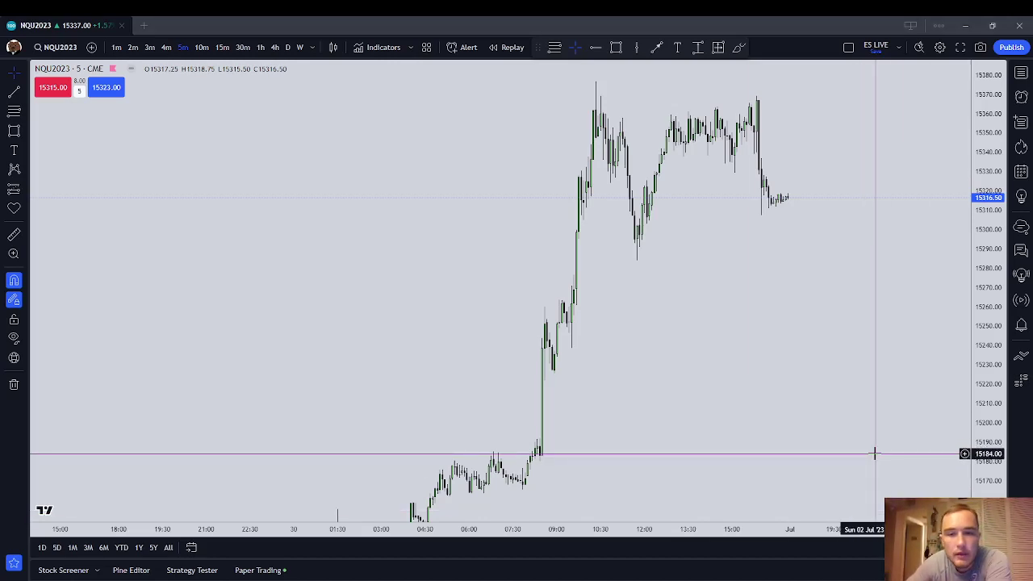
pyautogui.scroll(3, 874, 454)
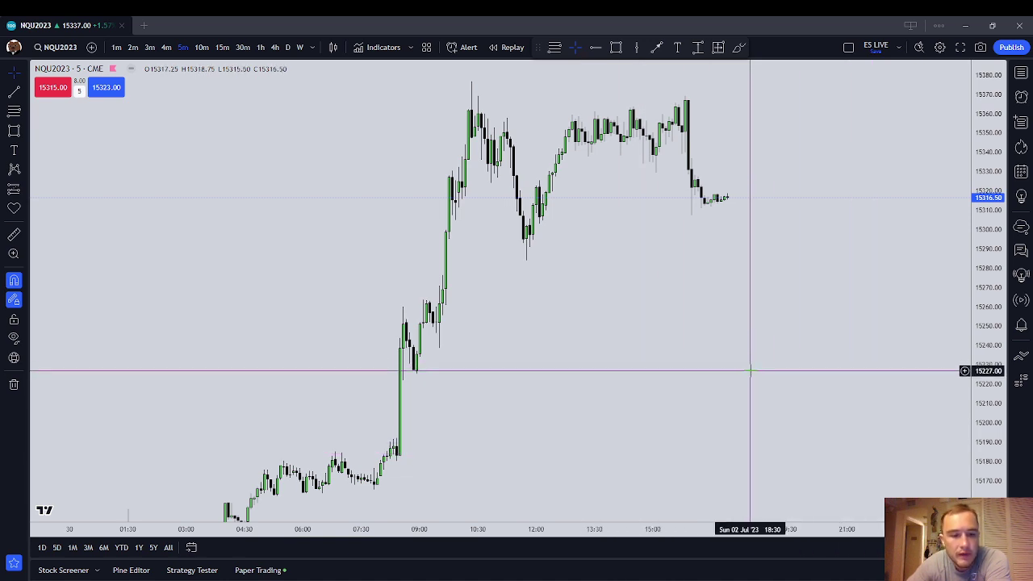
pyautogui.scroll(-1, 749, 373)
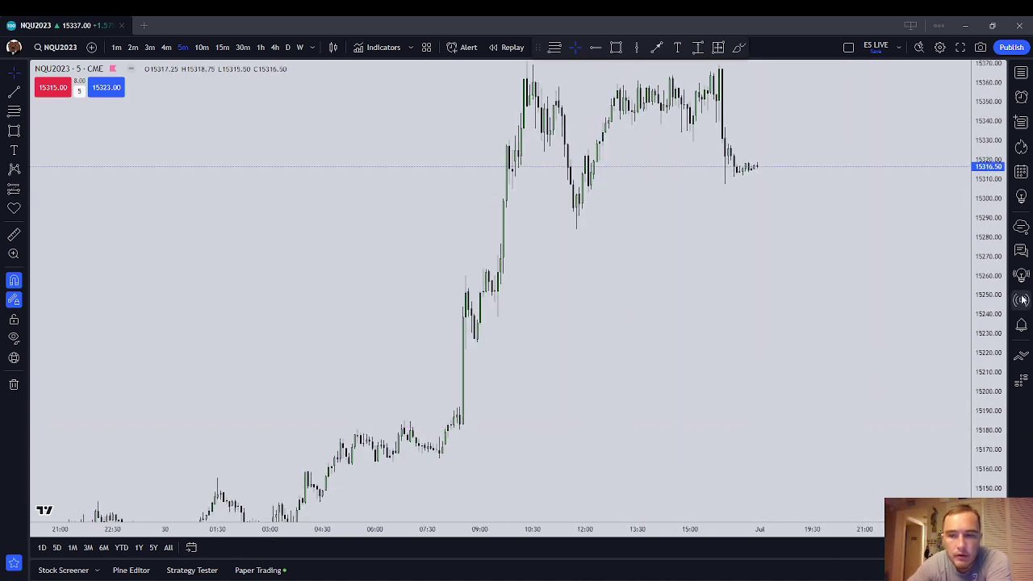
pyautogui.moveTo(995, 275); pyautogui.dragTo(990, 332)
pyautogui.scroll(-1, 872, 345)
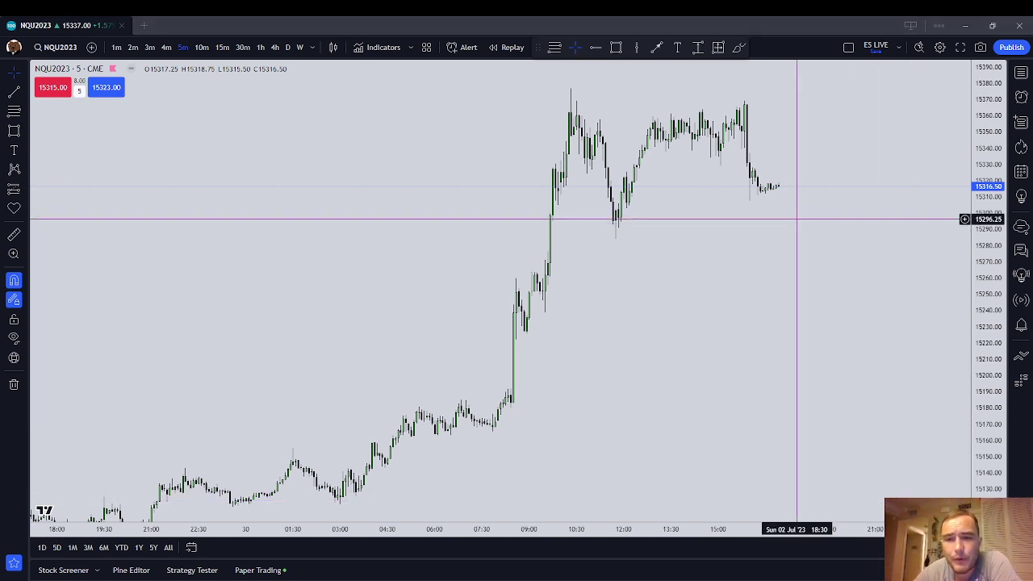
pyautogui.scroll(3, 881, 180)
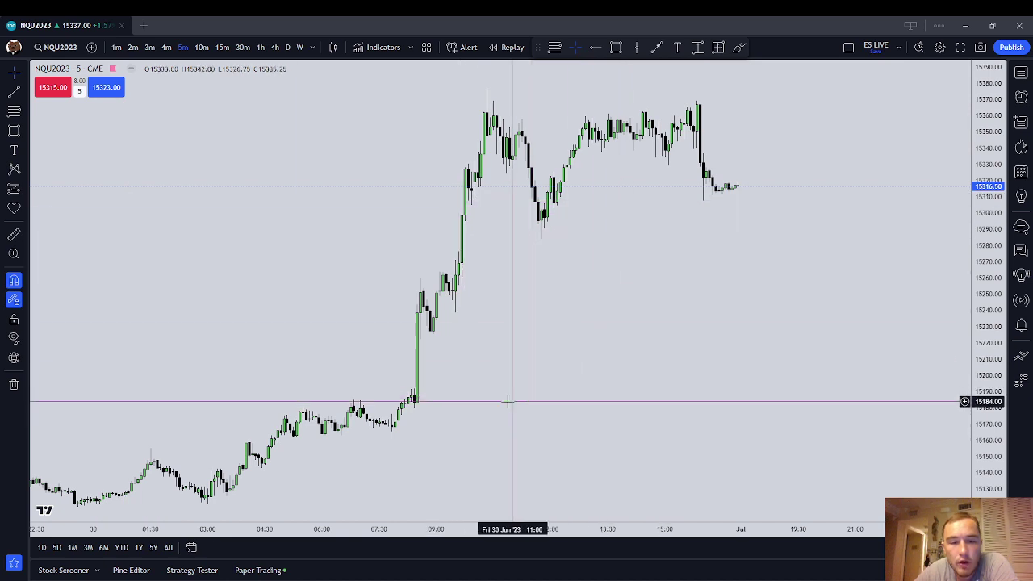
# Place a text note on the chart with the heading "The Three Types of Gaps" and the first item "1. Breakaway.".
pyautogui.click(14, 151)
pyautogui.click(360, 178)
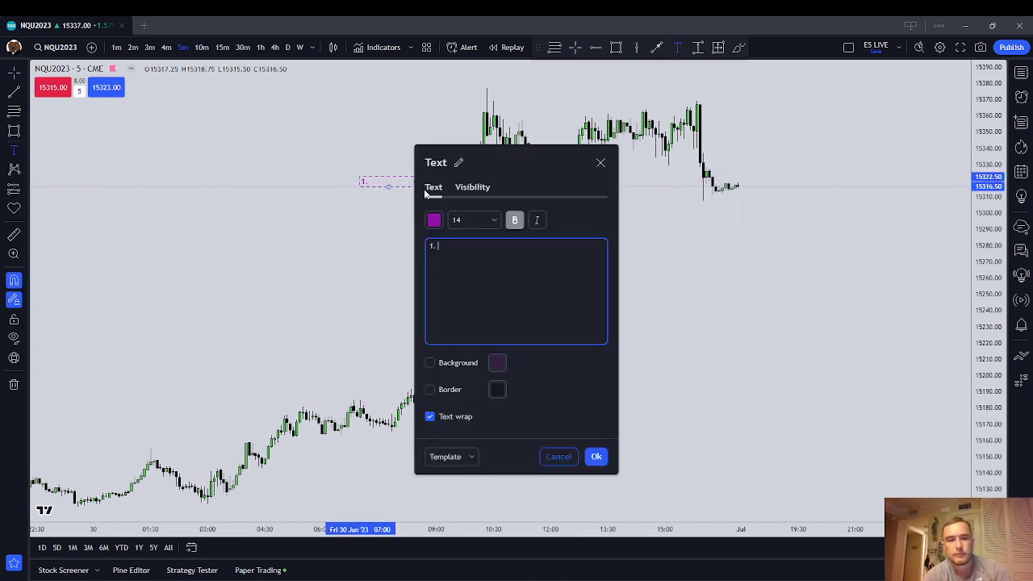
pyautogui.write('The Three Types of Gaps')
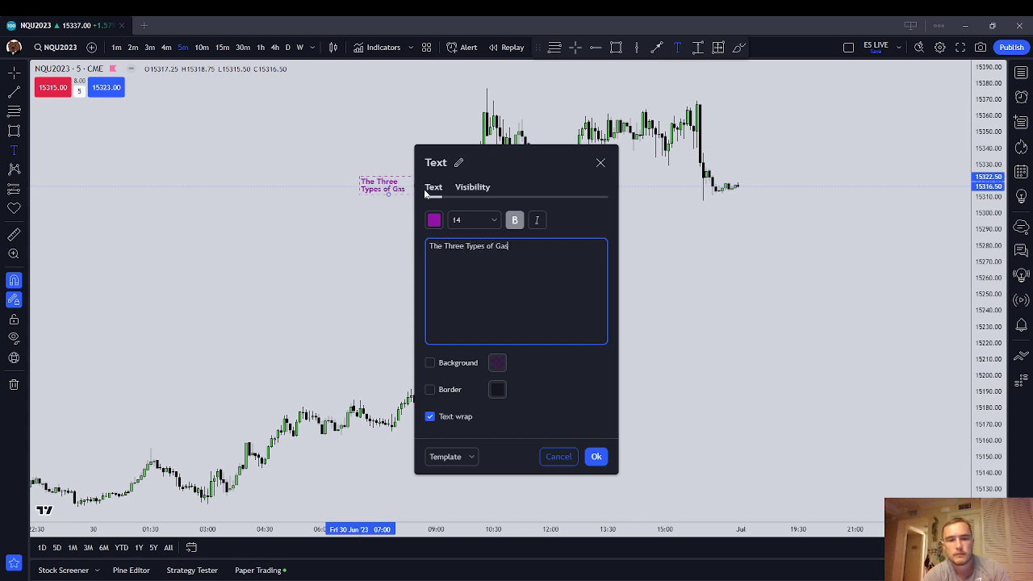
pyautogui.press('Return')
pyautogui.press('Return')
pyautogui.write('1. Breakaway.')
pyautogui.press('Return')
# Add the list items "2. Measuring" and "3. Common" to the gap-types note.
pyautogui.write('2. ')
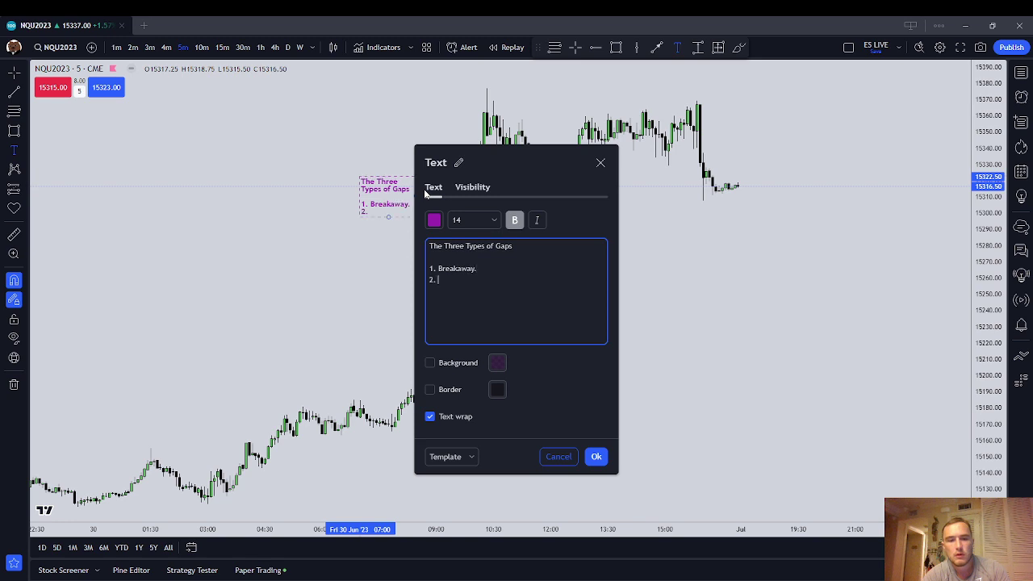
pyautogui.write('MEas')
pyautogui.press('BackSpace')
pyautogui.press('BackSpace')
pyautogui.press('BackSpace')
pyautogui.write('easuring')
pyautogui.press('Return')
pyautogui.write('3. Common')
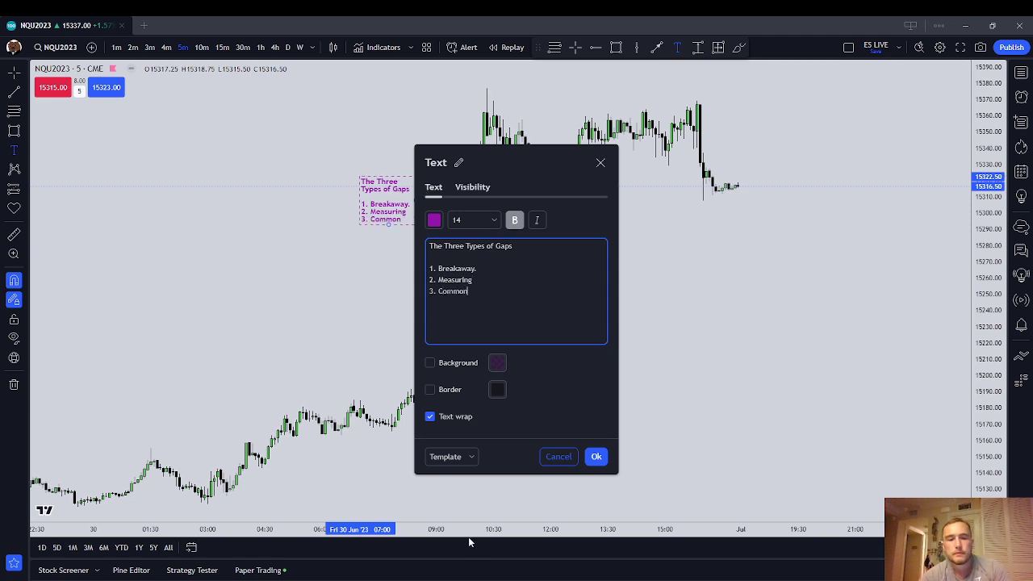
# Save the text settings as a drawing template named "Three Types of Gaps" and accept the note.
pyautogui.click(449, 456)
pyautogui.click(478, 476)
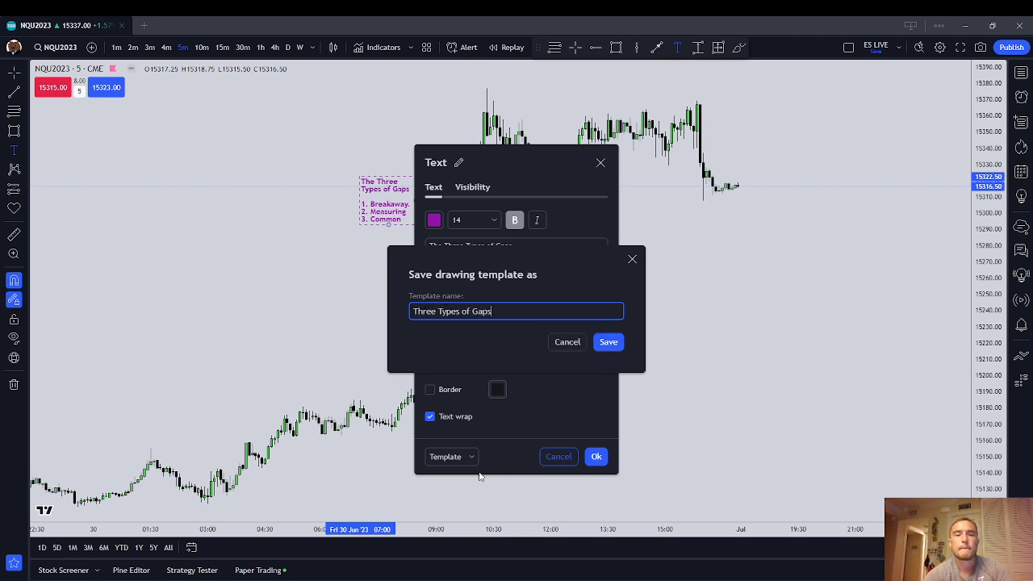
pyautogui.click(609, 341)
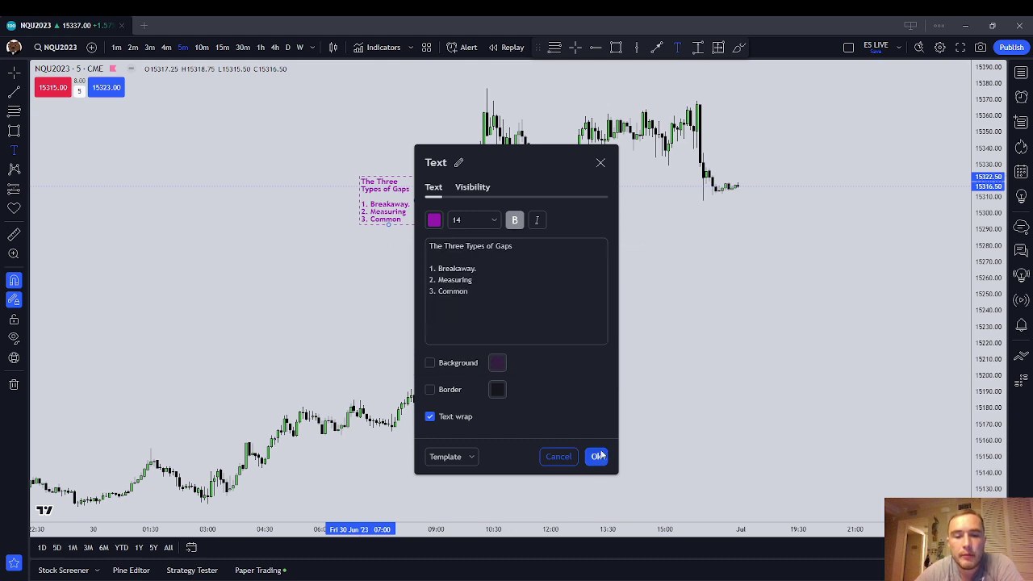
pyautogui.click(596, 457)
# Move the gap-types note away from the steep rally into the empty chart area before it.
pyautogui.moveTo(384, 202); pyautogui.dragTo(353, 199)
pyautogui.click(510, 302)
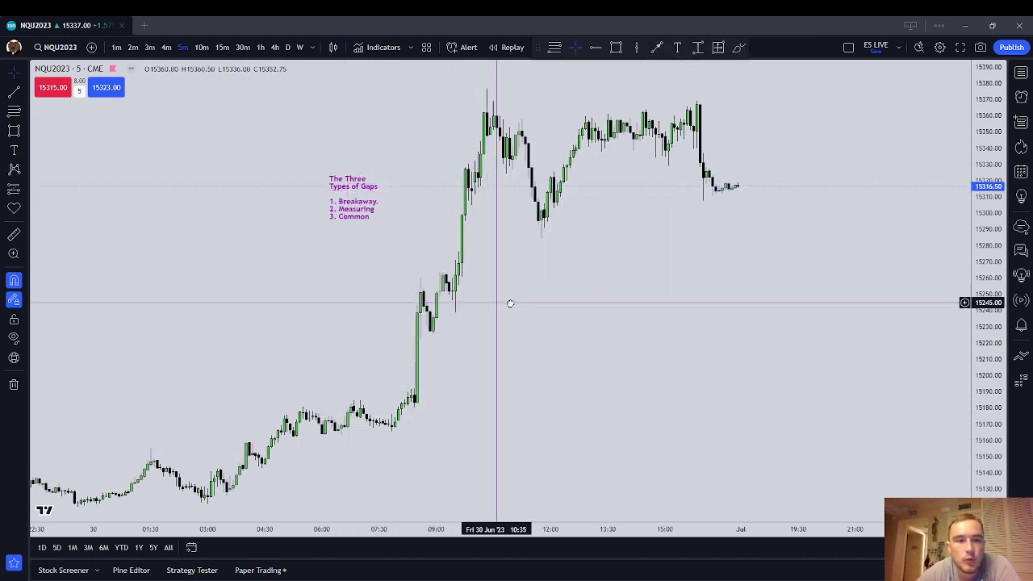
pyautogui.moveTo(510, 302); pyautogui.dragTo(526, 302)
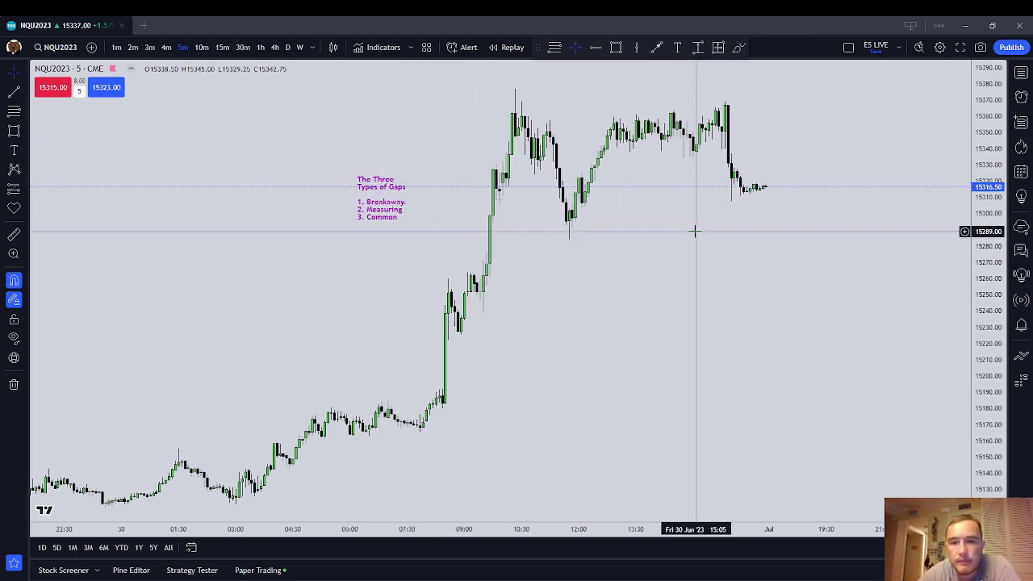
pyautogui.moveTo(572, 351)
pyautogui.mouseDown()
pyautogui.moveTo(582, 328)
pyautogui.moveTo(675, 295)
pyautogui.mouseUp()
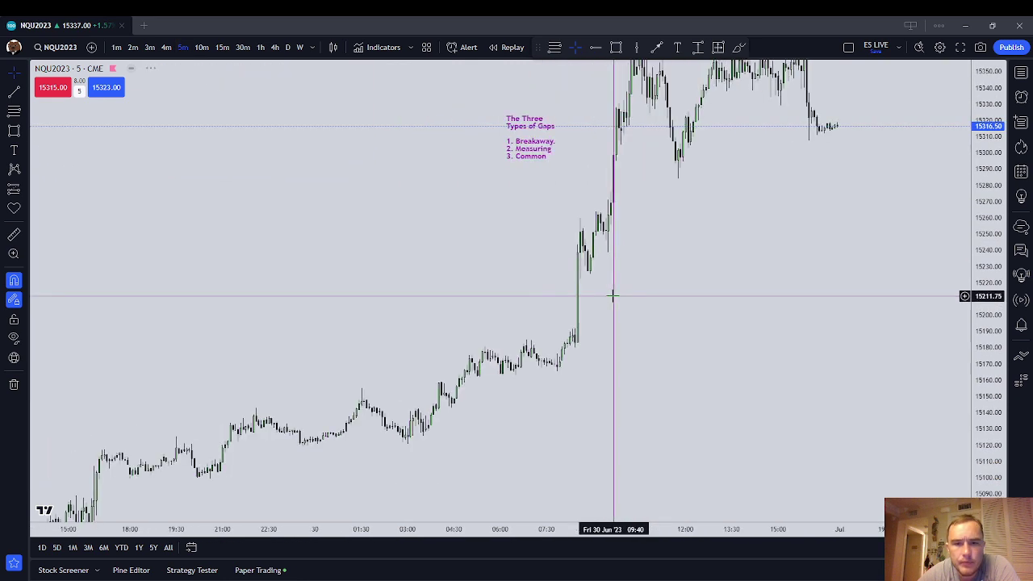
pyautogui.moveTo(713, 266); pyautogui.dragTo(657, 284)
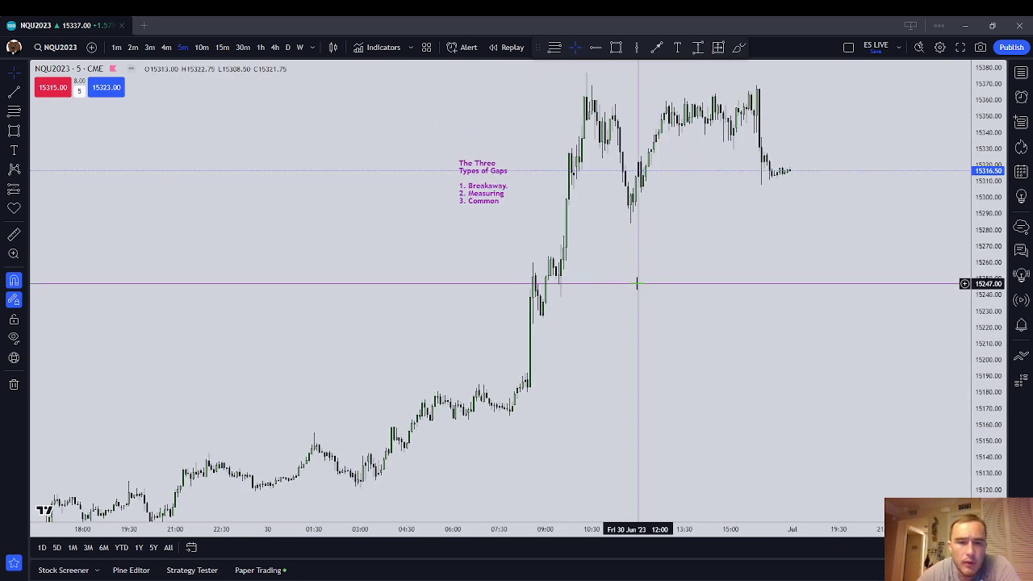
pyautogui.moveTo(565, 414); pyautogui.dragTo(583, 357)
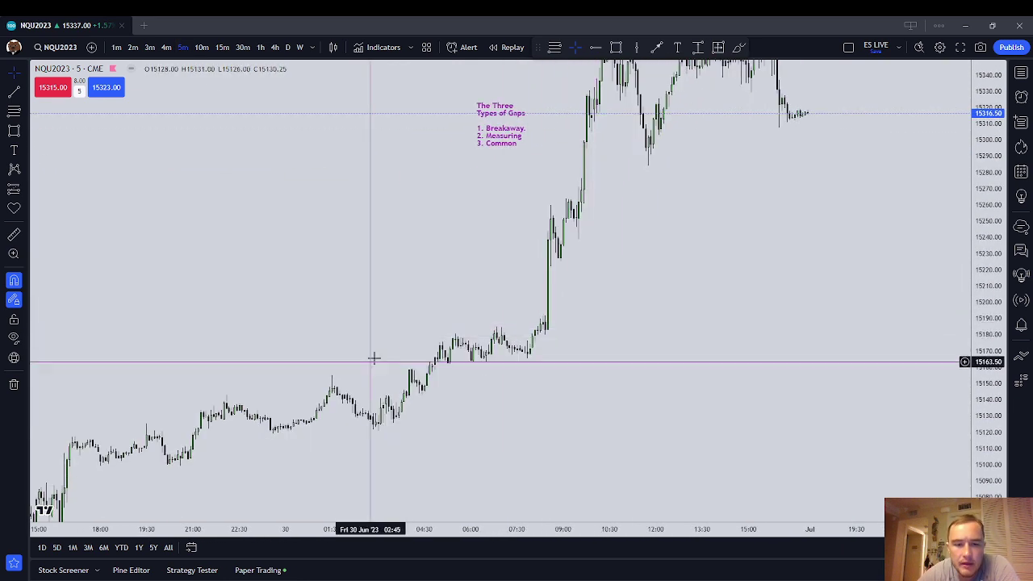
pyautogui.moveTo(487, 128); pyautogui.dragTo(358, 269)
# Shift the gap-types note slightly so it sits above the 03:00 to 04:30 candles on 30 June.
pyautogui.moveTo(533, 435); pyautogui.dragTo(701, 384)
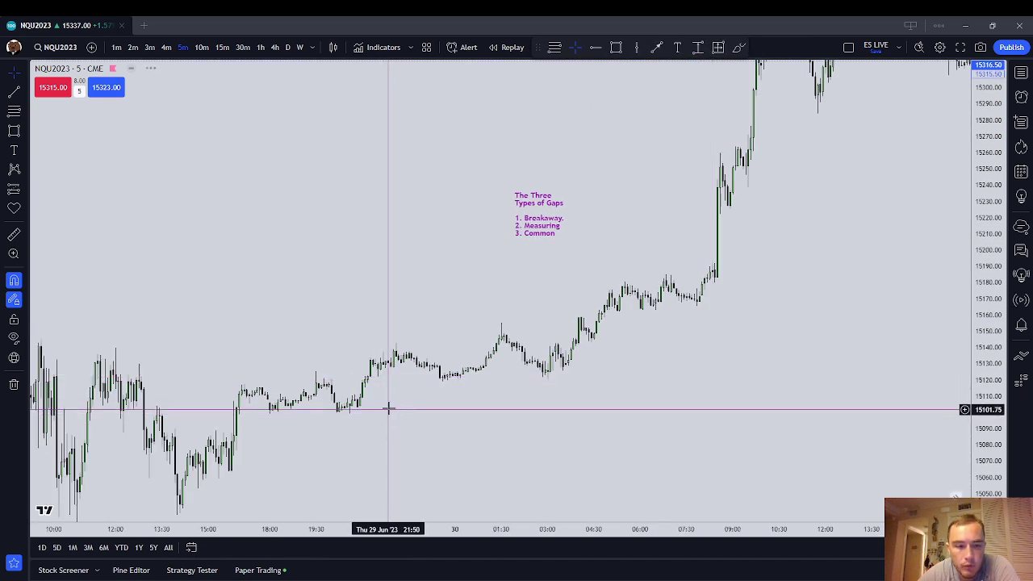
pyautogui.moveTo(456, 422); pyautogui.dragTo(534, 423)
pyautogui.moveTo(734, 355); pyautogui.dragTo(670, 400)
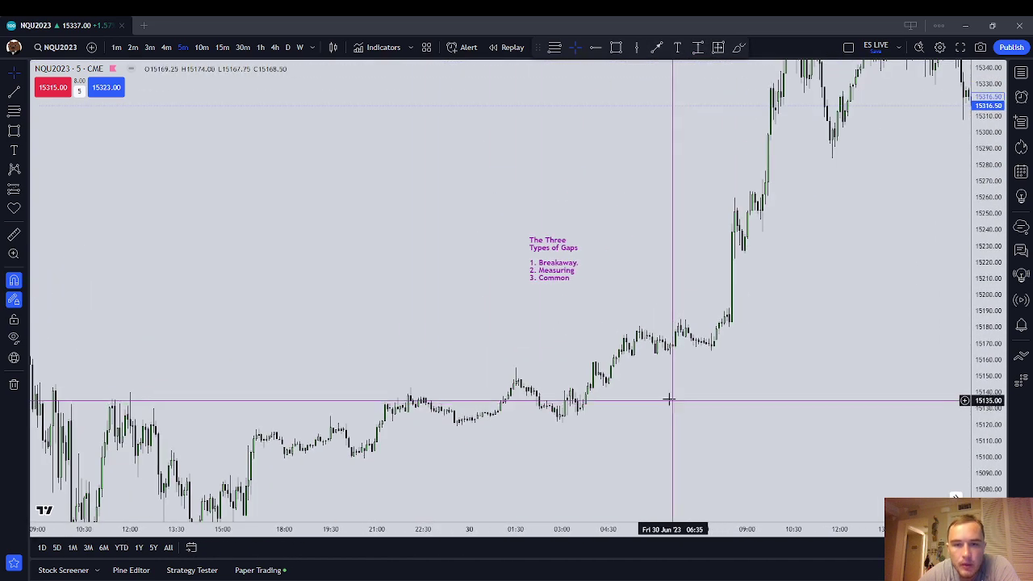
pyautogui.moveTo(583, 259); pyautogui.dragTo(610, 267)
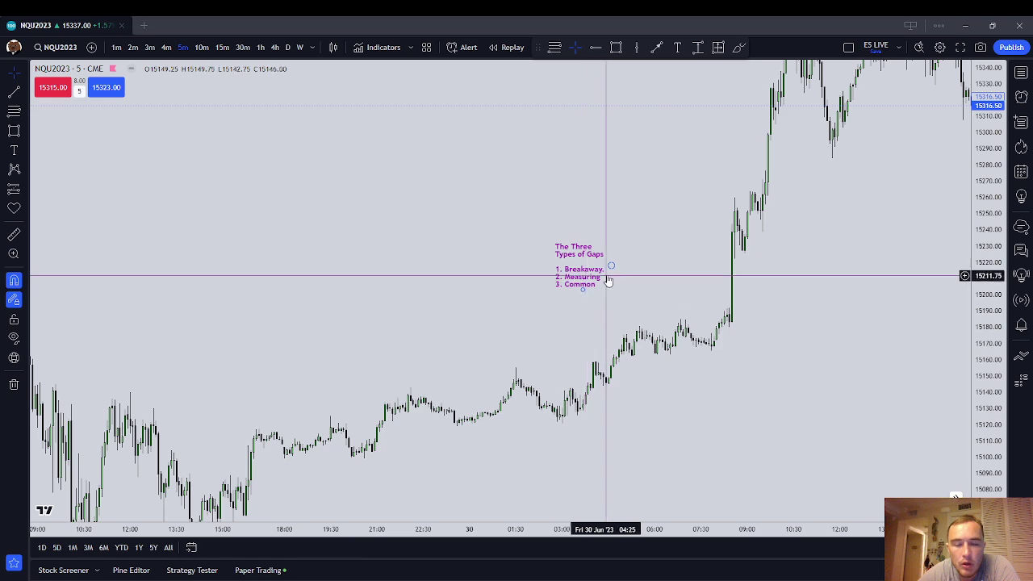
# Draw a narrow rectangle over the candle near 04:30 on 30 June, from about 15155 down to 15149.25.
pyautogui.moveTo(962, 385); pyautogui.dragTo(891, 376)
pyautogui.moveTo(974, 406); pyautogui.dragTo(994, 194)
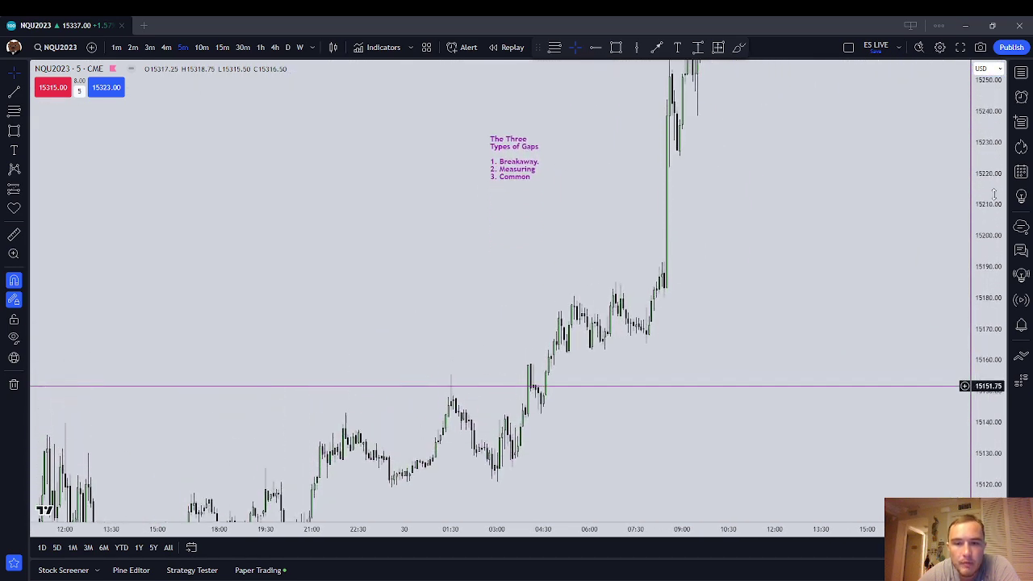
pyautogui.moveTo(848, 253); pyautogui.dragTo(797, 298)
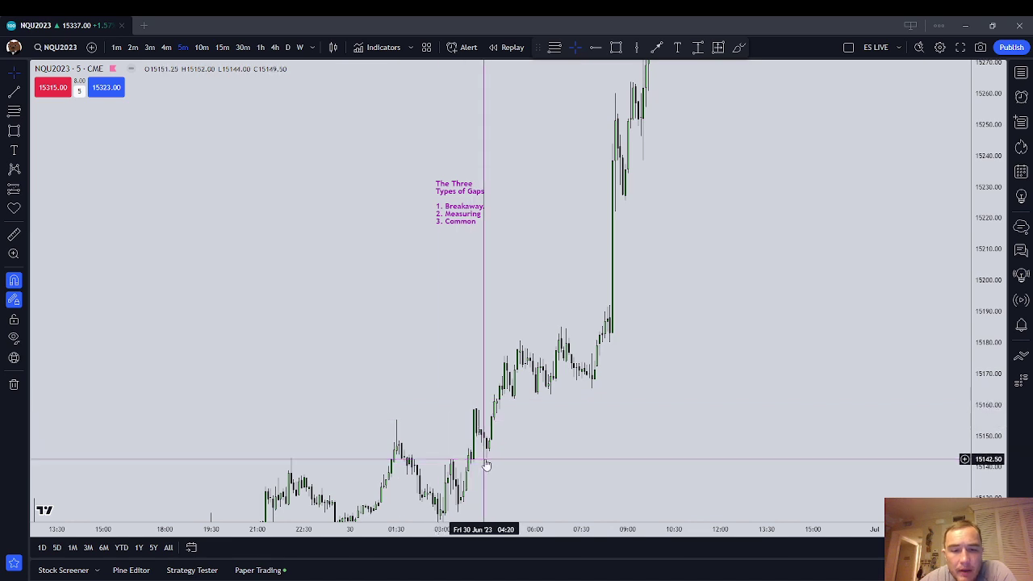
pyautogui.scroll(2, 485, 412)
pyautogui.moveTo(482, 406); pyautogui.dragTo(571, 370)
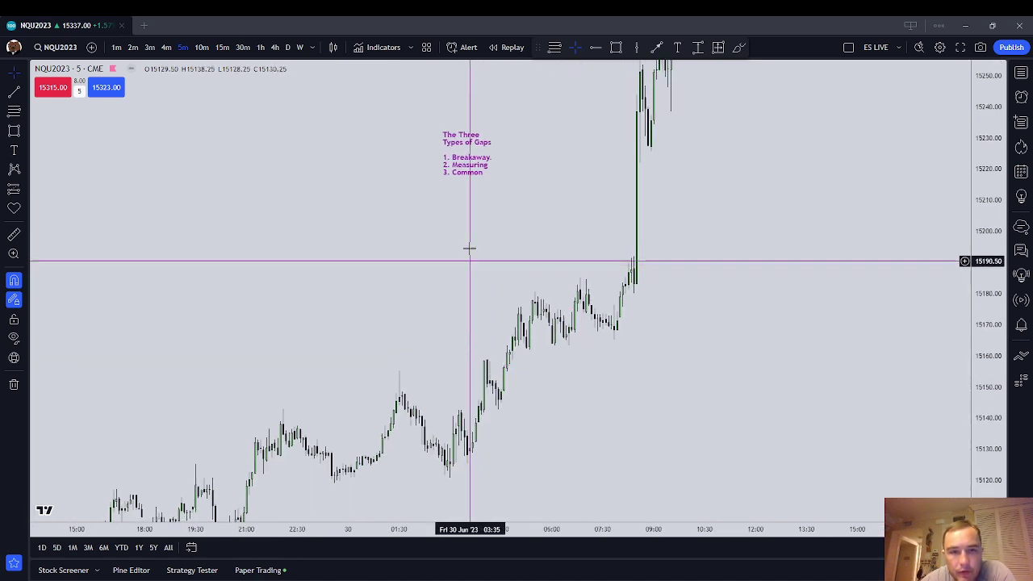
pyautogui.click(13, 131)
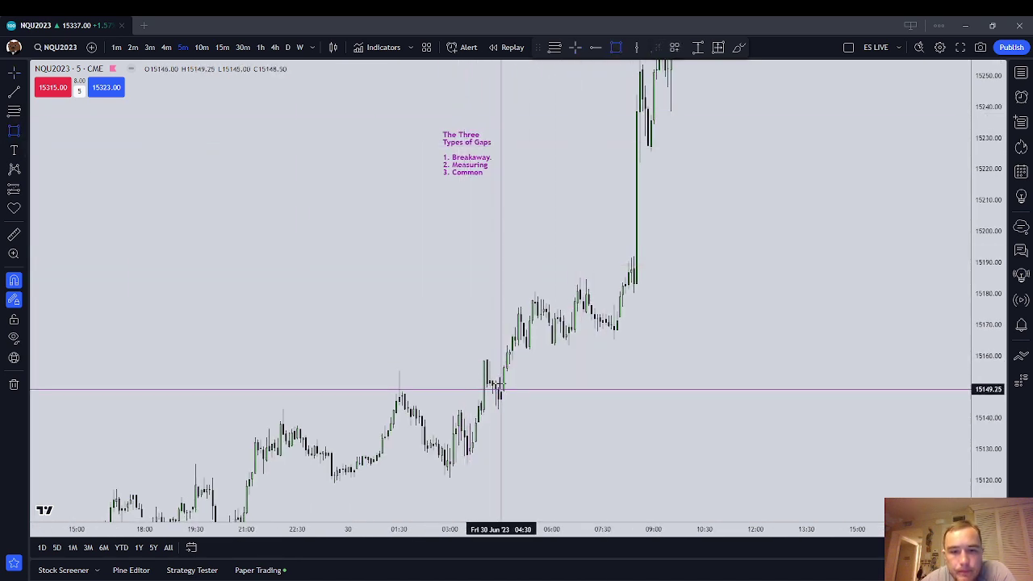
pyautogui.click(505, 372)
pyautogui.click(621, 380)
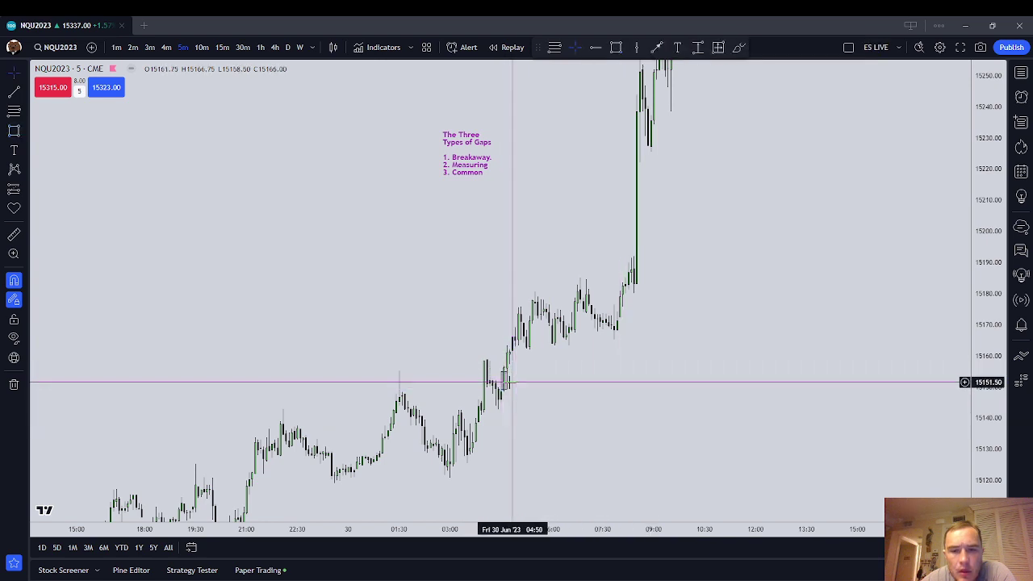
# Widen the rectangle to both sides so it spans the neighbouring candles up to about 04:55.
pyautogui.click(503, 382)
pyautogui.moveTo(504, 383); pyautogui.dragTo(499, 382)
pyautogui.click(512, 380)
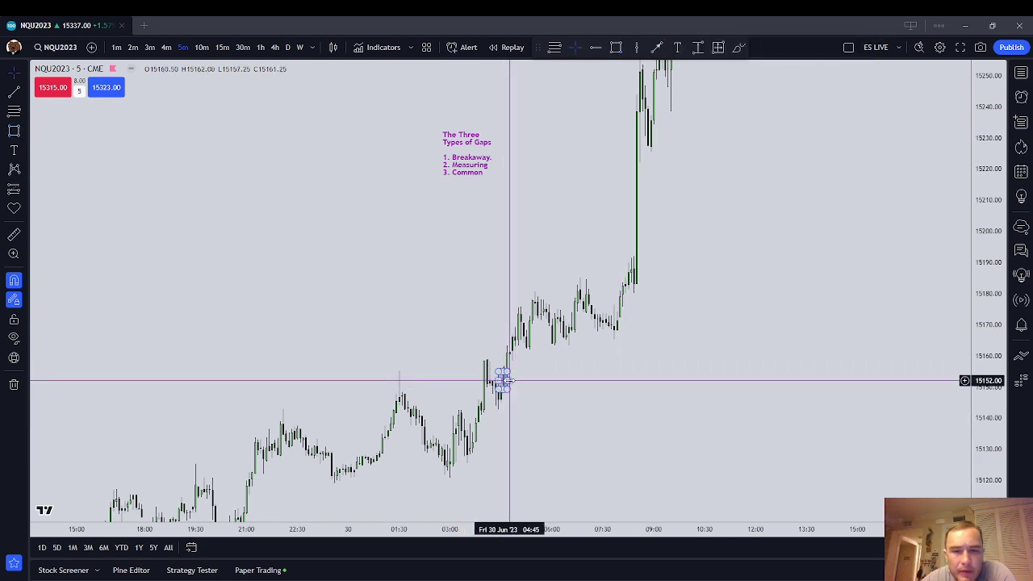
pyautogui.click(590, 390)
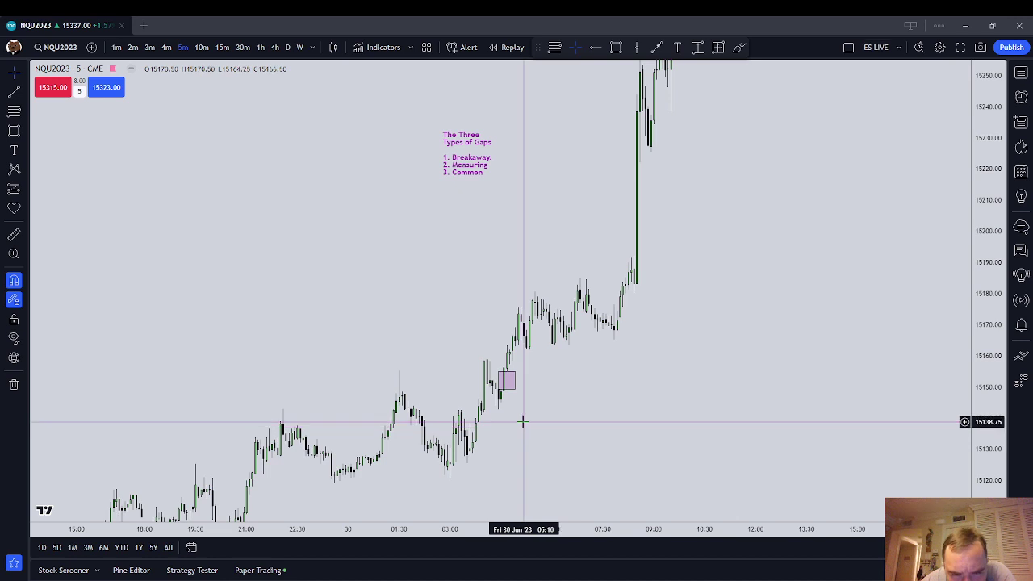
# Reposition and resize the rectangle over the earlier gap ending at 04:00, between 15138.75 and 15135.50.
pyautogui.moveTo(549, 430); pyautogui.dragTo(548, 405)
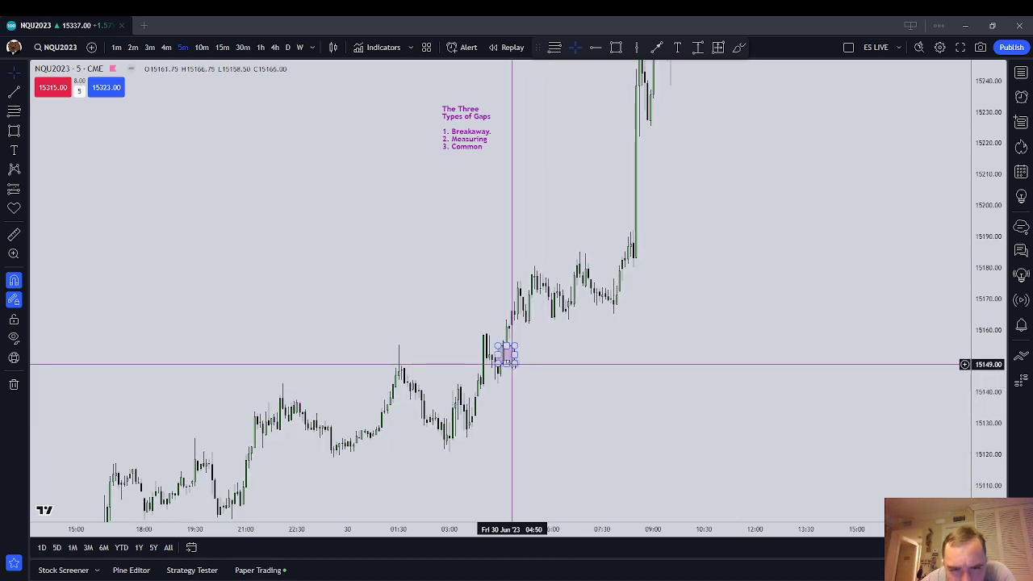
pyautogui.moveTo(505, 346); pyautogui.dragTo(487, 408)
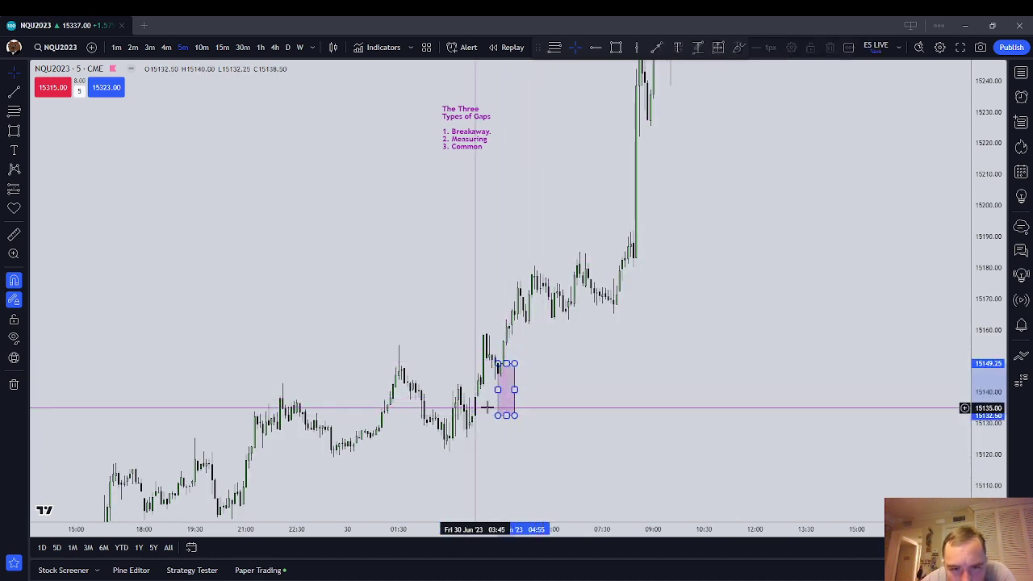
pyautogui.moveTo(506, 363); pyautogui.dragTo(477, 406)
pyautogui.click(600, 418)
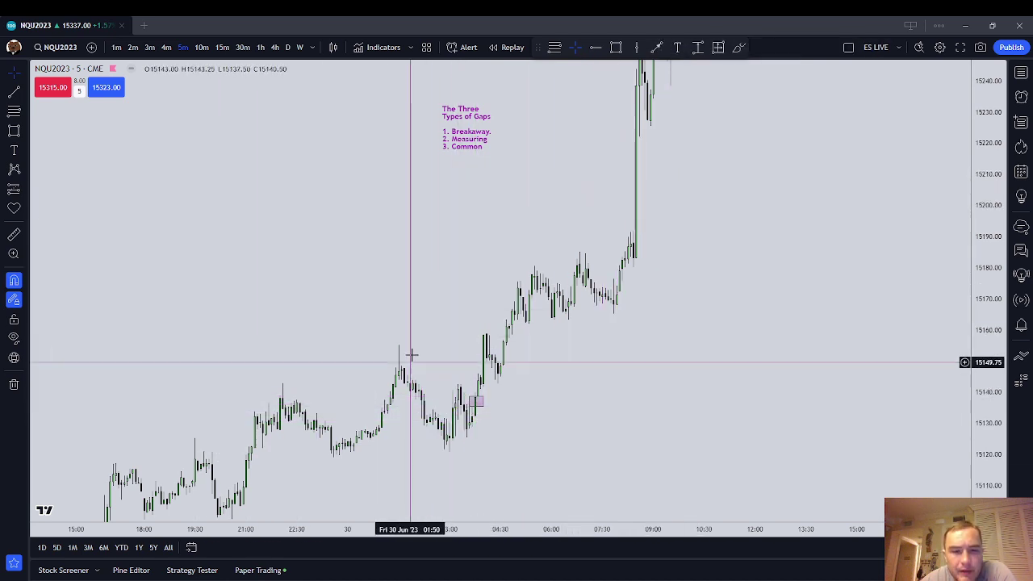
pyautogui.moveTo(477, 404); pyautogui.dragTo(562, 311)
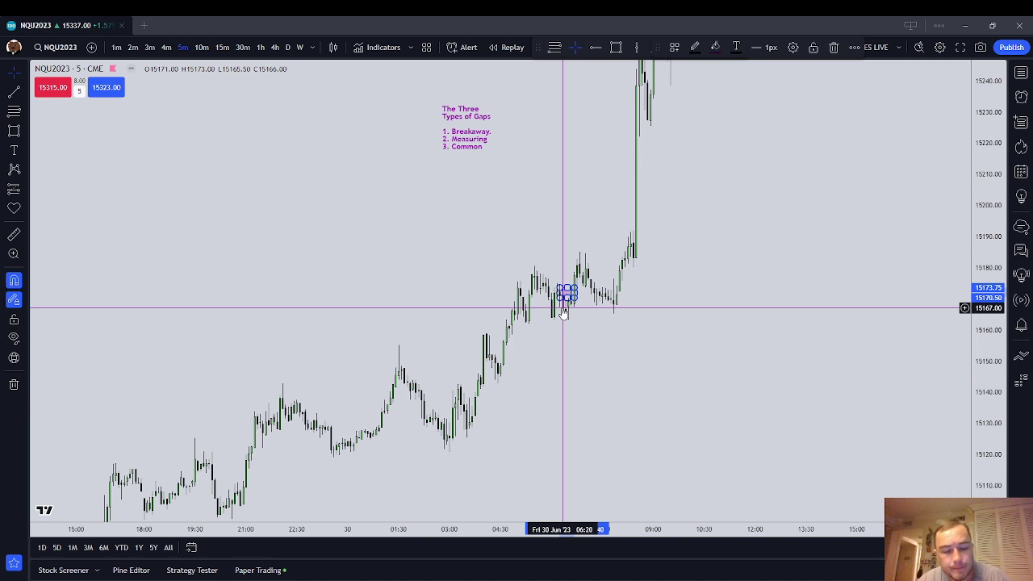
pyautogui.hotkey('ctrl', 'z')
pyautogui.click(543, 358)
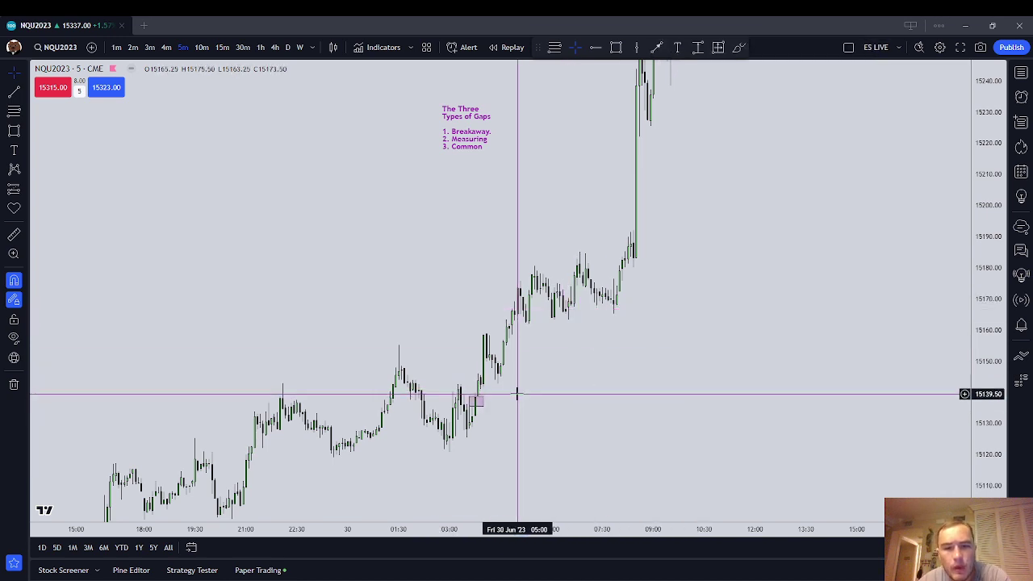
# Lock the rectangle marking the gap just before 04:00 and deselect it.
pyautogui.click(476, 401)
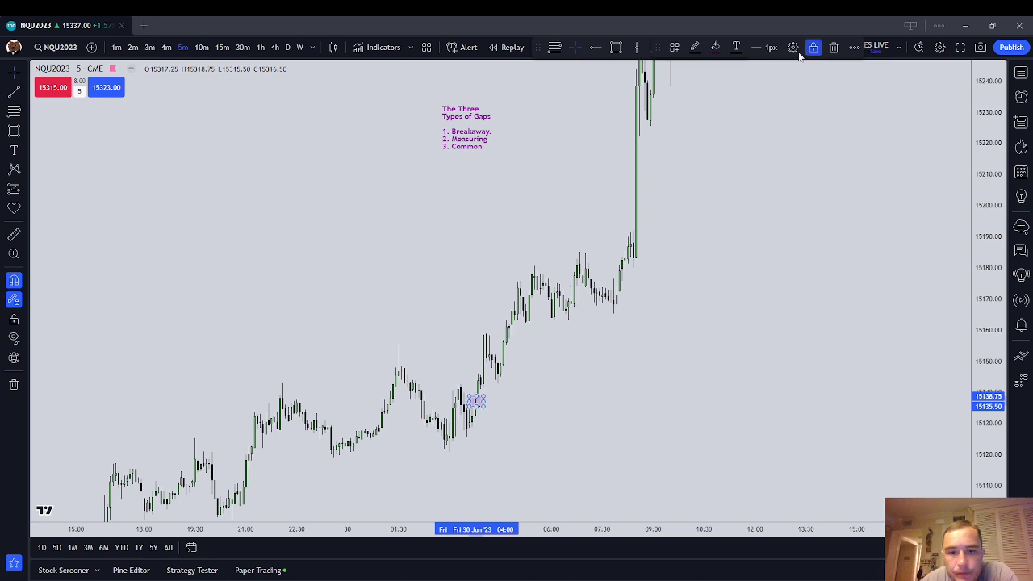
pyautogui.rightClick(381, 213)
pyautogui.click(276, 178)
# Move the gap-types note lower so it sits above the 01:30 peak, at about the 15190 price level.
pyautogui.moveTo(635, 332); pyautogui.dragTo(644, 325)
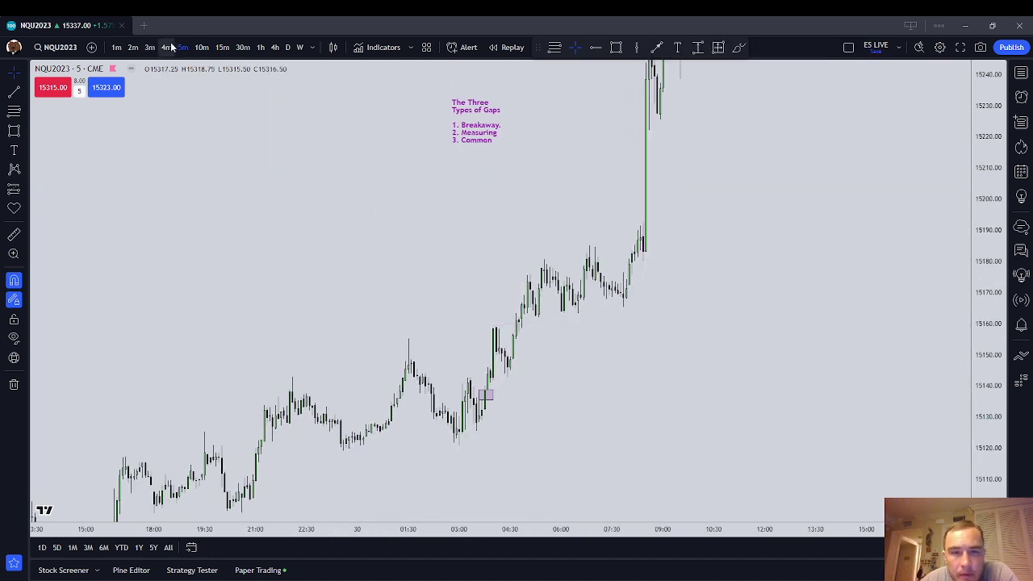
pyautogui.scroll(2, 741, 358)
pyautogui.moveTo(742, 357); pyautogui.dragTo(831, 334)
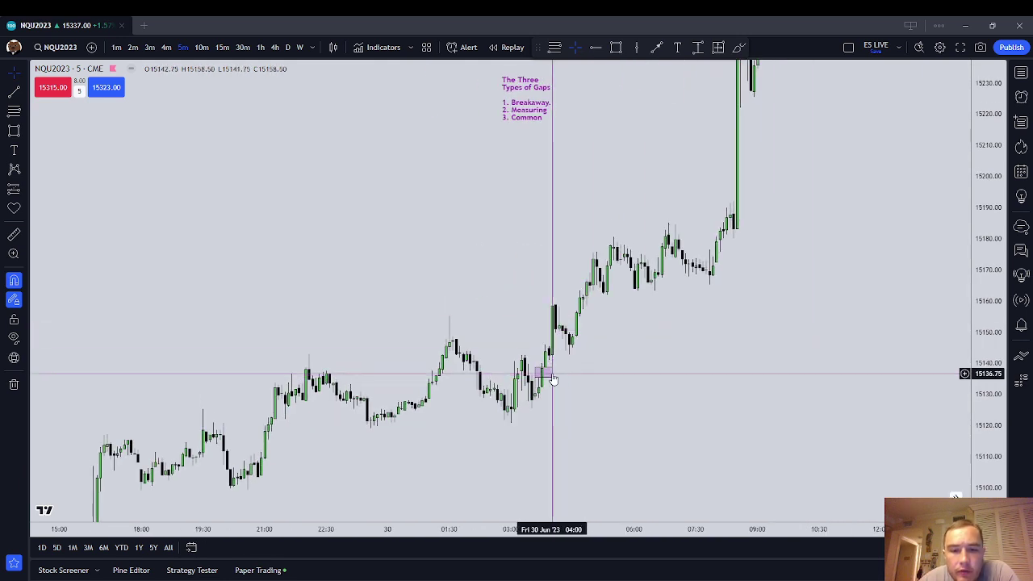
pyautogui.moveTo(651, 381); pyautogui.dragTo(596, 383)
pyautogui.moveTo(490, 114); pyautogui.dragTo(417, 215)
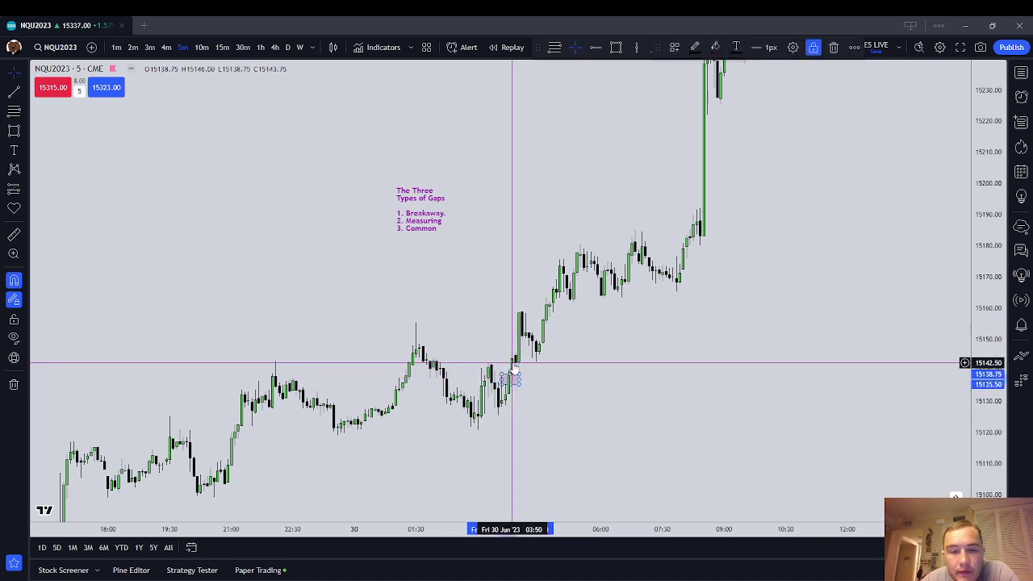
pyautogui.click(529, 392)
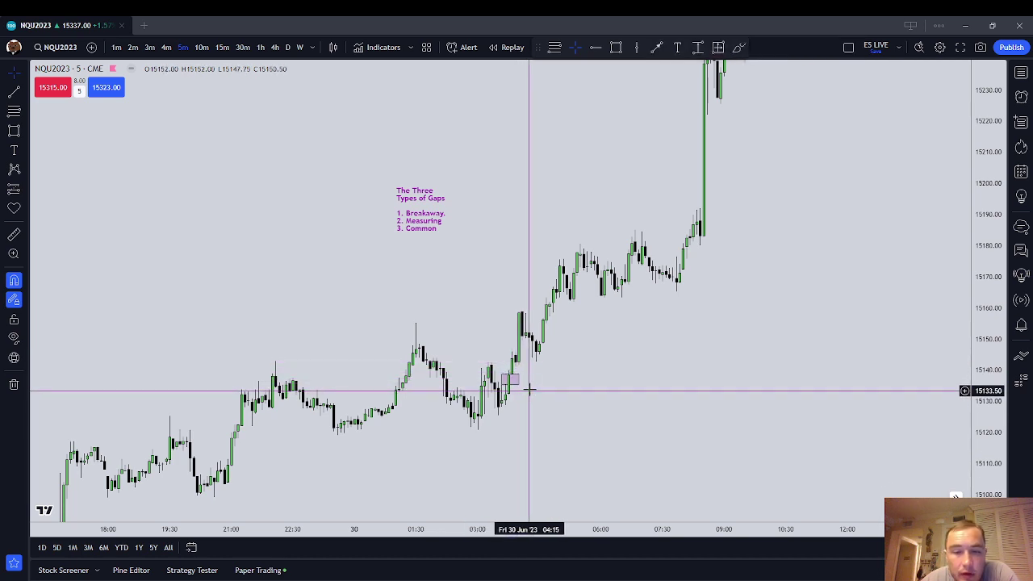
# Move the gap-types note down and slightly later in time, with its anchor at about the 15189.25 price level.
pyautogui.scroll(1, 549, 371)
pyautogui.moveTo(548, 368); pyautogui.dragTo(556, 342)
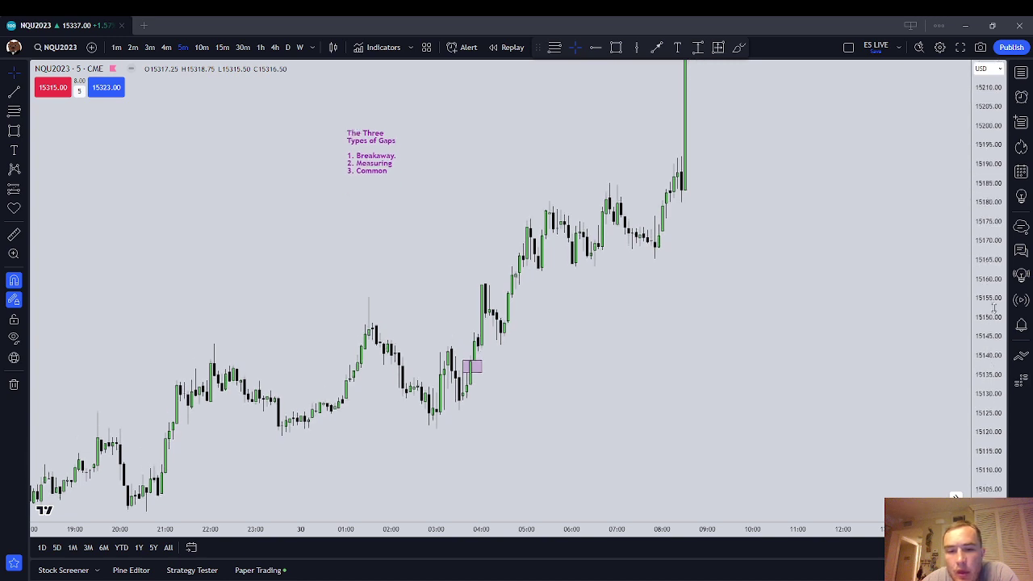
pyautogui.moveTo(379, 174); pyautogui.dragTo(393, 213)
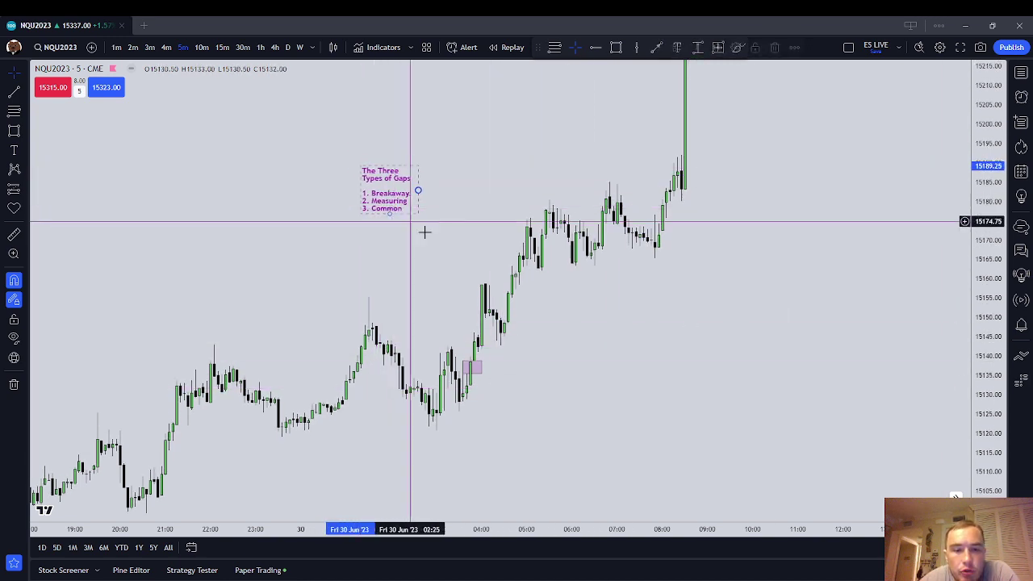
# Examine the 30 June rally on the 1-hour timeframe and return to the 5-minute timeframe.
pyautogui.click(262, 49)
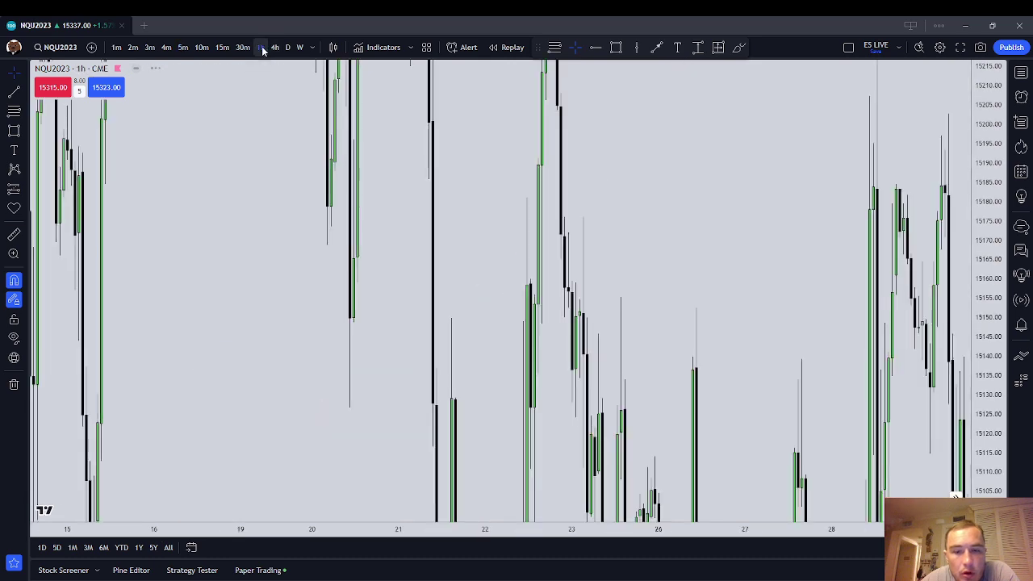
pyautogui.scroll(4, 818, 209)
pyautogui.moveTo(577, 277); pyautogui.dragTo(671, 309)
pyautogui.moveTo(991, 231); pyautogui.dragTo(991, 424)
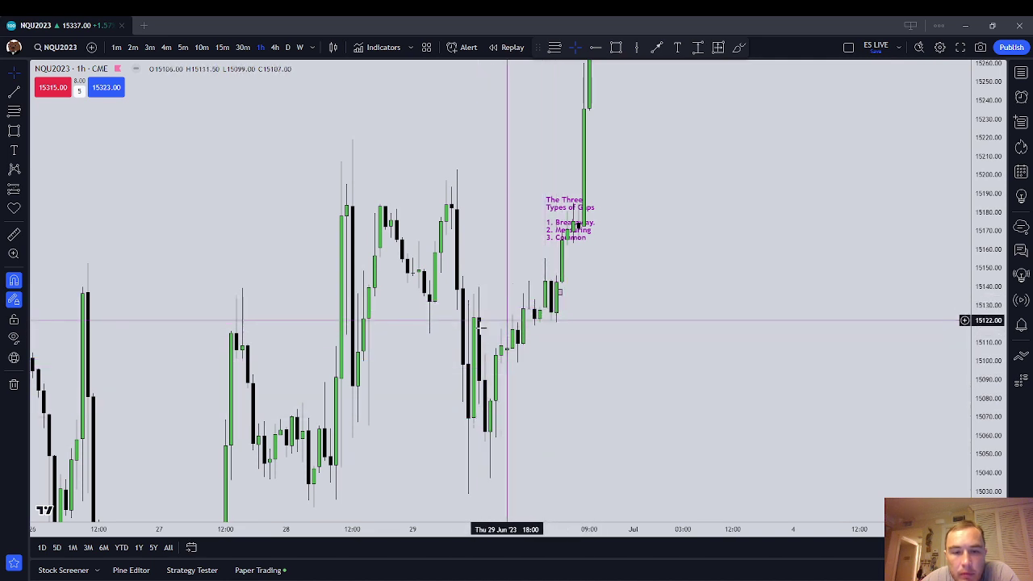
pyautogui.click(183, 47)
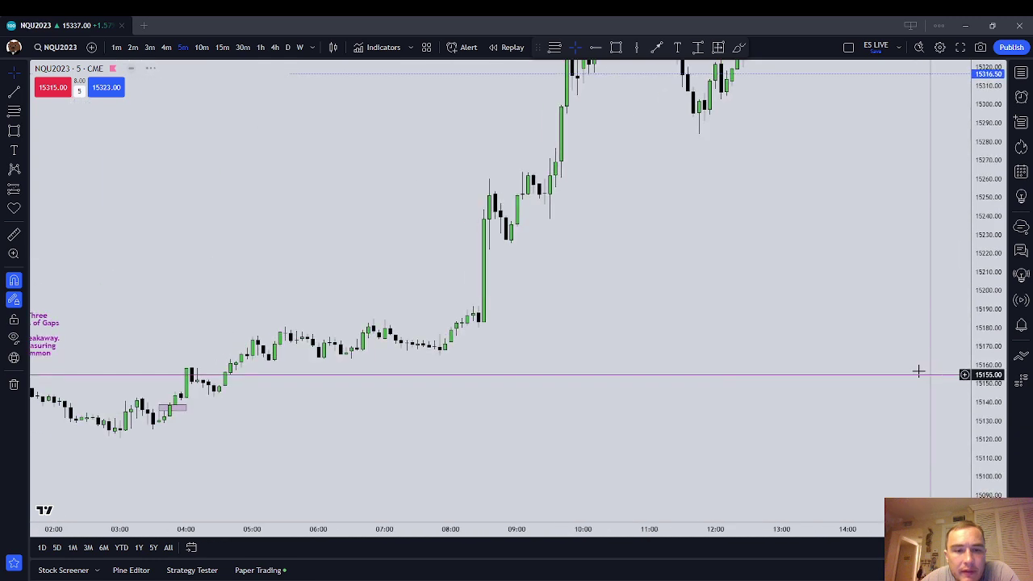
pyautogui.scroll(4, 797, 372)
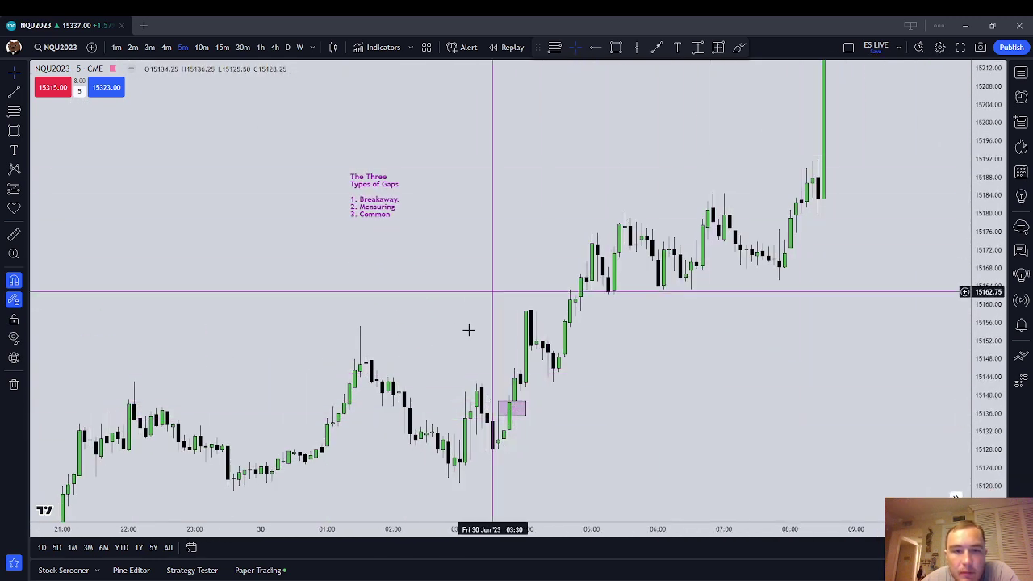
# Move the gap-types note slightly lower so its anchor sits at the 15184.25 price level, and deselect it.
pyautogui.scroll(-5, 606, 473)
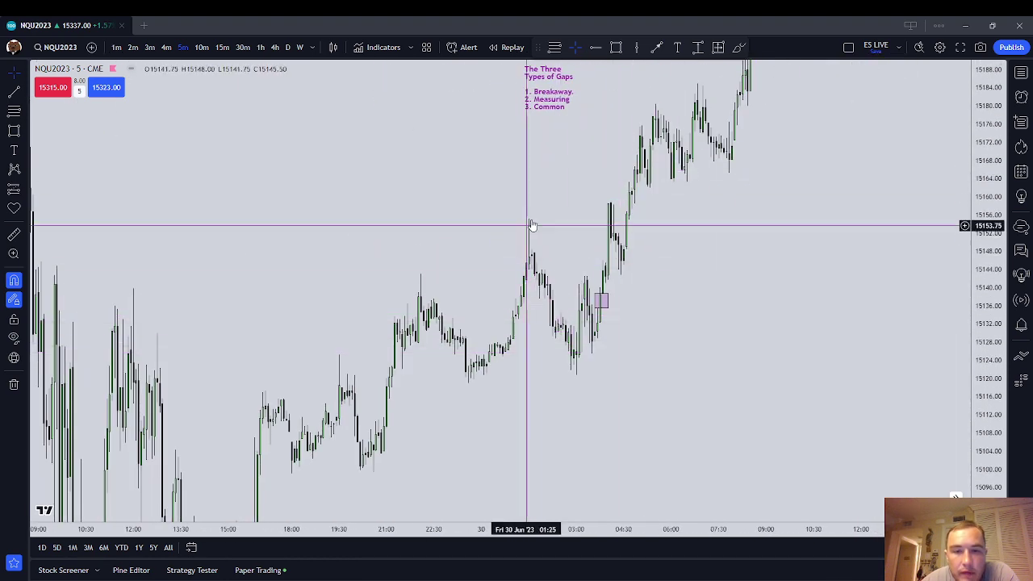
pyautogui.moveTo(718, 242); pyautogui.dragTo(620, 380)
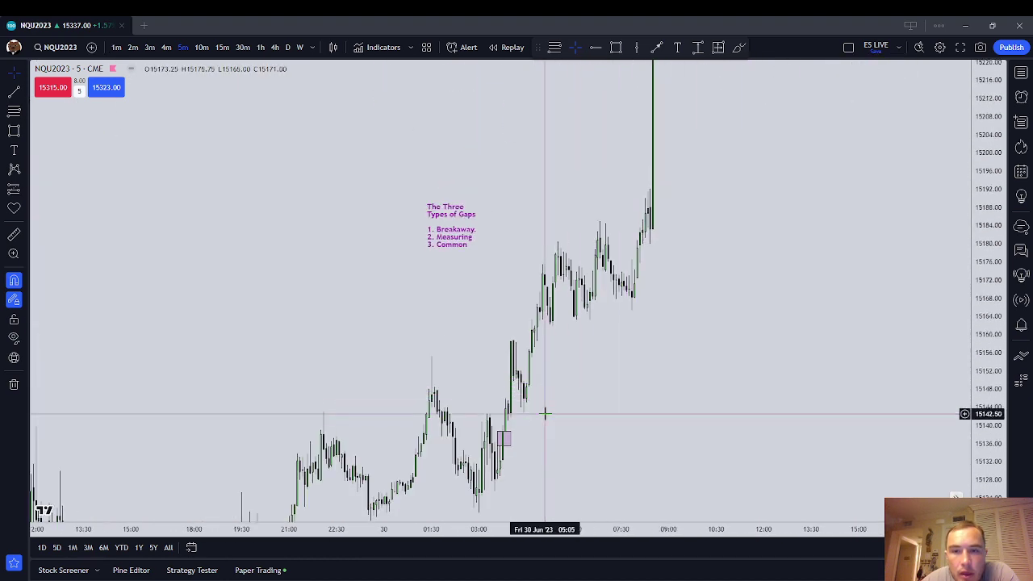
pyautogui.moveTo(544, 415); pyautogui.dragTo(602, 345)
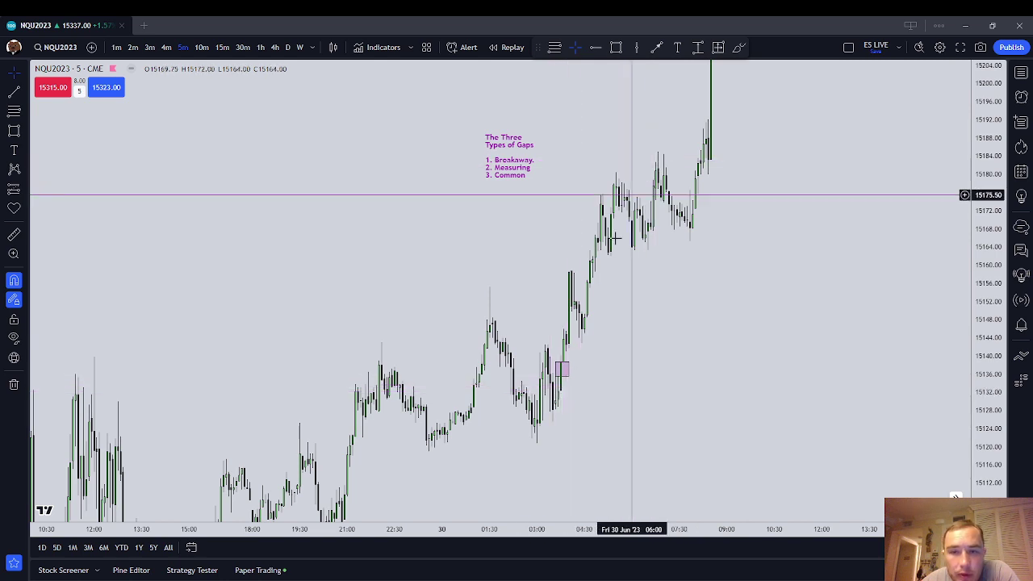
pyautogui.hotkey('alt', 'v')
pyautogui.moveTo(519, 159); pyautogui.dragTo(525, 180)
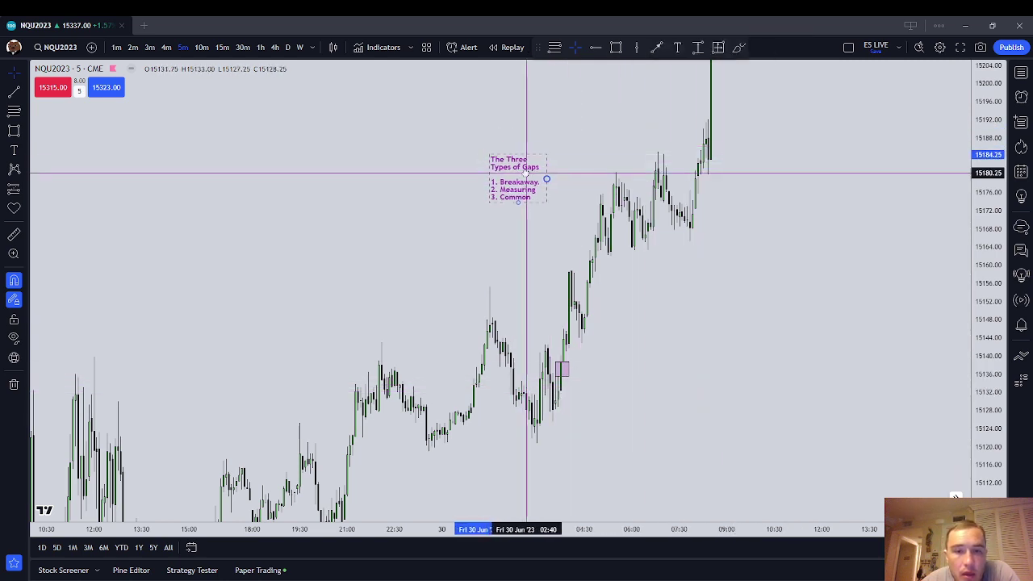
pyautogui.click(814, 283)
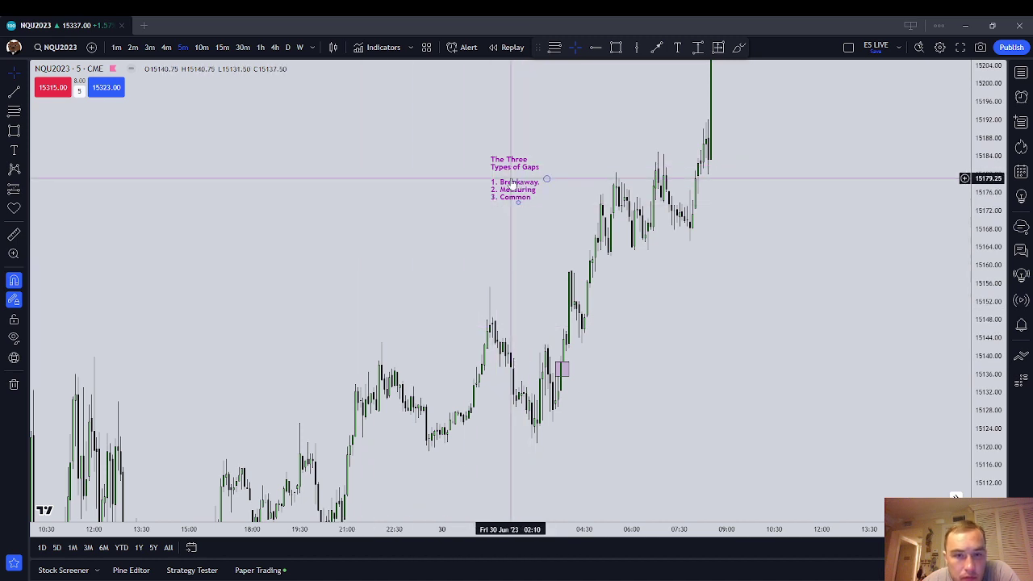
# Draw a rectangle over the gap near 04:35 between 15149.25 and 15155.00, widening it over the neighbouring candles.
pyautogui.scroll(2, 661, 365)
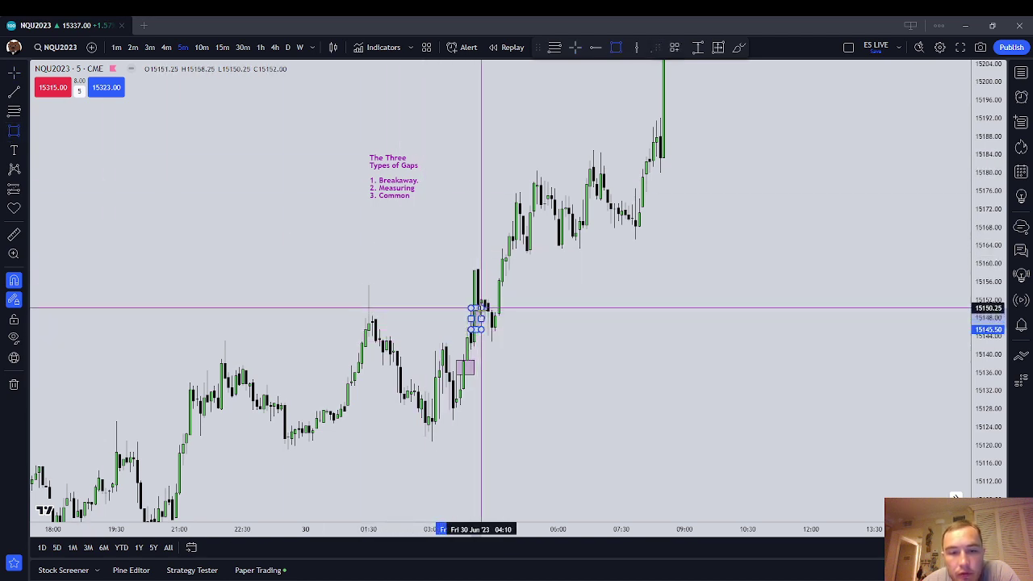
pyautogui.press('Escape')
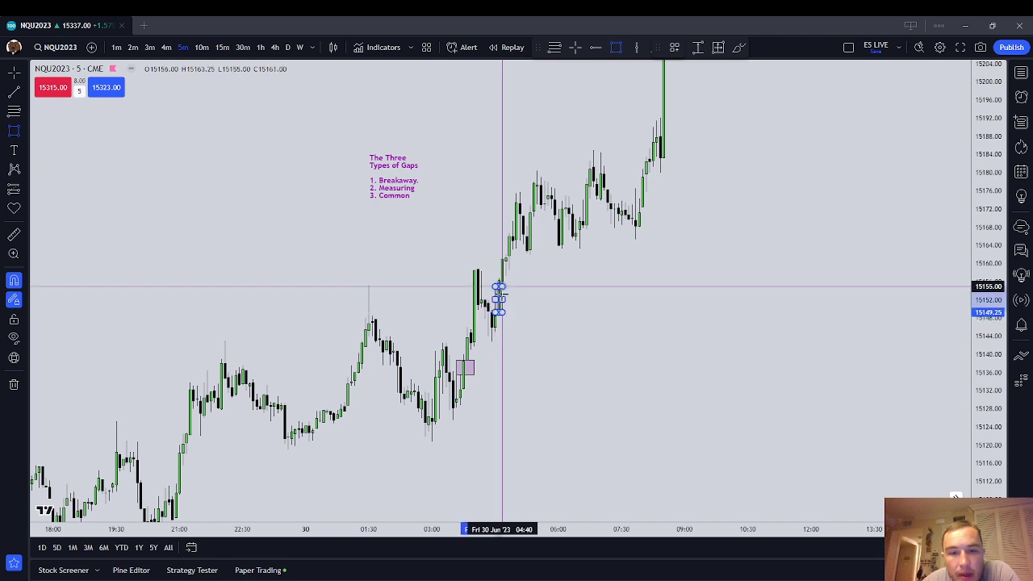
pyautogui.click(502, 286)
pyautogui.click(554, 298)
pyautogui.moveTo(502, 298); pyautogui.dragTo(491, 298)
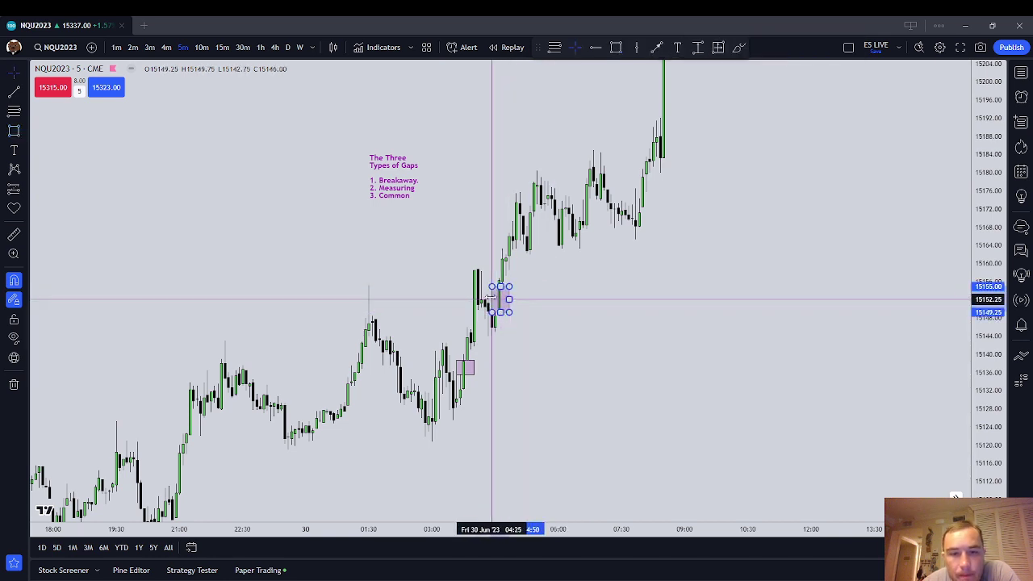
pyautogui.click(553, 300)
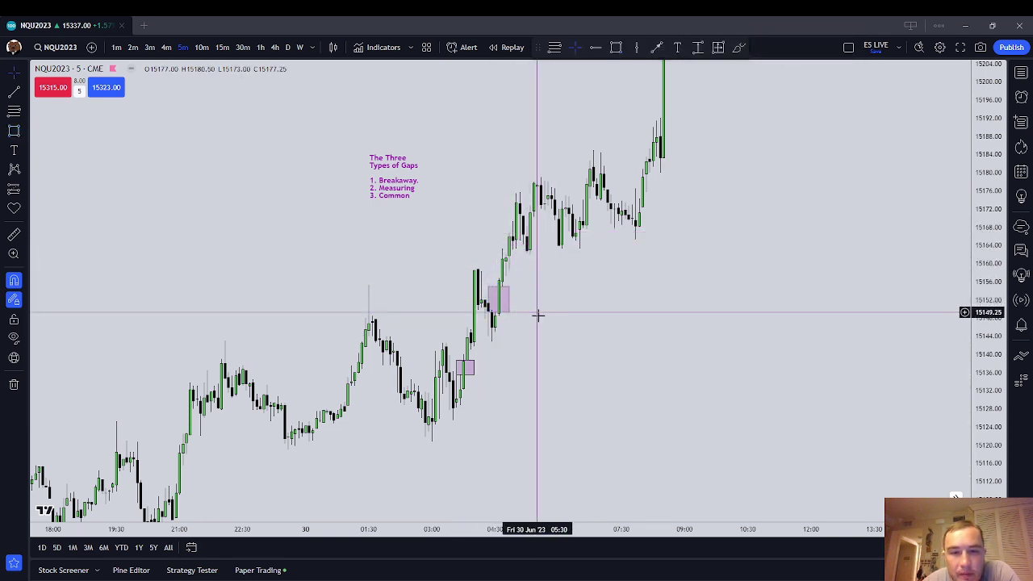
# Narrow the upper gap rectangle so it spans 04:25 to 04:45, and deselect it.
pyautogui.click(494, 300)
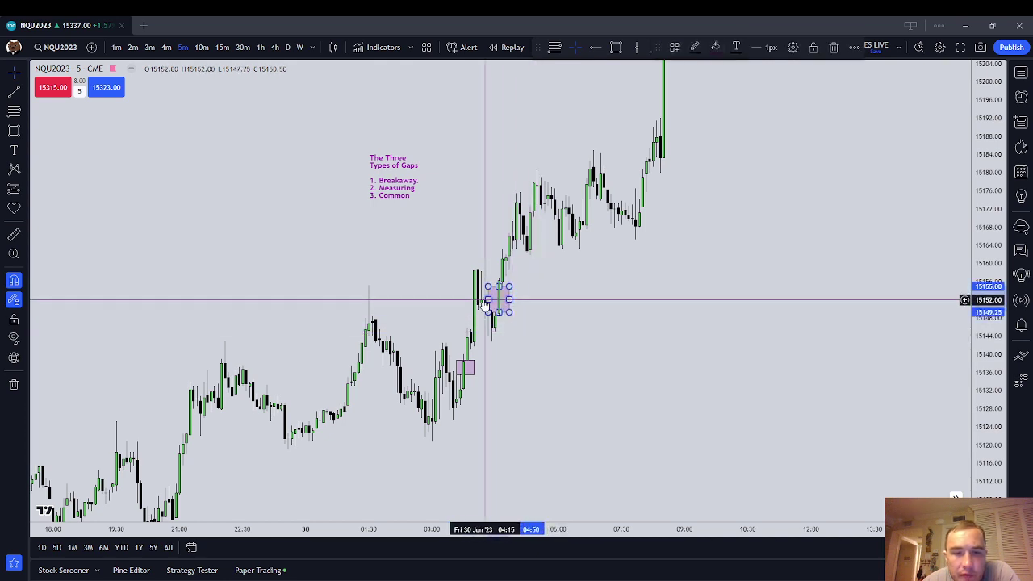
pyautogui.moveTo(488, 300)
pyautogui.mouseDown()
pyautogui.moveTo(504, 293)
pyautogui.moveTo(495, 301)
pyautogui.mouseUp()
pyautogui.click(541, 309)
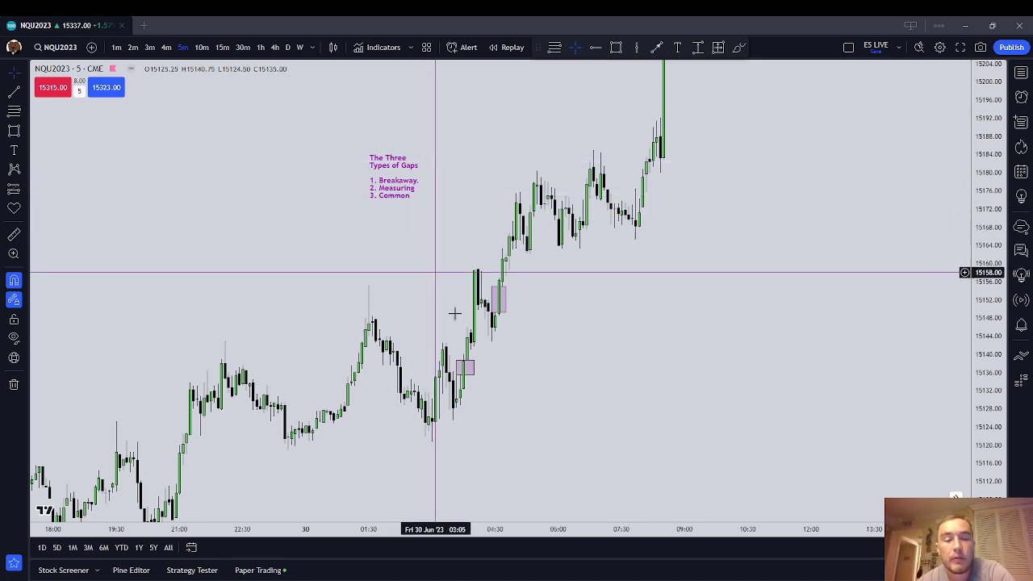
# Examine the price action around the two marked gaps and the rally up to 09:00 at different price scales.
pyautogui.scroll(-1, 426, 387)
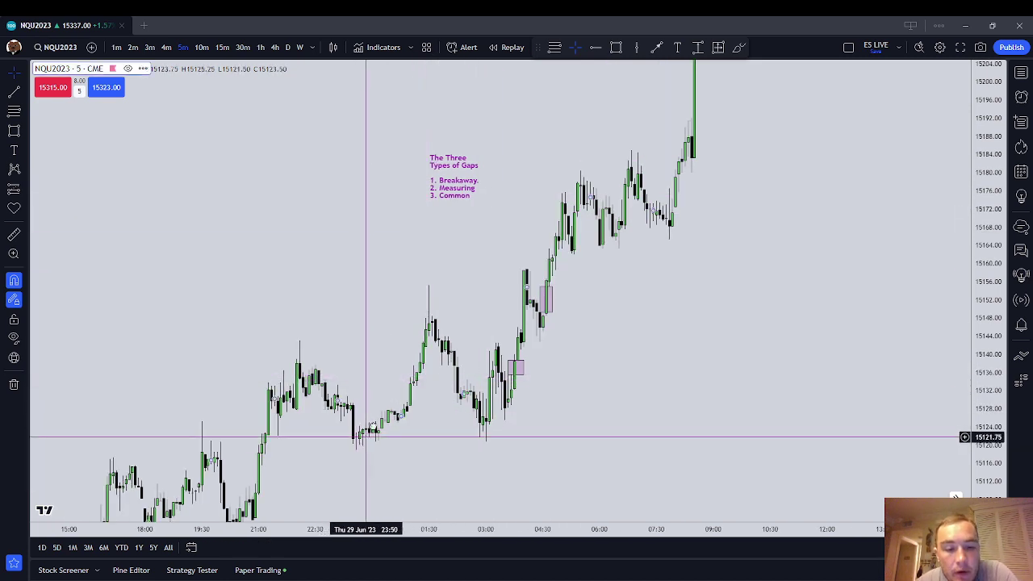
pyautogui.moveTo(364, 435); pyautogui.dragTo(429, 283)
pyautogui.moveTo(765, 219); pyautogui.dragTo(723, 468)
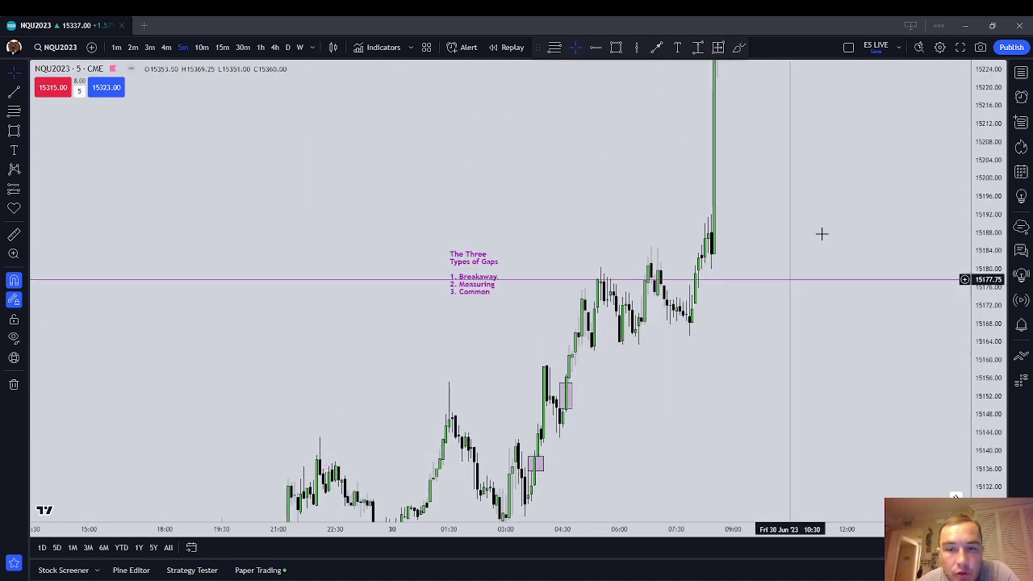
pyautogui.moveTo(853, 143); pyautogui.dragTo(801, 305)
pyautogui.moveTo(748, 358); pyautogui.dragTo(791, 185)
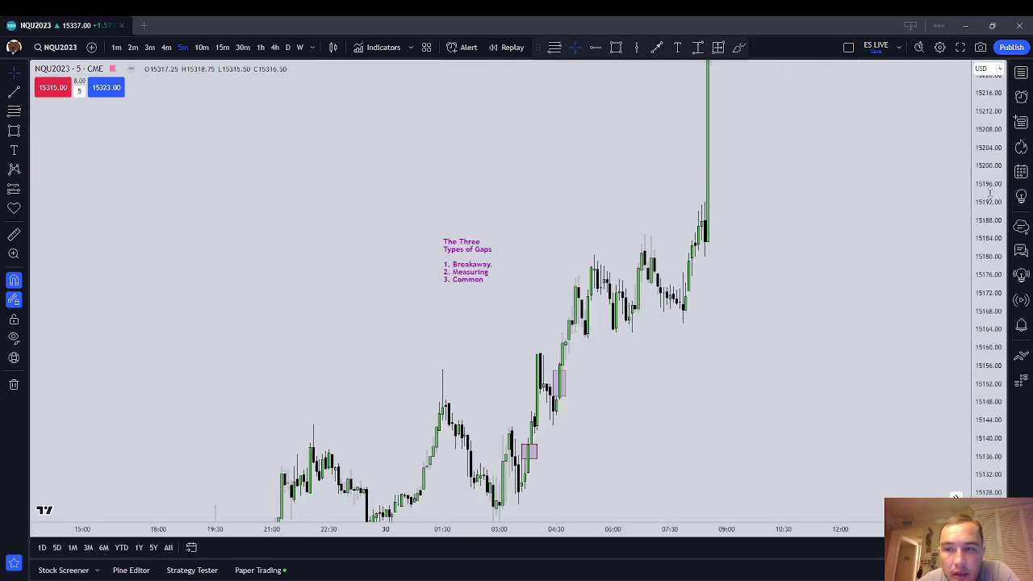
pyautogui.moveTo(991, 192); pyautogui.dragTo(987, 354)
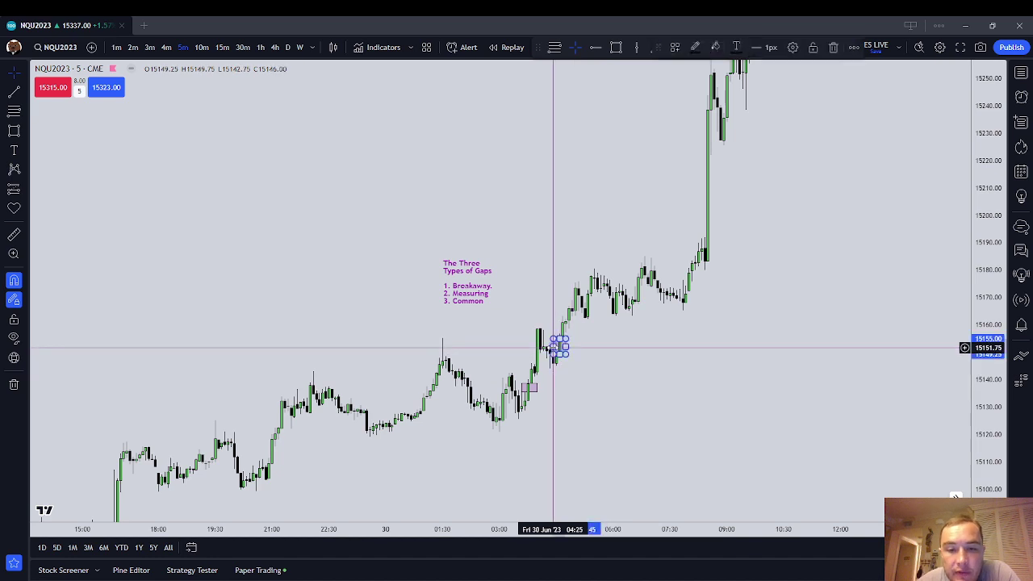
pyautogui.click(622, 355)
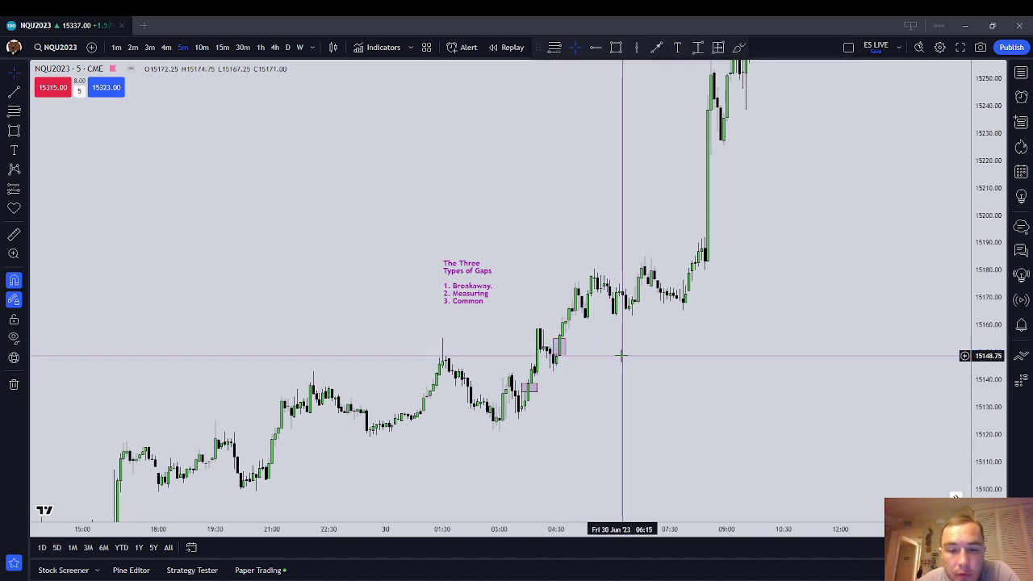
pyautogui.moveTo(622, 355); pyautogui.dragTo(629, 324)
pyautogui.moveTo(992, 424); pyautogui.dragTo(989, 287)
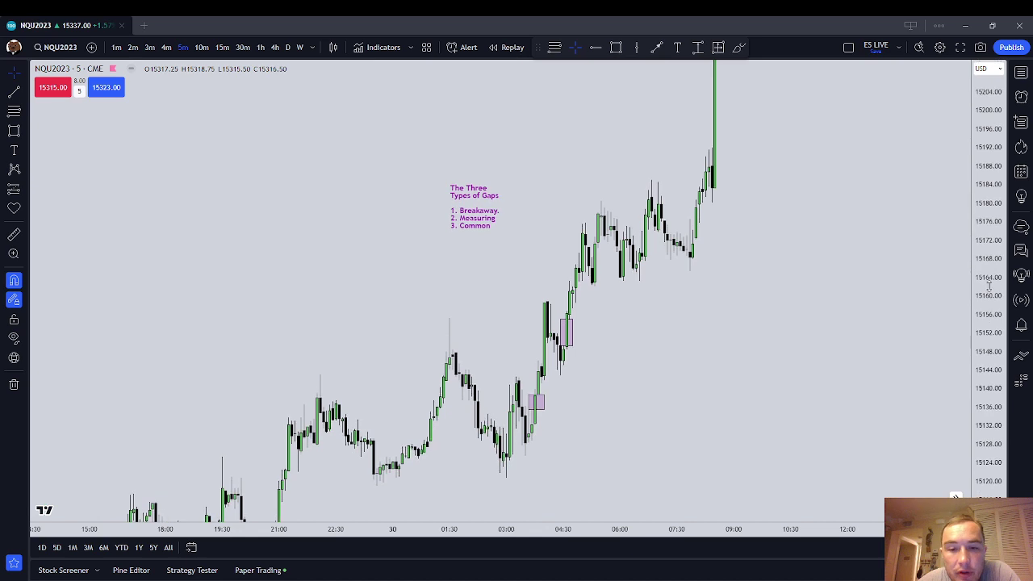
# Draw a tall rectangle over the first leg up, from 15125.50 at about 03:30 to 15149.25 at 04:25.
pyautogui.click(16, 132)
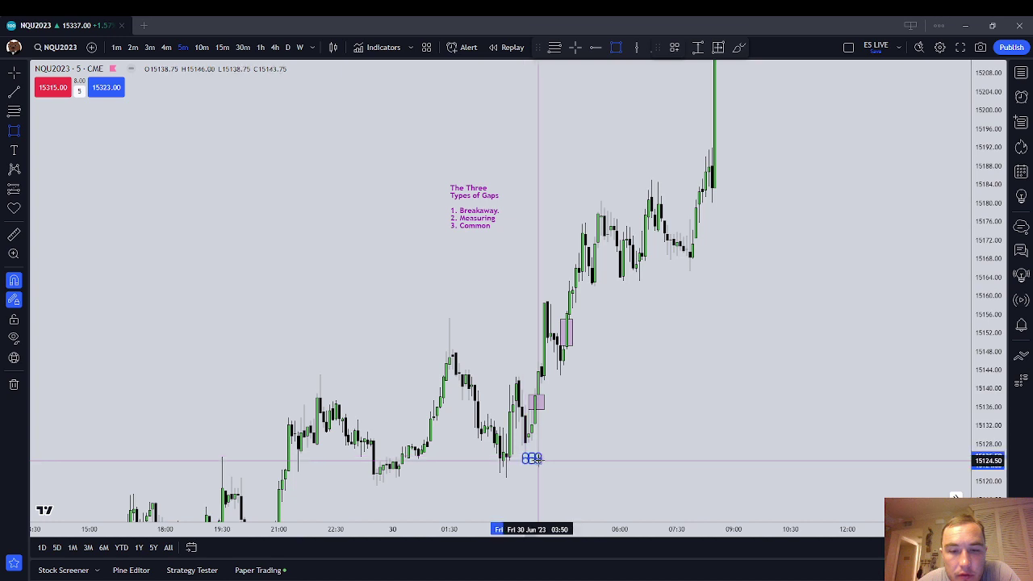
pyautogui.moveTo(525, 456)
pyautogui.mouseDown()
pyautogui.moveTo(560, 455)
pyautogui.moveTo(560, 346)
pyautogui.mouseUp()
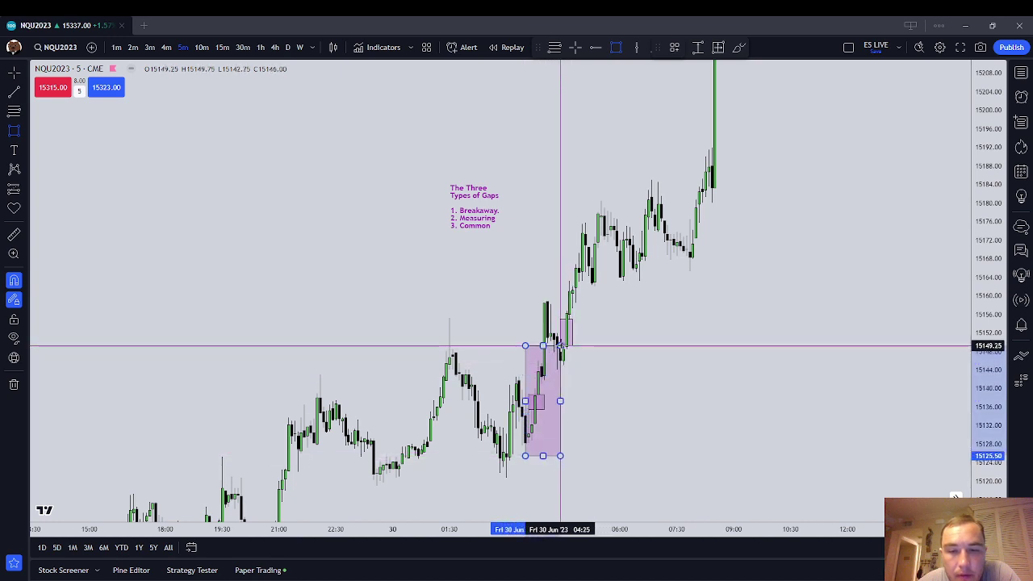
pyautogui.click(648, 365)
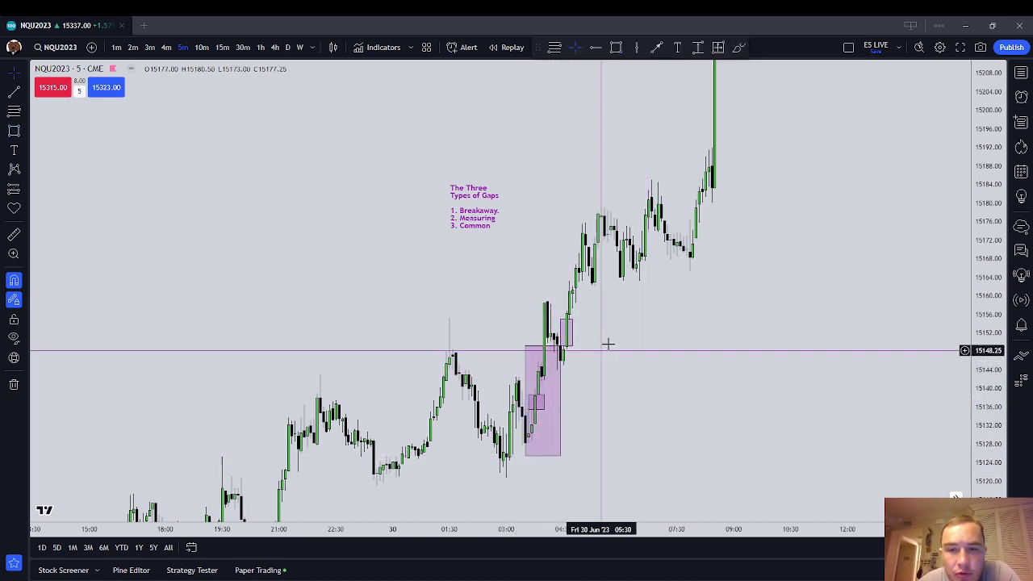
# Narrow the tall rectangle around the first leg so it starts at 03:45.
pyautogui.moveTo(773, 149); pyautogui.dragTo(768, 173)
pyautogui.moveTo(994, 135); pyautogui.dragTo(991, 263)
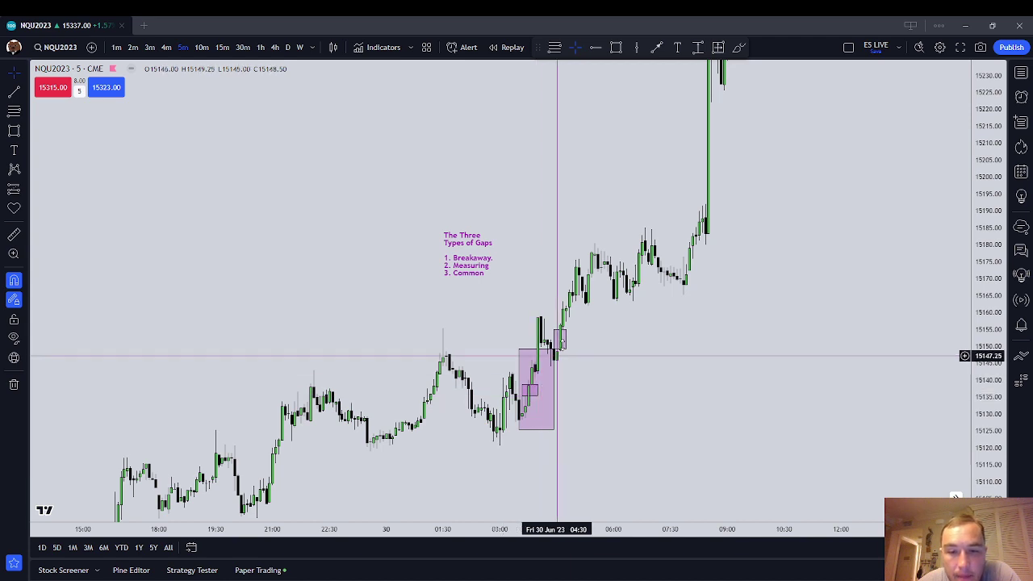
pyautogui.click(565, 340)
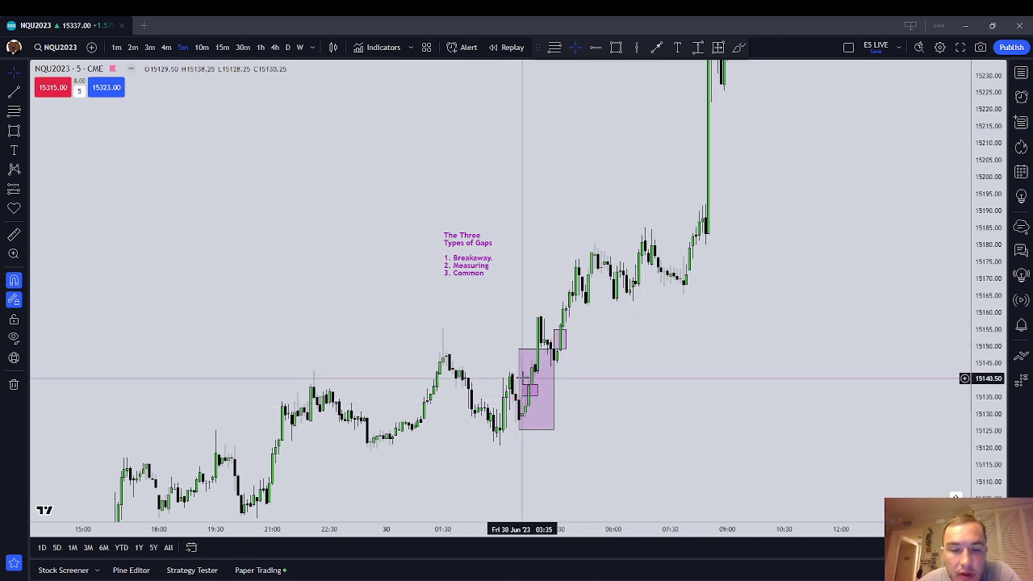
pyautogui.click(527, 367)
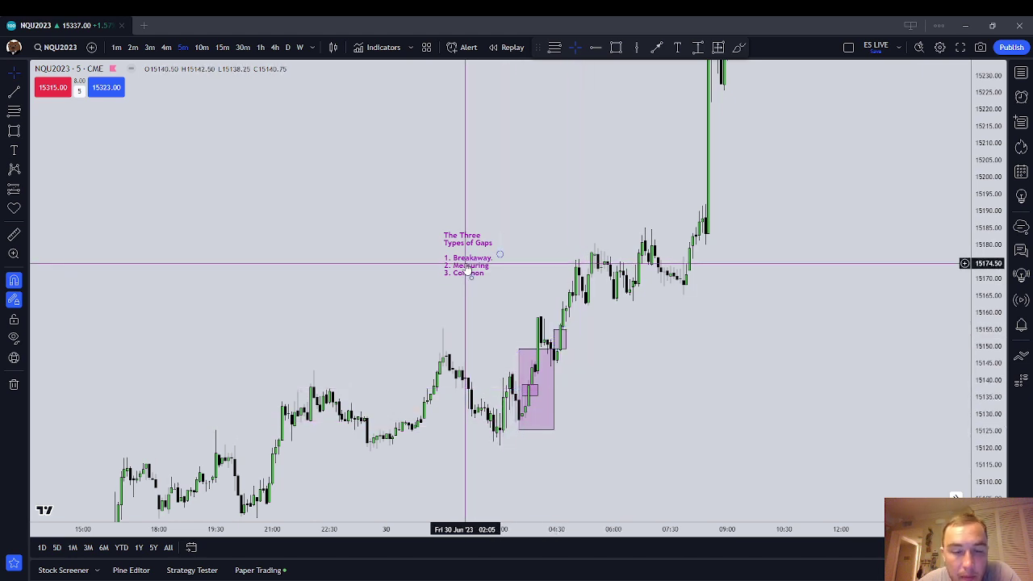
pyautogui.click(517, 389)
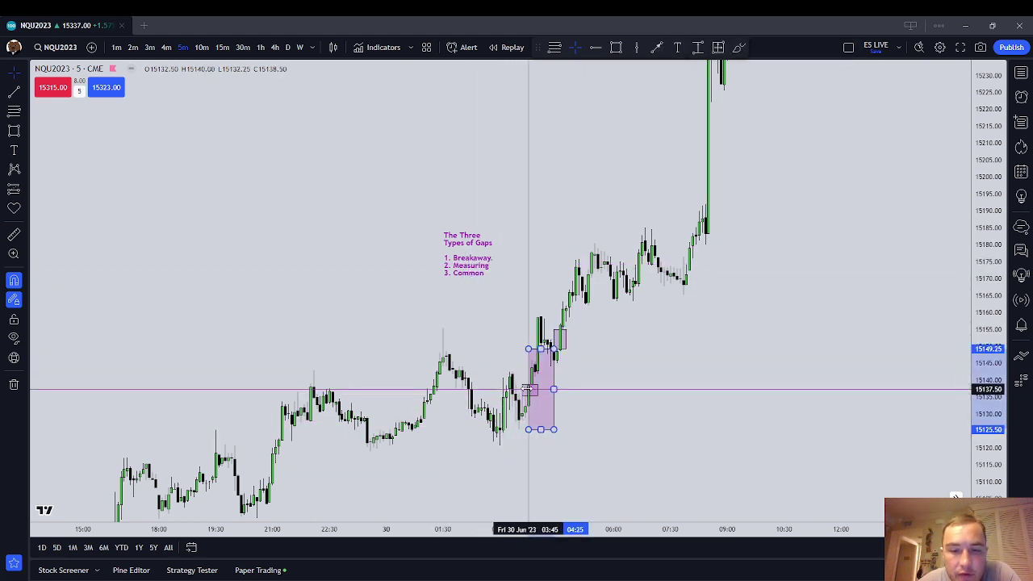
# Move the tall rectangle up so its base rests at 15155.00 above the upper gap, spanning about 04:45 to 05:20.
pyautogui.moveTo(547, 390); pyautogui.dragTo(588, 289)
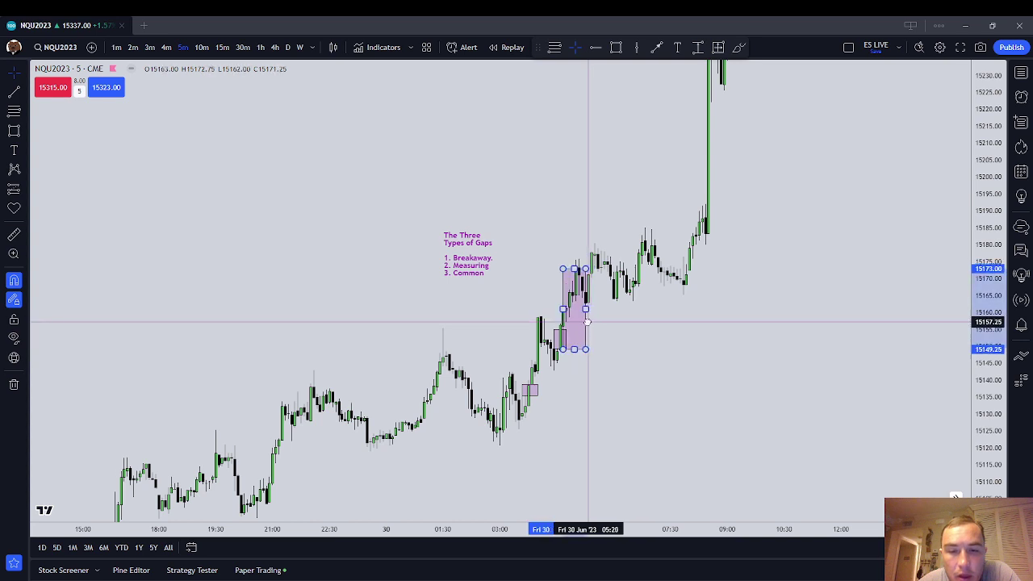
pyautogui.moveTo(587, 320); pyautogui.dragTo(594, 304)
pyautogui.click(709, 330)
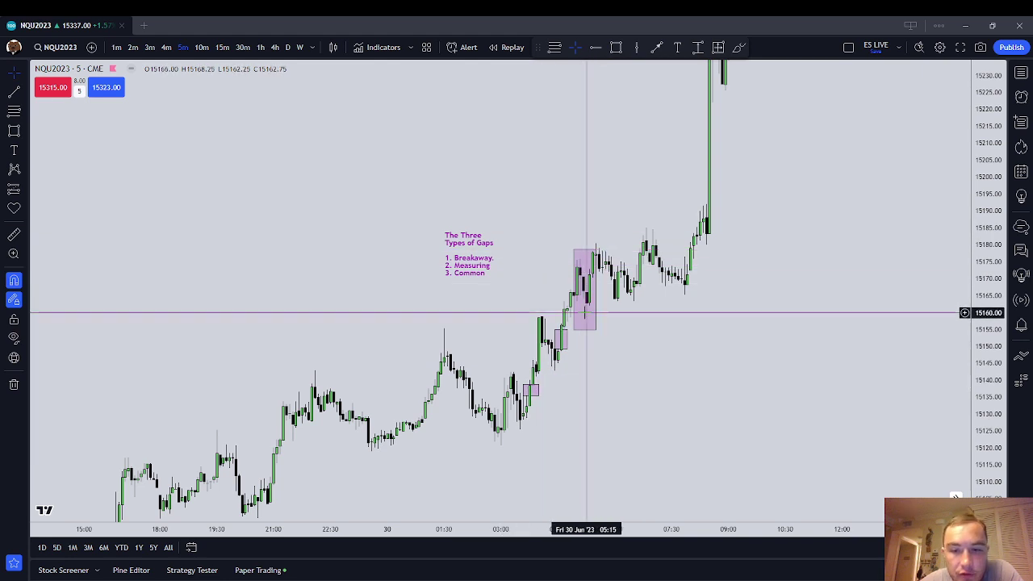
pyautogui.click(595, 281)
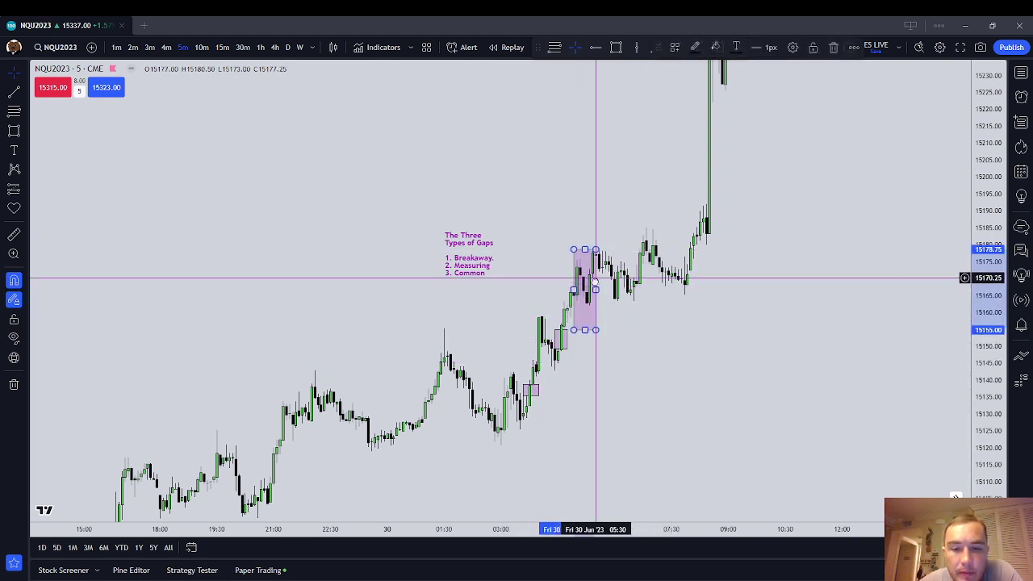
pyautogui.moveTo(595, 279)
pyautogui.mouseDown()
pyautogui.moveTo(539, 379)
pyautogui.moveTo(564, 379)
pyautogui.moveTo(588, 277)
pyautogui.mouseUp()
# Change the fill colour of the upper gap rectangle, between 15149.25 and 15155.00, to red.
pyautogui.click(556, 332)
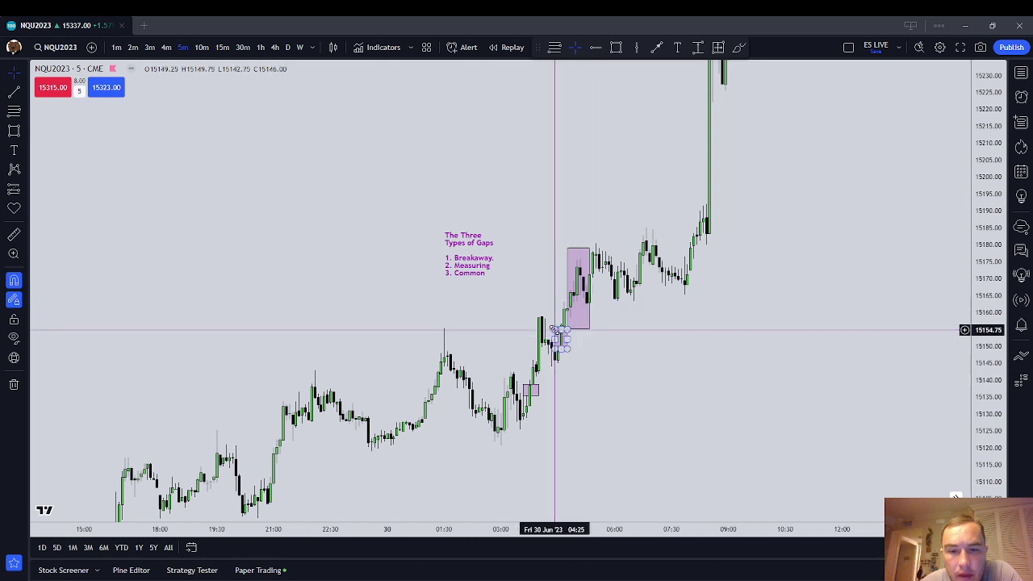
pyautogui.click(715, 47)
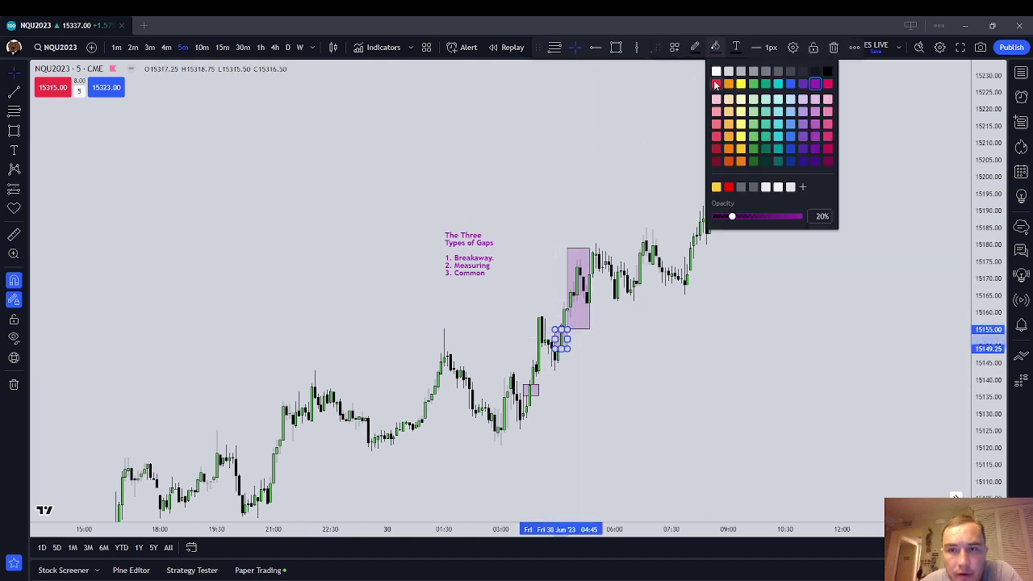
pyautogui.click(716, 84)
pyautogui.click(575, 381)
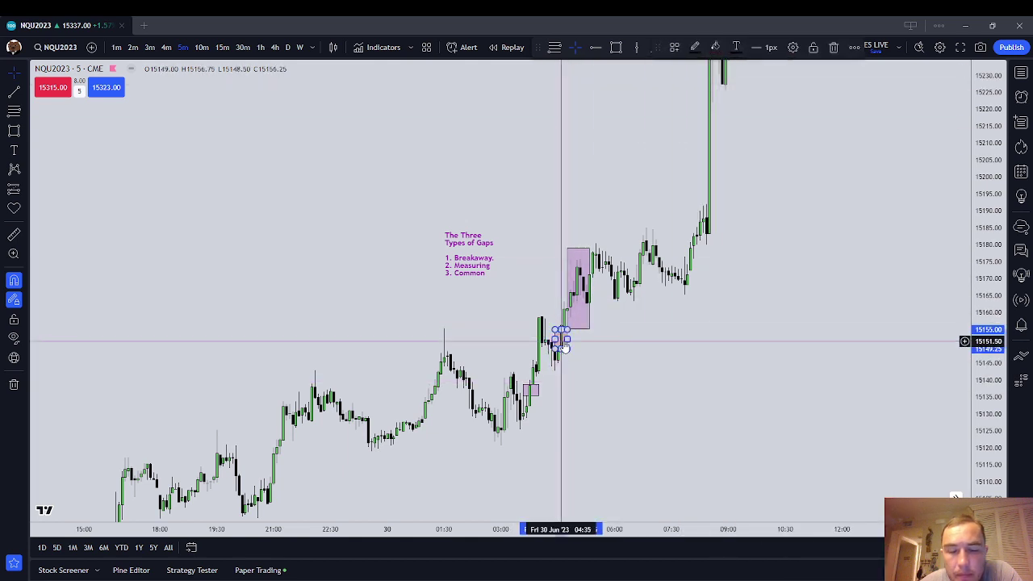
# Change the fill colour of the tall measured-move rectangle above the red gap to blue.
pyautogui.click(592, 262)
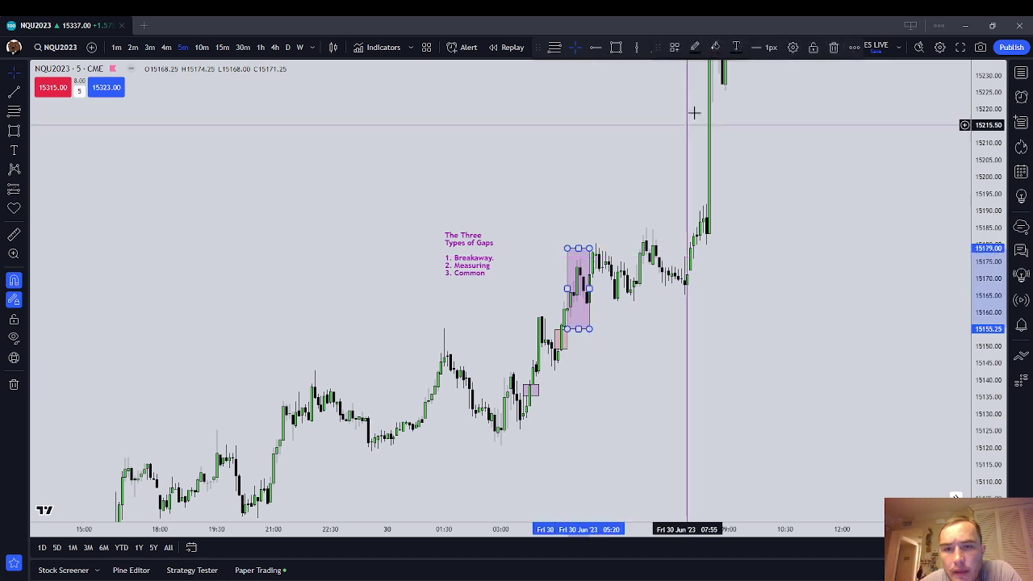
pyautogui.click(715, 47)
pyautogui.click(790, 84)
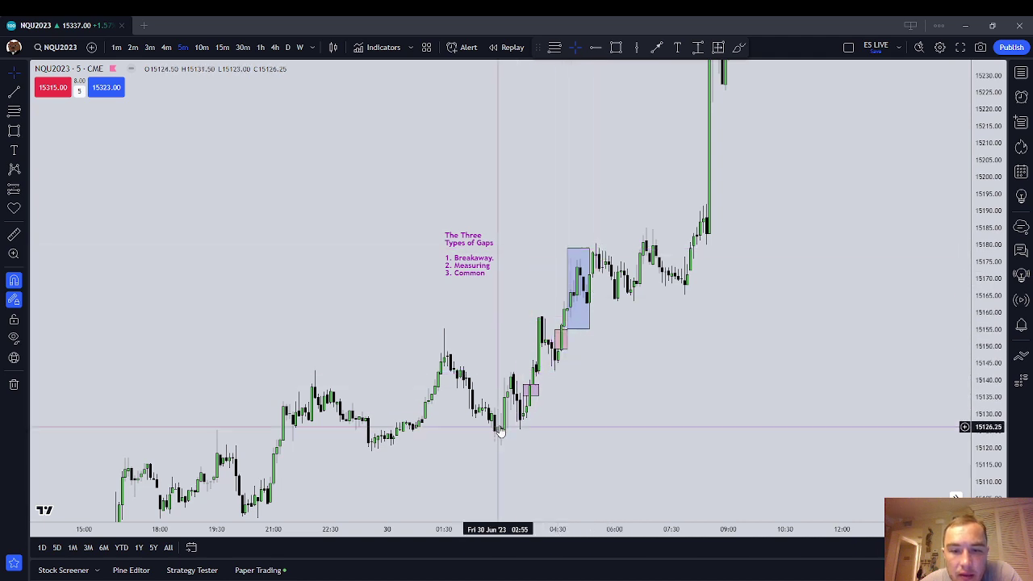
pyautogui.click(594, 252)
pyautogui.click(554, 358)
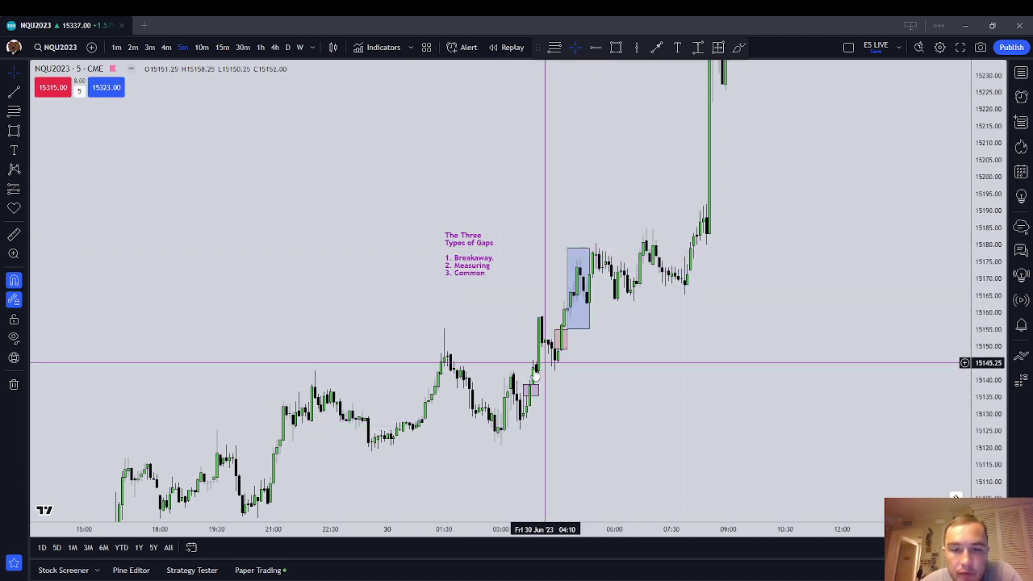
# Clone the tall blue rectangle and move the copy up and later in time so it rests on the original's top at 15179.00.
pyautogui.rightClick(590, 267)
pyautogui.click(661, 350)
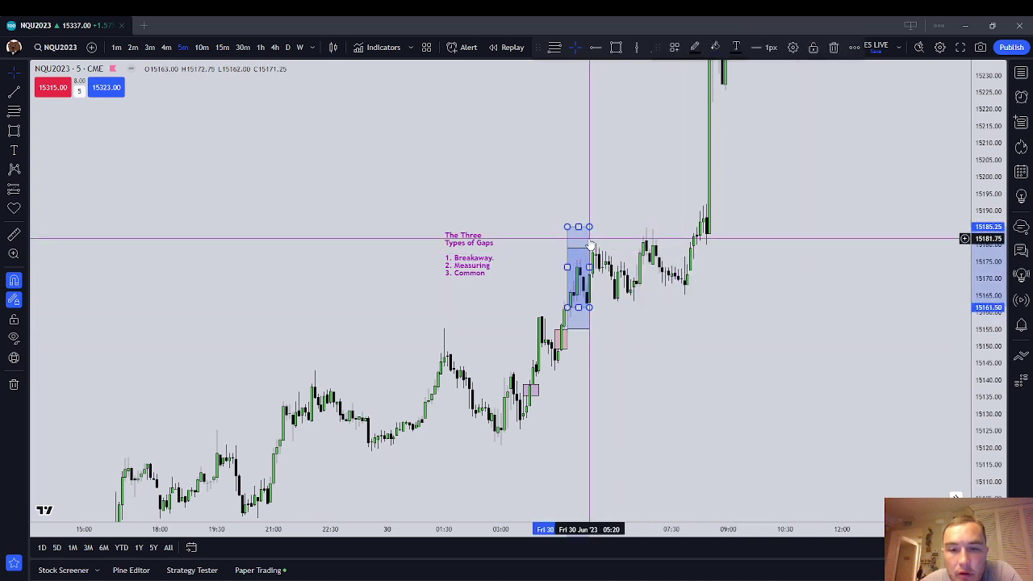
pyautogui.moveTo(589, 240)
pyautogui.mouseDown()
pyautogui.moveTo(622, 197)
pyautogui.moveTo(611, 177)
pyautogui.mouseUp()
# Clone the second blue rectangle and stack the copy above it, spanning 15203.00 to 15226.75.
pyautogui.moveTo(810, 192)
pyautogui.mouseDown()
pyautogui.moveTo(618, 385)
pyautogui.moveTo(484, 380)
pyautogui.mouseUp()
pyautogui.rightClick(478, 372)
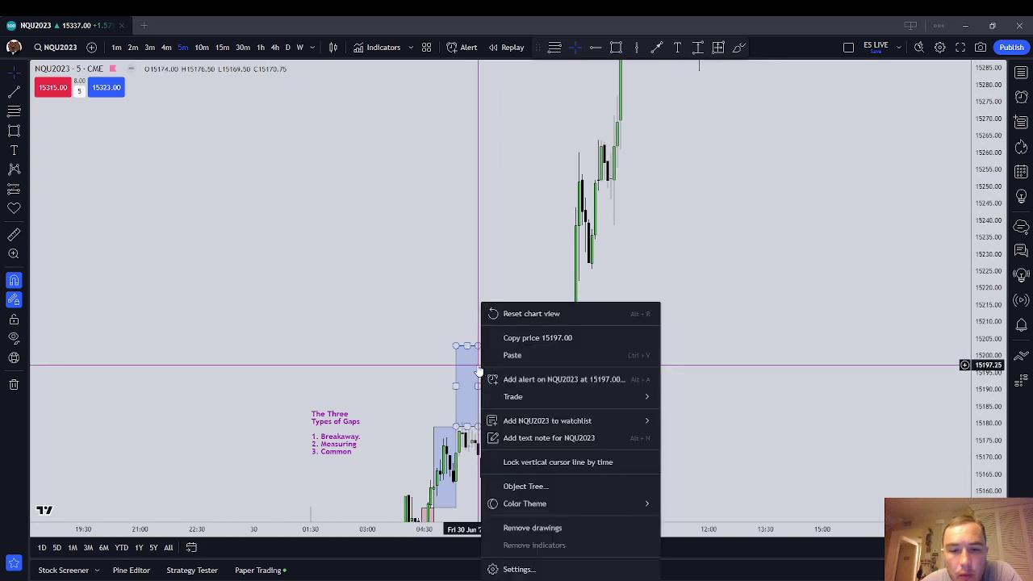
pyautogui.rightClick(472, 375)
pyautogui.click(521, 415)
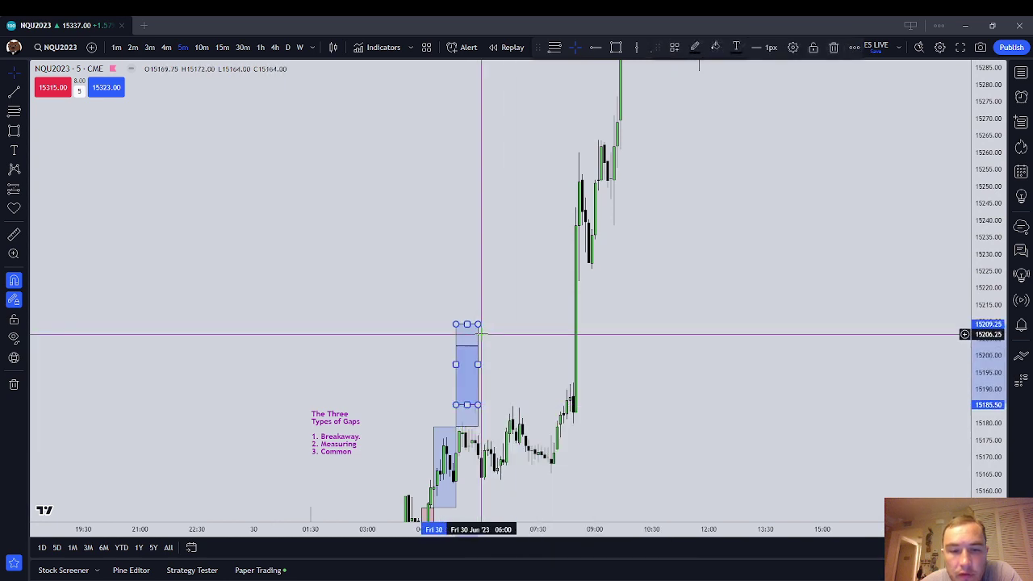
pyautogui.moveTo(479, 341); pyautogui.dragTo(504, 277)
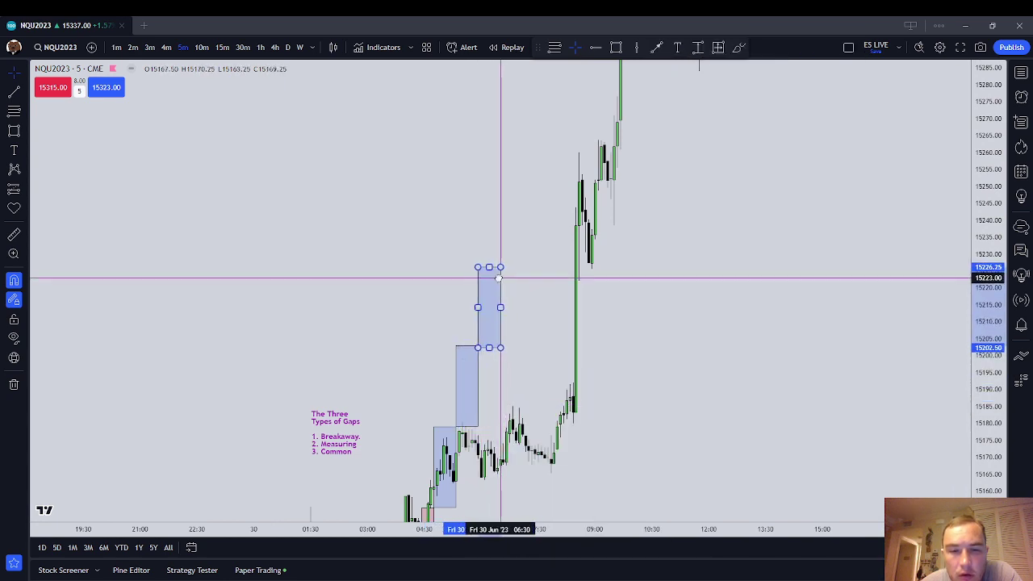
# Clone the third blue rectangle and stack the copy above it as the fourth projection, spanning 15226.50 to 15250.25.
pyautogui.rightClick(502, 279)
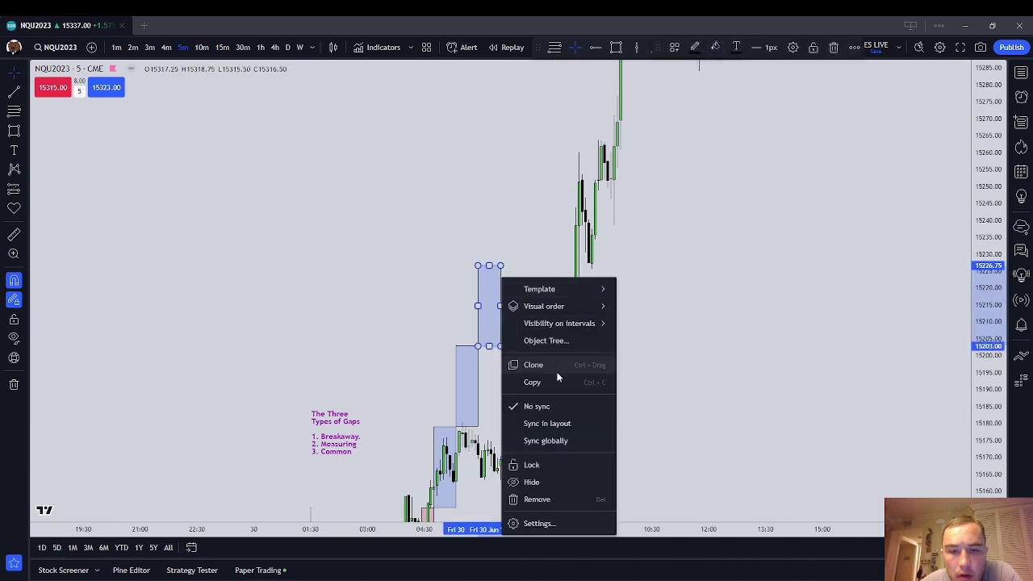
pyautogui.click(557, 365)
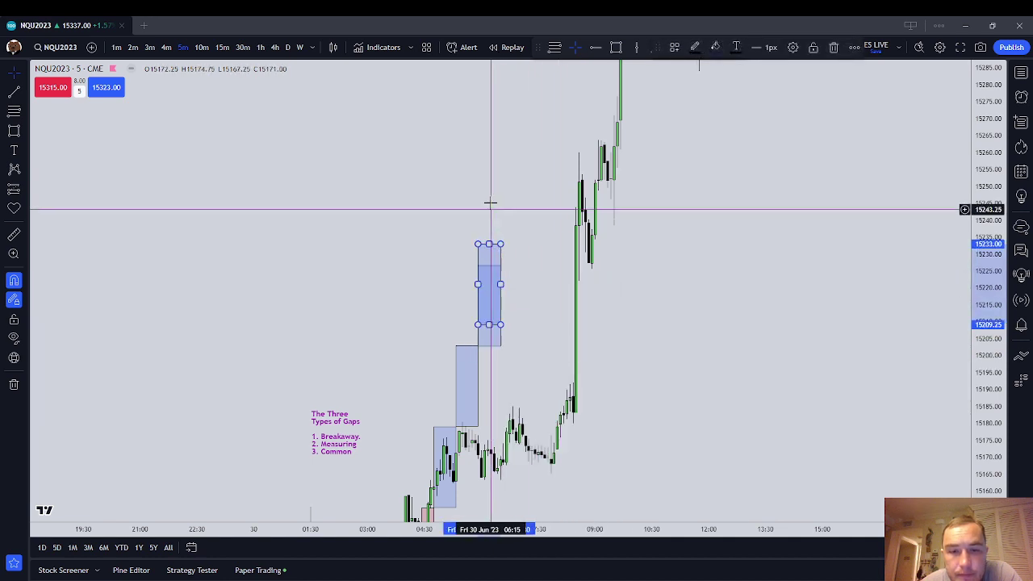
pyautogui.moveTo(500, 261); pyautogui.dragTo(527, 196)
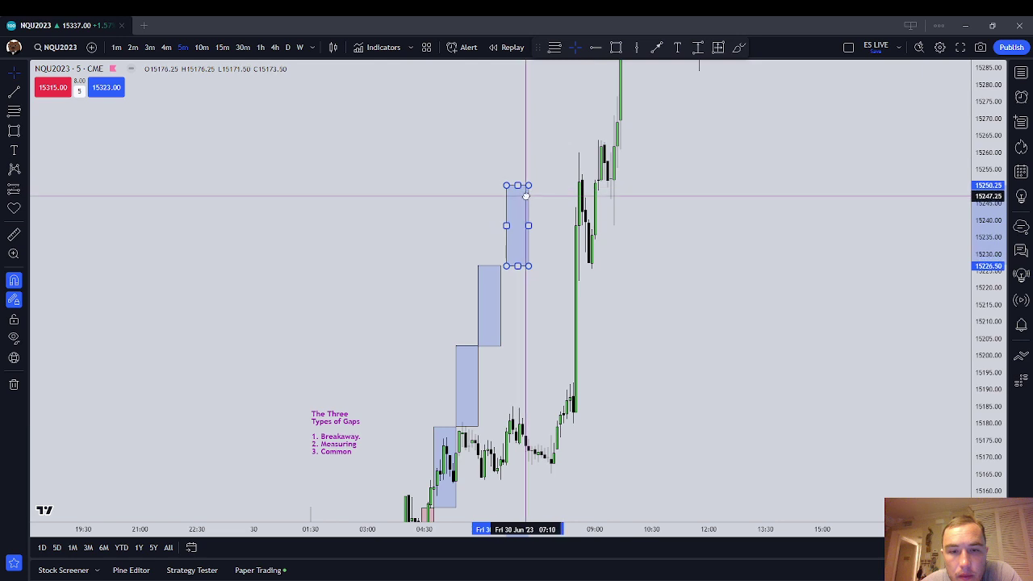
pyautogui.click(587, 191)
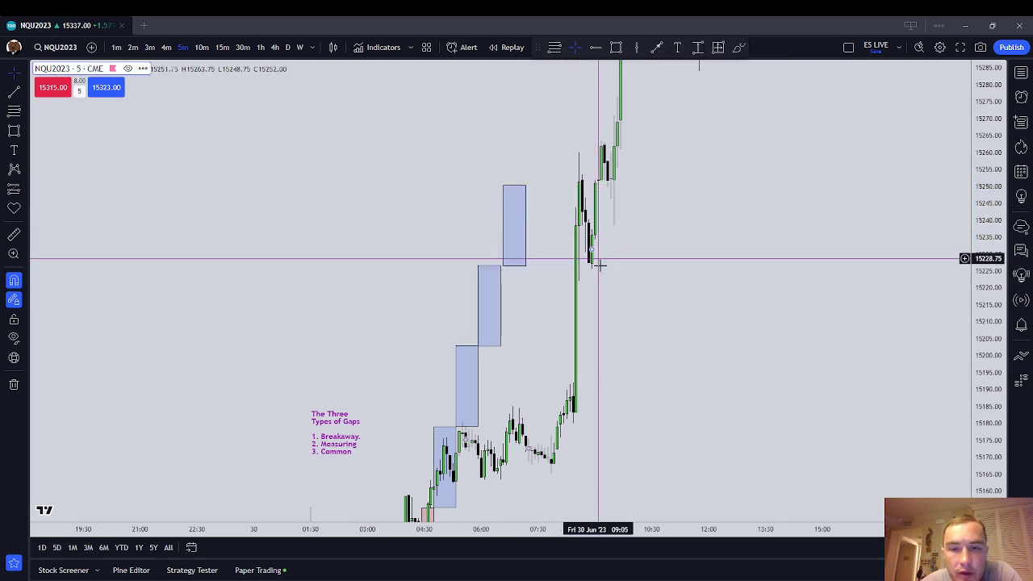
# Clone the fourth blue rectangle and place the copy just after it, with its base at about 15250.25.
pyautogui.click(462, 426)
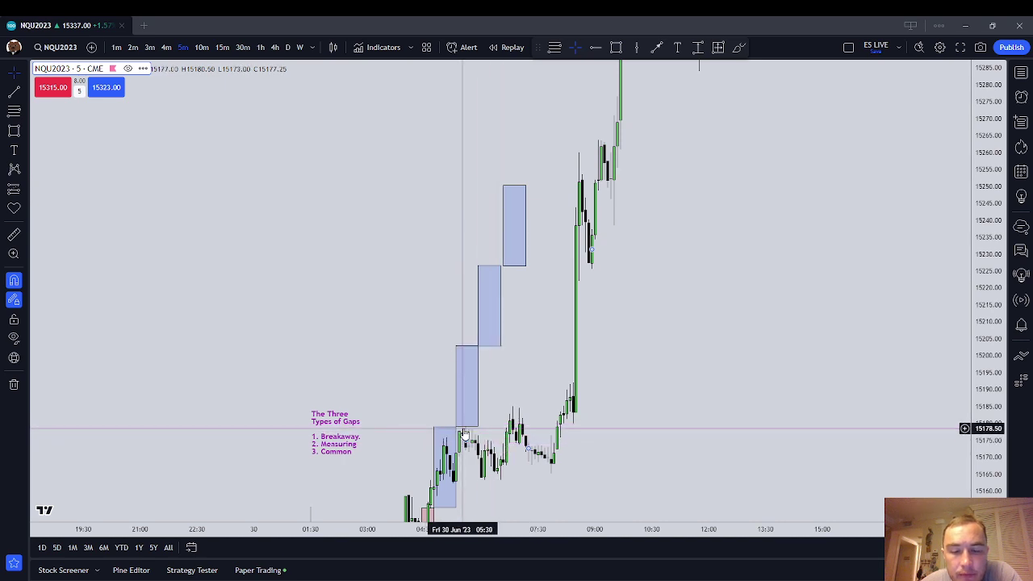
pyautogui.moveTo(641, 282); pyautogui.dragTo(563, 403)
pyautogui.moveTo(573, 323); pyautogui.dragTo(571, 398)
pyautogui.rightClick(445, 418)
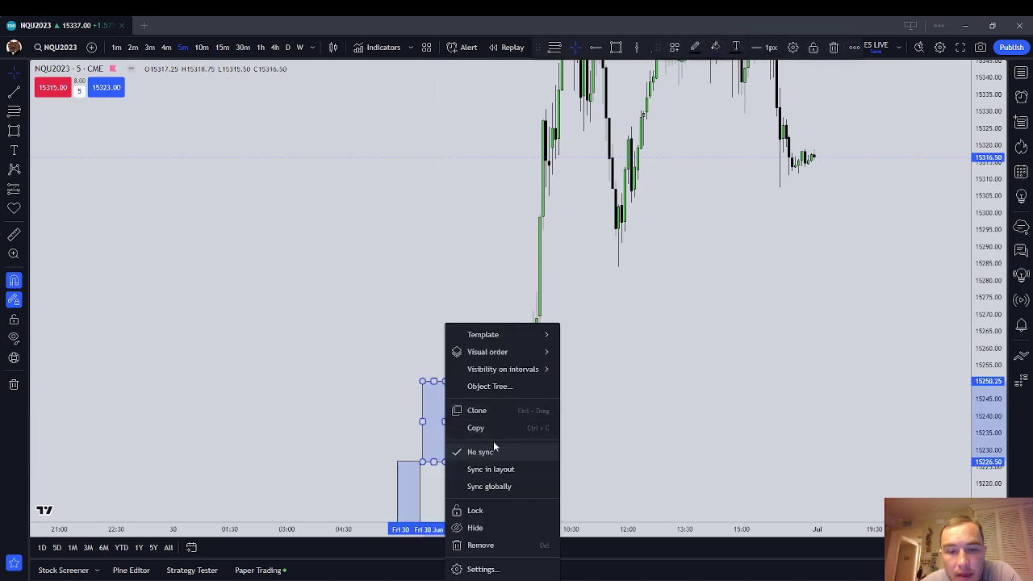
pyautogui.click(484, 410)
pyautogui.moveTo(445, 388)
pyautogui.mouseDown()
pyautogui.moveTo(479, 288)
pyautogui.moveTo(463, 302)
pyautogui.moveTo(470, 307)
pyautogui.mouseUp()
# Clone the fifth blue rectangle and stack the copy above it, spanning 15275.00 to 15298.75.
pyautogui.moveTo(615, 353); pyautogui.dragTo(679, 192)
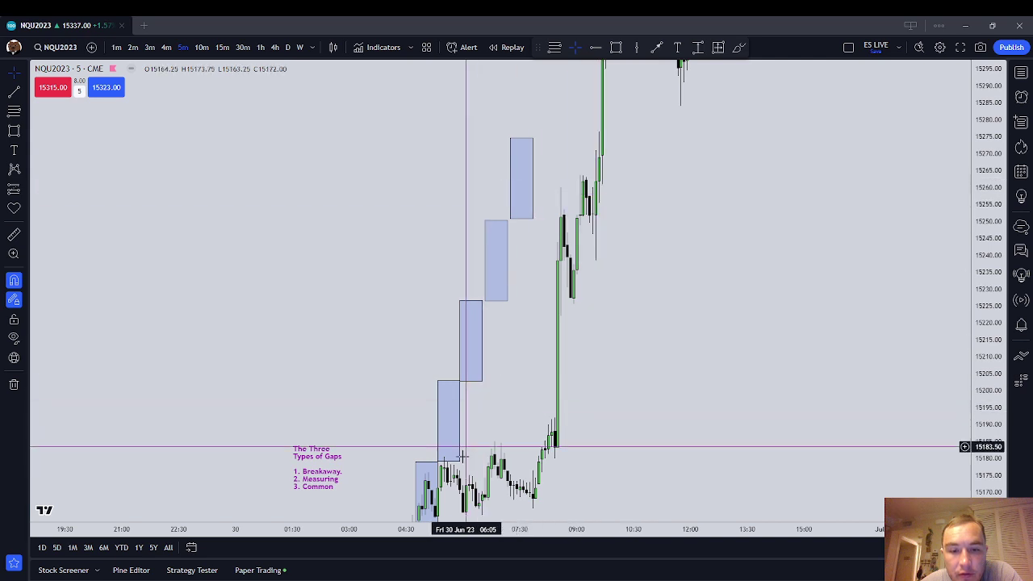
pyautogui.moveTo(615, 241); pyautogui.dragTo(622, 186)
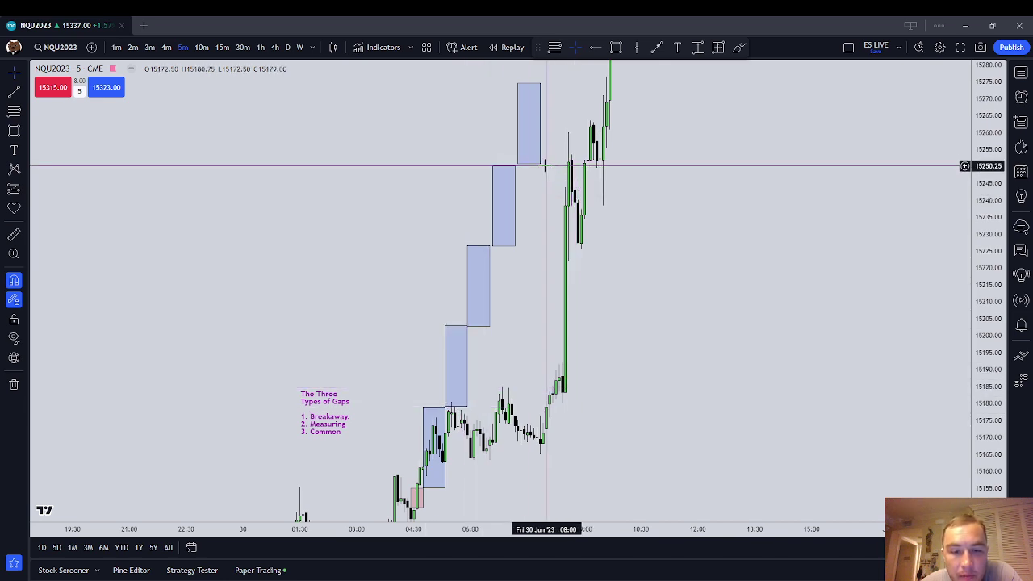
pyautogui.scroll(-3, 904, 233)
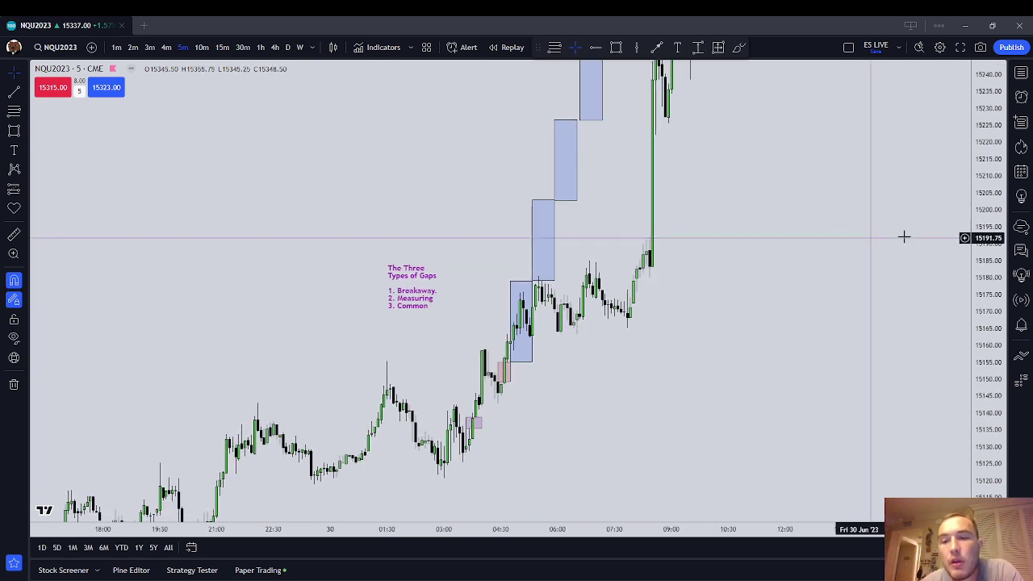
pyautogui.scroll(-2, 864, 345)
pyautogui.moveTo(854, 320); pyautogui.dragTo(802, 385)
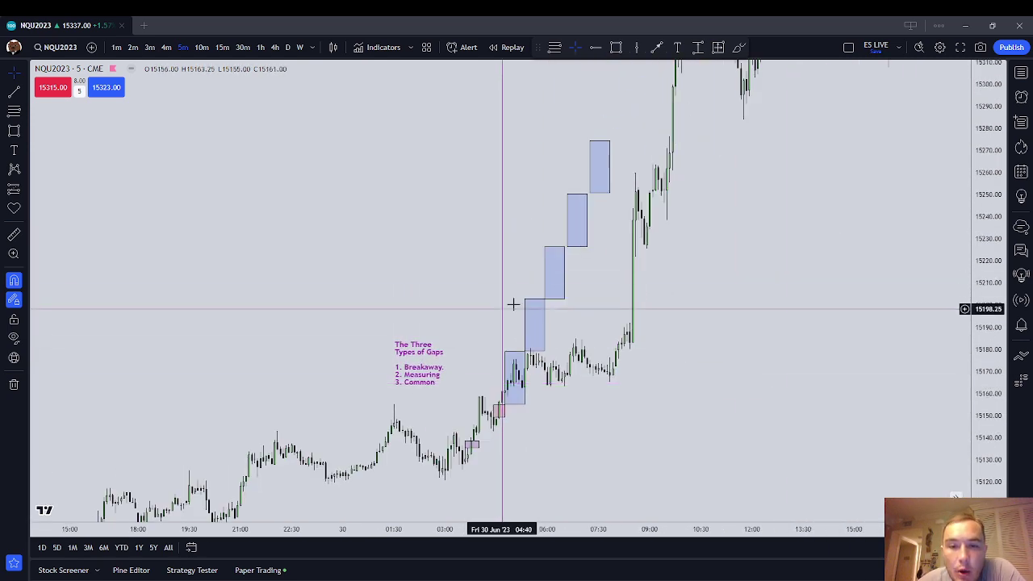
pyautogui.moveTo(752, 171); pyautogui.dragTo(699, 403)
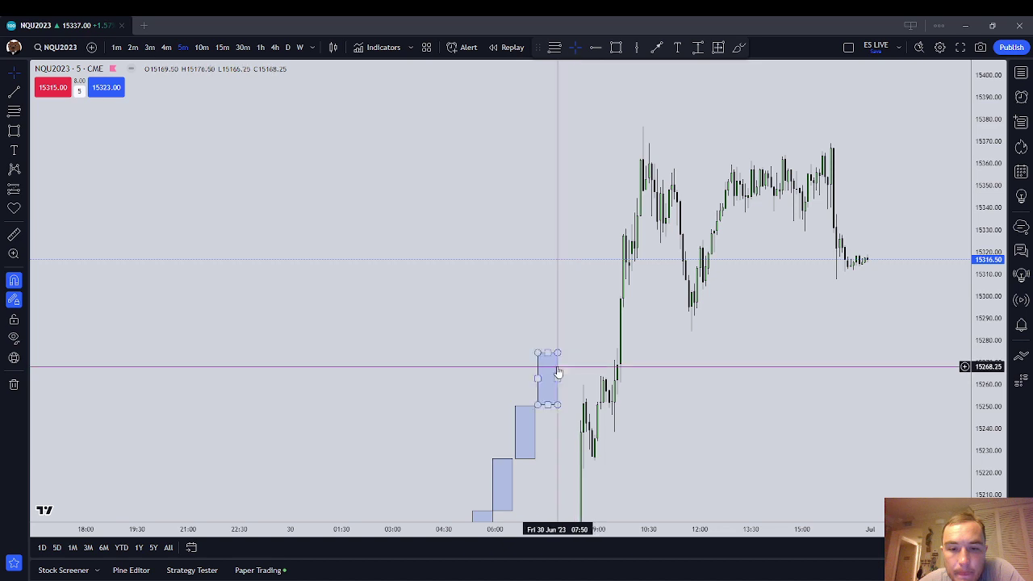
pyautogui.rightClick(556, 367)
pyautogui.click(510, 355)
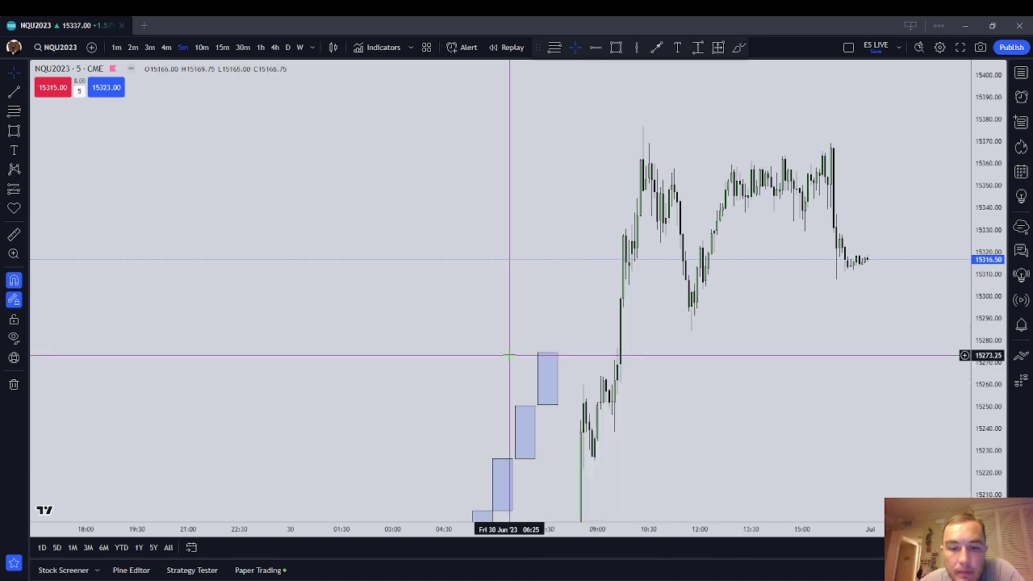
pyautogui.rightClick(558, 366)
pyautogui.click(599, 407)
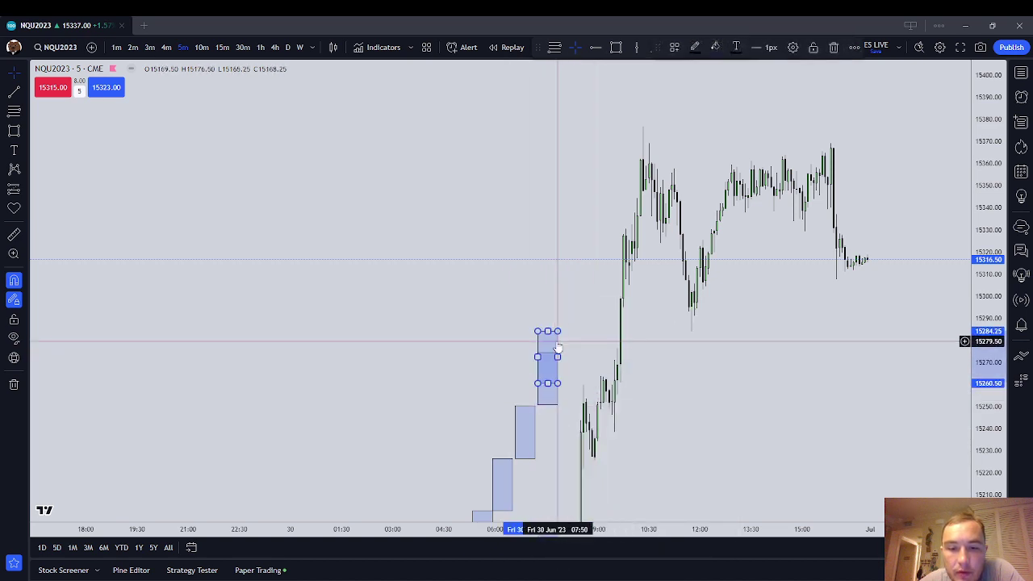
pyautogui.moveTo(557, 347); pyautogui.dragTo(573, 315)
# Clone the sixth blue rectangle and stack the copy above it, spanning 15298.75 to 15322.50.
pyautogui.rightClick(576, 315)
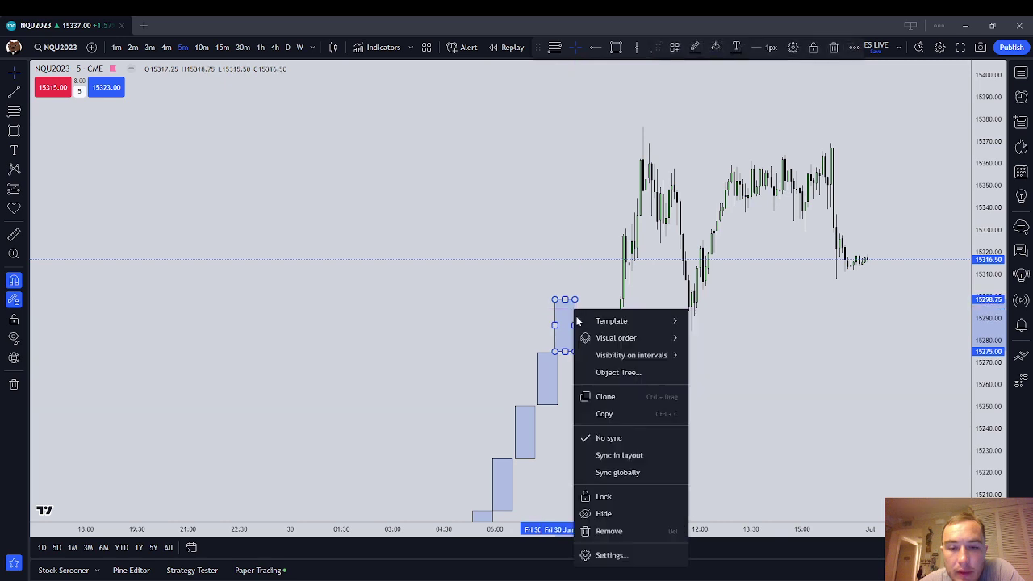
pyautogui.click(605, 395)
pyautogui.moveTo(576, 288); pyautogui.dragTo(591, 258)
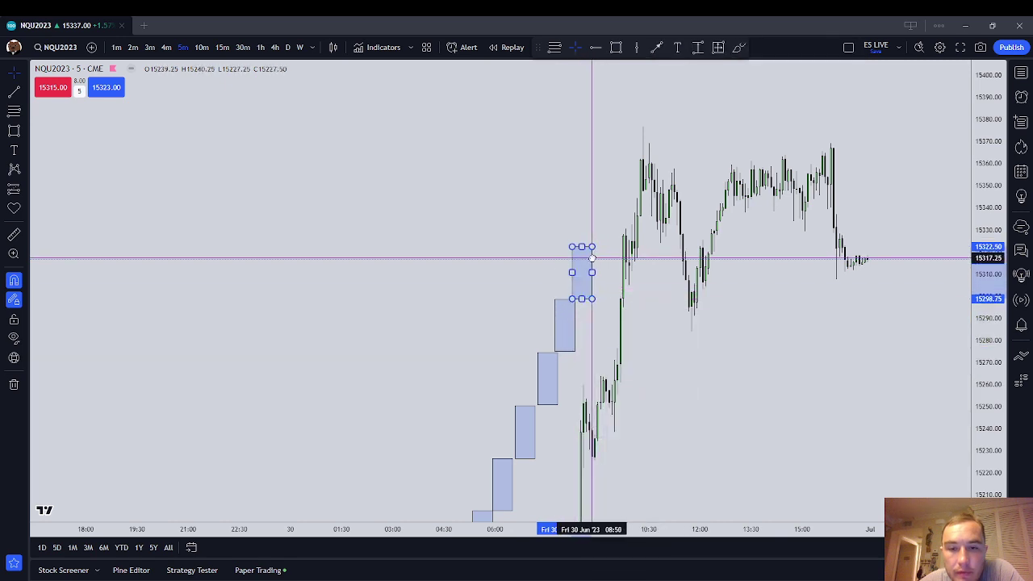
# Clone the seventh blue rectangle and stack the copy above it, with its base at about 15322.50.
pyautogui.rightClick(592, 257)
pyautogui.press('Escape')
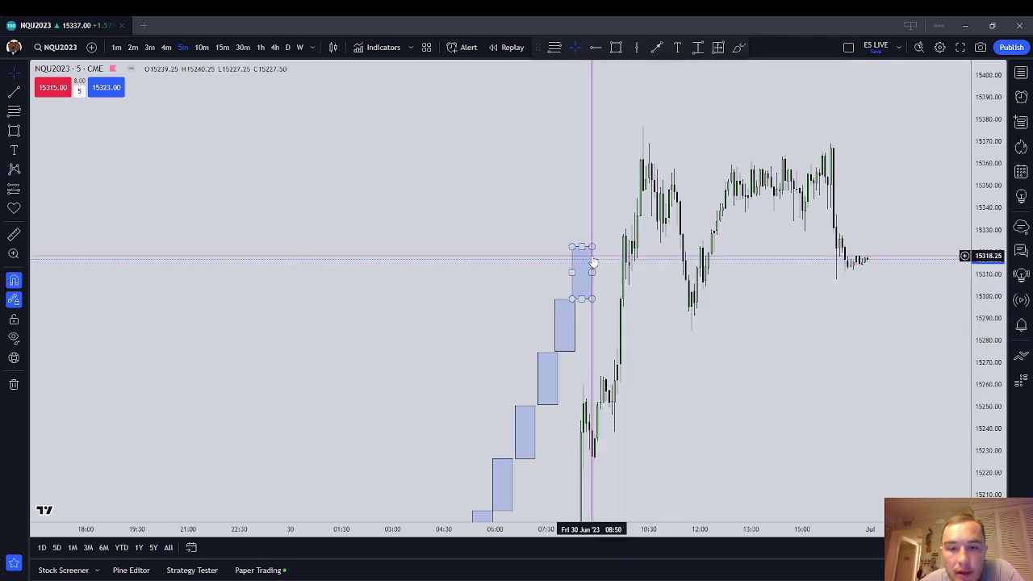
pyautogui.rightClick(593, 263)
pyautogui.click(622, 341)
pyautogui.moveTo(591, 272); pyautogui.dragTo(612, 205)
# Clone the eighth blue rectangle and stack the copy beside the rally's peak, spanning 15346.50 to 15370.25.
pyautogui.moveTo(681, 229); pyautogui.dragTo(651, 310)
pyautogui.click(575, 297)
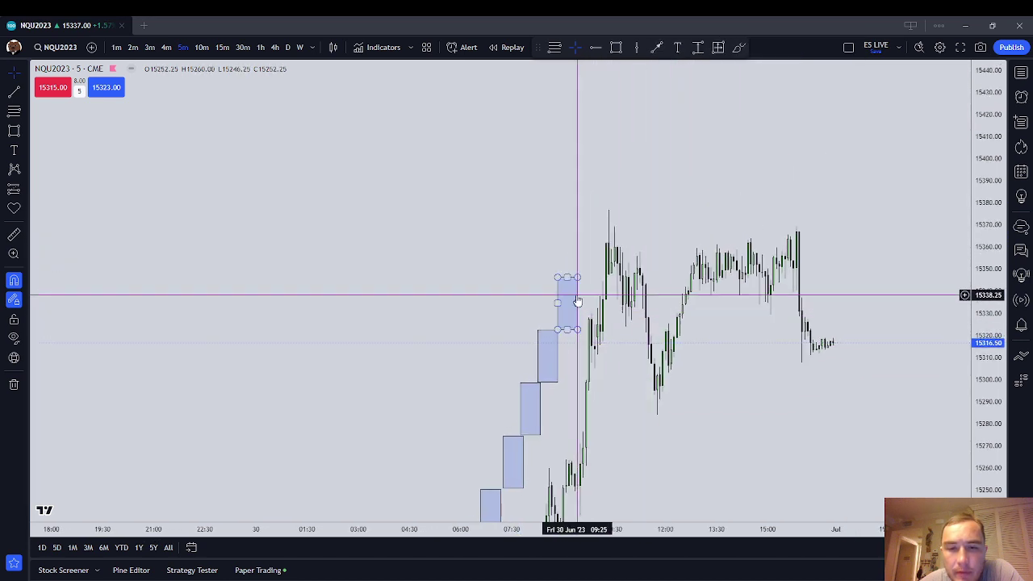
pyautogui.rightClick(578, 295)
pyautogui.click(615, 381)
pyautogui.moveTo(580, 272); pyautogui.dragTo(600, 236)
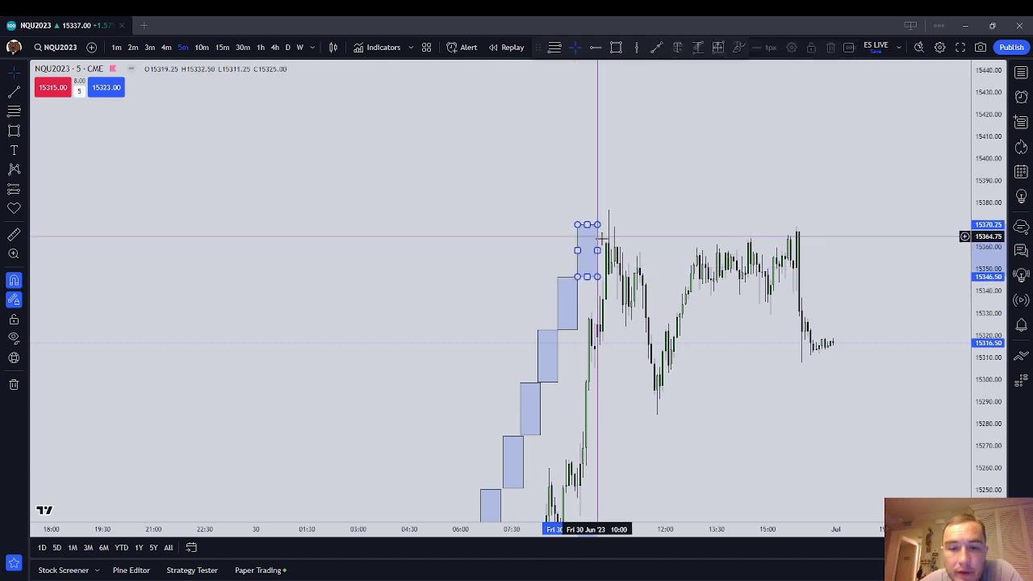
# Examine the full staircase of blue rectangles against the rally, from the two marked gaps up to the day's high.
pyautogui.moveTo(711, 425); pyautogui.dragTo(753, 295)
pyautogui.scroll(-1, 721, 323)
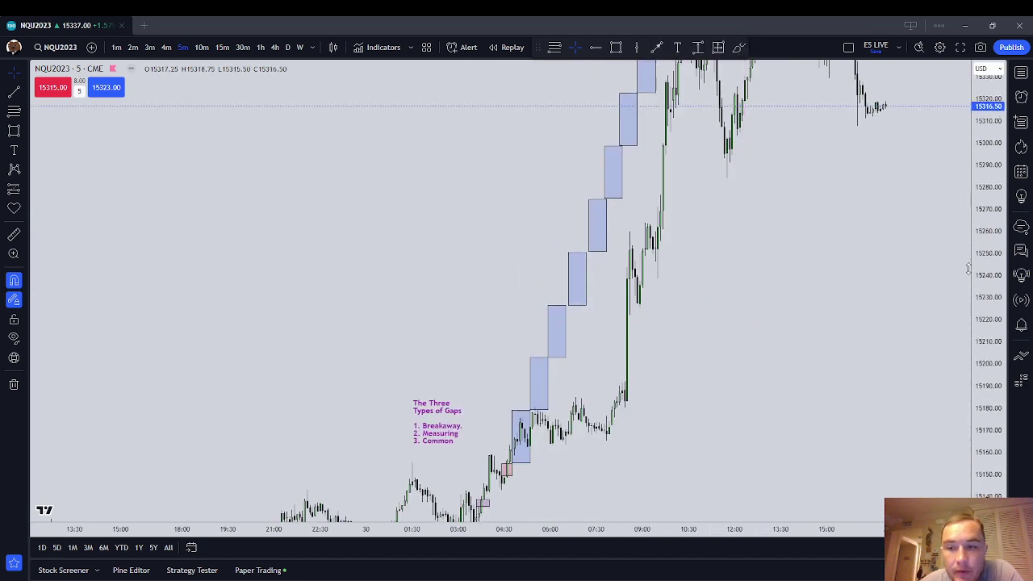
pyautogui.moveTo(989, 238); pyautogui.dragTo(987, 335)
pyautogui.scroll(-1, 884, 309)
pyautogui.moveTo(871, 305); pyautogui.dragTo(780, 372)
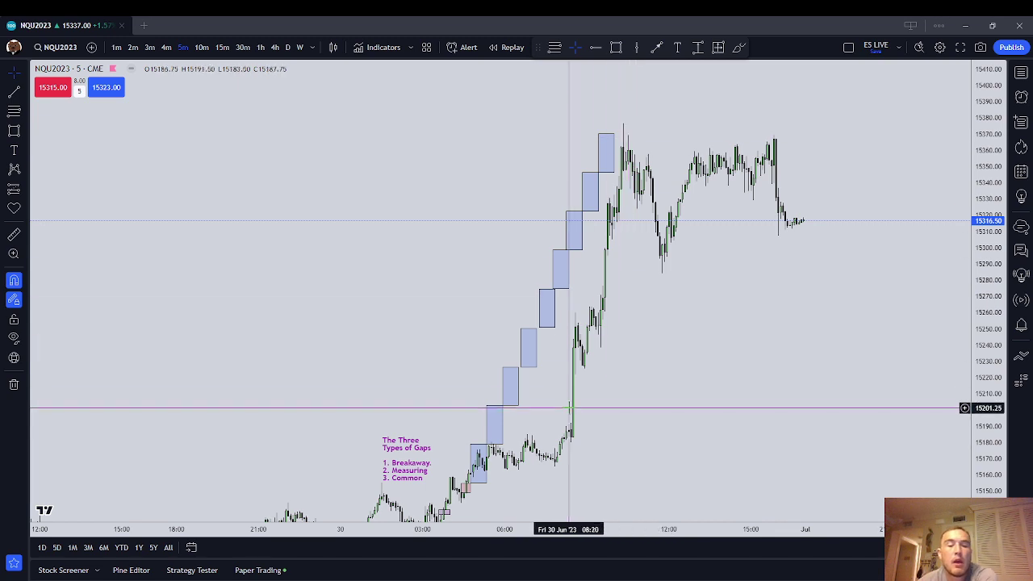
pyautogui.moveTo(628, 387); pyautogui.dragTo(694, 316)
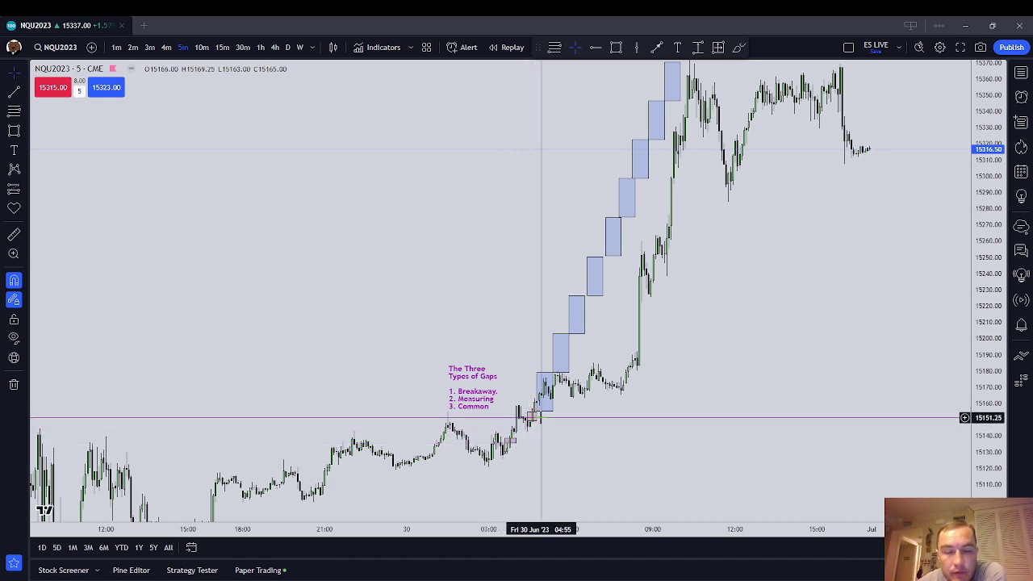
pyautogui.moveTo(625, 415); pyautogui.dragTo(602, 447)
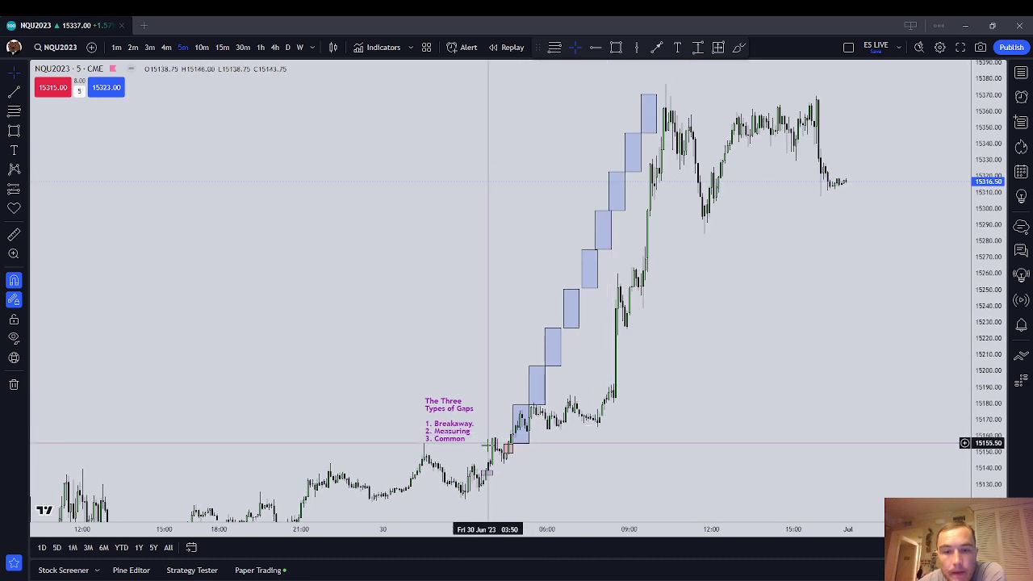
# Narrow the sixth blue rectangle, based at 15275.00, slightly so it ends earlier, and compare the stack with the day's high.
pyautogui.moveTo(600, 270); pyautogui.dragTo(608, 229)
pyautogui.click(652, 330)
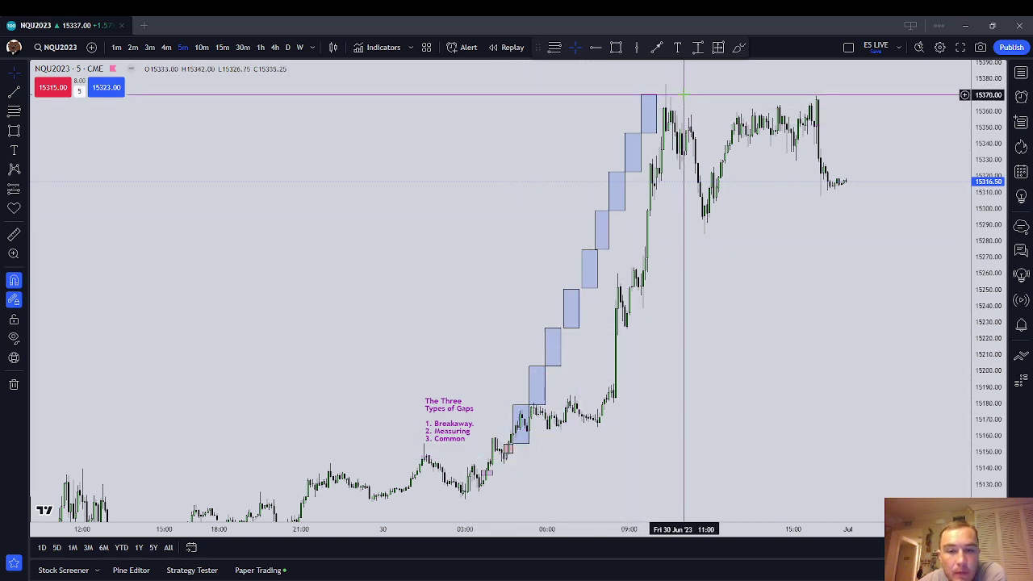
pyautogui.click(638, 165)
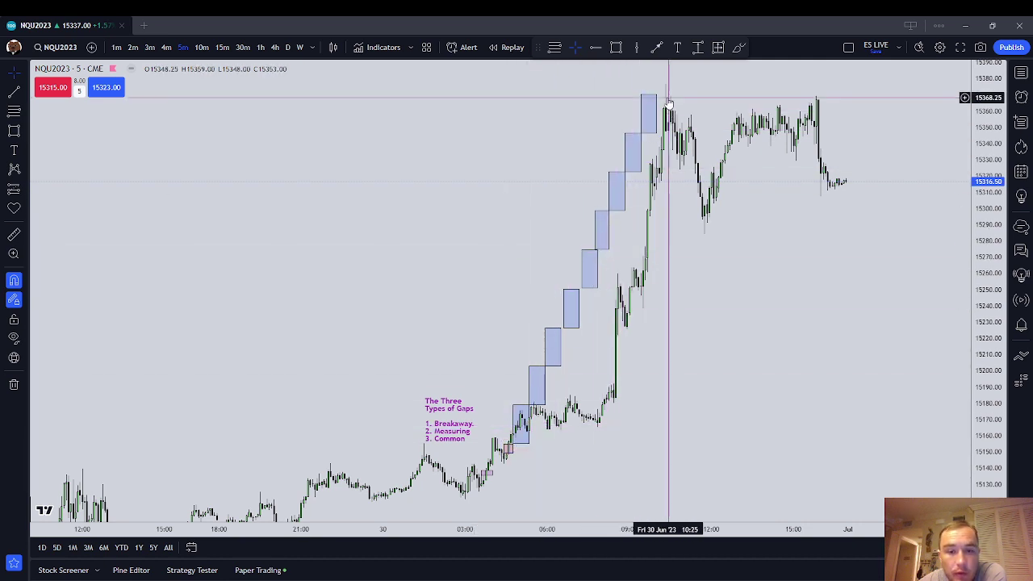
pyautogui.click(530, 406)
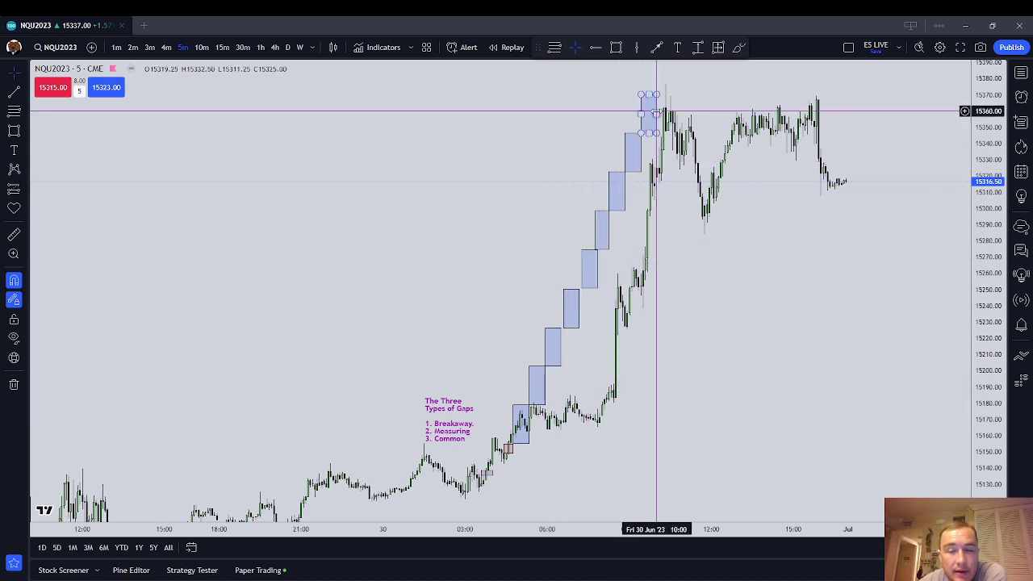
# Adjust the end of the seventh blue rectangle, topped at 15322.50, so it meets the start of the eighth.
pyautogui.moveTo(759, 388); pyautogui.dragTo(824, 350)
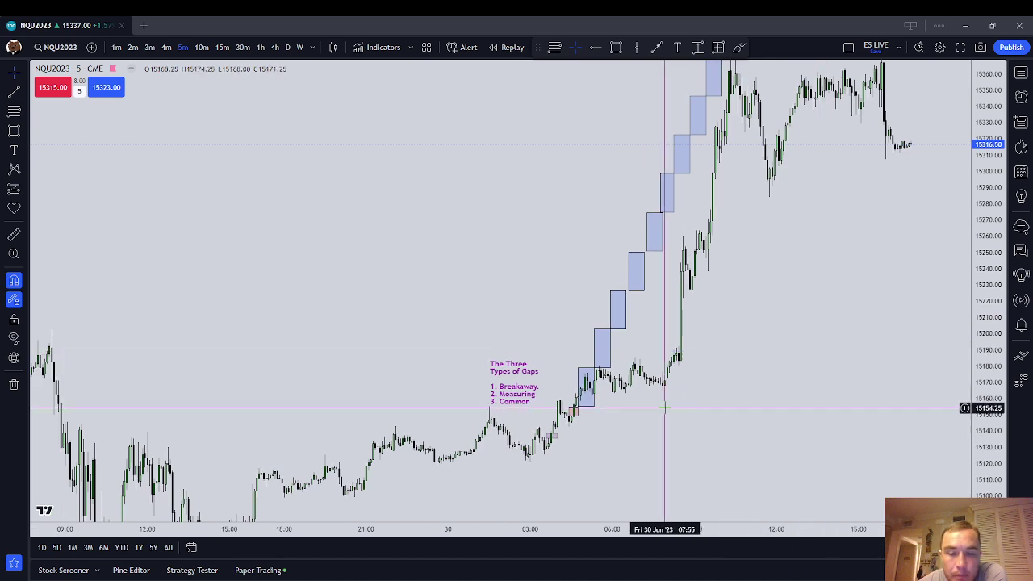
pyautogui.moveTo(986, 277); pyautogui.dragTo(985, 352)
pyautogui.scroll(-3, 863, 355)
pyautogui.moveTo(853, 360); pyautogui.dragTo(733, 395)
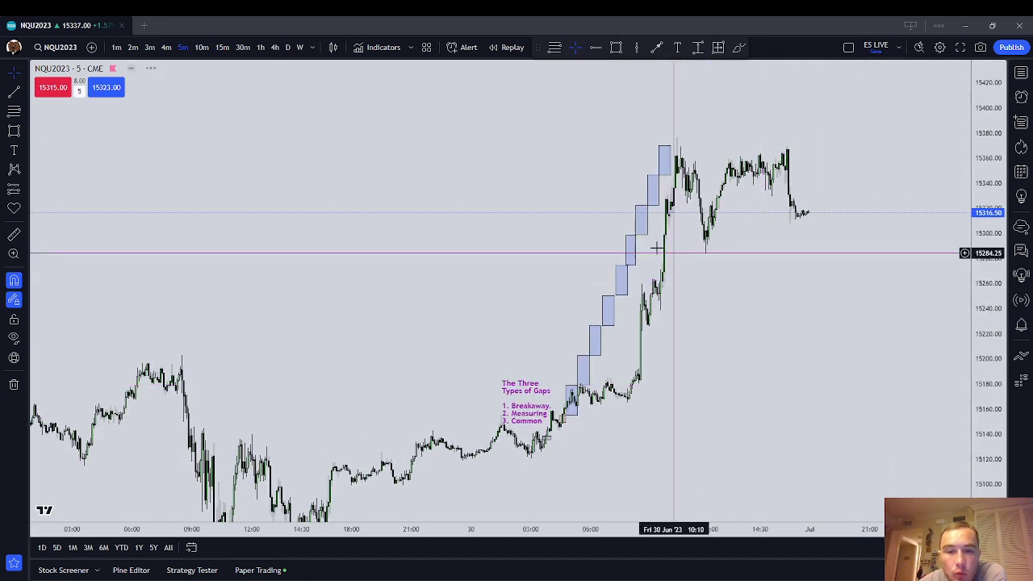
pyautogui.click(639, 220)
pyautogui.moveTo(645, 220); pyautogui.dragTo(648, 220)
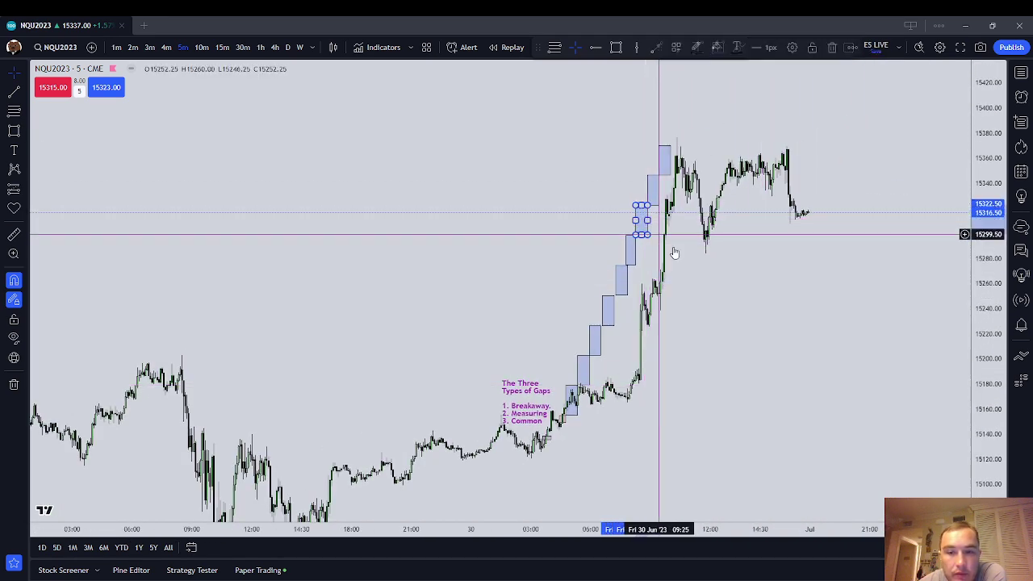
pyautogui.click(676, 339)
# Examine the blue rectangle stack against the whole rally, from the two marked gaps up to the day's high.
pyautogui.scroll(-4, 645, 356)
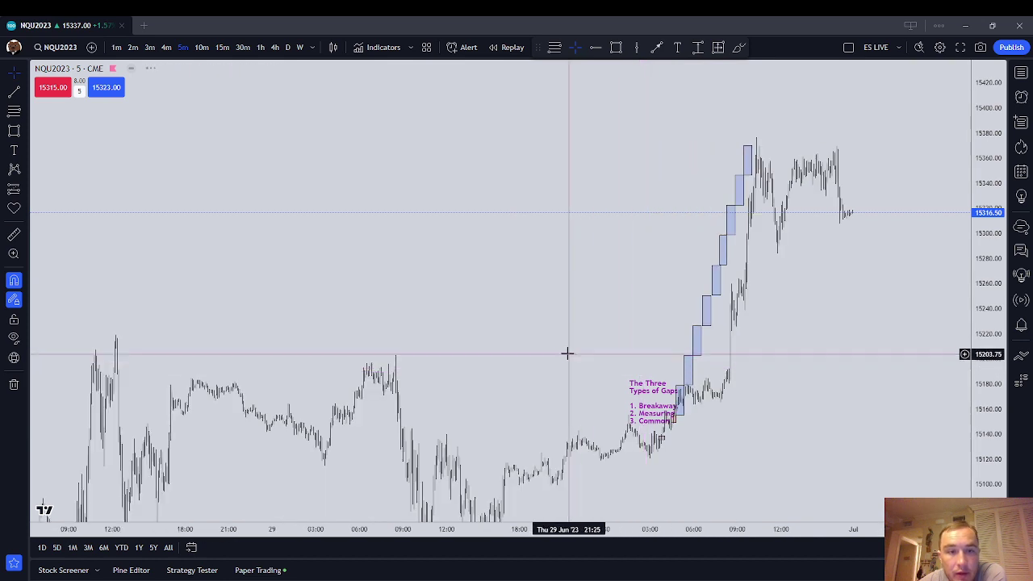
pyautogui.scroll(1, 761, 275)
pyautogui.moveTo(810, 334); pyautogui.dragTo(815, 321)
pyautogui.scroll(2, 815, 321)
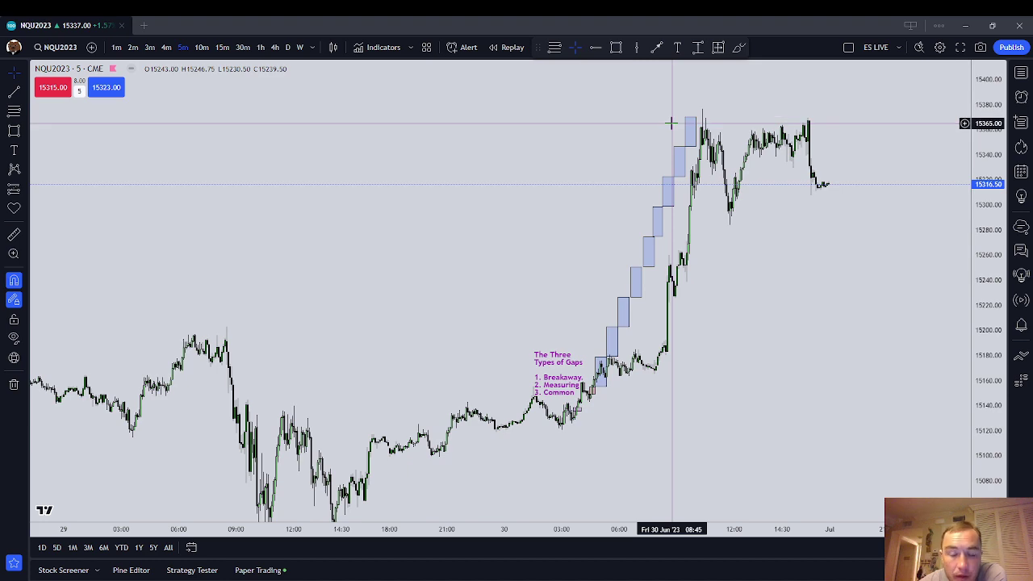
pyautogui.moveTo(682, 380); pyautogui.dragTo(767, 369)
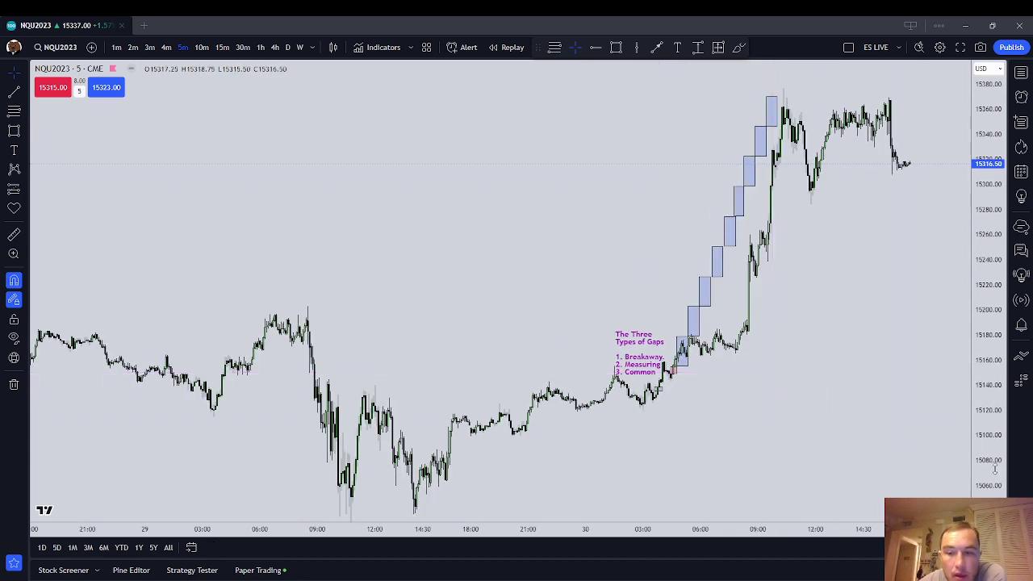
pyautogui.moveTo(995, 469); pyautogui.dragTo(994, 350)
pyautogui.scroll(3, 810, 454)
pyautogui.moveTo(809, 454); pyautogui.dragTo(815, 399)
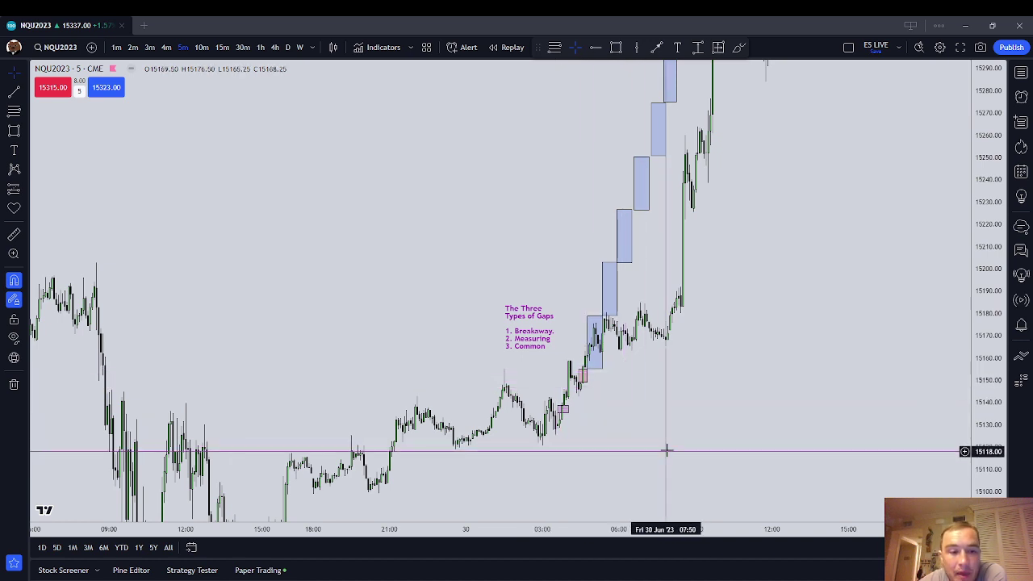
pyautogui.moveTo(666, 449); pyautogui.dragTo(674, 442)
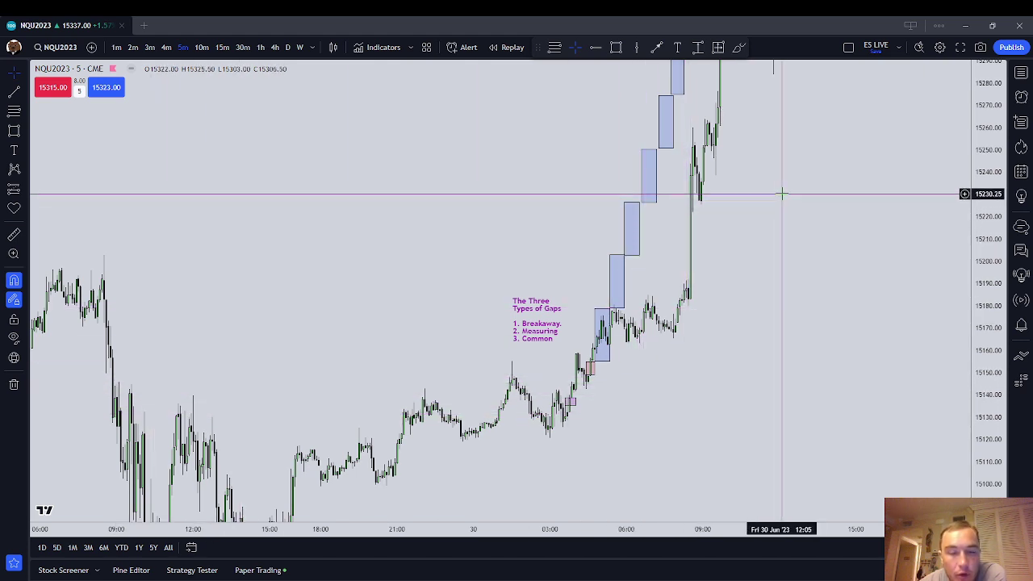
pyautogui.moveTo(781, 194); pyautogui.dragTo(745, 231)
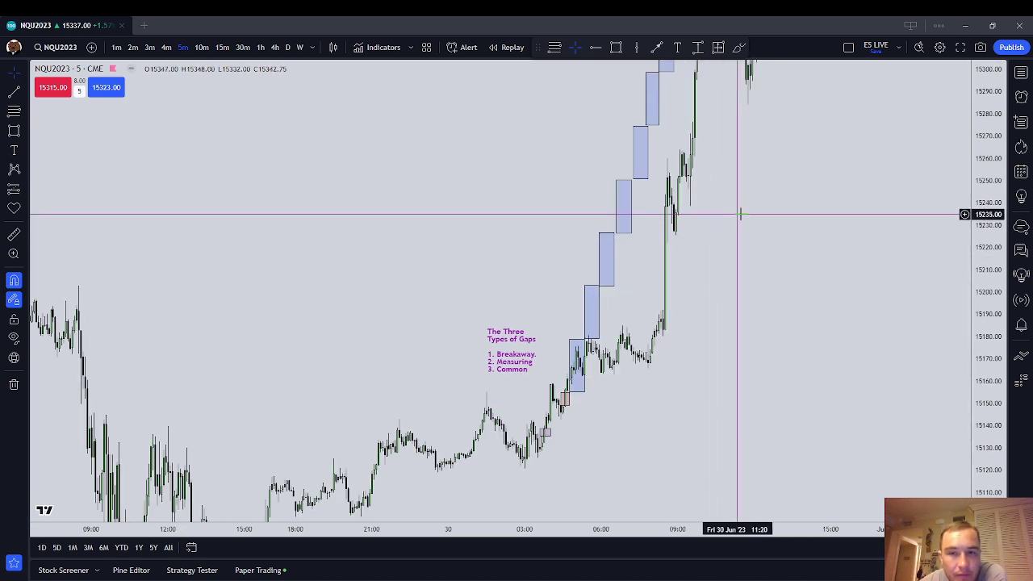
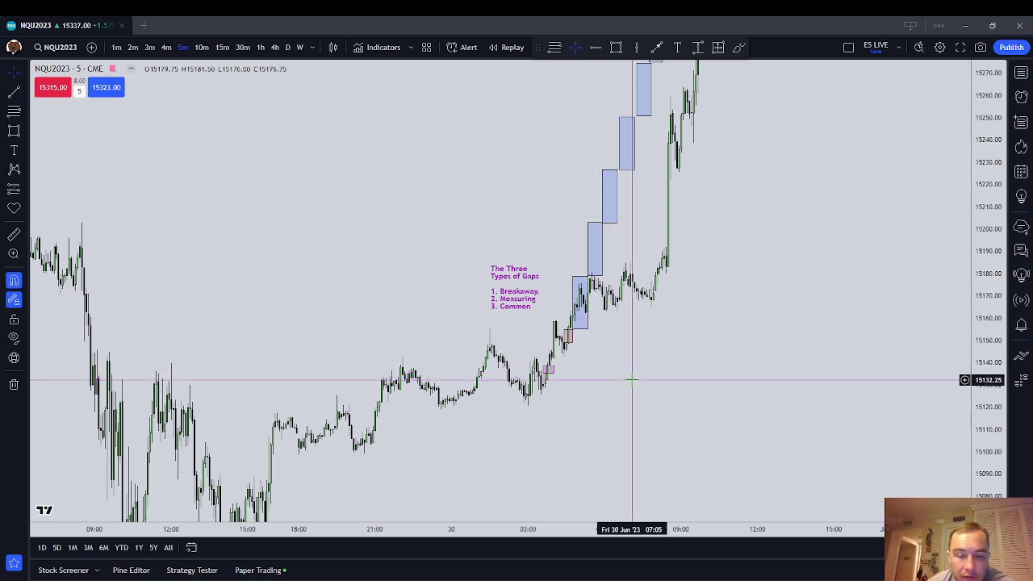
# Narrow the topmost blue rectangle, spanning 15346.50 to 15370.25, slightly so it starts later.
pyautogui.moveTo(633, 380); pyautogui.dragTo(605, 427)
pyautogui.moveTo(977, 293); pyautogui.dragTo(977, 383)
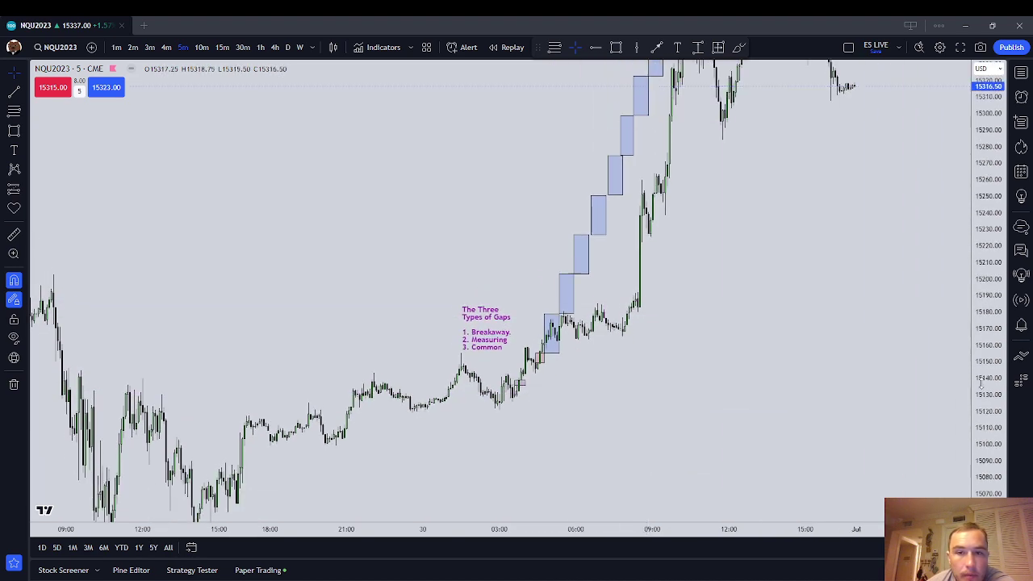
pyautogui.moveTo(754, 340); pyautogui.dragTo(726, 366)
pyautogui.hscroll(4, 726, 365)
pyautogui.hscroll(-1, 564, 425)
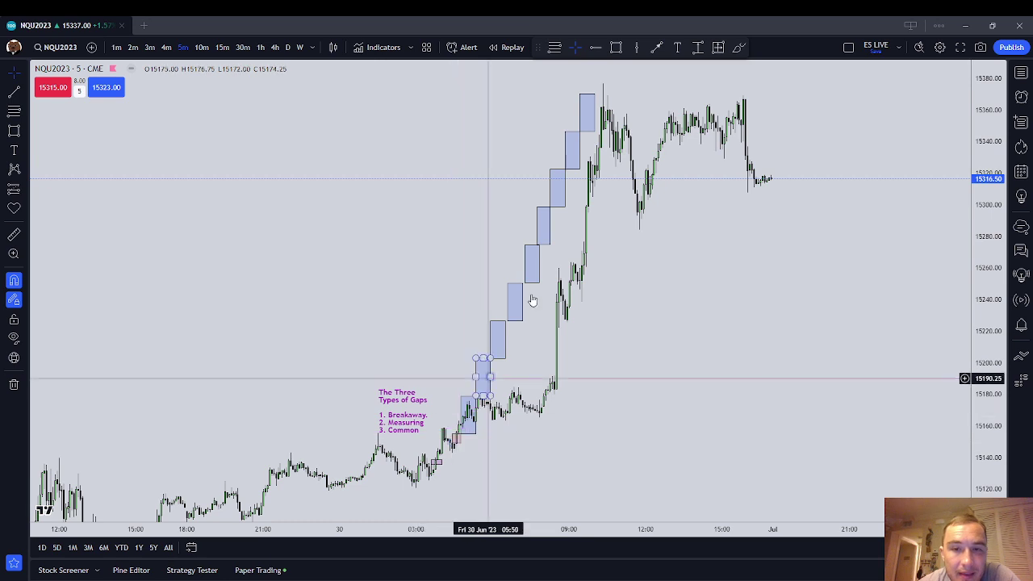
pyautogui.click(584, 111)
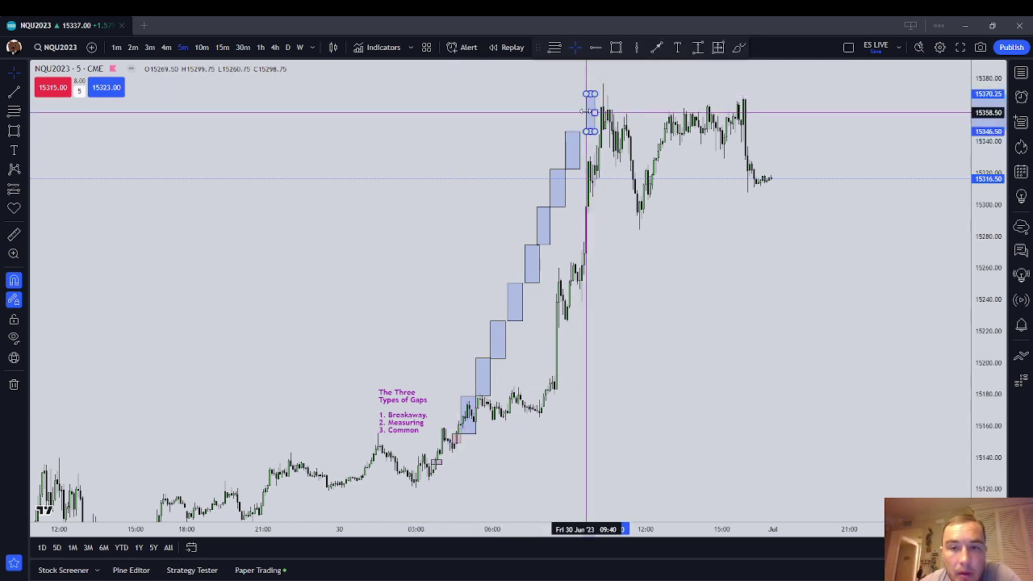
pyautogui.click(638, 215)
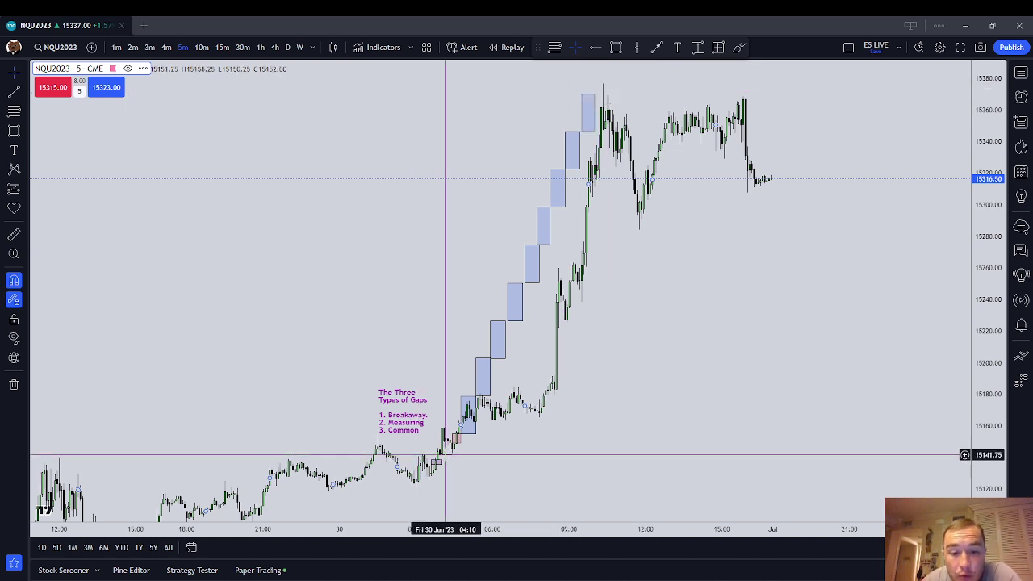
# Examine the two marked gaps and the first blue rectangles at the start of the rally up close.
pyautogui.moveTo(618, 468); pyautogui.dragTo(728, 387)
pyautogui.moveTo(988, 429); pyautogui.dragTo(998, 242)
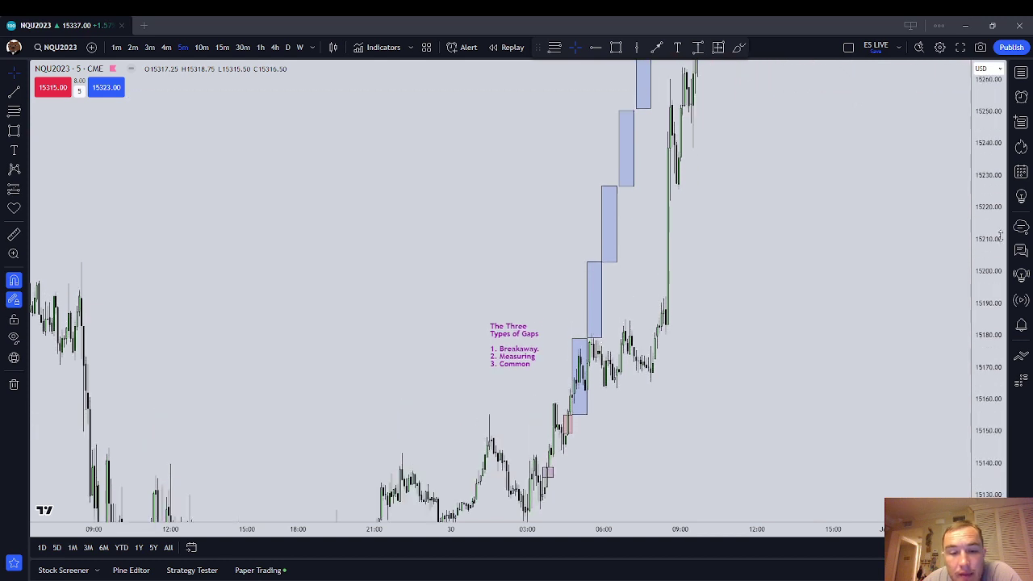
pyautogui.scroll(2, 672, 508)
pyautogui.moveTo(662, 516); pyautogui.dragTo(745, 381)
pyautogui.hscroll(2, 535, 380)
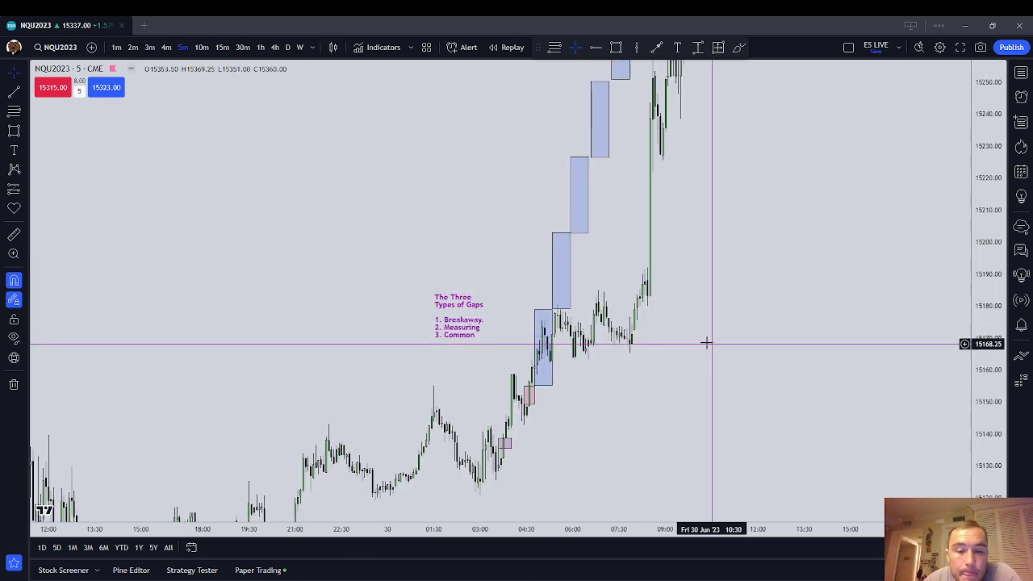
pyautogui.rightClick(715, 188)
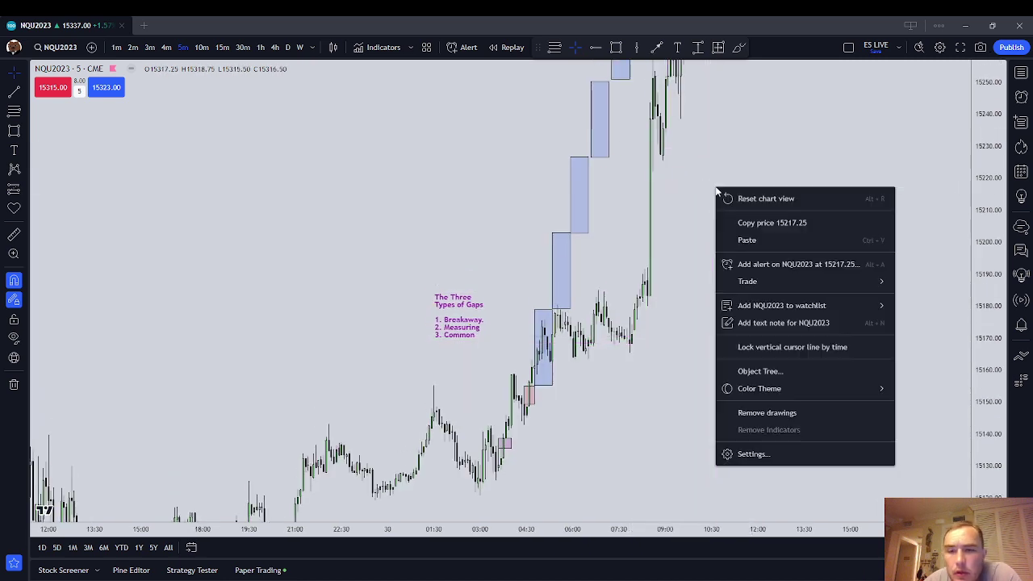
pyautogui.click(666, 203)
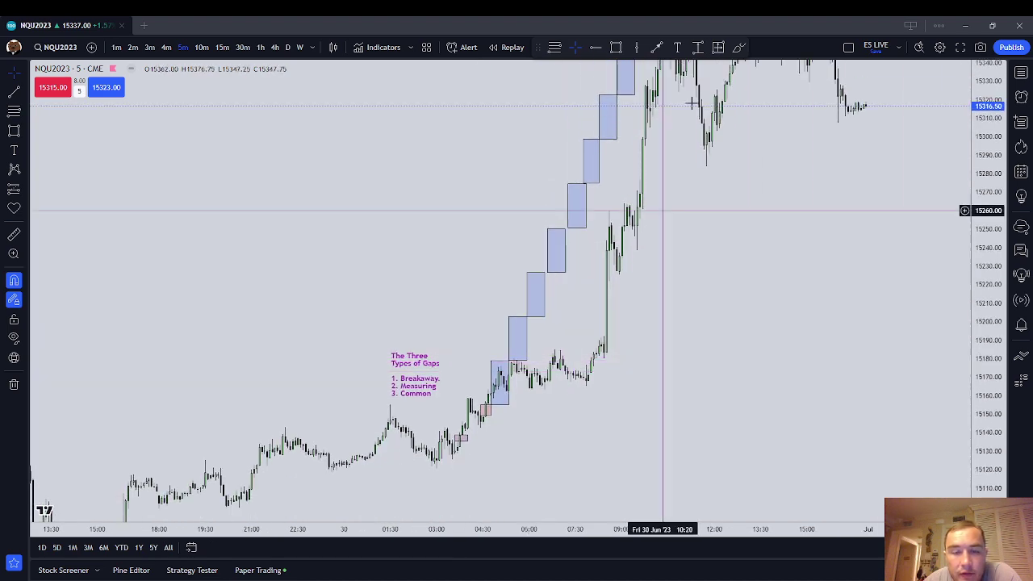
# Reposition the first blue rectangle above the marked gaps so it spans 15156.00 to 15179.75.
pyautogui.moveTo(708, 166); pyautogui.dragTo(706, 238)
pyautogui.moveTo(986, 259); pyautogui.dragTo(986, 342)
pyautogui.moveTo(552, 426); pyautogui.dragTo(522, 427)
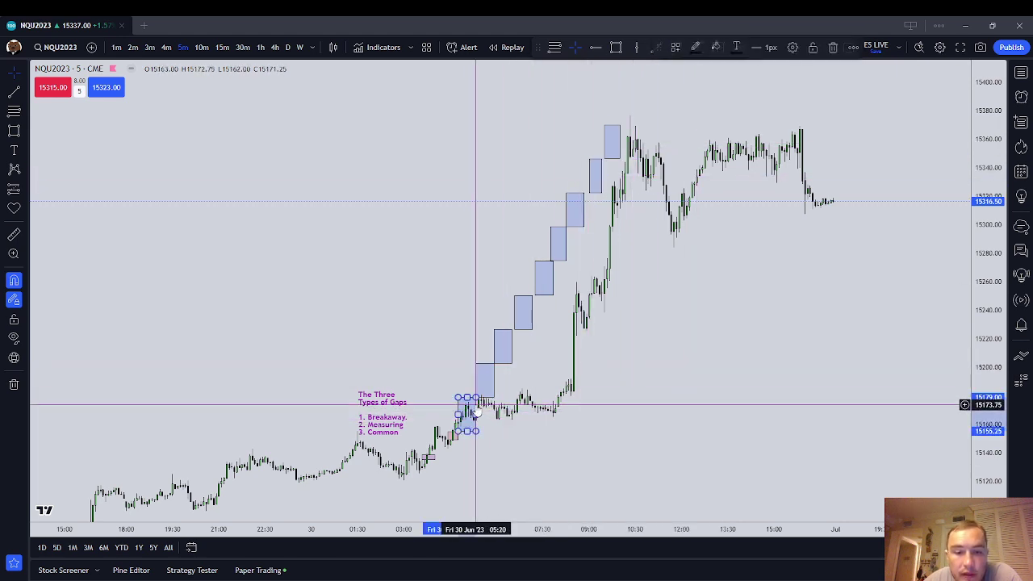
pyautogui.moveTo(475, 404); pyautogui.dragTo(475, 410)
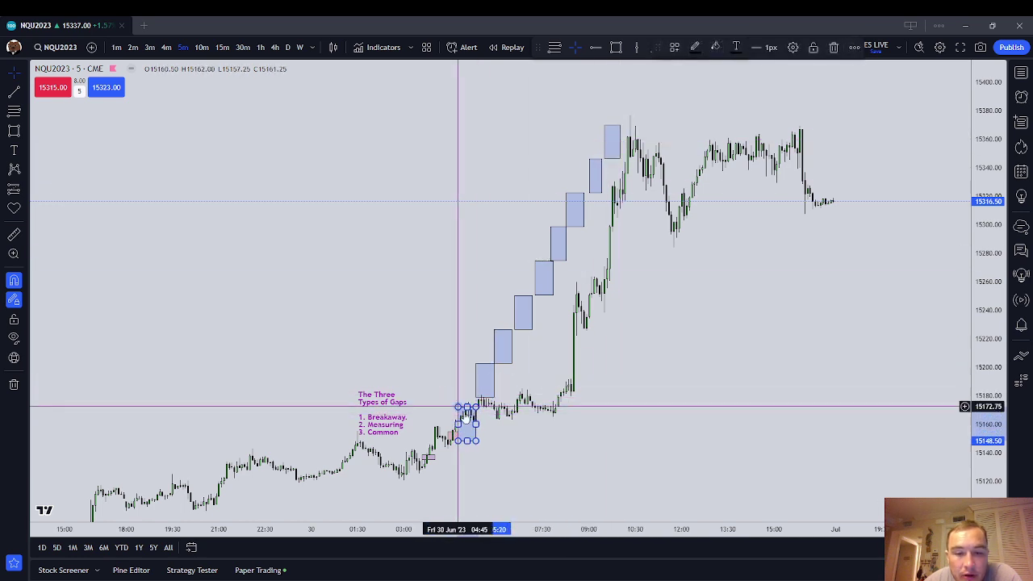
pyautogui.moveTo(475, 416); pyautogui.dragTo(476, 409)
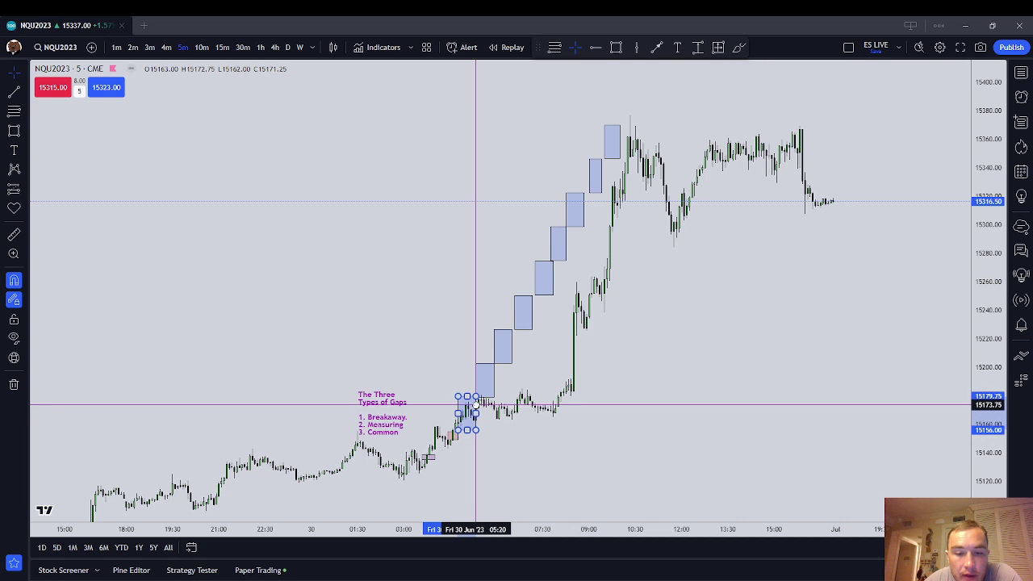
pyautogui.click(551, 434)
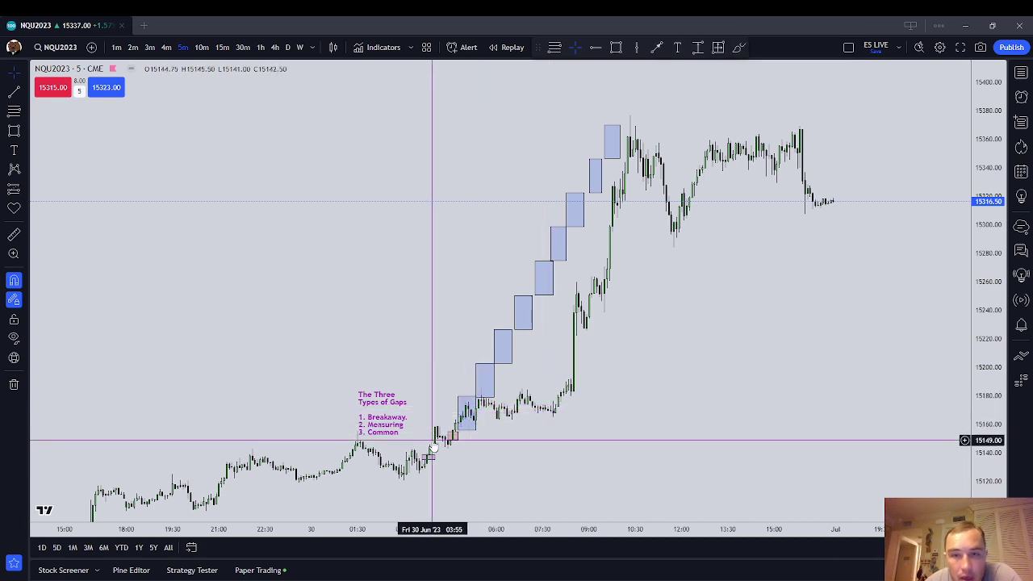
# Widen the eighth blue rectangle, second from the top of the stack, slightly so it starts earlier.
pyautogui.click(595, 179)
pyautogui.click(593, 174)
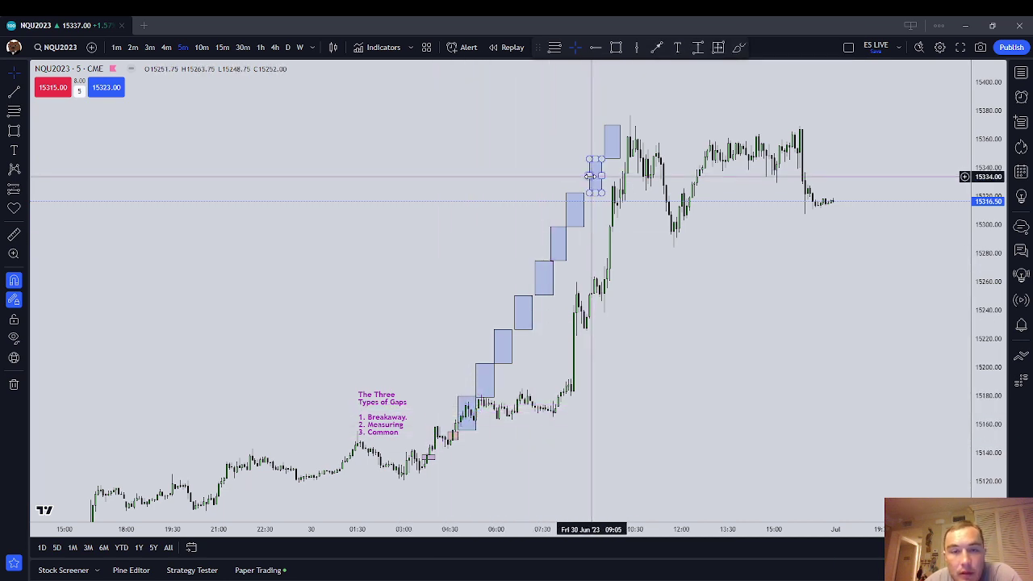
pyautogui.moveTo(590, 176); pyautogui.dragTo(586, 176)
pyautogui.click(658, 271)
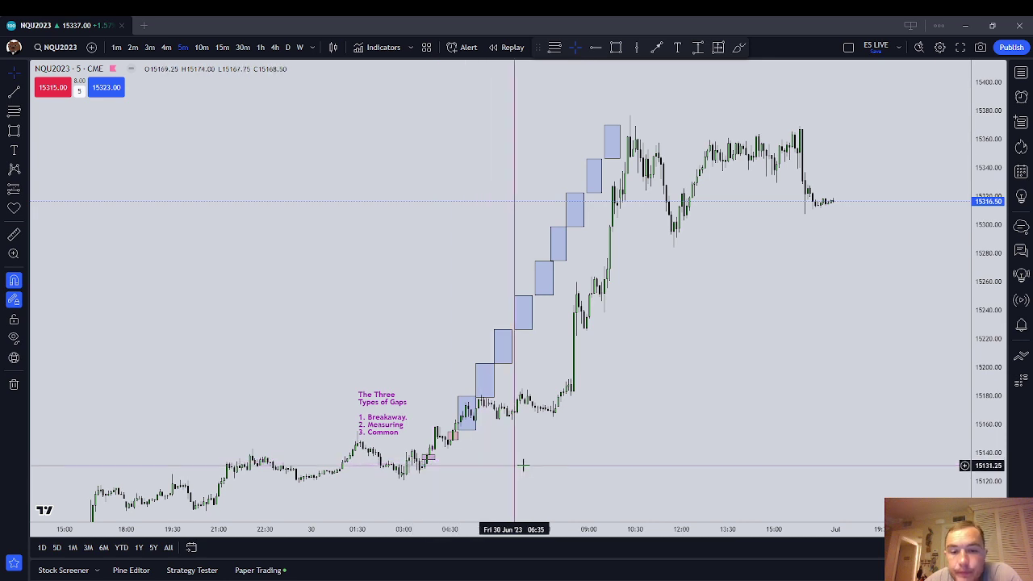
# Compare the corrected rectangle stack with the day's high and the price action leading up to the marked gaps.
pyautogui.click(552, 278)
pyautogui.click(489, 436)
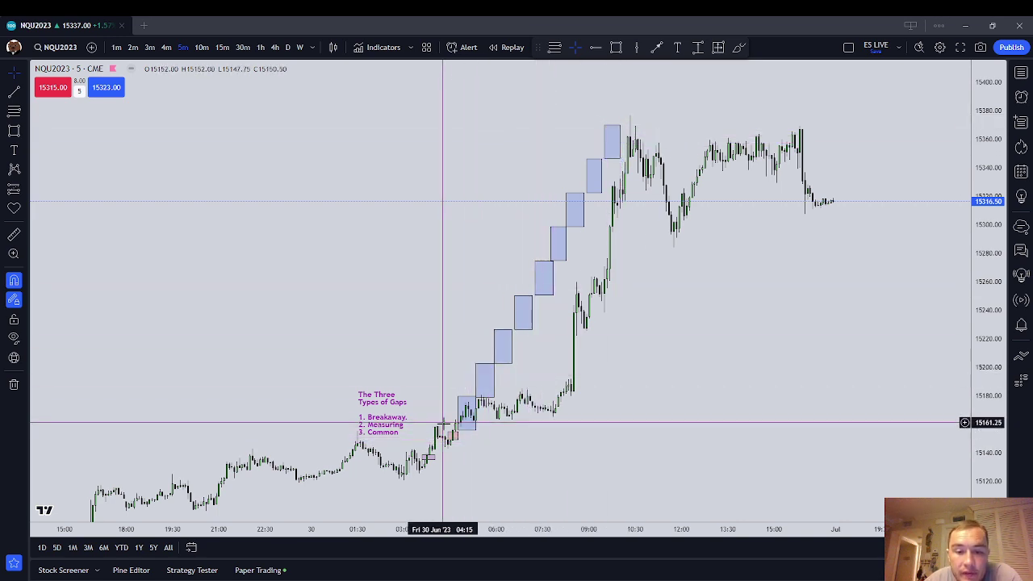
pyautogui.click(611, 158)
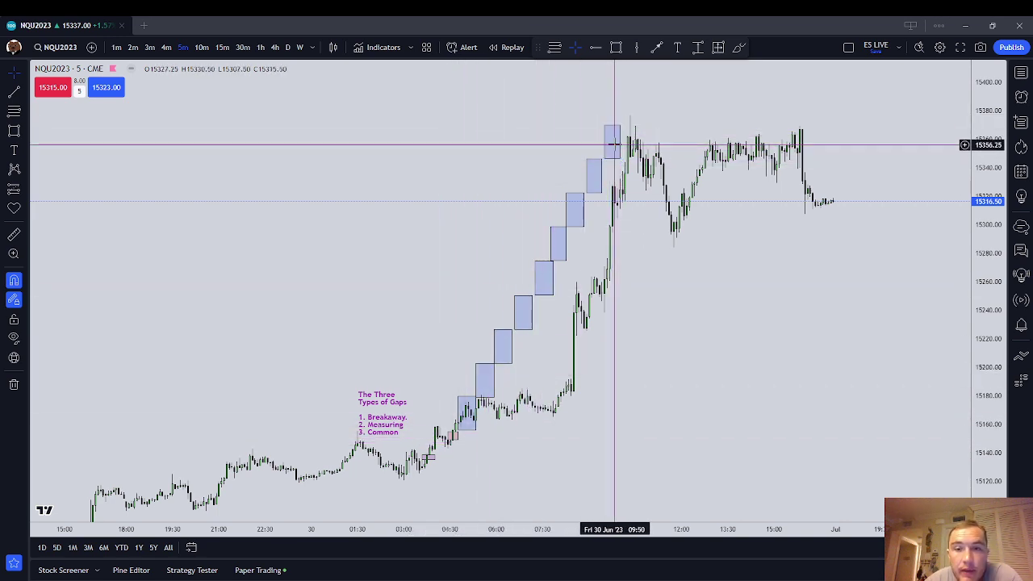
pyautogui.click(645, 151)
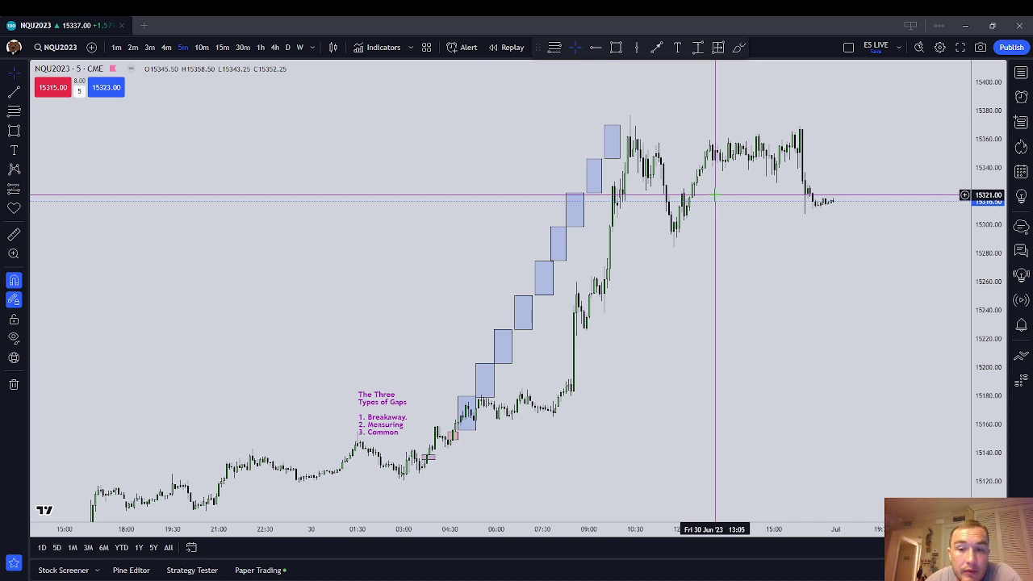
pyautogui.moveTo(742, 213); pyautogui.dragTo(744, 194)
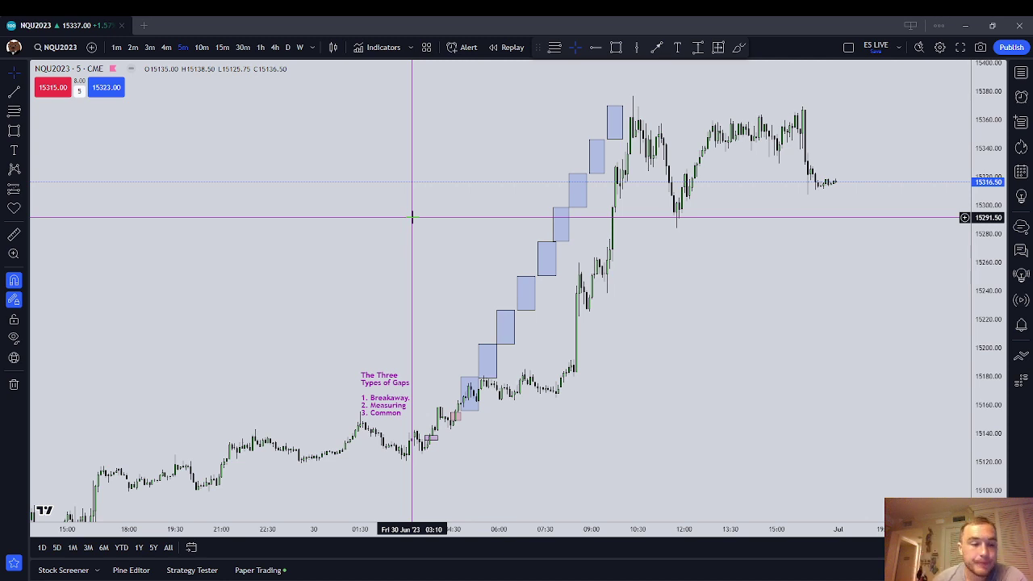
pyautogui.scroll(-1, 412, 217)
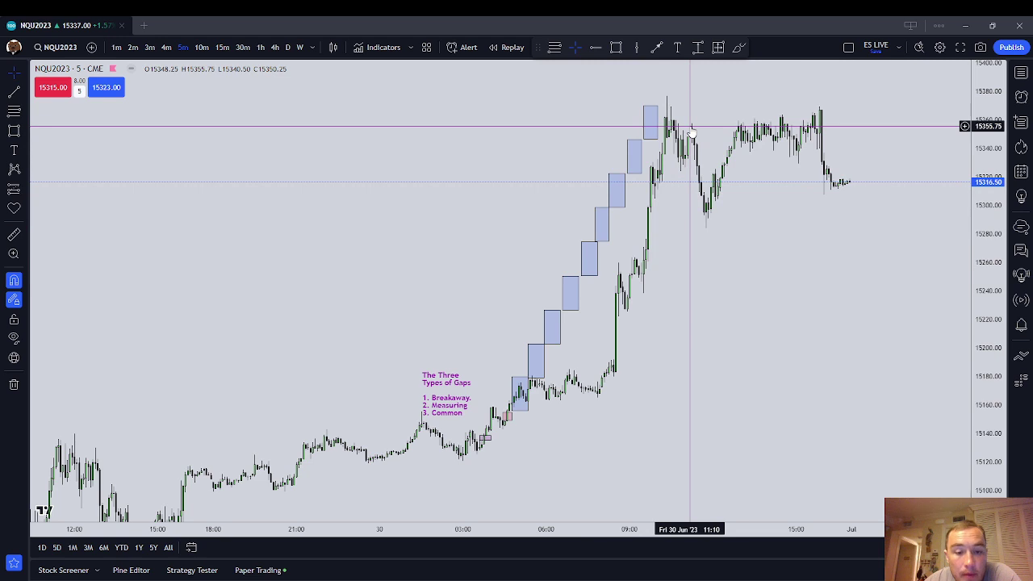
pyautogui.moveTo(668, 374); pyautogui.dragTo(775, 202)
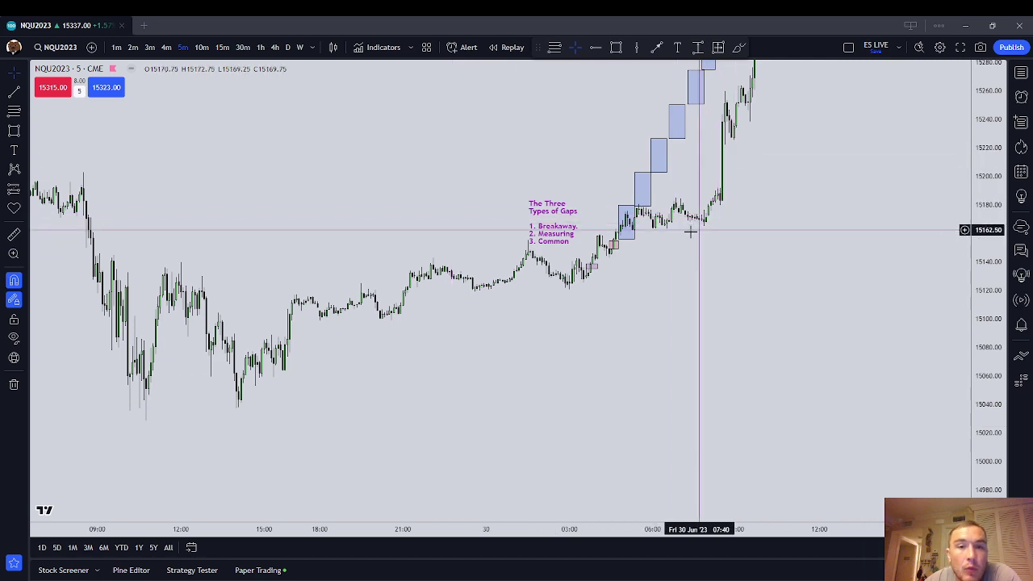
pyautogui.moveTo(678, 332); pyautogui.dragTo(669, 411)
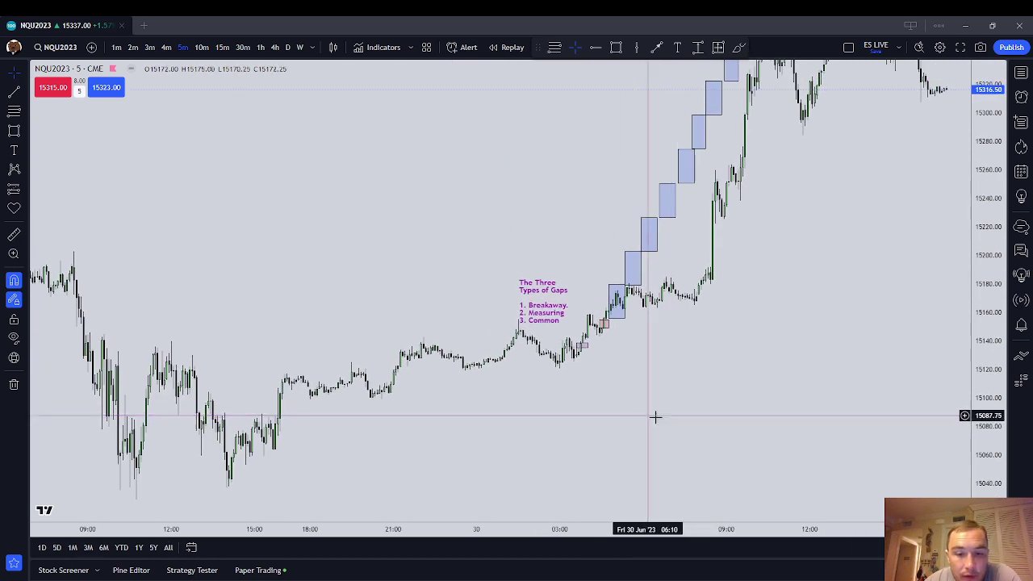
# Draw a small rectangle over the gap in the 29 June evening advance, from about 15111.50 to 15115.50.
pyautogui.scroll(-1, 655, 417)
pyautogui.moveTo(957, 440); pyautogui.dragTo(983, 479)
pyautogui.moveTo(719, 425); pyautogui.dragTo(831, 550)
pyautogui.moveTo(986, 471); pyautogui.dragTo(946, 121)
pyautogui.moveTo(603, 322); pyautogui.dragTo(550, 207)
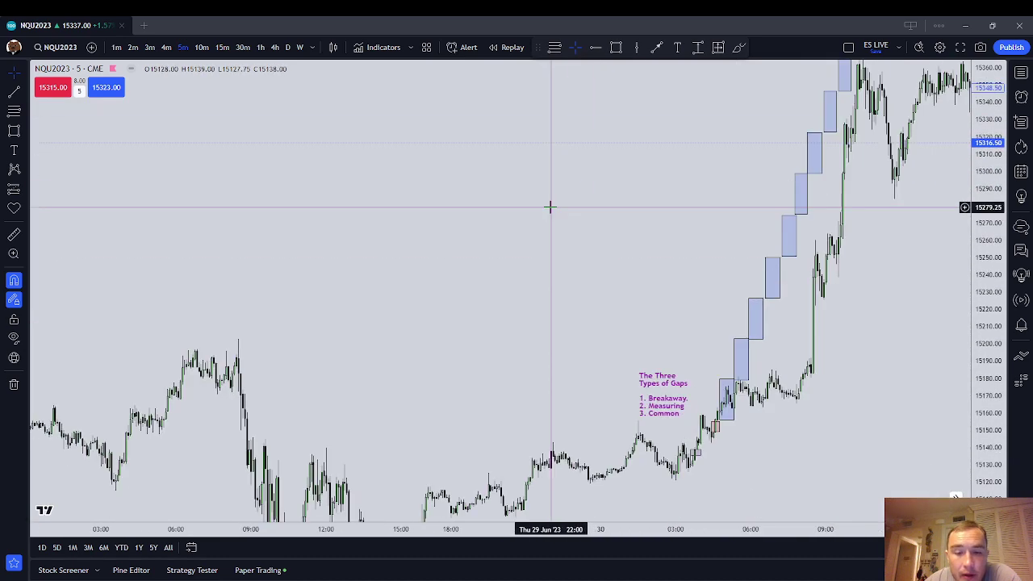
pyautogui.moveTo(570, 356); pyautogui.dragTo(539, 240)
pyautogui.moveTo(996, 418); pyautogui.dragTo(974, 193)
pyautogui.moveTo(761, 417); pyautogui.dragTo(745, 301)
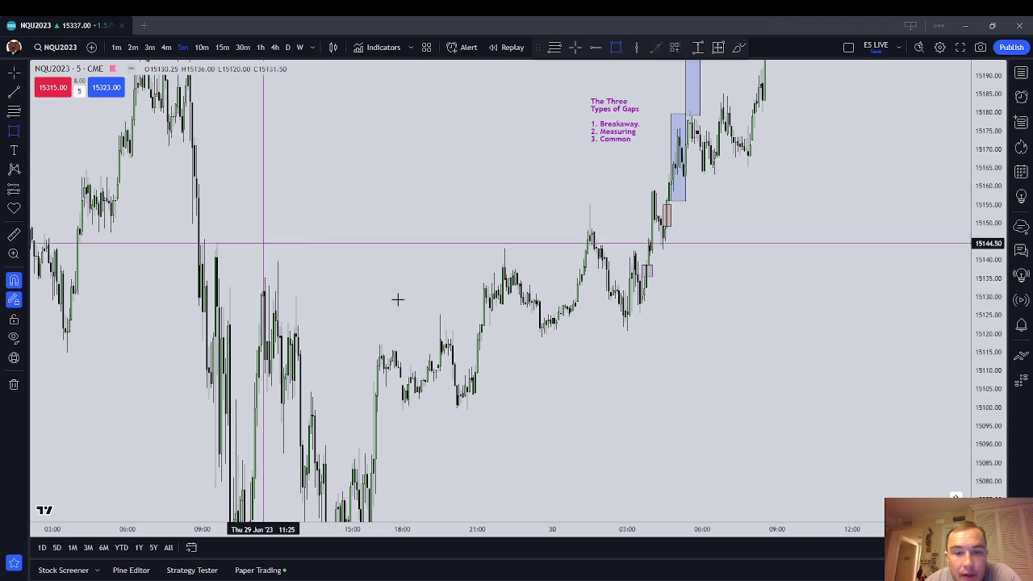
pyautogui.click(478, 341)
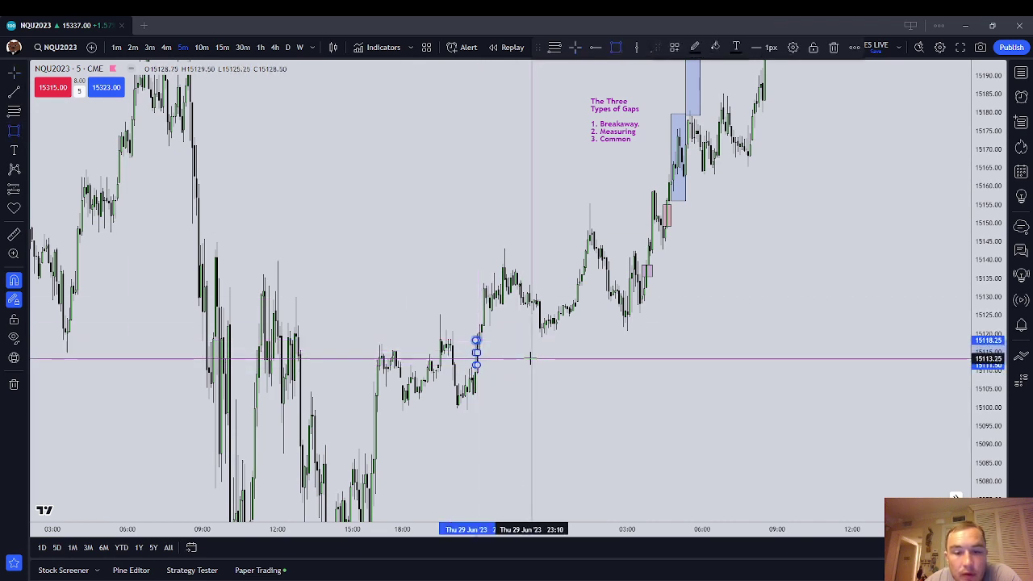
pyautogui.click(531, 358)
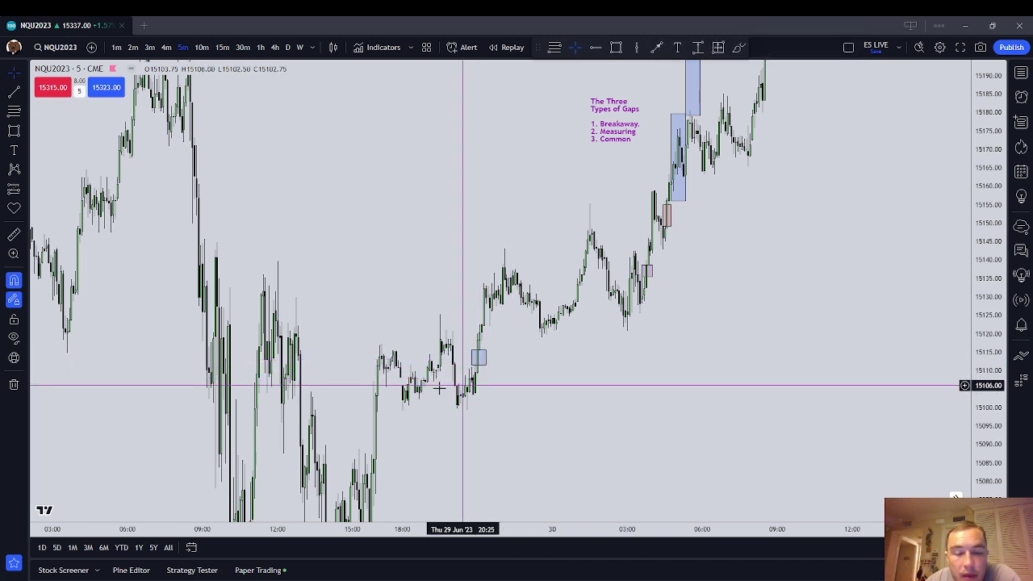
# Narrow the small rectangle over the 29 June evening gap slightly, keeping it between about 15111.75 and 15115.75.
pyautogui.click(478, 357)
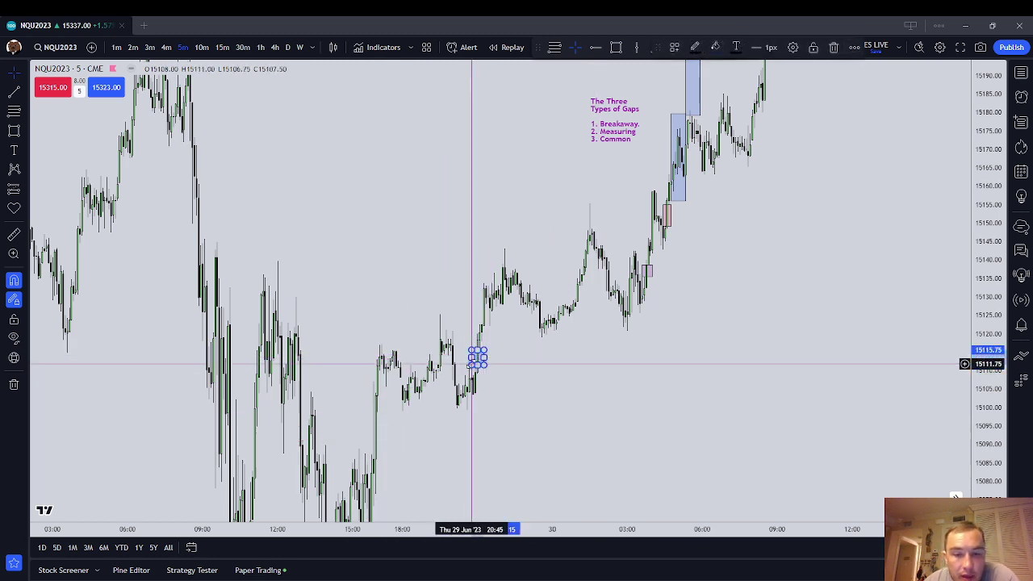
pyautogui.click(492, 360)
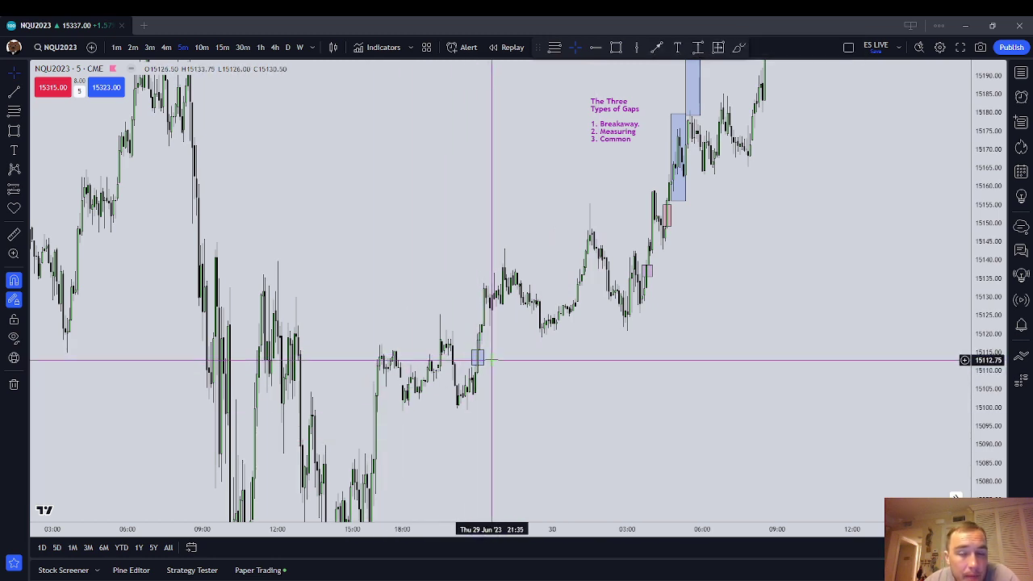
pyautogui.moveTo(625, 357); pyautogui.dragTo(544, 467)
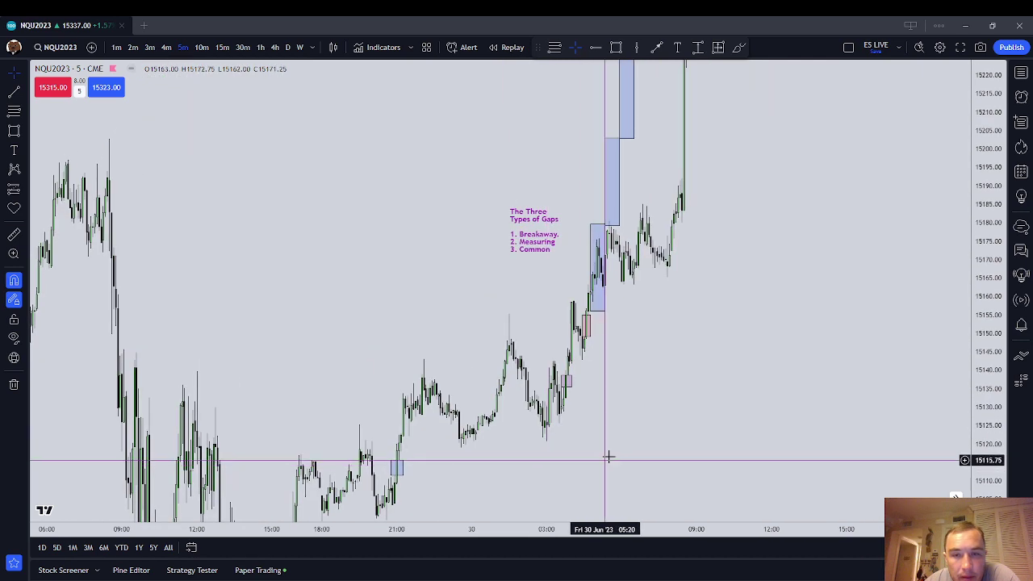
# Remove all drawings from the chart and add a text note from the Three Types of Gaps template at 15197.25.
pyautogui.rightClick(694, 330)
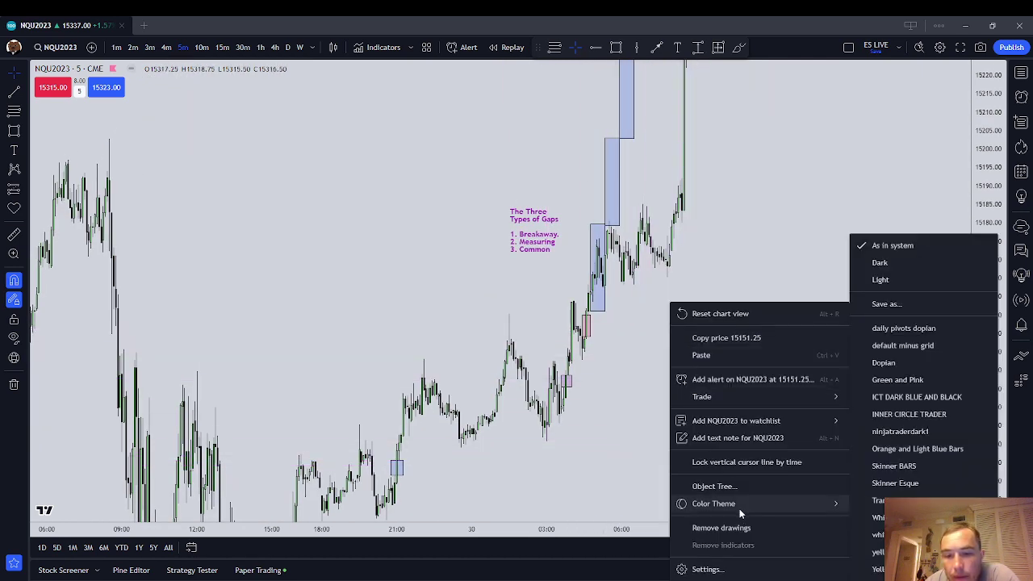
pyautogui.click(739, 529)
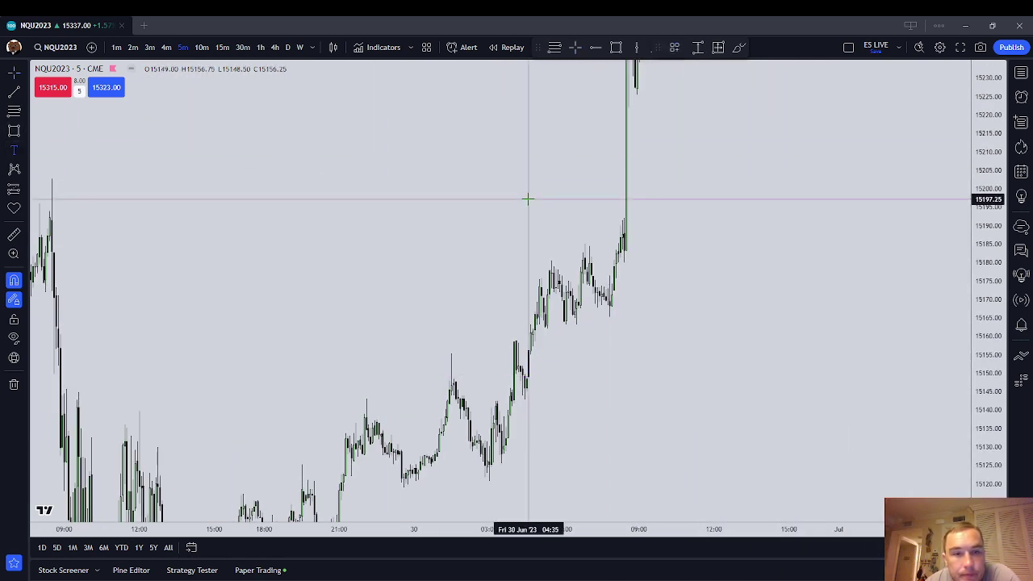
pyautogui.click(527, 198)
pyautogui.click(465, 458)
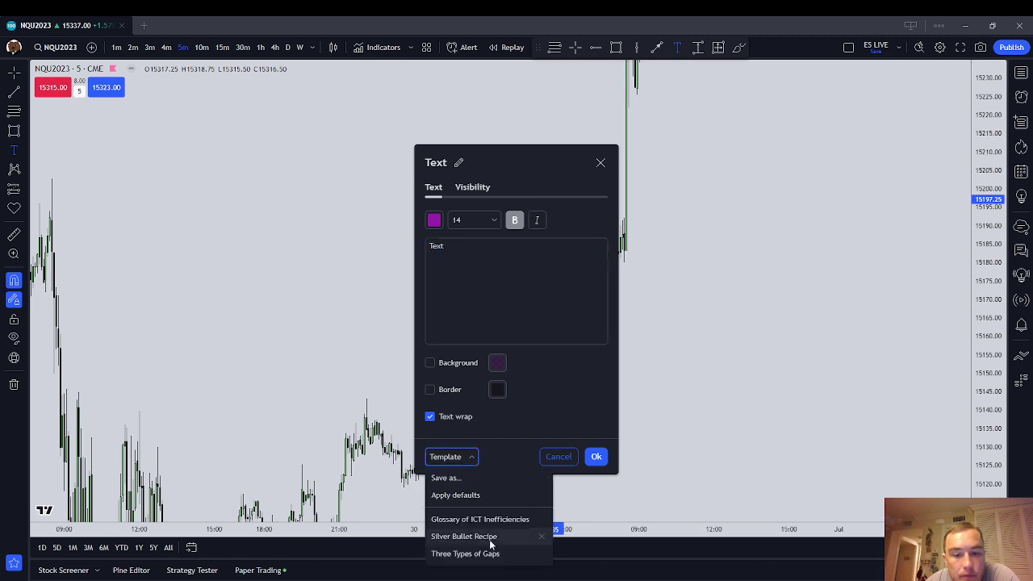
pyautogui.click(595, 457)
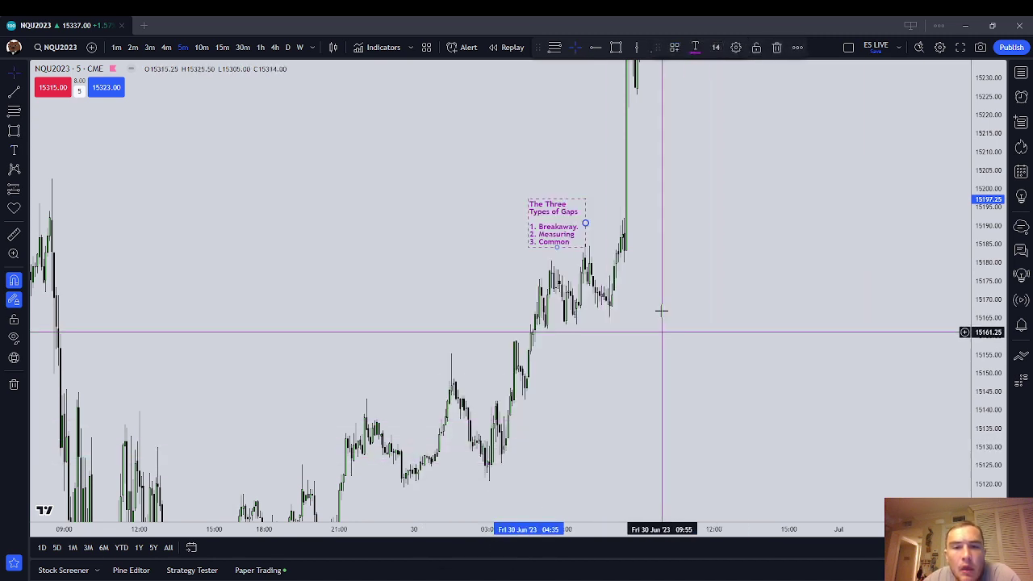
# Move the Three Types of Gaps note up beside the 30 June morning rally, at about 15268.
pyautogui.moveTo(662, 307); pyautogui.dragTo(634, 306)
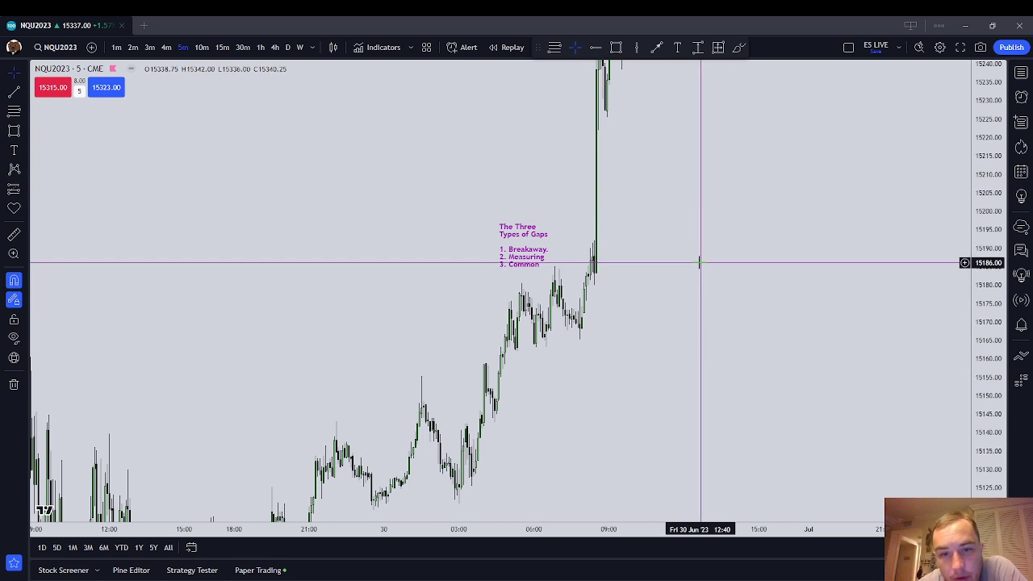
pyautogui.moveTo(577, 261); pyautogui.dragTo(670, 352)
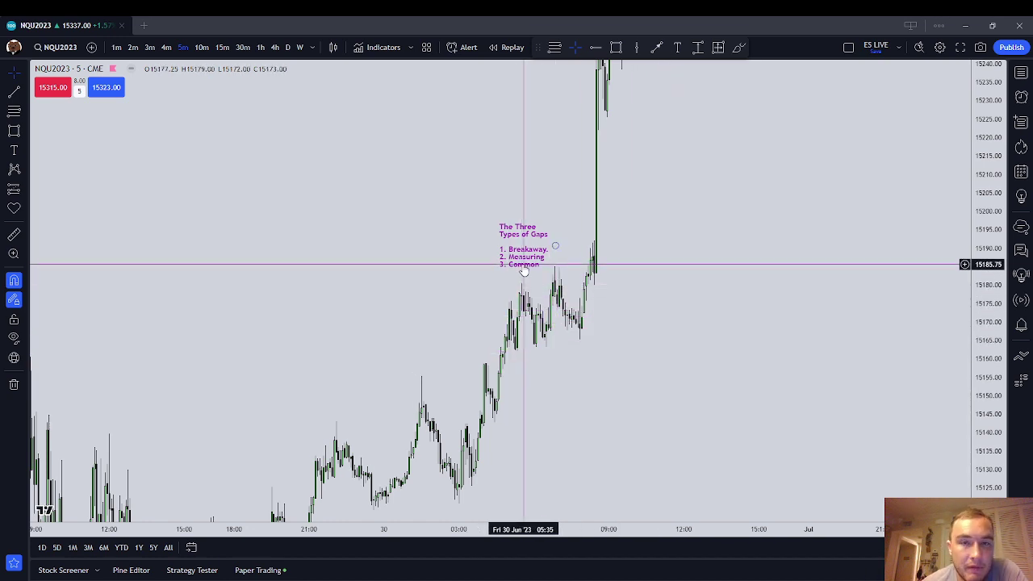
pyautogui.moveTo(712, 220); pyautogui.dragTo(680, 315)
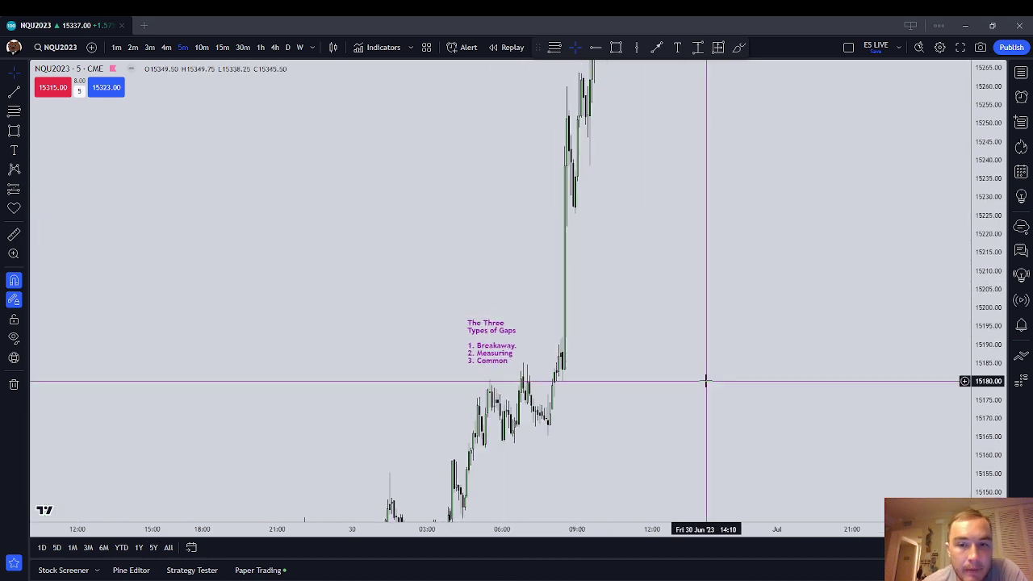
pyautogui.moveTo(706, 380); pyautogui.dragTo(592, 450)
pyautogui.moveTo(387, 415); pyautogui.dragTo(433, 142)
pyautogui.moveTo(576, 230); pyautogui.dragTo(590, 396)
pyautogui.moveTo(1001, 258); pyautogui.dragTo(1001, 395)
pyautogui.scroll(3, 751, 371)
pyautogui.moveTo(563, 363); pyautogui.dragTo(833, 355)
pyautogui.moveTo(721, 356); pyautogui.dragTo(635, 377)
# Draw a rectangle over the 30 June gap from about 15237.25 to 15248.50 and extend it to about 10:25.
pyautogui.click(14, 134)
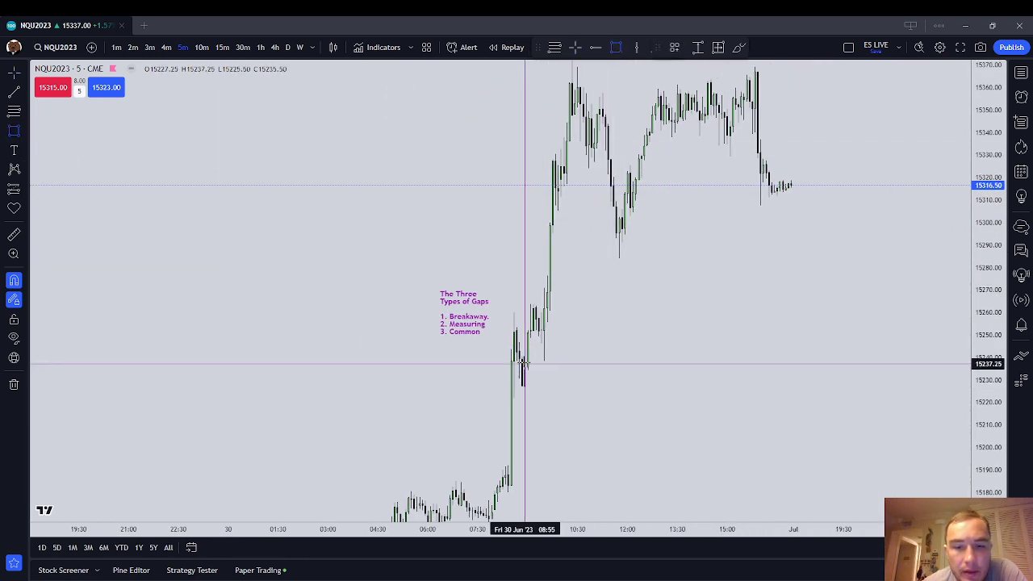
pyautogui.moveTo(523, 364); pyautogui.dragTo(537, 338)
pyautogui.moveTo(536, 346); pyautogui.dragTo(592, 351)
pyautogui.click(542, 338)
pyautogui.click(662, 331)
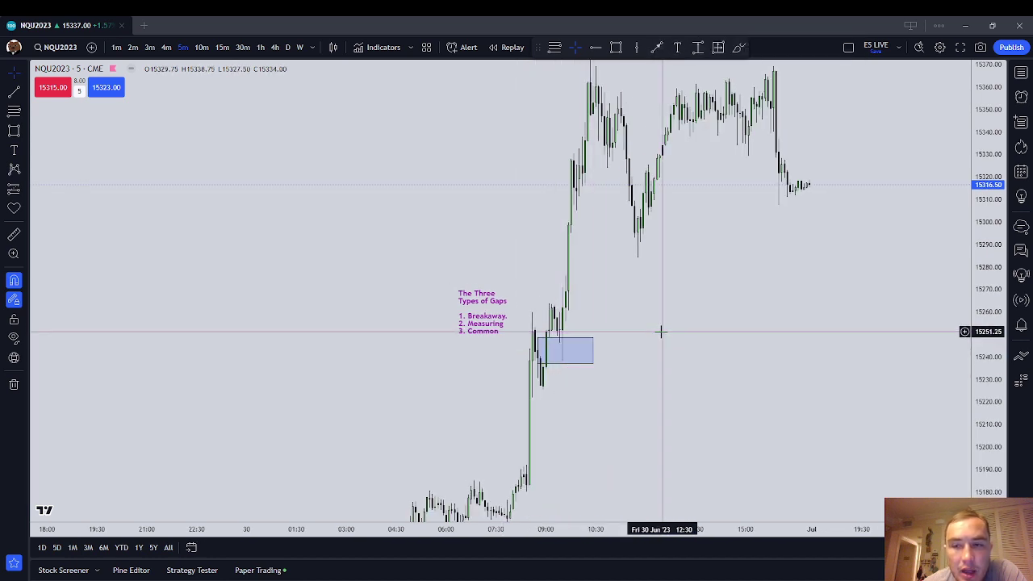
# Reposition the rectangle over the gap in the steep 30 June rally, spanning about 15276.50 to 15295.75.
pyautogui.moveTo(668, 337); pyautogui.dragTo(611, 362)
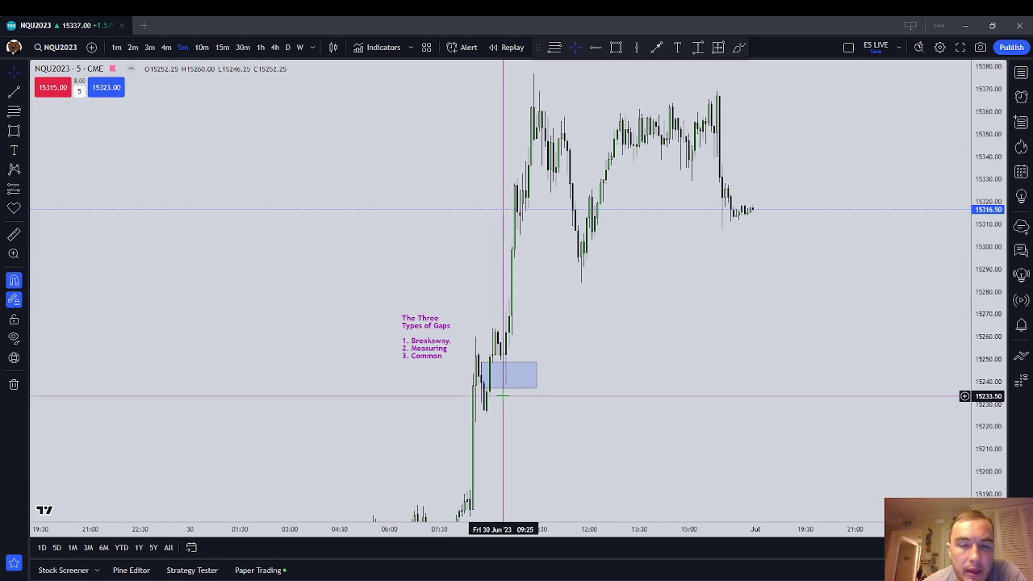
pyautogui.click(503, 381)
pyautogui.click(507, 389)
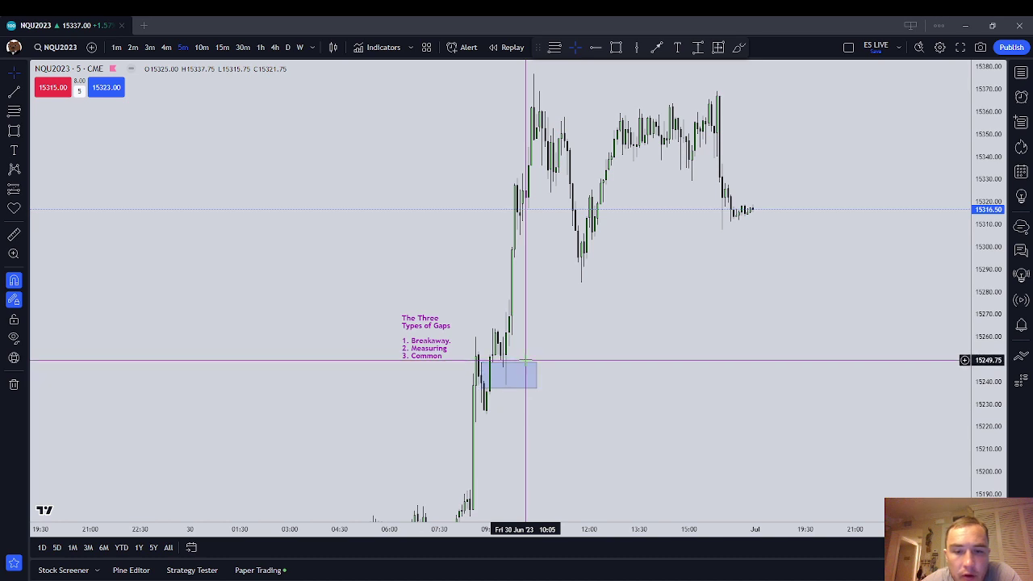
pyautogui.moveTo(490, 382); pyautogui.dragTo(512, 299)
pyautogui.click(494, 251)
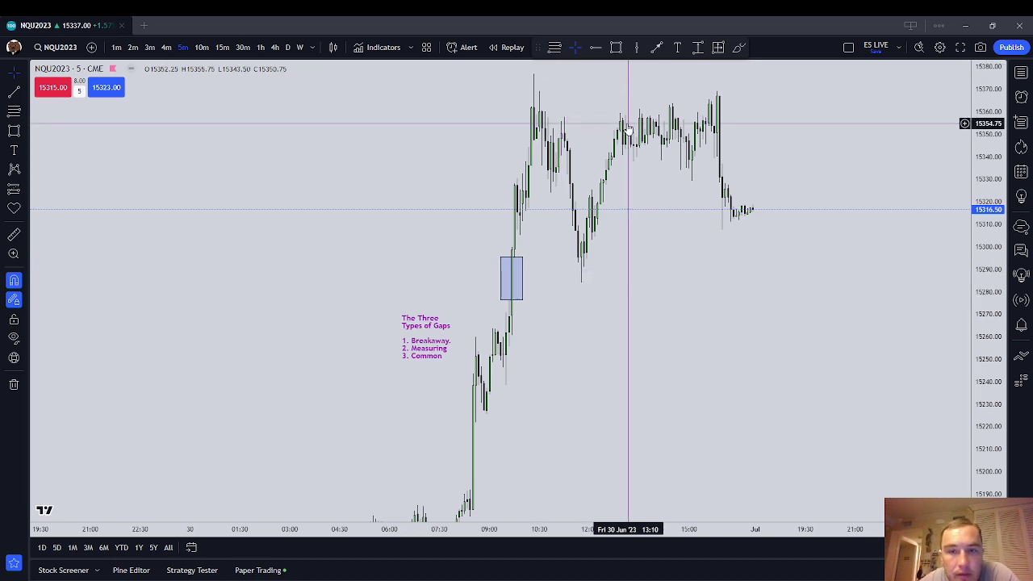
# Switch the chart to the 3-minute interval.
pyautogui.click(166, 47)
pyautogui.click(151, 47)
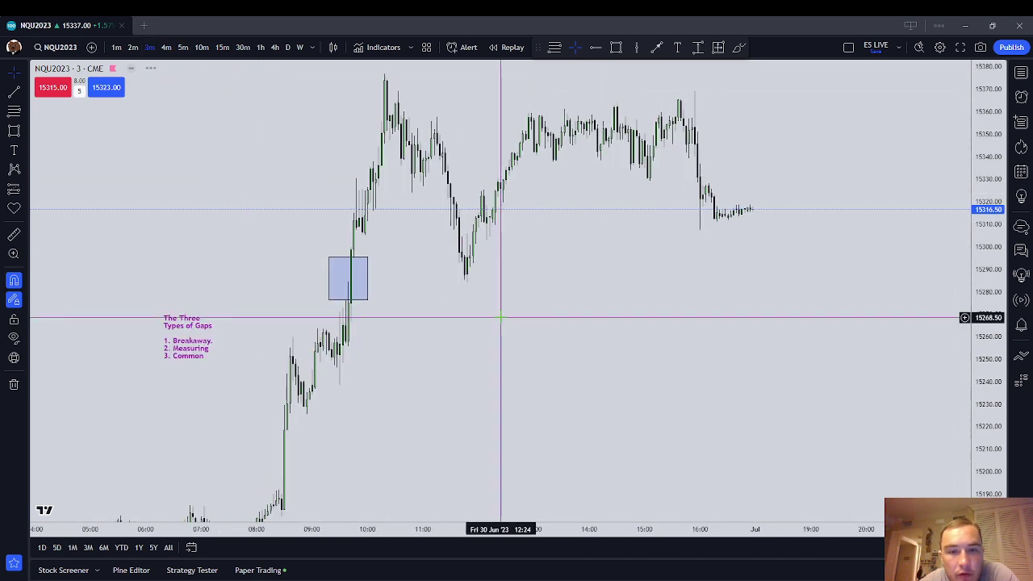
pyautogui.moveTo(503, 316); pyautogui.dragTo(574, 389)
pyautogui.scroll(3, 593, 388)
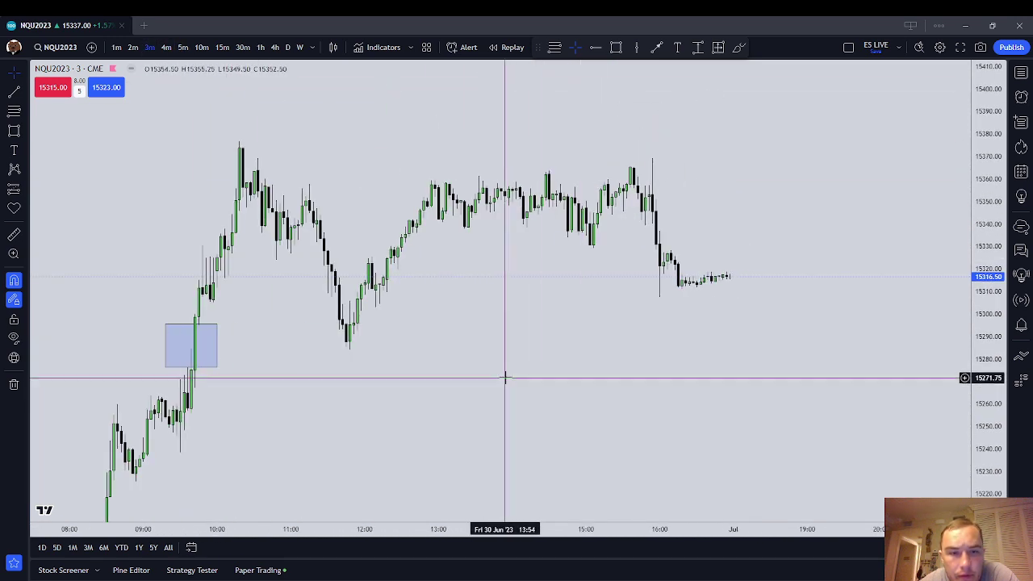
pyautogui.moveTo(506, 378); pyautogui.dragTo(573, 384)
# Refit the rectangle to the midday gap, about 15304.50 to 15309 from 11:18 to 12:36, and move the note beside the rally.
pyautogui.moveTo(237, 349); pyautogui.dragTo(249, 353)
pyautogui.moveTo(246, 352); pyautogui.dragTo(460, 288)
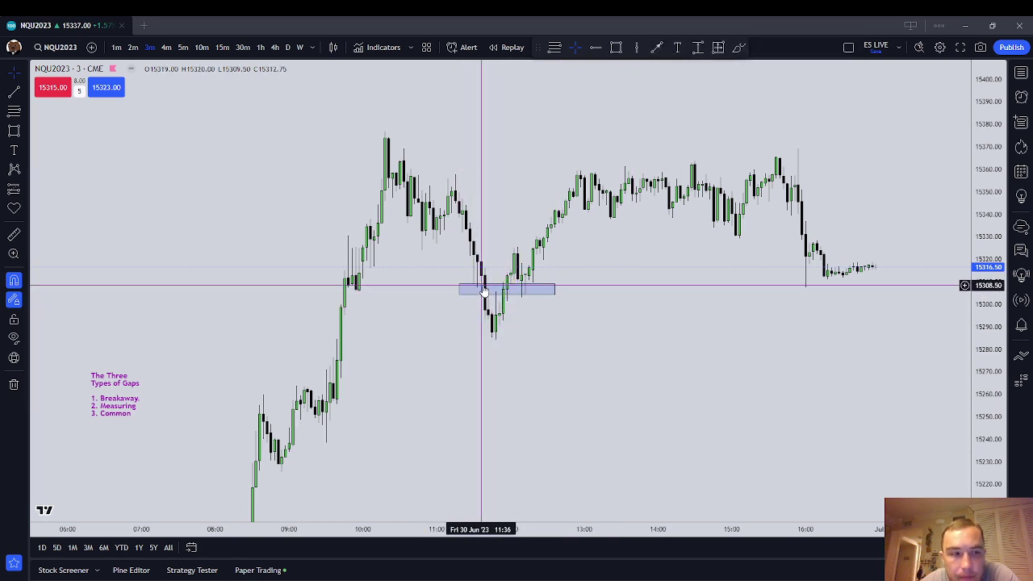
pyautogui.moveTo(121, 386); pyautogui.dragTo(286, 220)
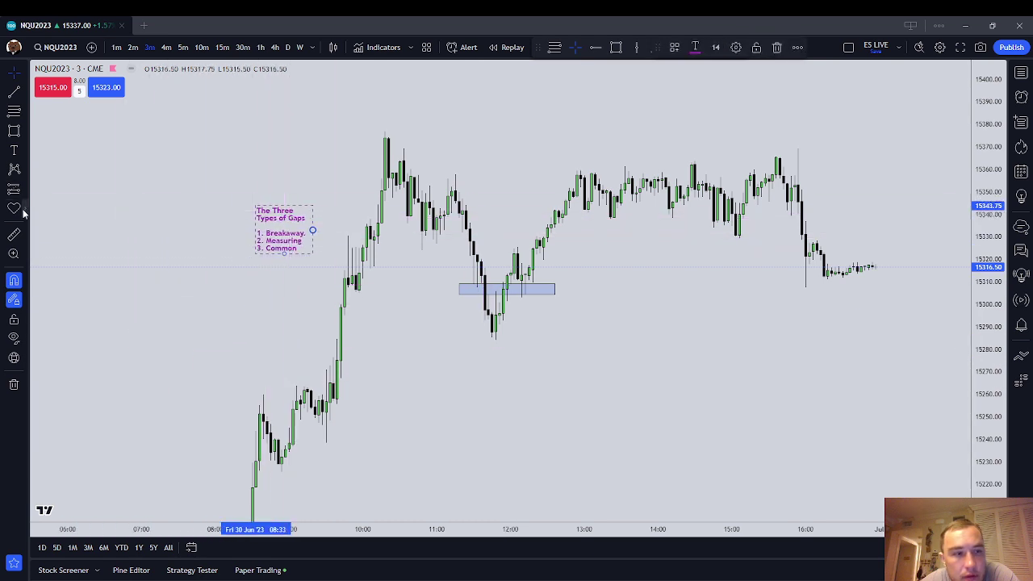
# Place a small eye icon on the midday gap rectangle at about 11:30.
pyautogui.click(25, 211)
pyautogui.click(83, 248)
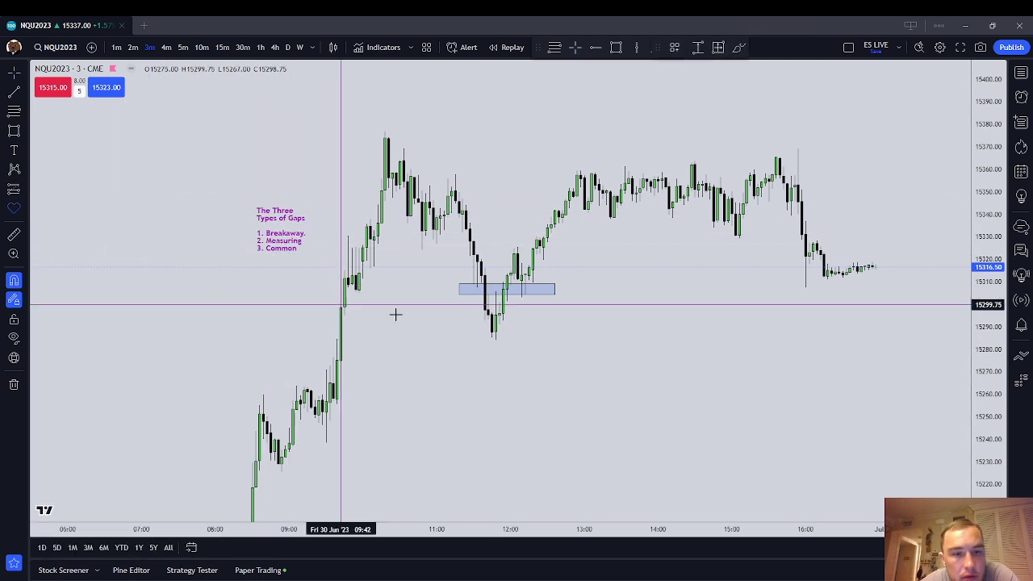
pyautogui.click(472, 284)
pyautogui.moveTo(474, 284); pyautogui.dragTo(477, 295)
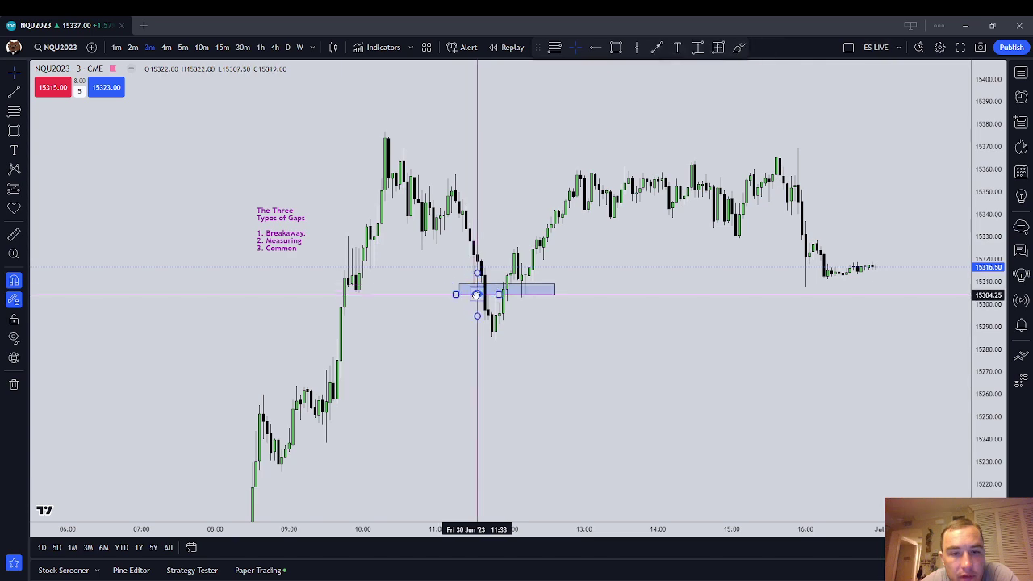
pyautogui.moveTo(475, 358); pyautogui.dragTo(705, 347)
pyautogui.scroll(5, 917, 295)
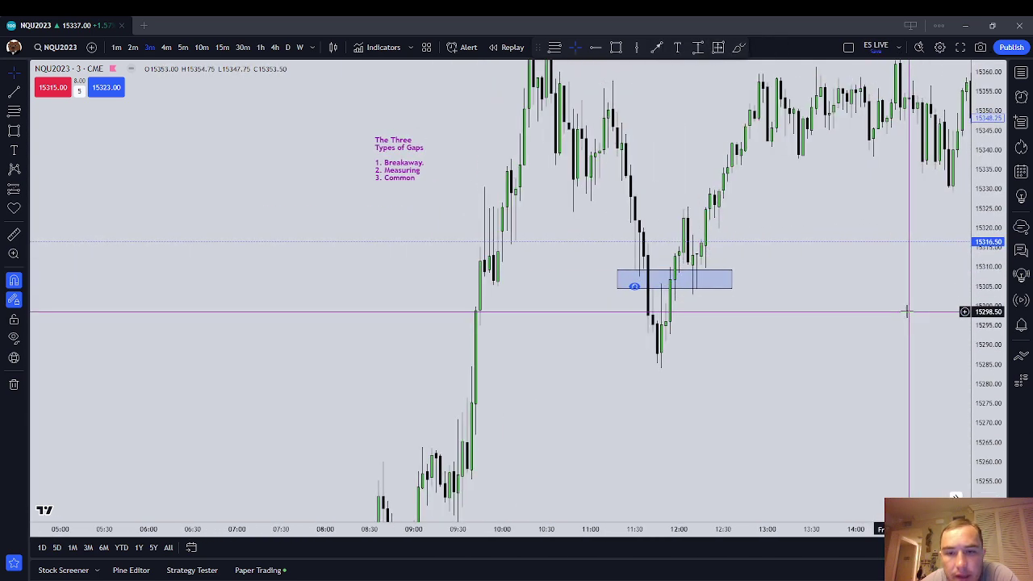
pyautogui.moveTo(646, 412); pyautogui.dragTo(676, 411)
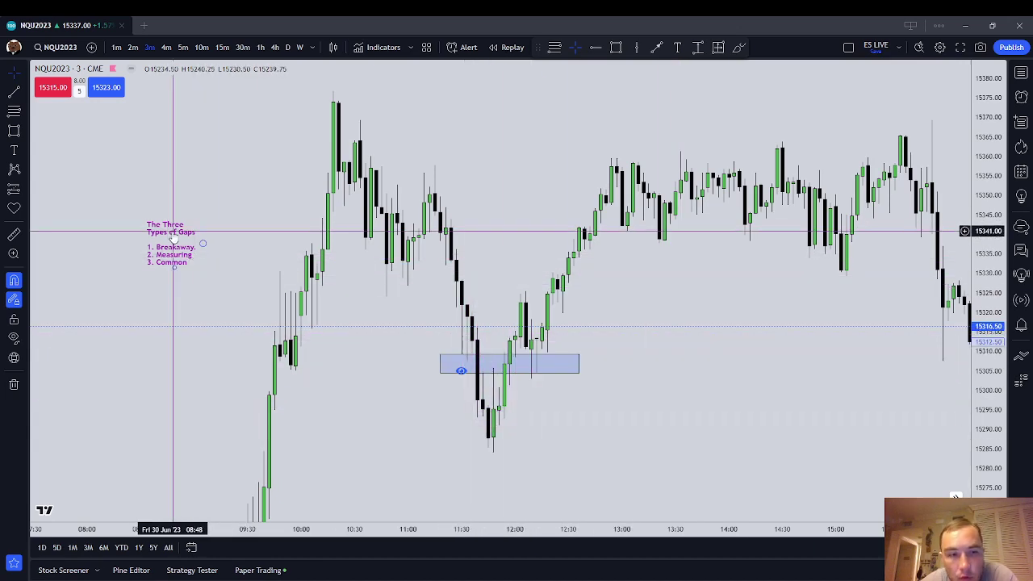
# Move the Three Types of Gaps note closer to the rally, at 15348.00, and centre the eye icon vertically in the rectangle.
pyautogui.moveTo(172, 234); pyautogui.dragTo(252, 220)
pyautogui.click(548, 393)
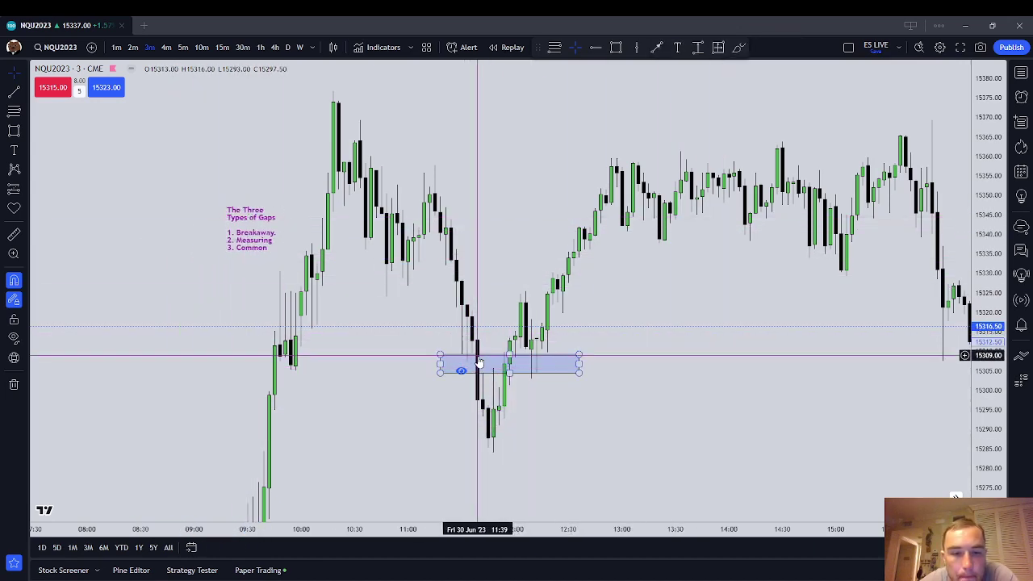
pyautogui.click(25, 130)
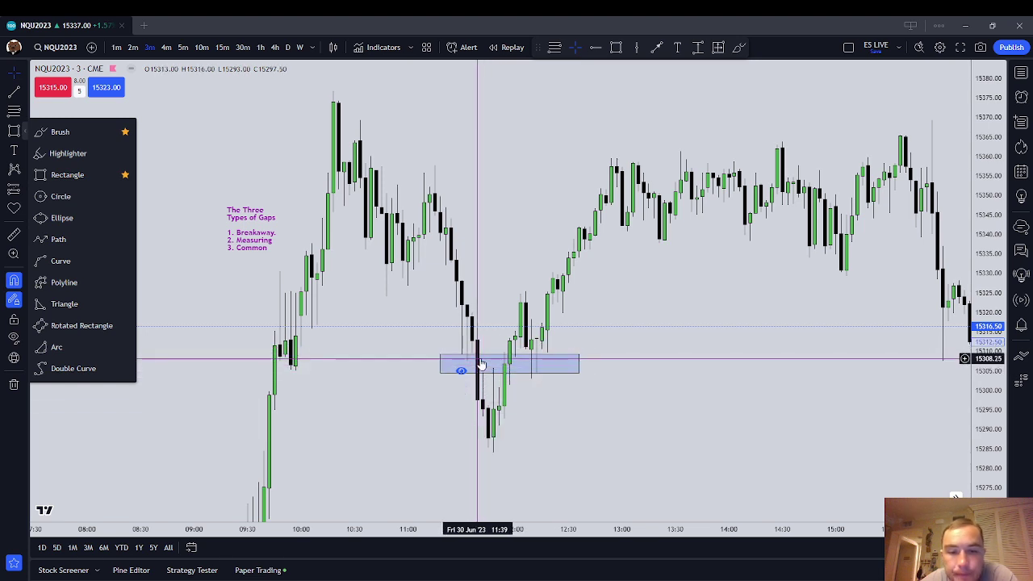
pyautogui.click(368, 366)
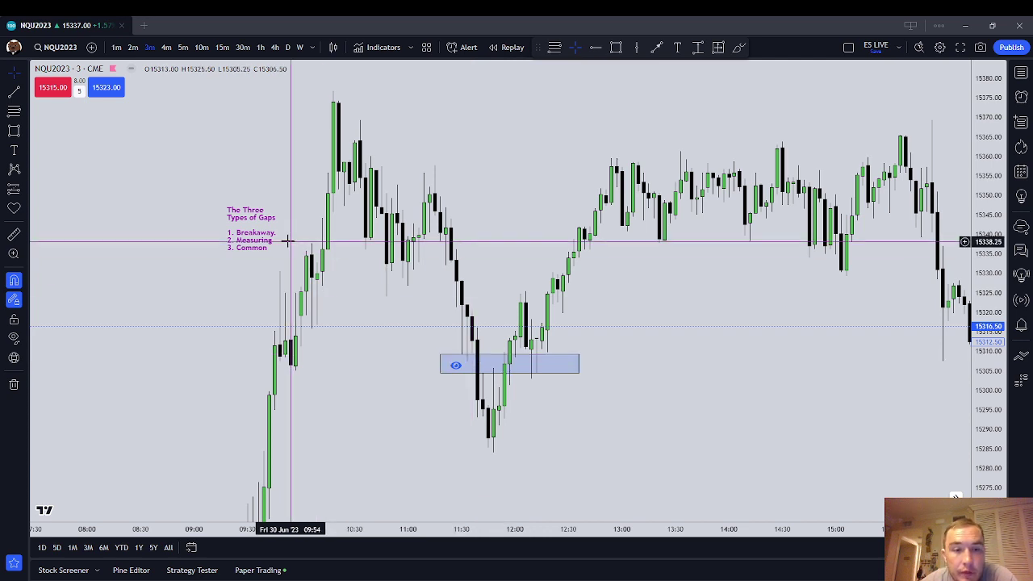
pyautogui.moveTo(259, 230); pyautogui.dragTo(275, 229)
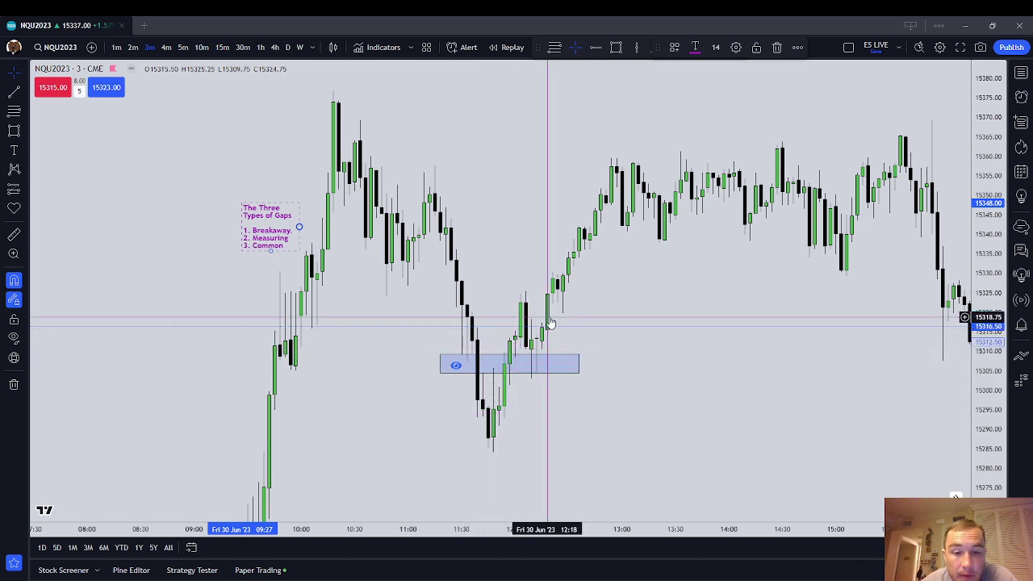
# Add the text label IFVG and position it inside the later end of the midday gap rectangle.
pyautogui.click(14, 150)
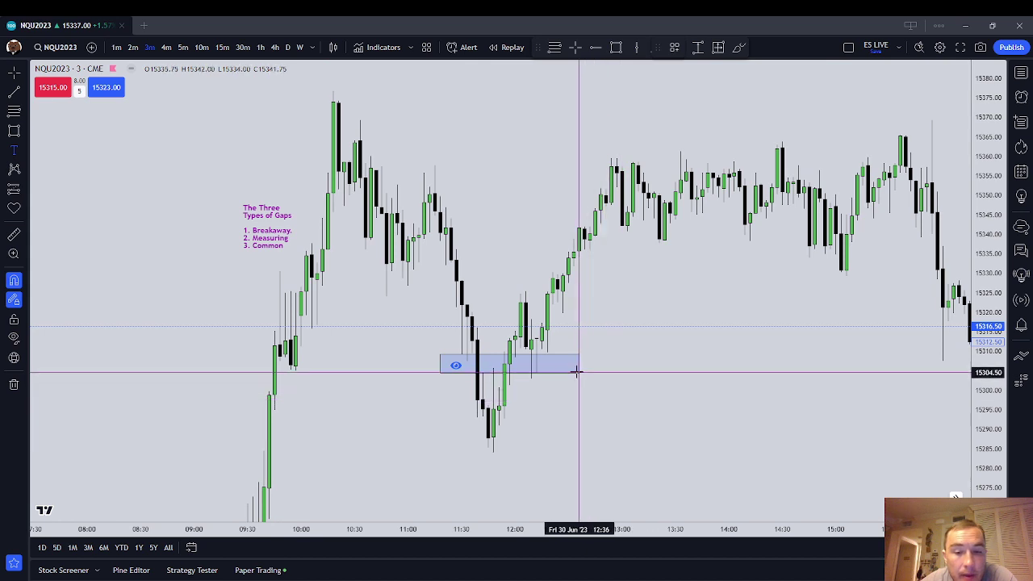
pyautogui.click(620, 371)
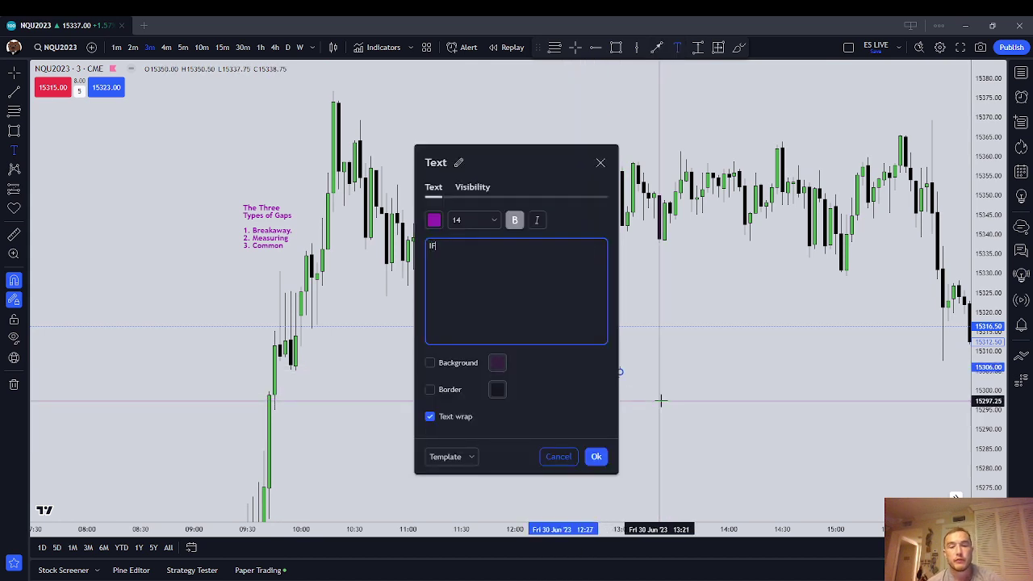
pyautogui.click(595, 456)
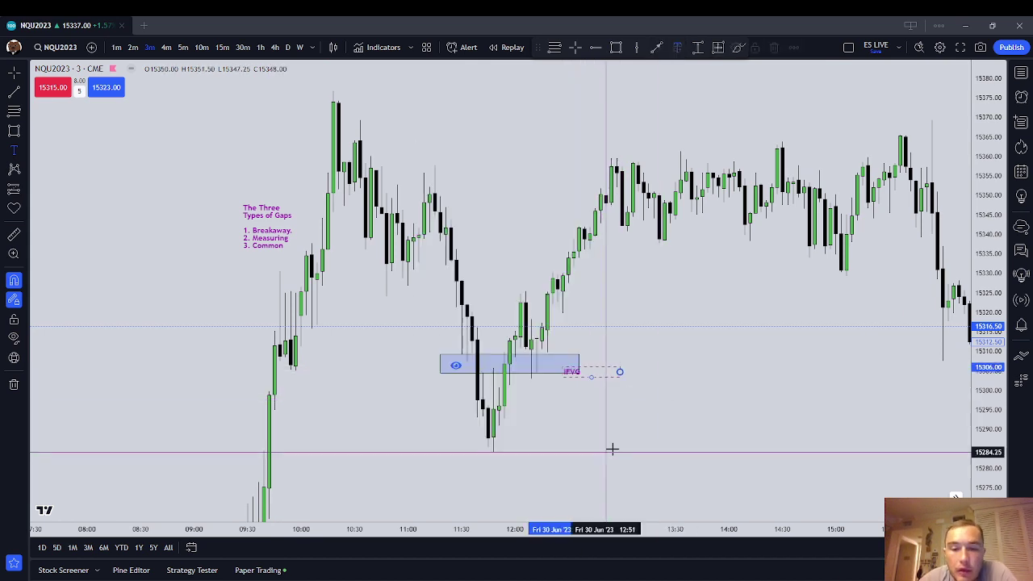
pyautogui.click(578, 373)
pyautogui.moveTo(574, 372); pyautogui.dragTo(570, 364)
pyautogui.click(555, 343)
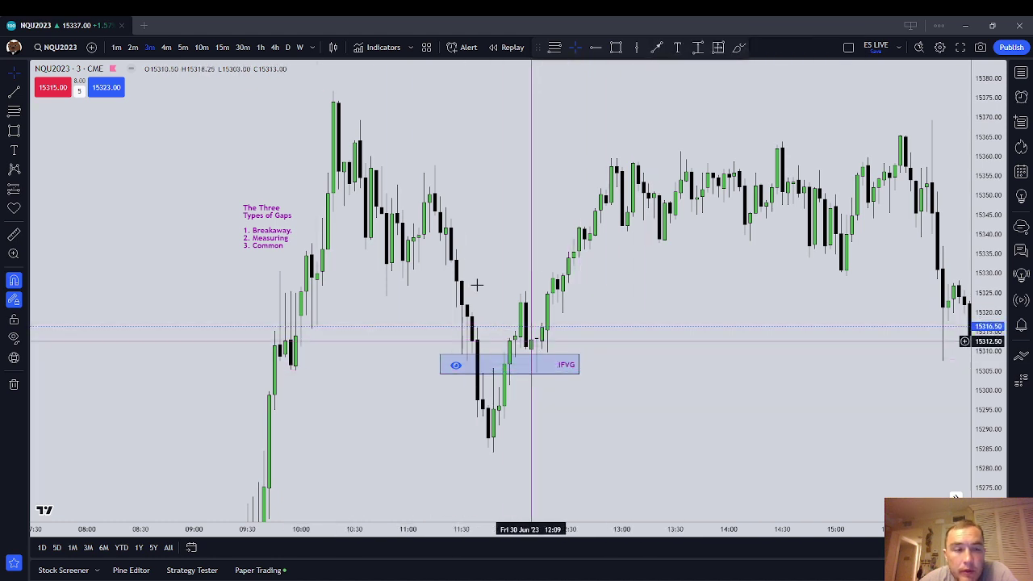
# Draw a rectangle over the 11:24 gap in the decline, from 15328.25 to 15332.75, and extend it to about 15:20.
pyautogui.hotkey('alt', 'shift', 'r')
pyautogui.click(450, 264)
pyautogui.click(462, 279)
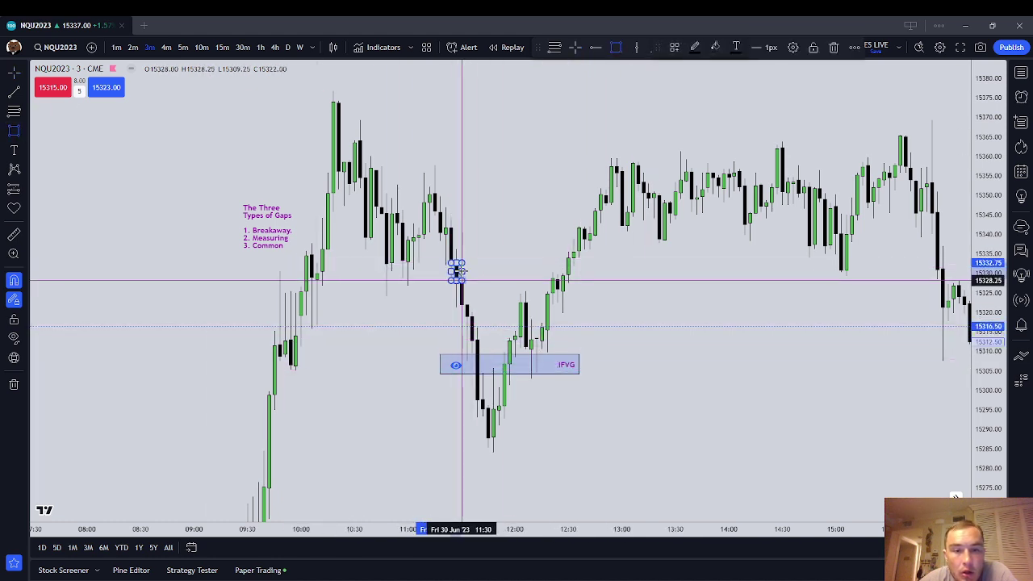
pyautogui.click(471, 265)
pyautogui.moveTo(464, 271); pyautogui.dragTo(873, 272)
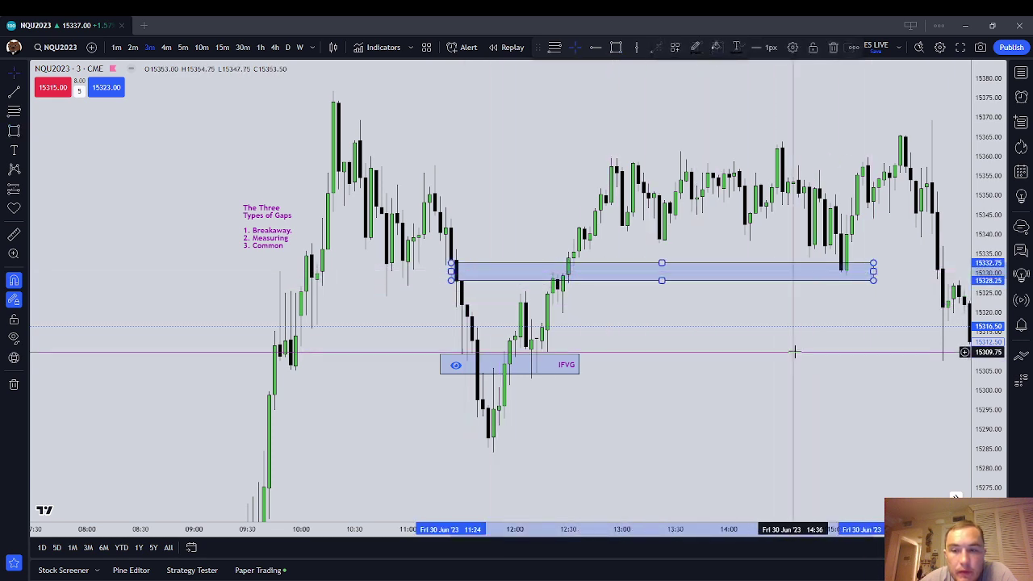
pyautogui.click(650, 328)
# Clone the IFVG label and place the copy inside the later end of the upper gap rectangle, around 14:45.
pyautogui.moveTo(771, 378); pyautogui.dragTo(644, 426)
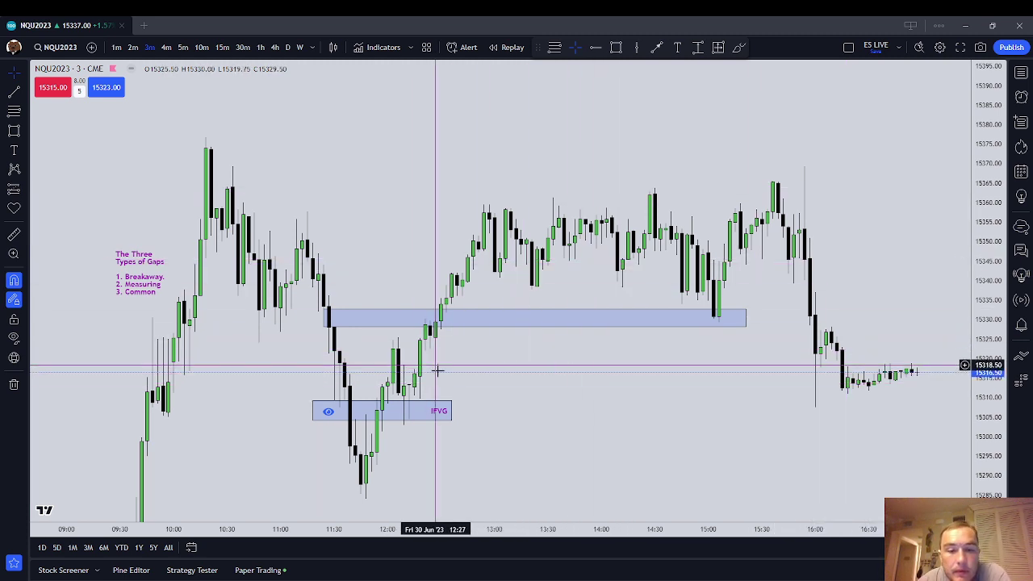
pyautogui.rightClick(438, 411)
pyautogui.click(485, 418)
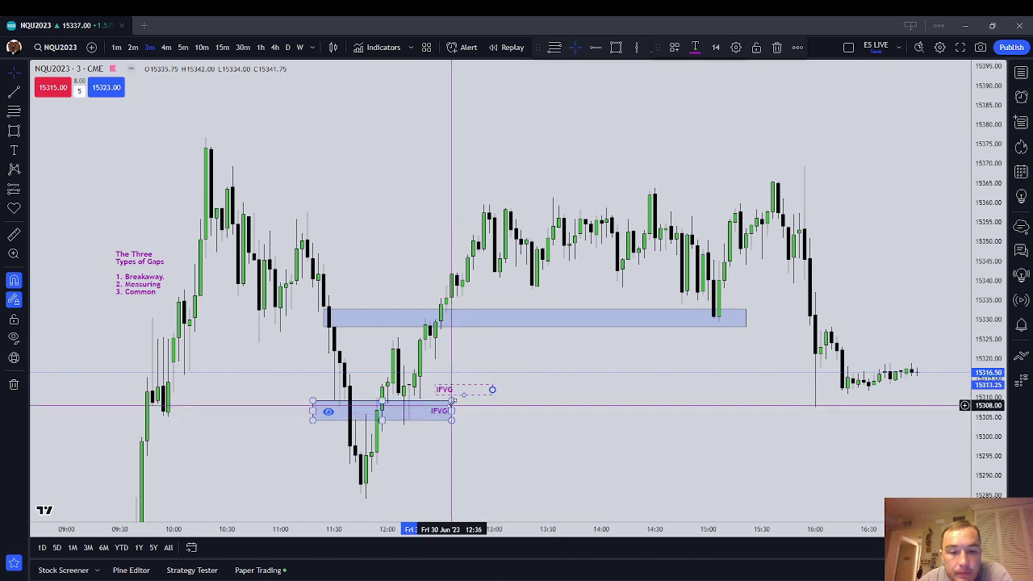
pyautogui.click(671, 385)
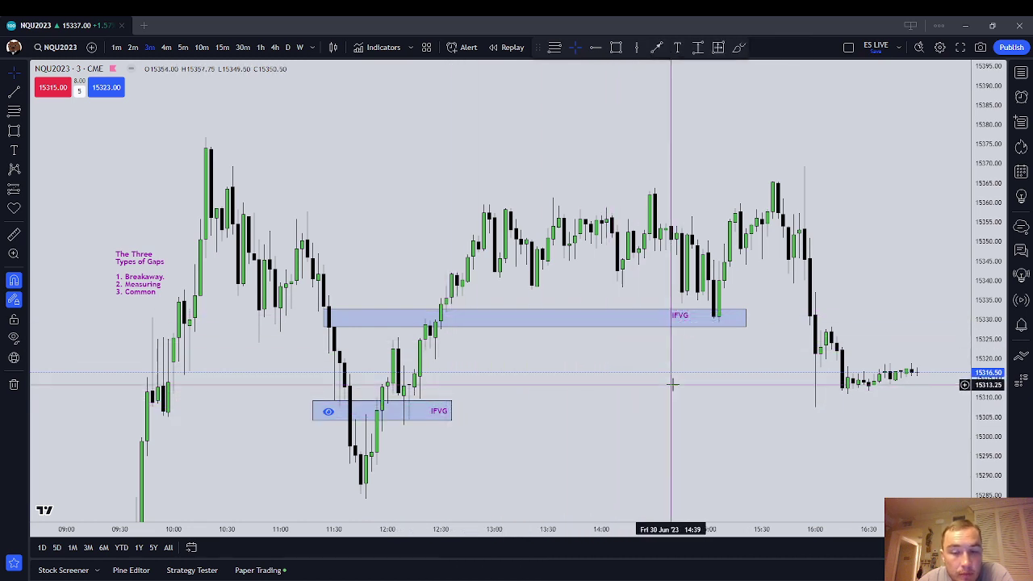
pyautogui.moveTo(688, 318); pyautogui.dragTo(698, 318)
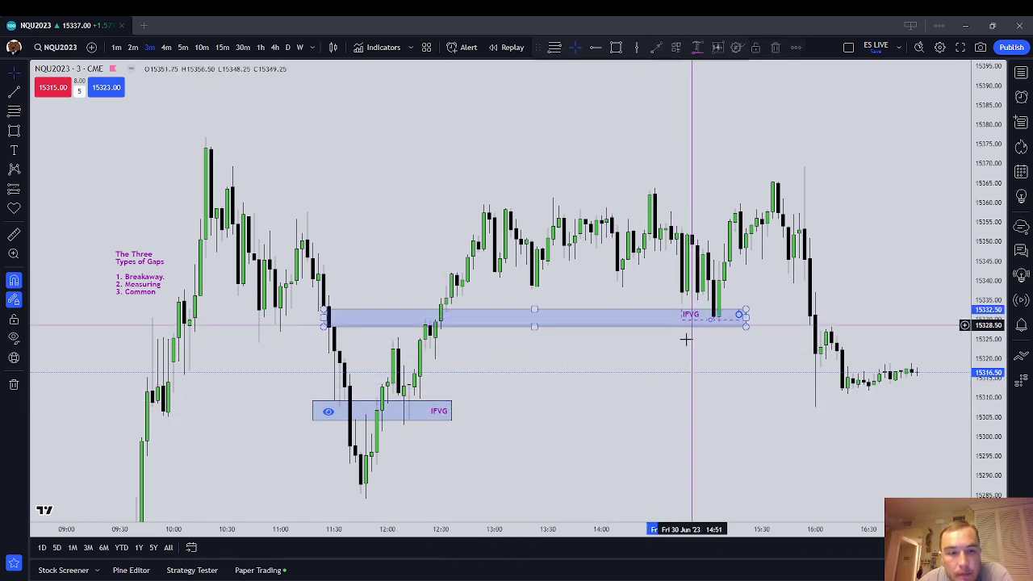
pyautogui.click(666, 382)
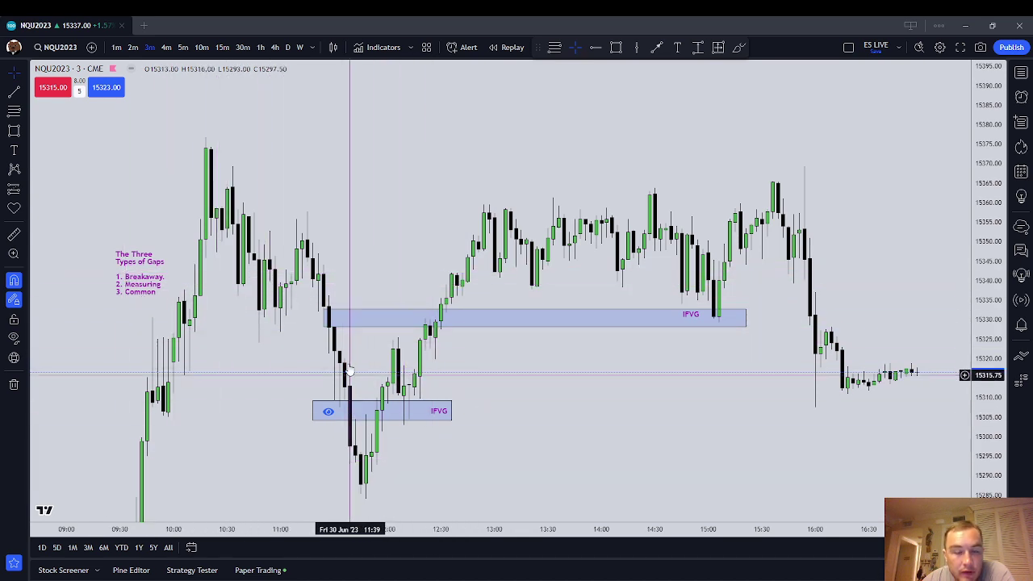
# Draw a zigzag arrow path from about 11:21 down to 15286, up to 15322.50, back to 15304 in the lower IFVG, and up to about 15347.
pyautogui.moveTo(514, 415); pyautogui.dragTo(511, 390)
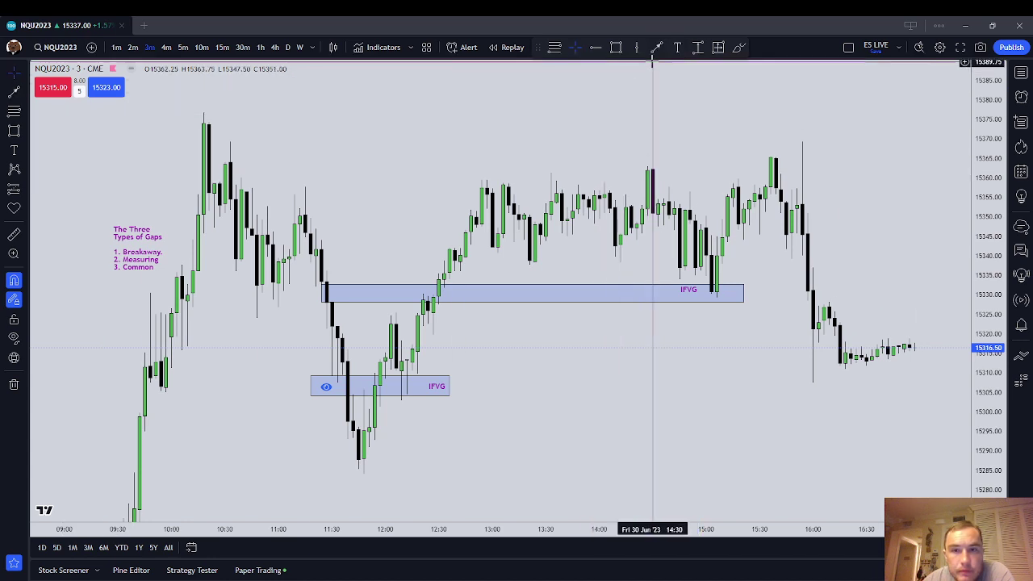
pyautogui.click(316, 357)
pyautogui.click(353, 465)
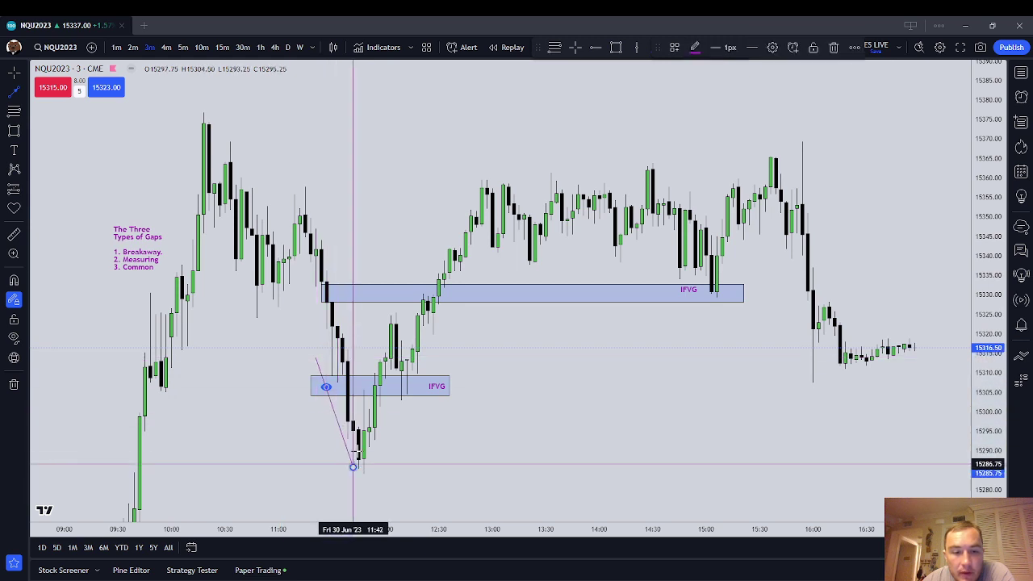
pyautogui.click(390, 325)
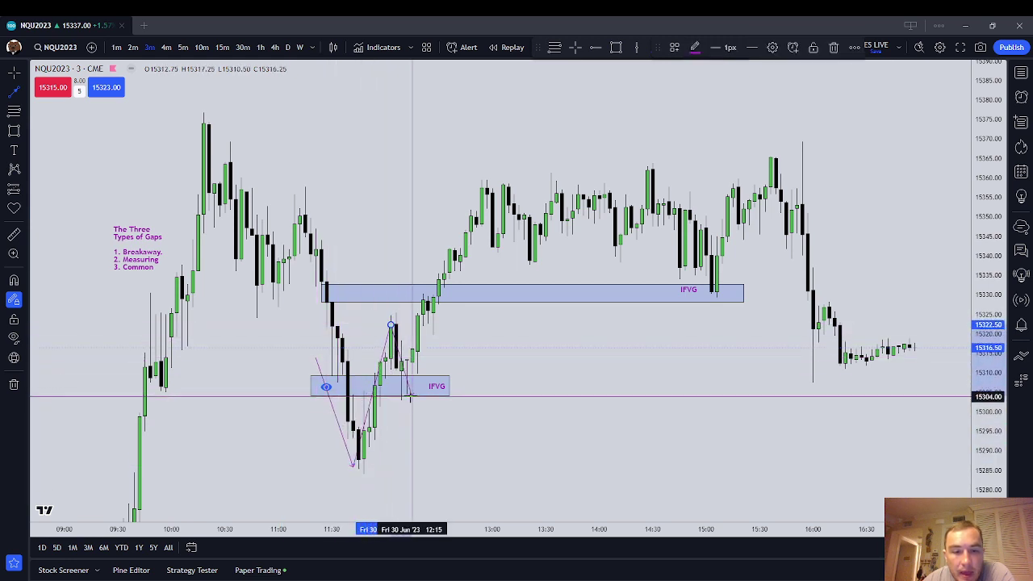
pyautogui.click(410, 396)
pyautogui.doubleClick(476, 226)
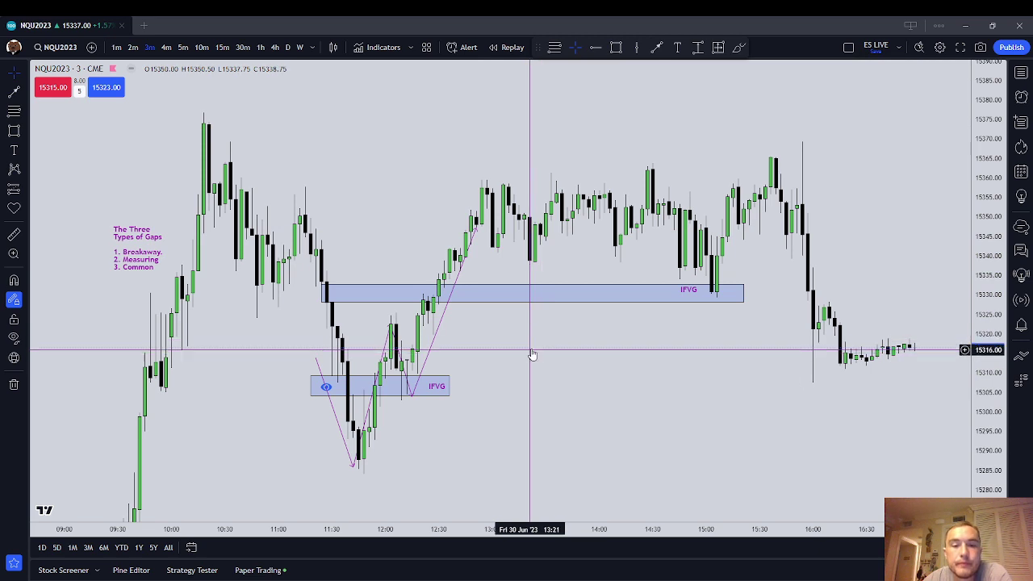
pyautogui.click(414, 390)
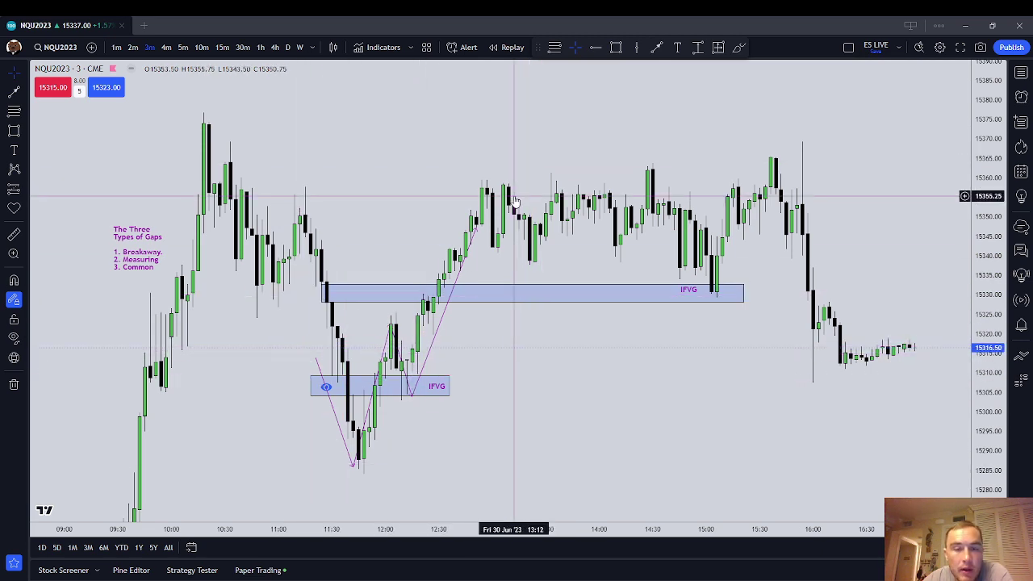
pyautogui.click(538, 337)
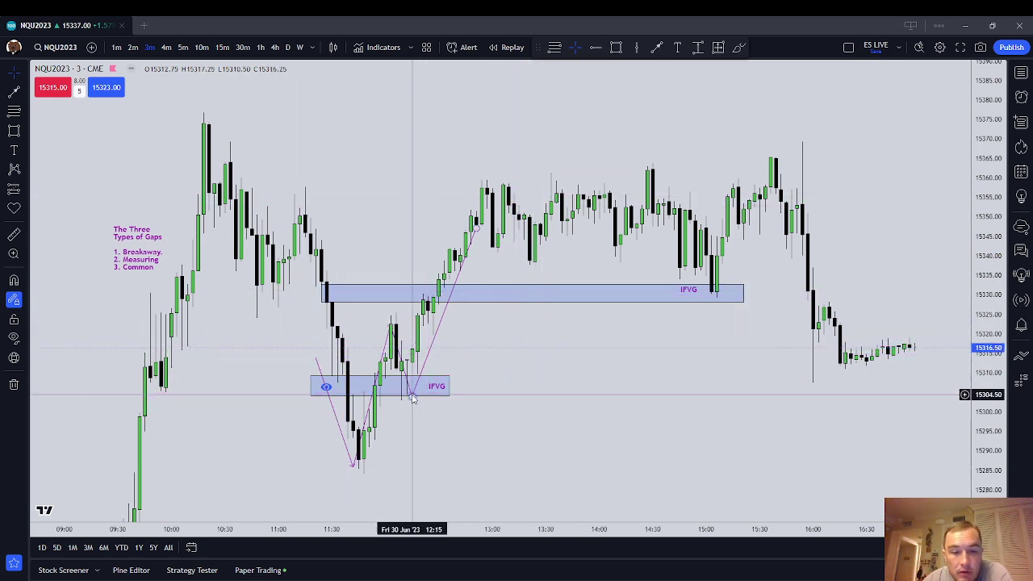
pyautogui.click(355, 385)
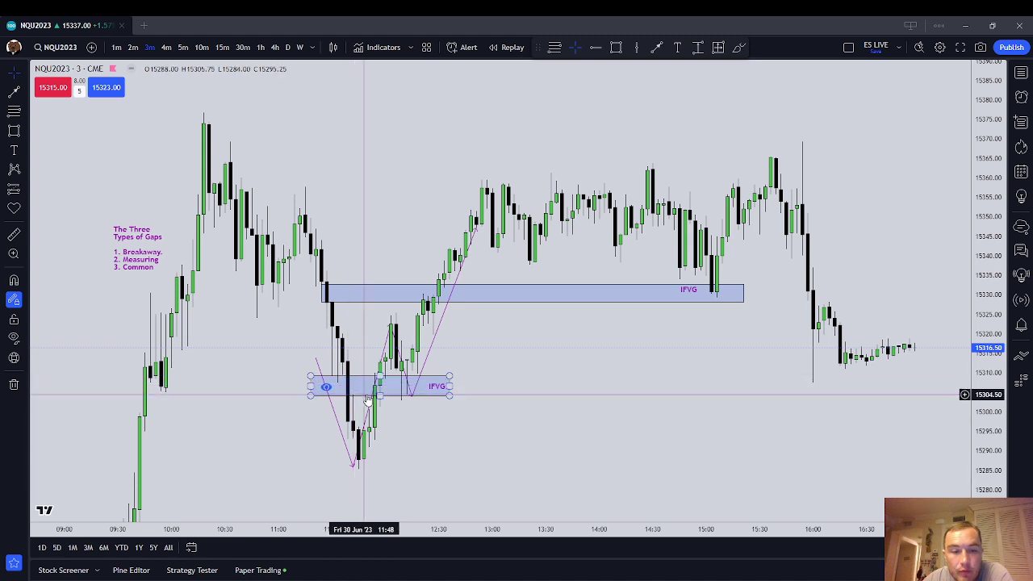
pyautogui.click(367, 399)
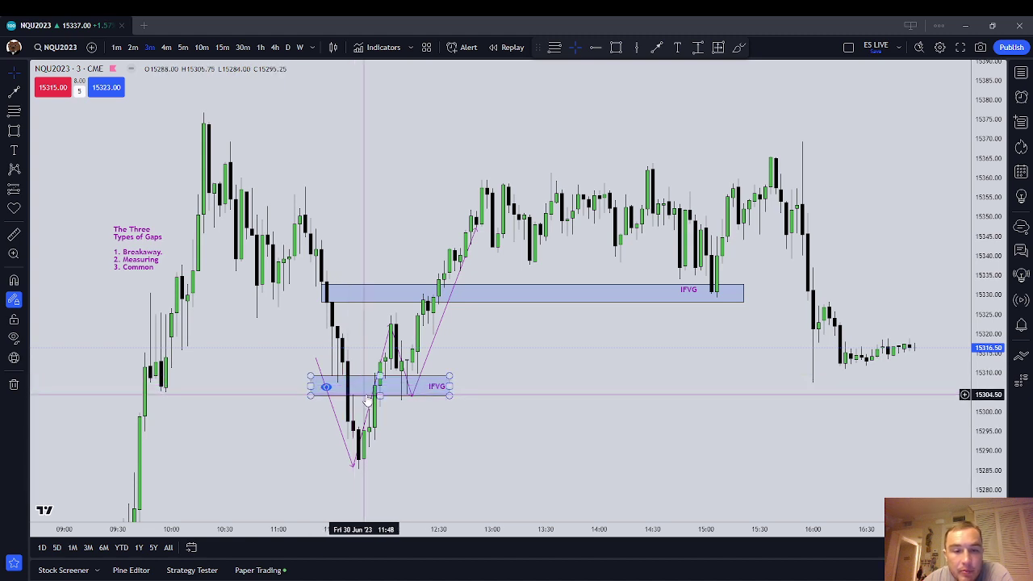
# Extend the start of the upper IFVG rectangle slightly earlier, to about 11:21.
pyautogui.moveTo(560, 360); pyautogui.dragTo(460, 390)
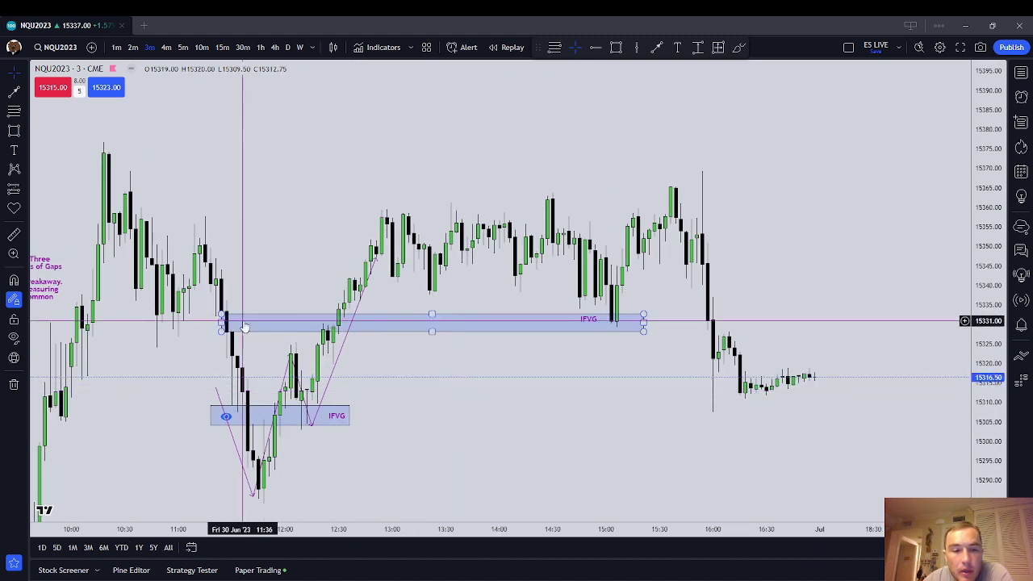
pyautogui.click(323, 337)
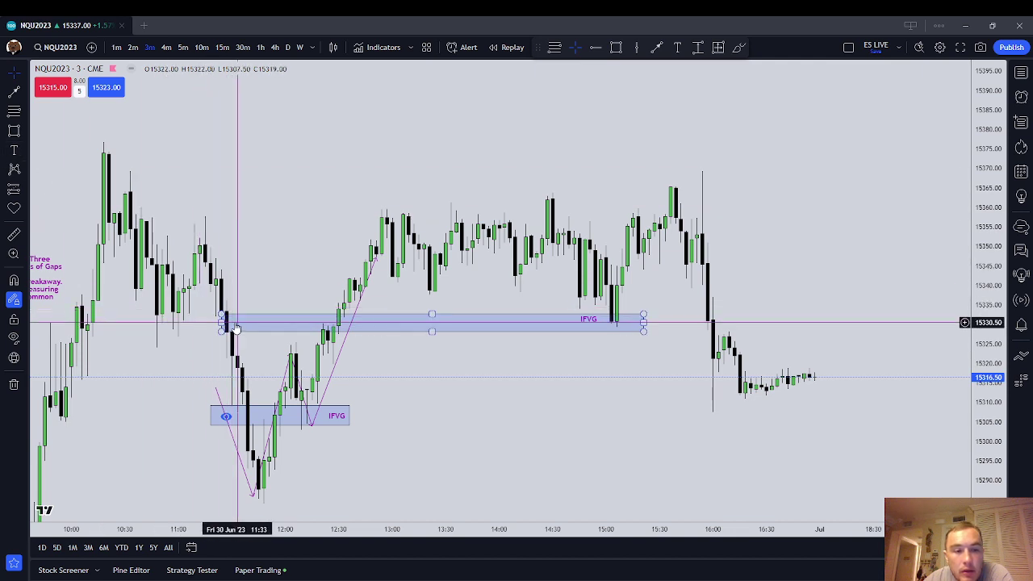
pyautogui.moveTo(221, 322); pyautogui.dragTo(247, 317)
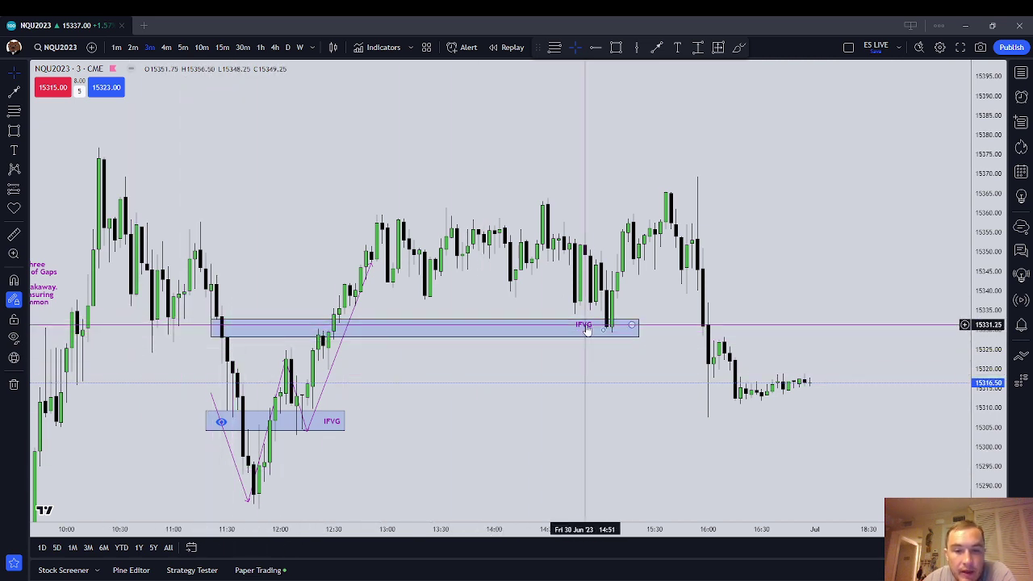
# Draw a rectangle over the 09:39 gap in the morning rally, from 15284.50 to 15295.00, and extend its end to 09:54.
pyautogui.scroll(-2, 581, 373)
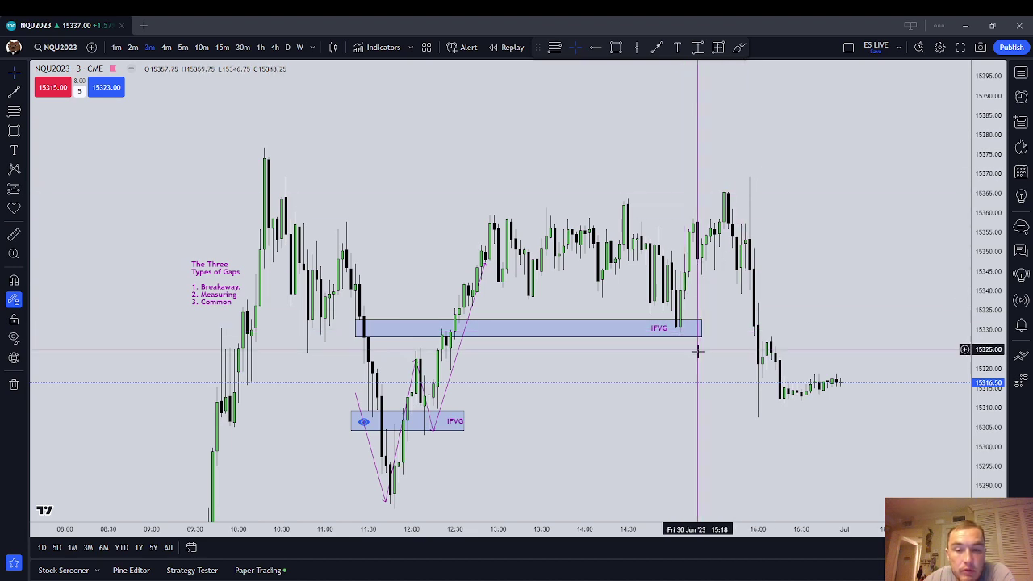
pyautogui.moveTo(700, 378); pyautogui.dragTo(817, 154)
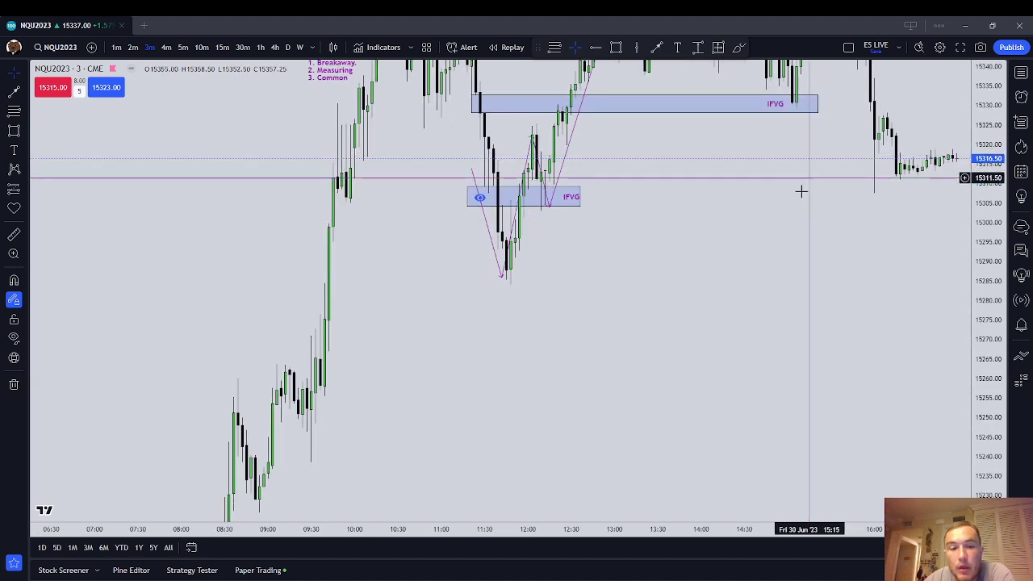
pyautogui.moveTo(782, 219); pyautogui.dragTo(751, 335)
pyautogui.click(14, 130)
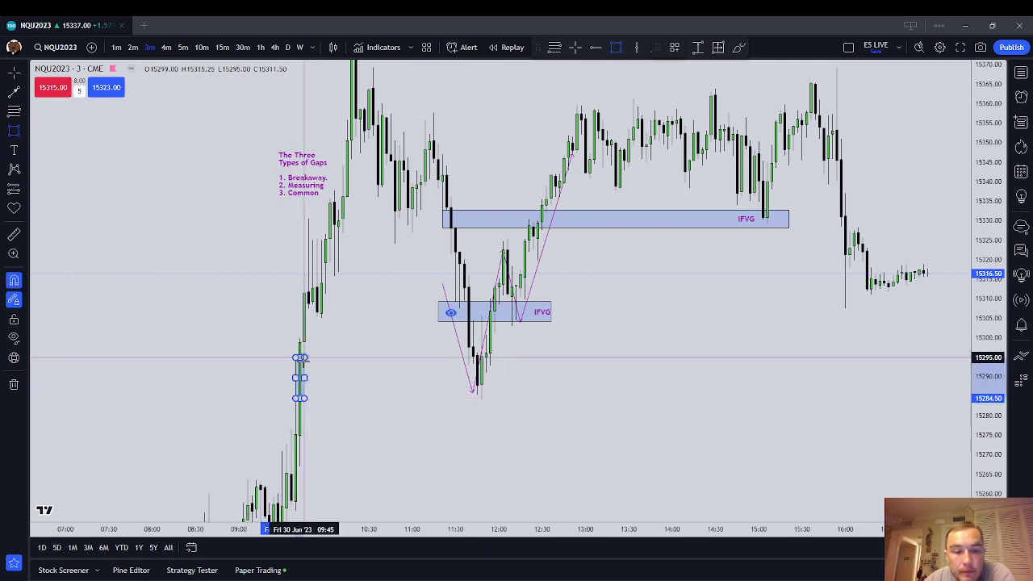
pyautogui.click(304, 358)
pyautogui.click(343, 375)
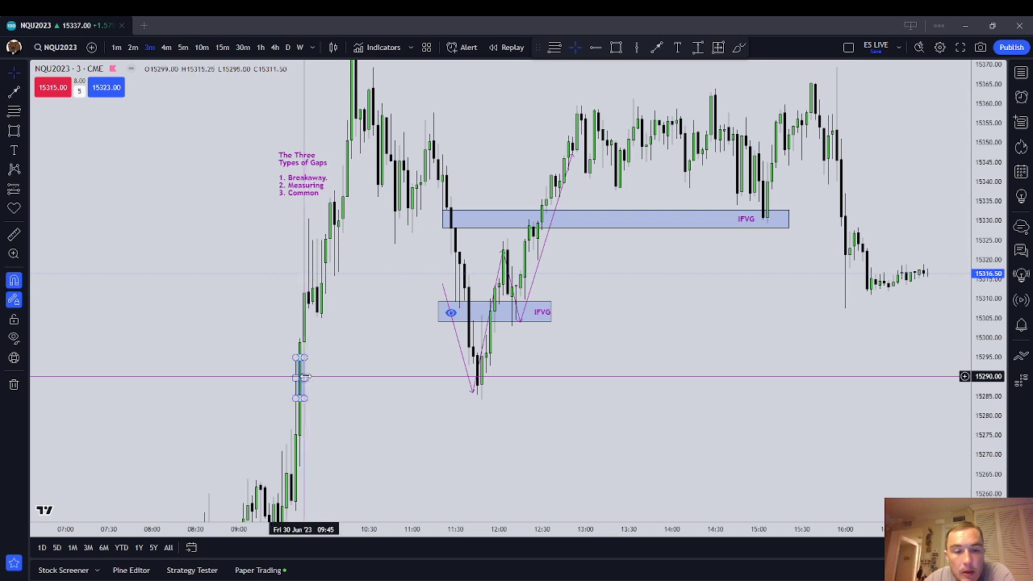
pyautogui.moveTo(305, 377); pyautogui.dragTo(317, 377)
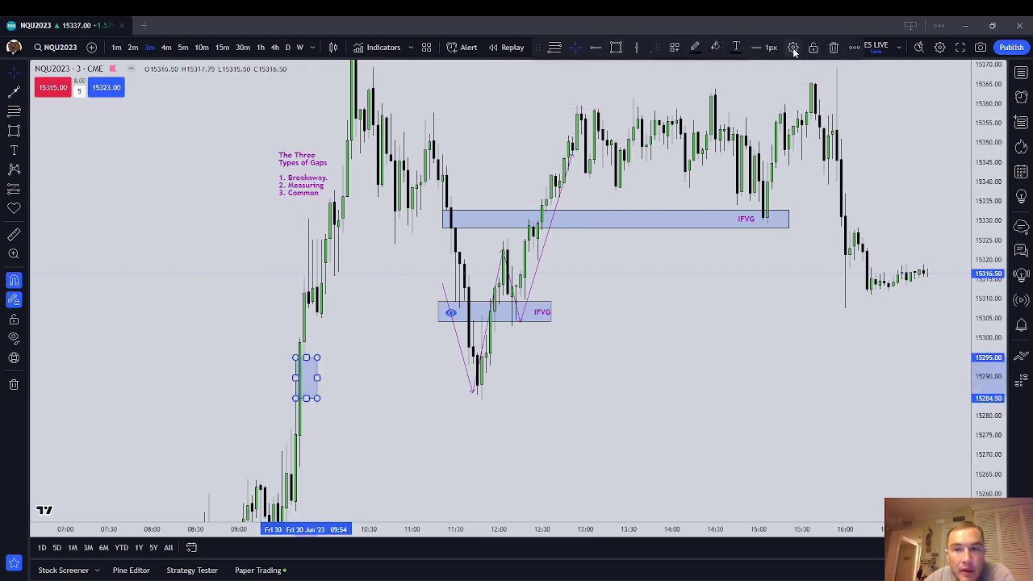
# Give the morning gap rectangle a yellow fill and a black border, and extend its start to about 09:36.
pyautogui.click(715, 48)
pyautogui.click(721, 84)
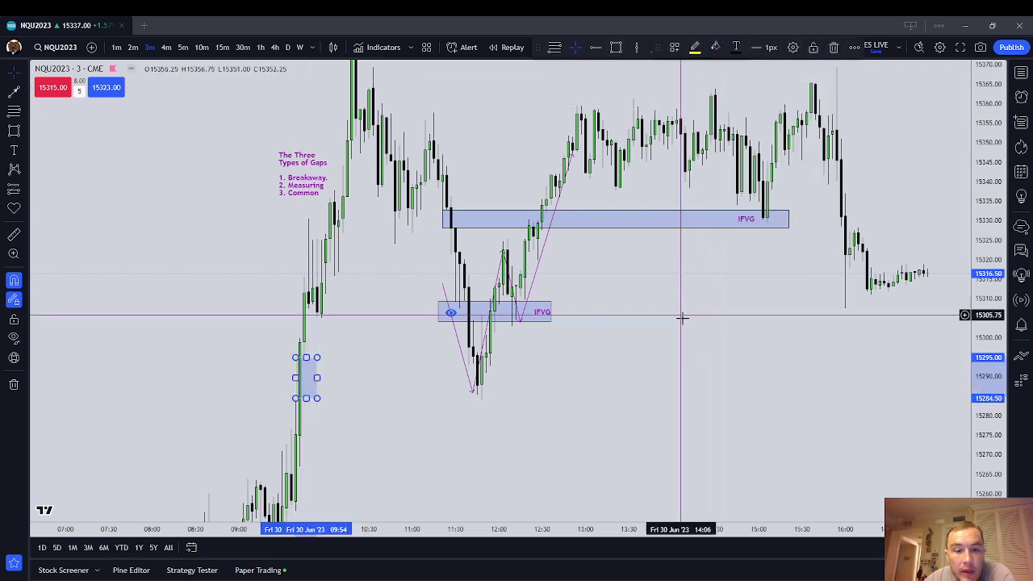
pyautogui.moveTo(603, 370); pyautogui.dragTo(585, 370)
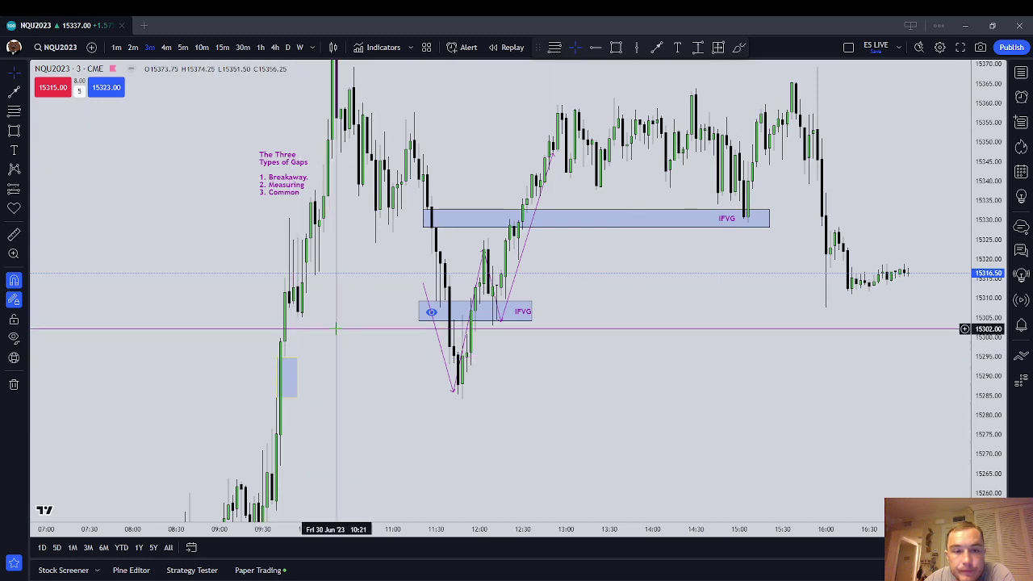
pyautogui.click(284, 359)
pyautogui.click(717, 49)
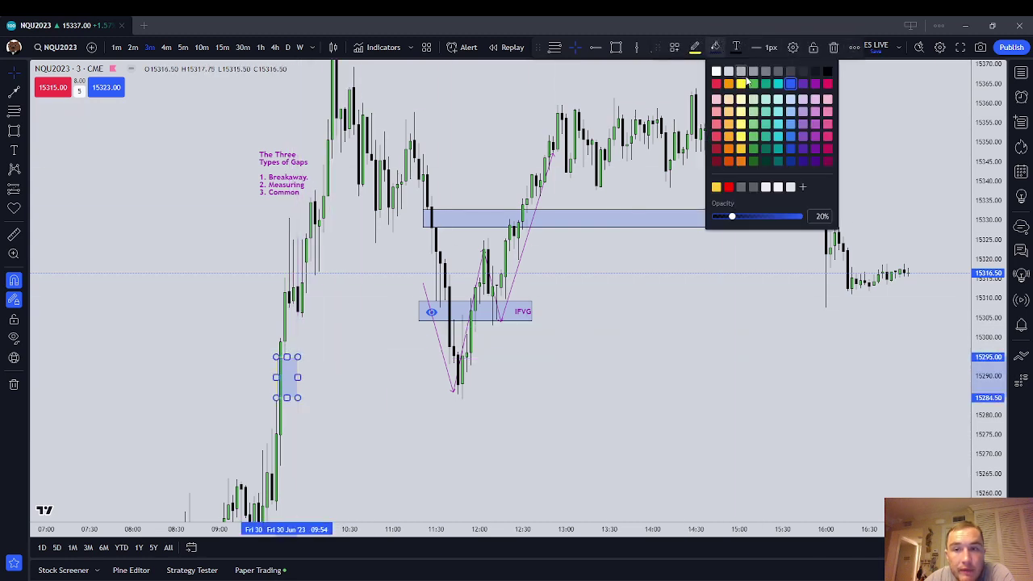
pyautogui.click(697, 48)
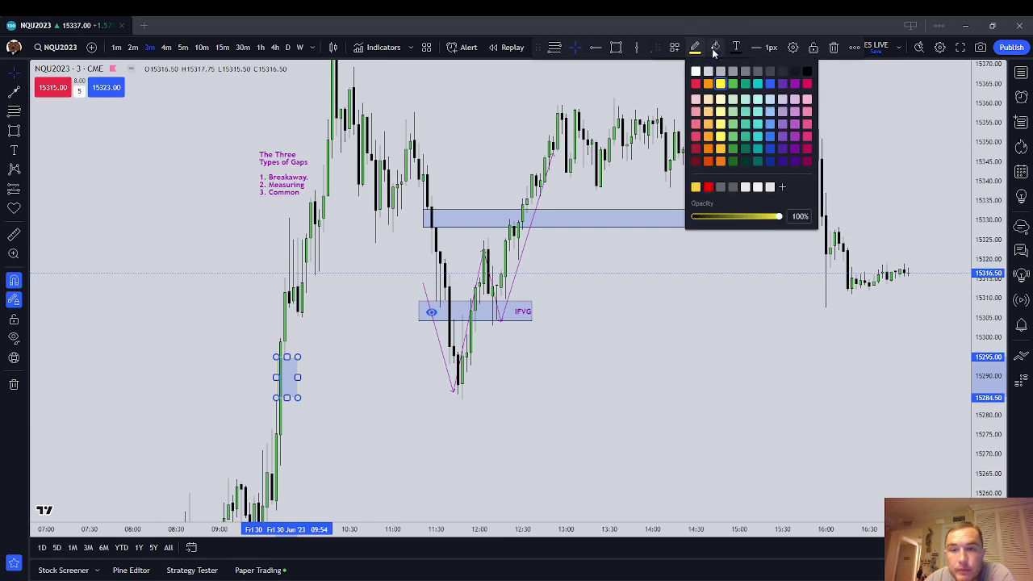
pyautogui.click(715, 48)
pyautogui.click(742, 83)
pyautogui.click(695, 47)
pyautogui.click(803, 70)
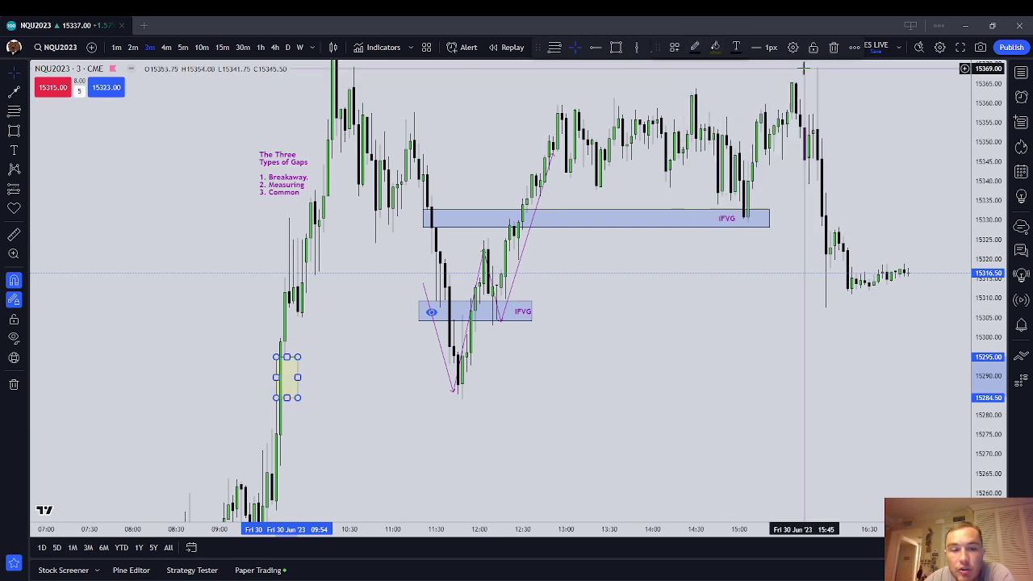
pyautogui.click(429, 367)
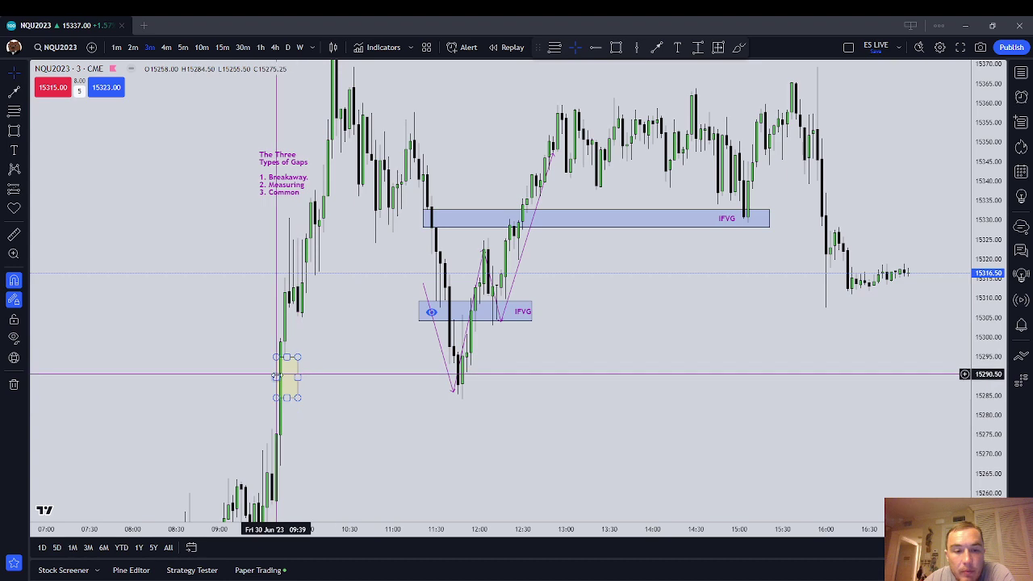
pyautogui.moveTo(276, 377); pyautogui.dragTo(272, 377)
# Draw a rectangle over the rally from the 08:54 low at 15225.50 up to the lower edge of the morning gap at 15284.50.
pyautogui.moveTo(379, 382); pyautogui.dragTo(491, 361)
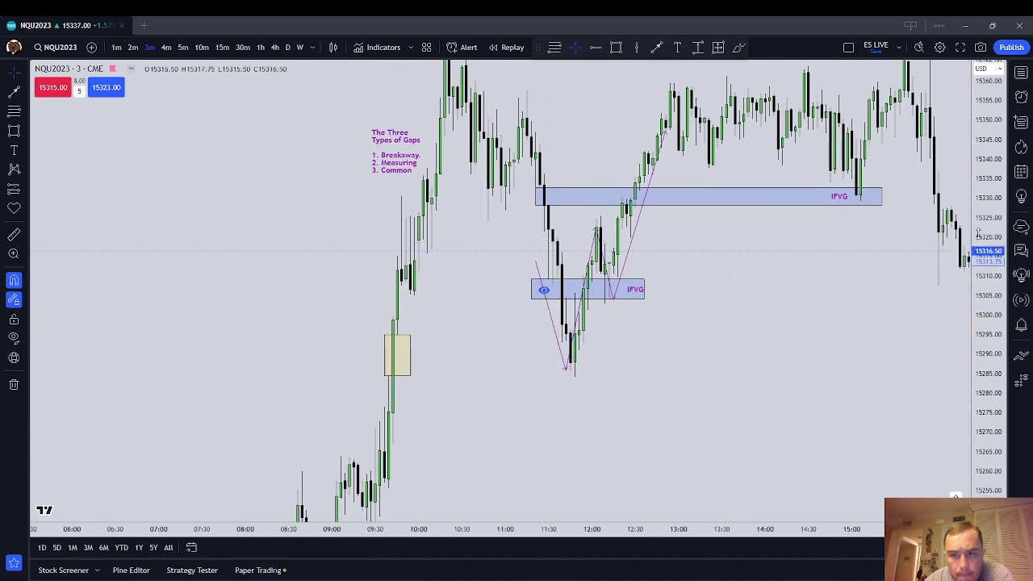
pyautogui.moveTo(978, 233); pyautogui.dragTo(985, 355)
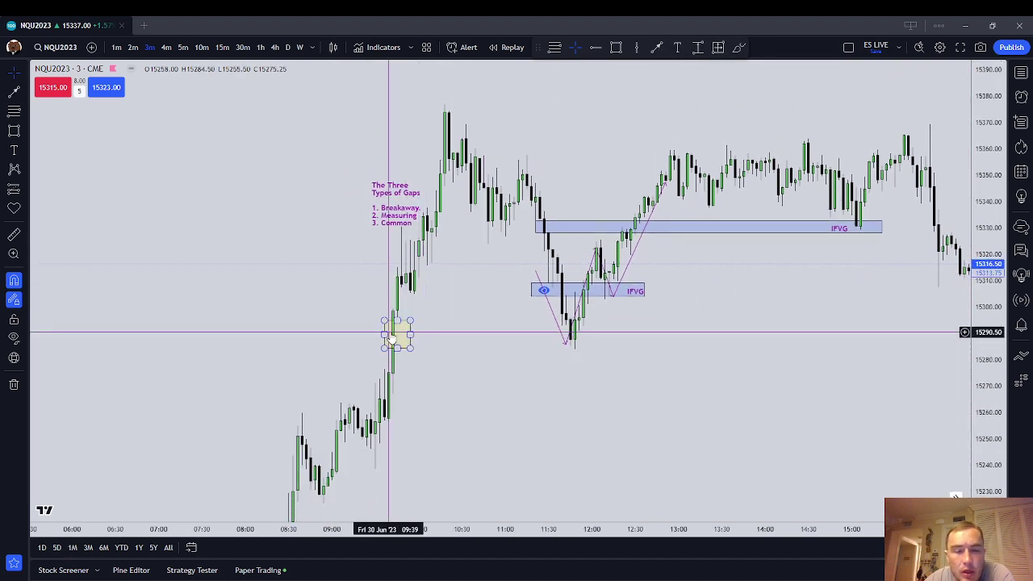
pyautogui.moveTo(461, 343); pyautogui.dragTo(418, 277)
pyautogui.moveTo(491, 277); pyautogui.dragTo(540, 215)
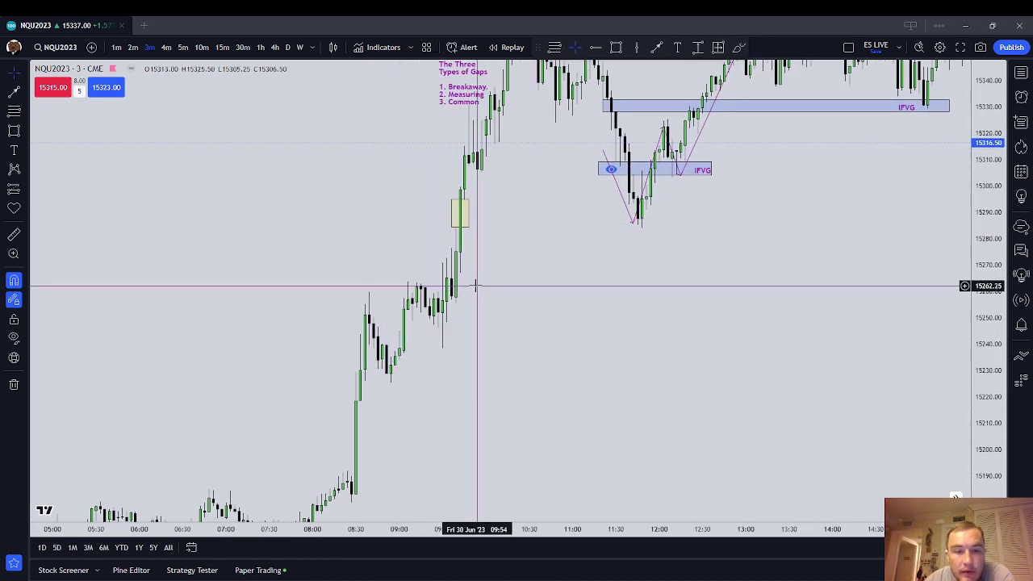
pyautogui.click(14, 130)
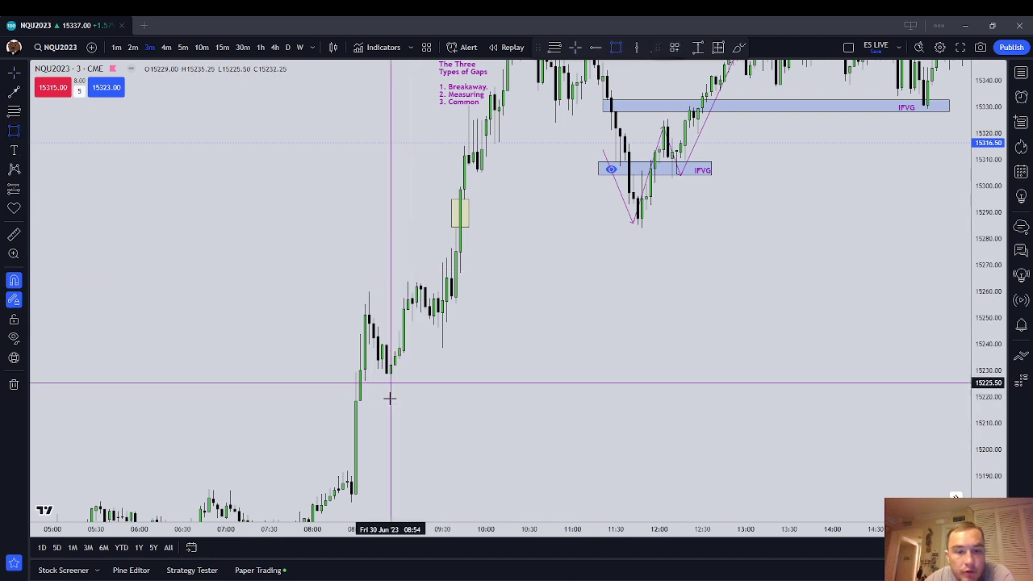
pyautogui.moveTo(390, 382)
pyautogui.mouseDown()
pyautogui.moveTo(422, 380)
pyautogui.moveTo(456, 252)
pyautogui.mouseUp()
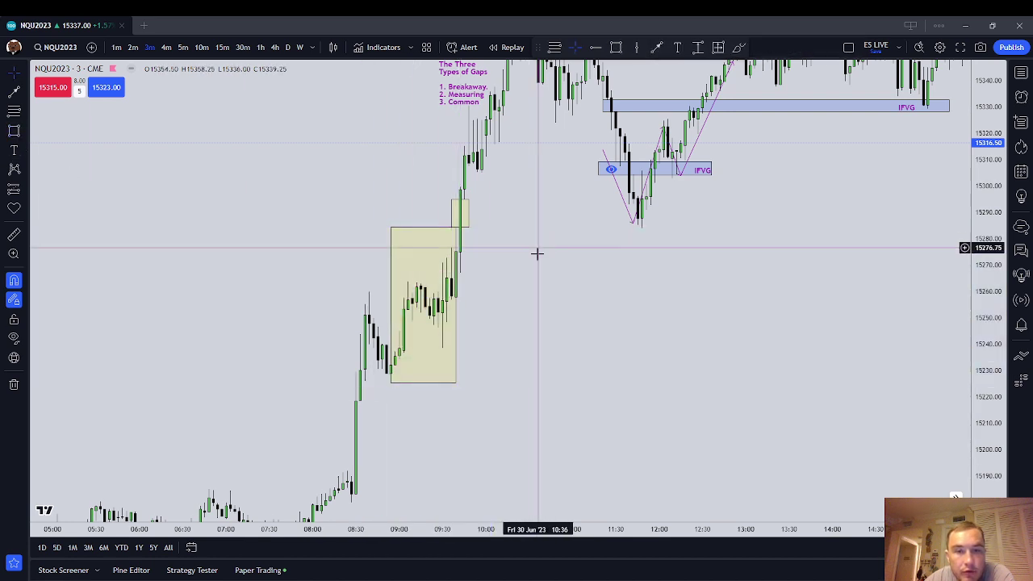
# Narrow the tall rectangle to about 12 minutes and stand it on the morning gap's lower edge, spanning 15284.50 to about 15343.50.
pyautogui.moveTo(538, 253); pyautogui.dragTo(519, 377)
pyautogui.moveTo(437, 427); pyautogui.dragTo(472, 238)
pyautogui.click(560, 243)
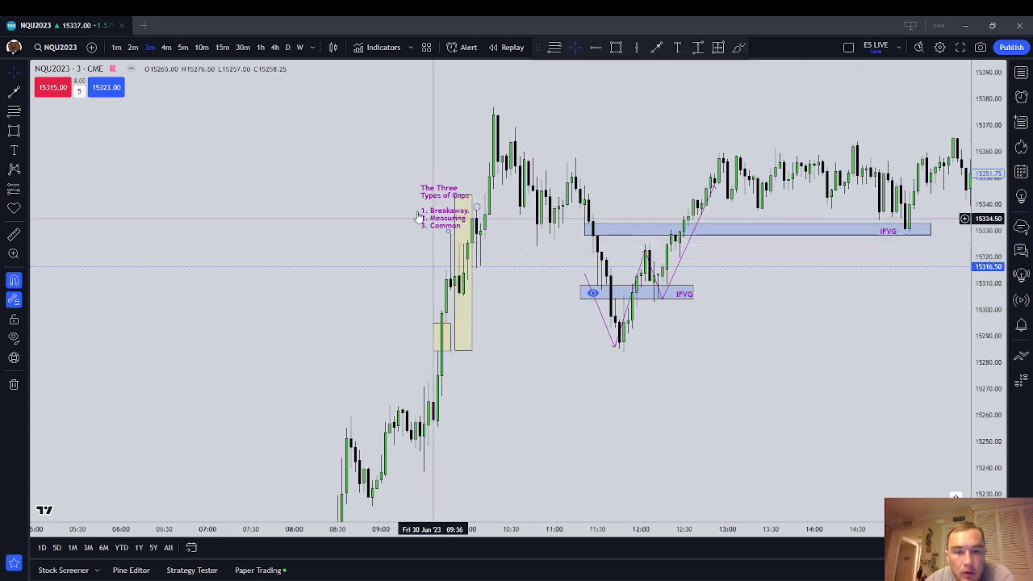
# Move the gap-types note to about 07:33 and stack a duplicate of the tall rectangle above the first, spanning 15343.25 to 15402.25.
pyautogui.moveTo(425, 196); pyautogui.dragTo(261, 167)
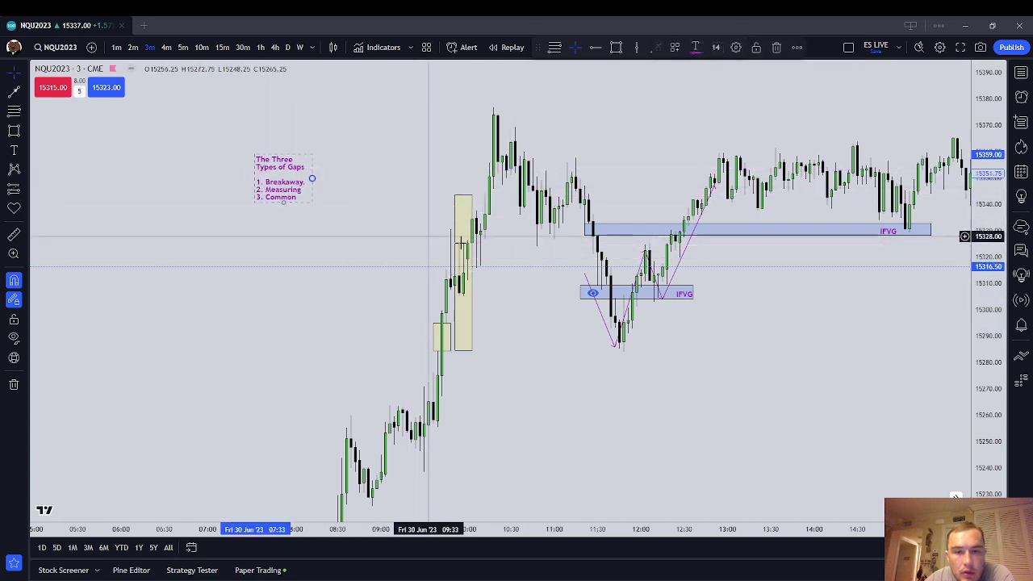
pyautogui.rightClick(472, 209)
pyautogui.click(516, 288)
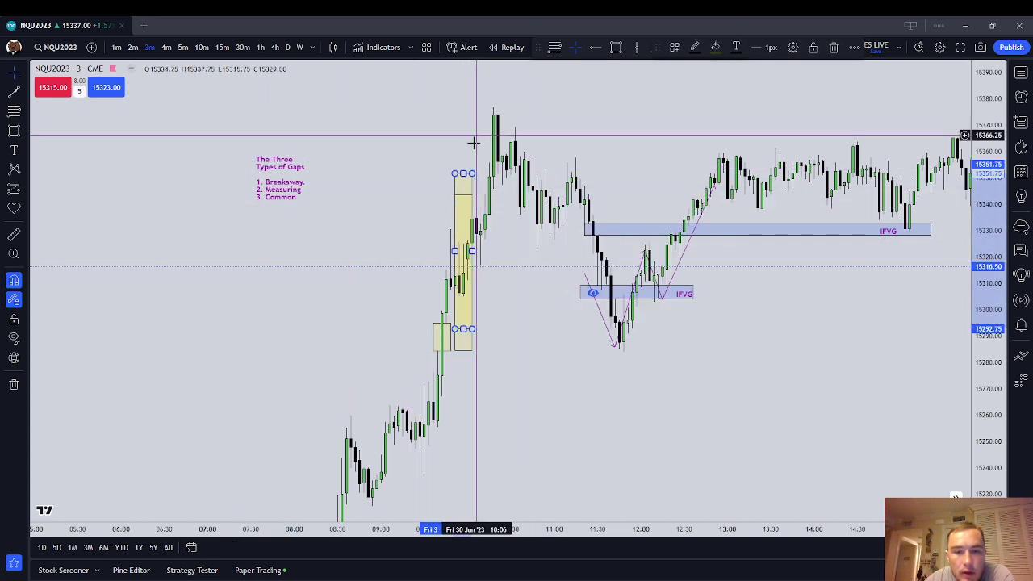
pyautogui.moveTo(474, 192)
pyautogui.mouseDown()
pyautogui.moveTo(477, 84)
pyautogui.moveTo(494, 57)
pyautogui.mouseUp()
pyautogui.moveTo(549, 85); pyautogui.dragTo(545, 170)
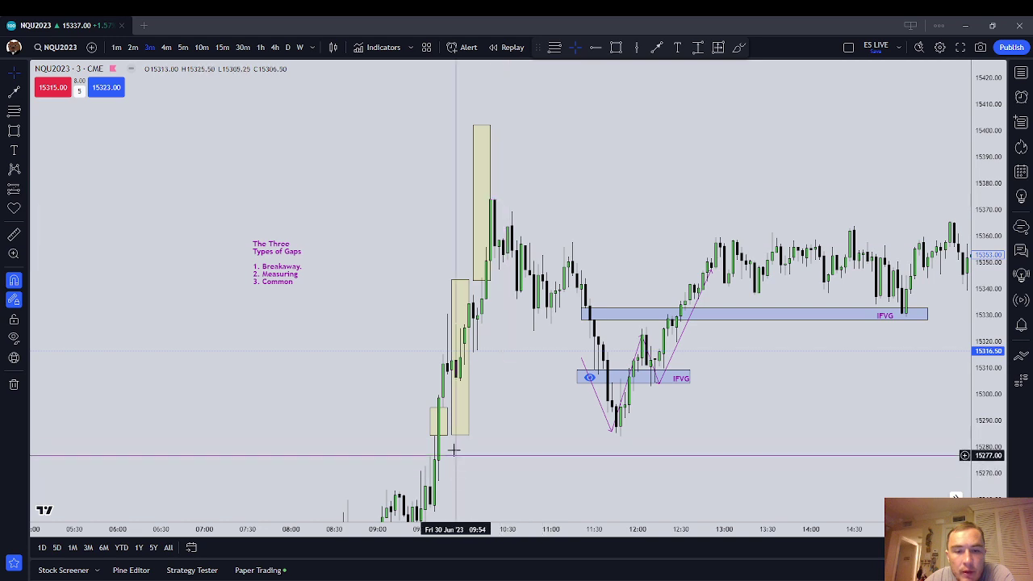
# Delete both tall projection rectangles and extend the end of the yellow morning gap rectangle to 12:27.
pyautogui.click(492, 183)
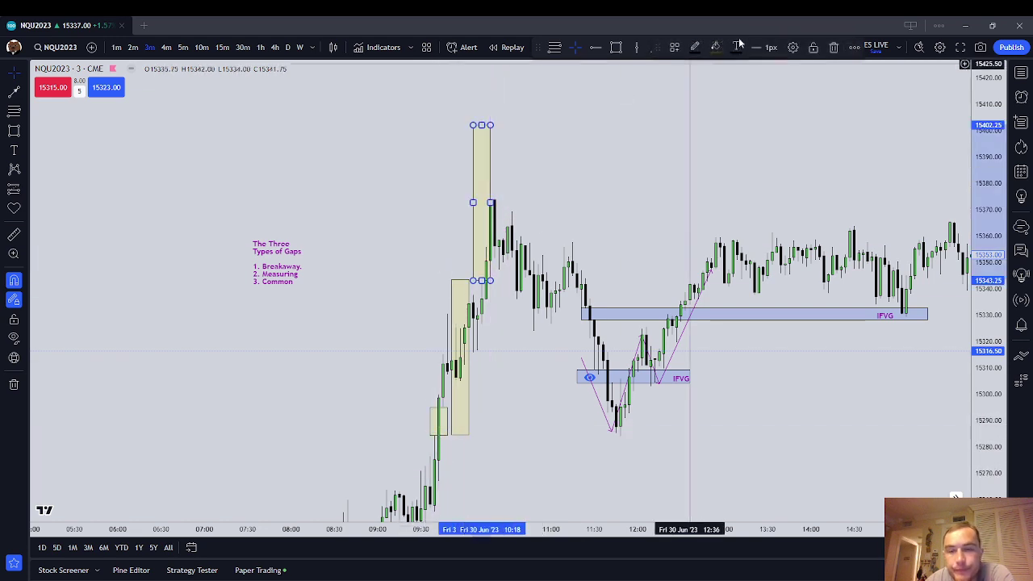
pyautogui.click(834, 47)
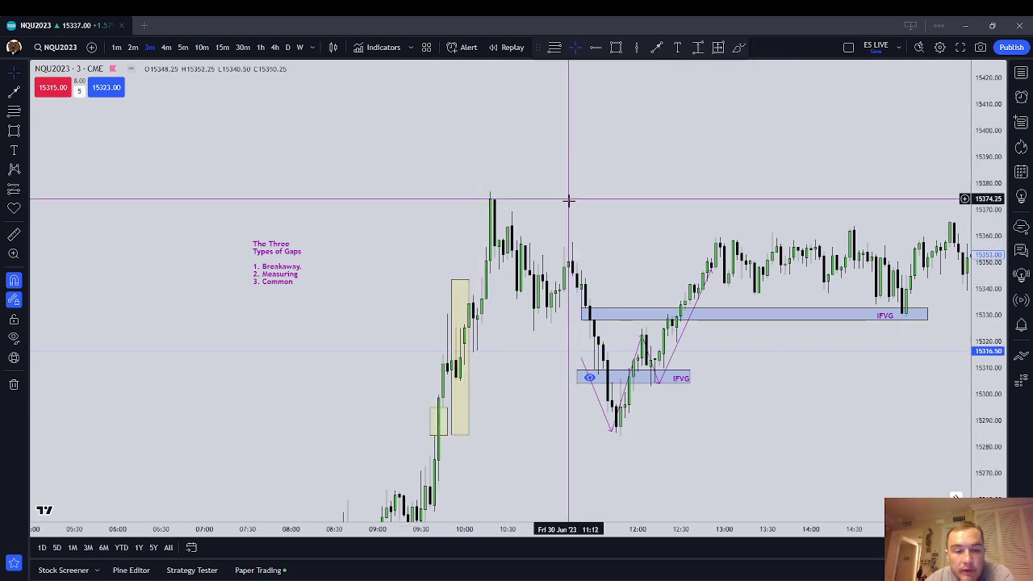
pyautogui.moveTo(498, 309); pyautogui.dragTo(530, 267)
pyautogui.click(833, 47)
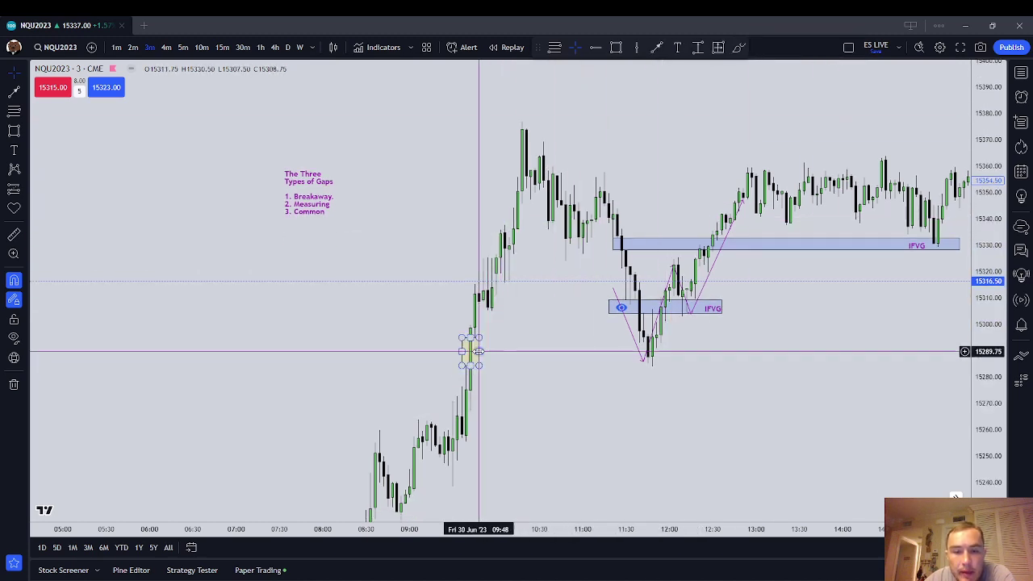
pyautogui.moveTo(476, 351); pyautogui.dragTo(703, 357)
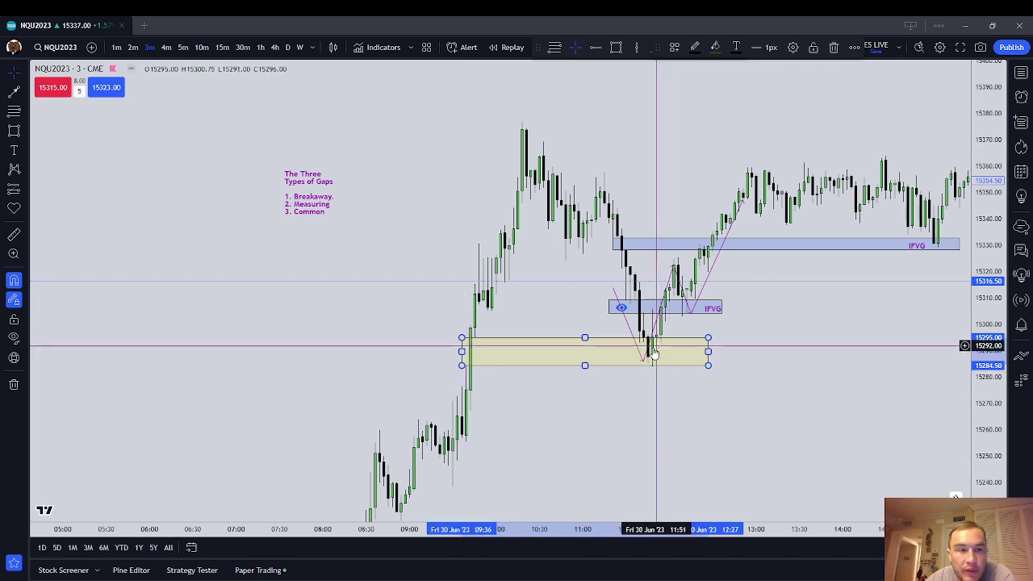
pyautogui.moveTo(568, 409); pyautogui.dragTo(412, 445)
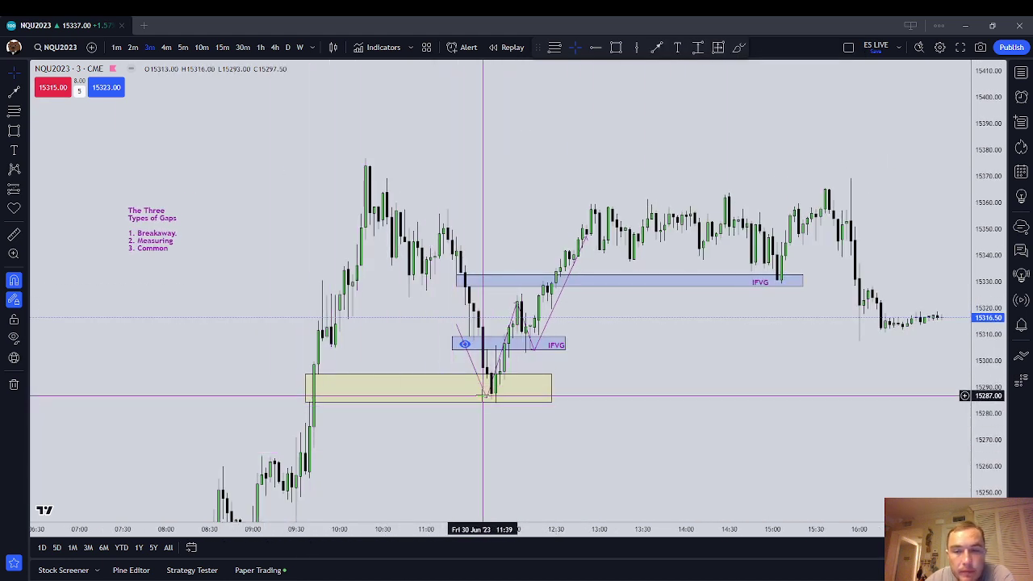
pyautogui.click(327, 393)
pyautogui.click(319, 406)
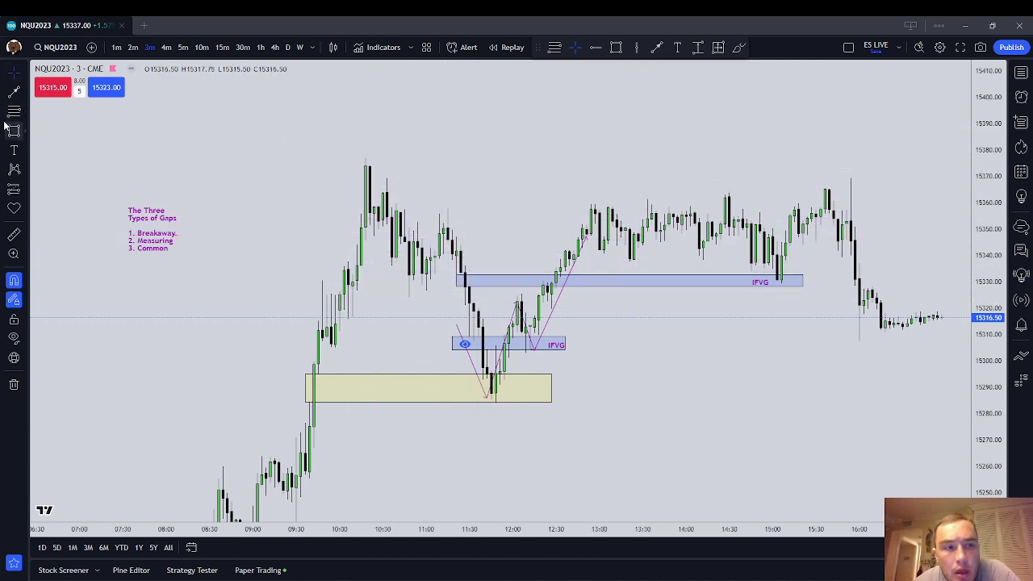
# Draw a rectangle over the small afternoon gap from about 14:06 to 14:15, between 15345.50 and 15351.00.
pyautogui.click(695, 230)
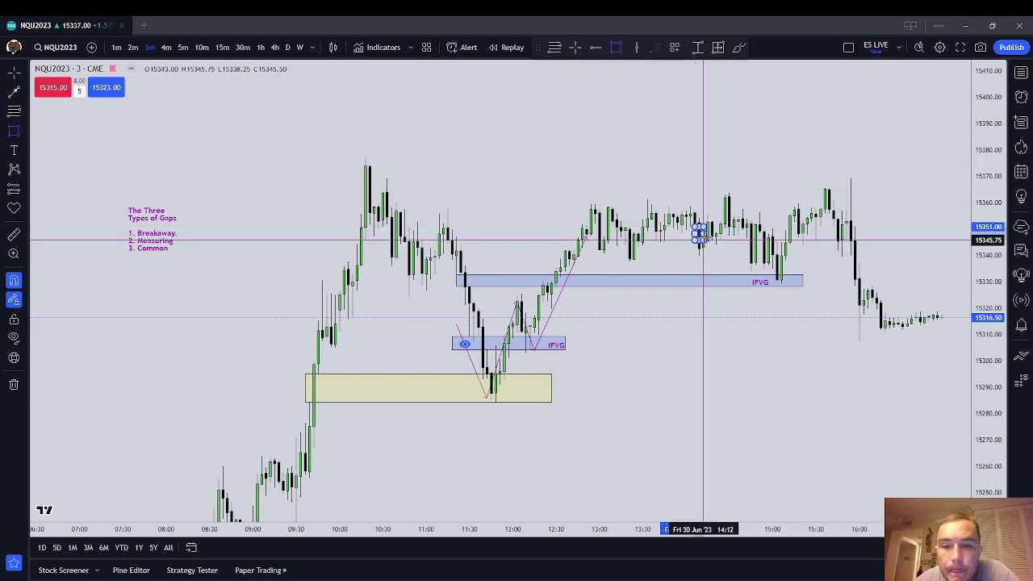
pyautogui.click(705, 242)
pyautogui.click(721, 256)
pyautogui.moveTo(743, 244); pyautogui.dragTo(568, 261)
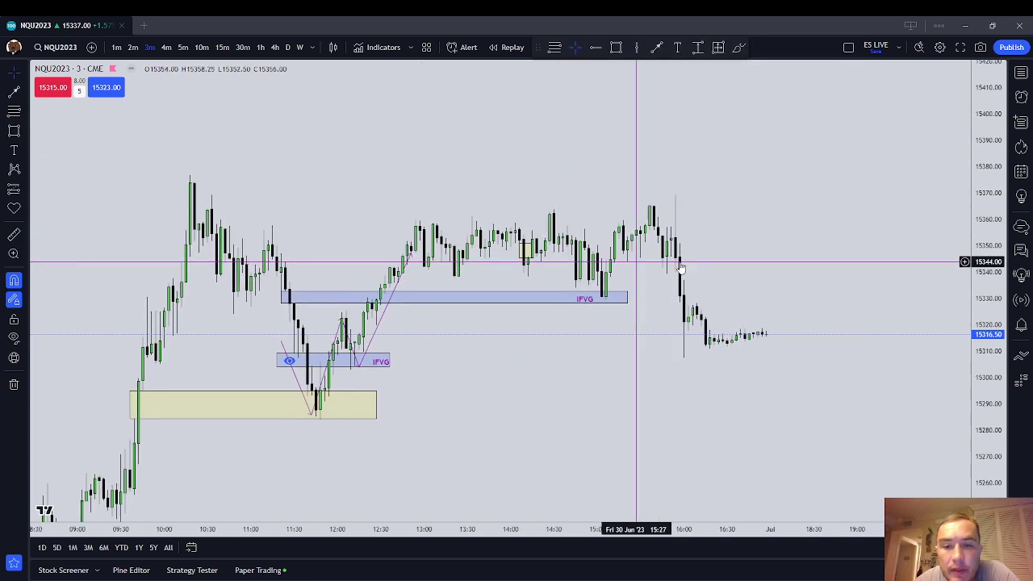
pyautogui.moveTo(747, 266); pyautogui.dragTo(800, 203)
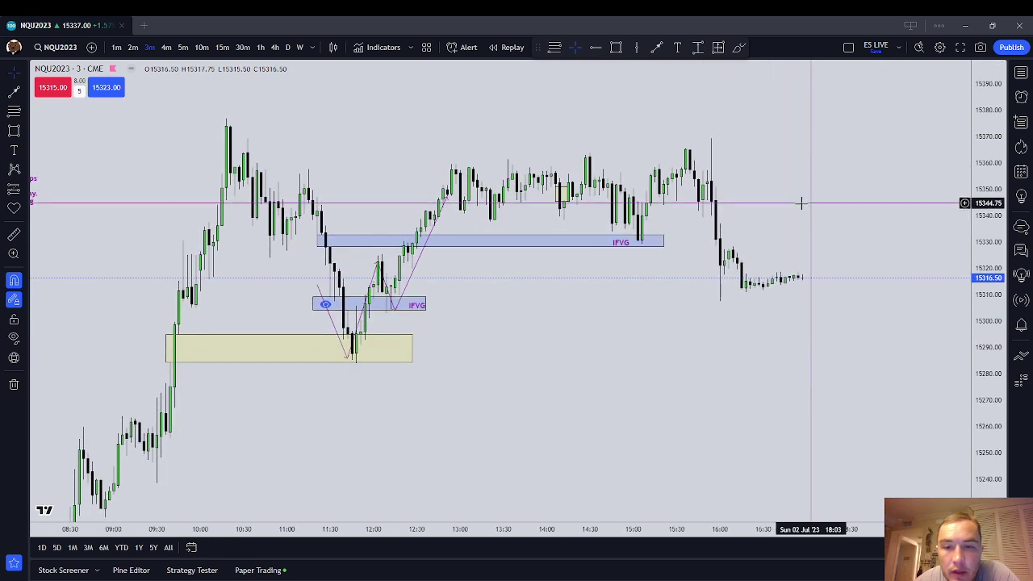
# Draw a small rectangle over the gap in the 15:09 to 15:15 rise, with its upper edge at 15352.50.
pyautogui.click(14, 131)
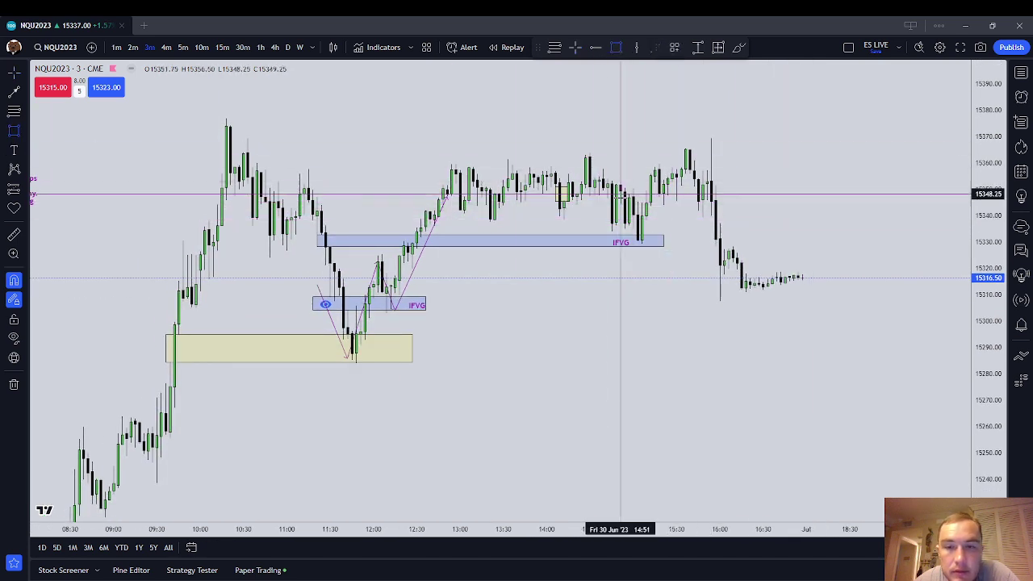
pyautogui.click(646, 191)
pyautogui.press('Escape')
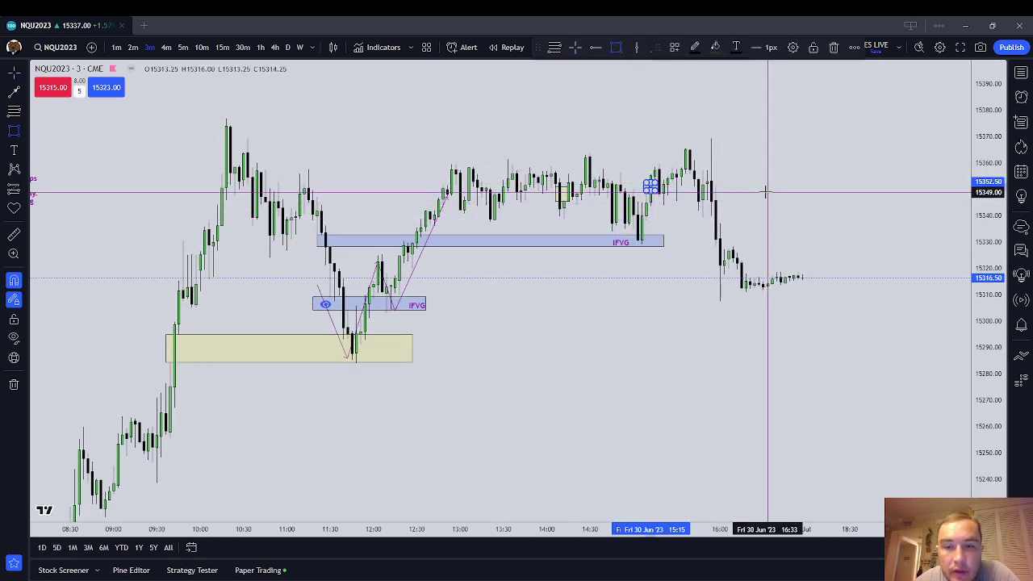
pyautogui.moveTo(766, 191); pyautogui.dragTo(691, 264)
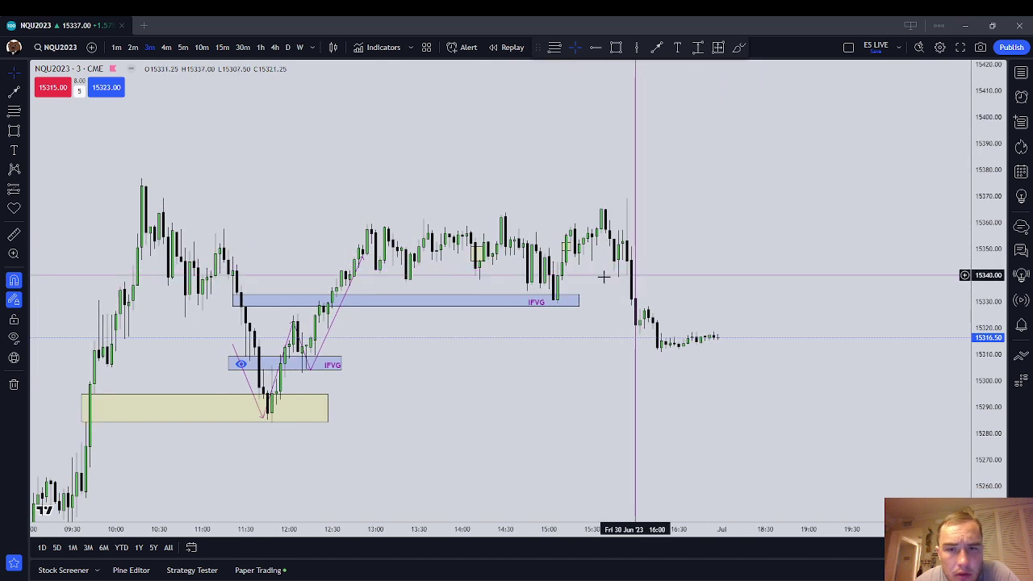
# Extend the start of the 14:06 gap rectangle back to about 14:00.
pyautogui.moveTo(986, 374); pyautogui.dragTo(986, 203)
pyautogui.scroll(2, 722, 281)
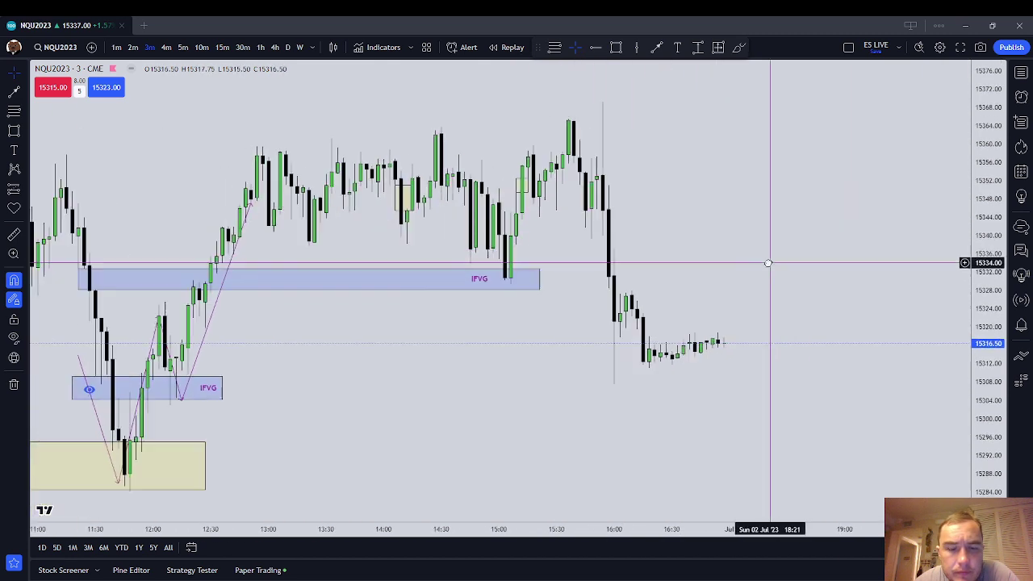
pyautogui.click(384, 198)
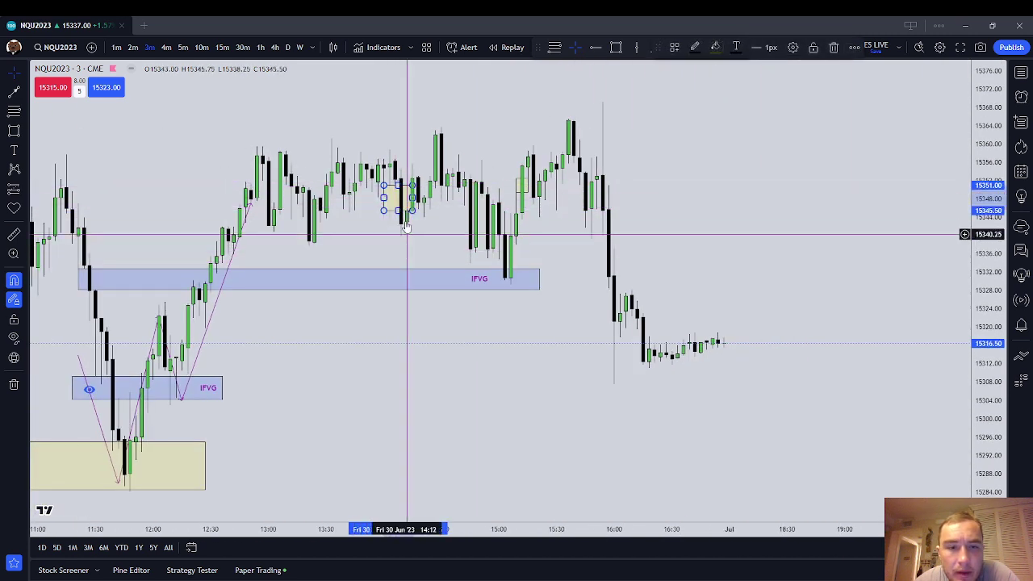
pyautogui.click(563, 195)
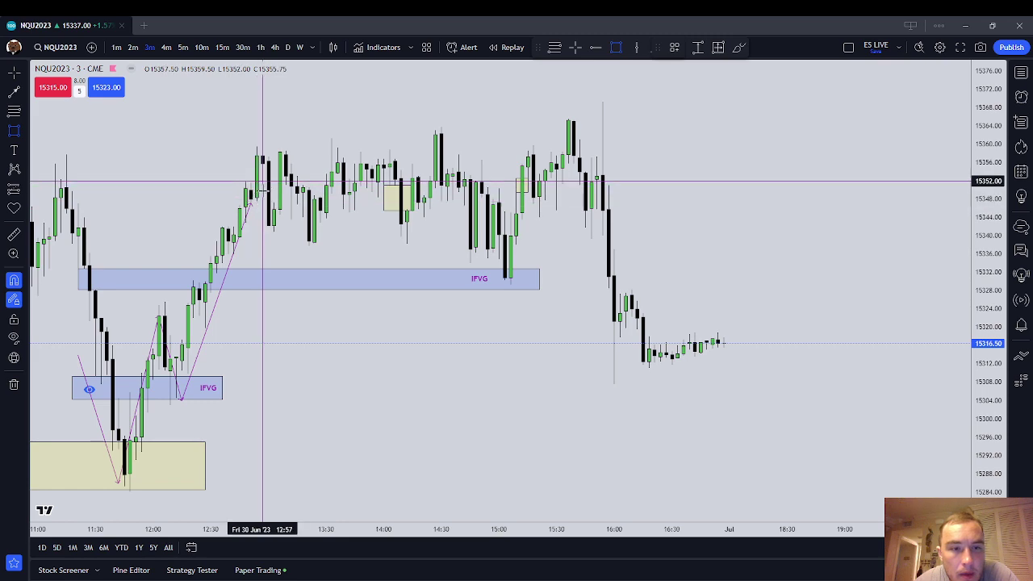
# Draw a rectangle over the gap from 12:57 to about 13:09, between 15347.25 and 15352.00.
pyautogui.click(276, 202)
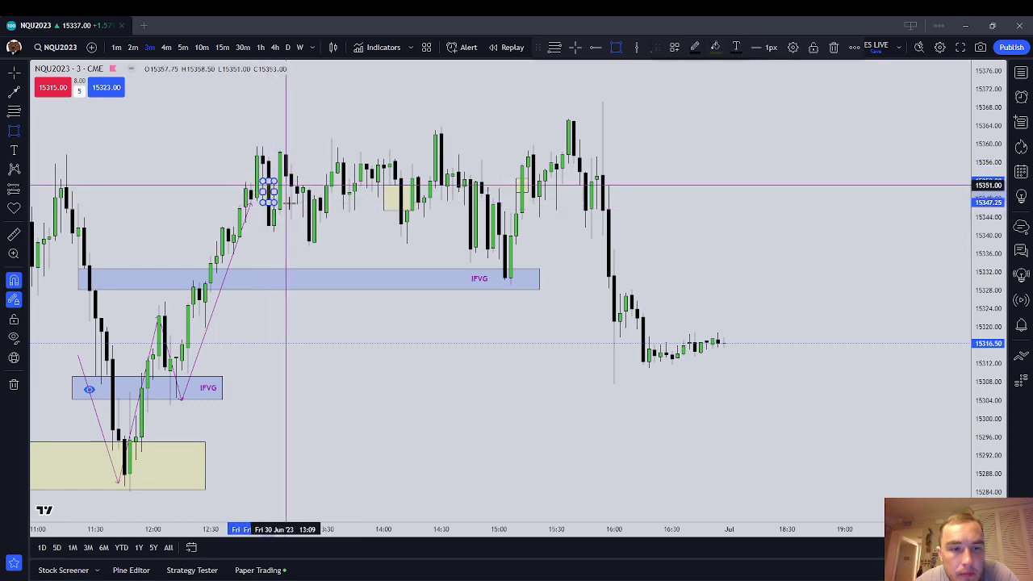
pyautogui.click(273, 201)
pyautogui.moveTo(393, 414); pyautogui.dragTo(552, 286)
pyautogui.scroll(-5, 597, 283)
pyautogui.moveTo(986, 225); pyautogui.dragTo(987, 344)
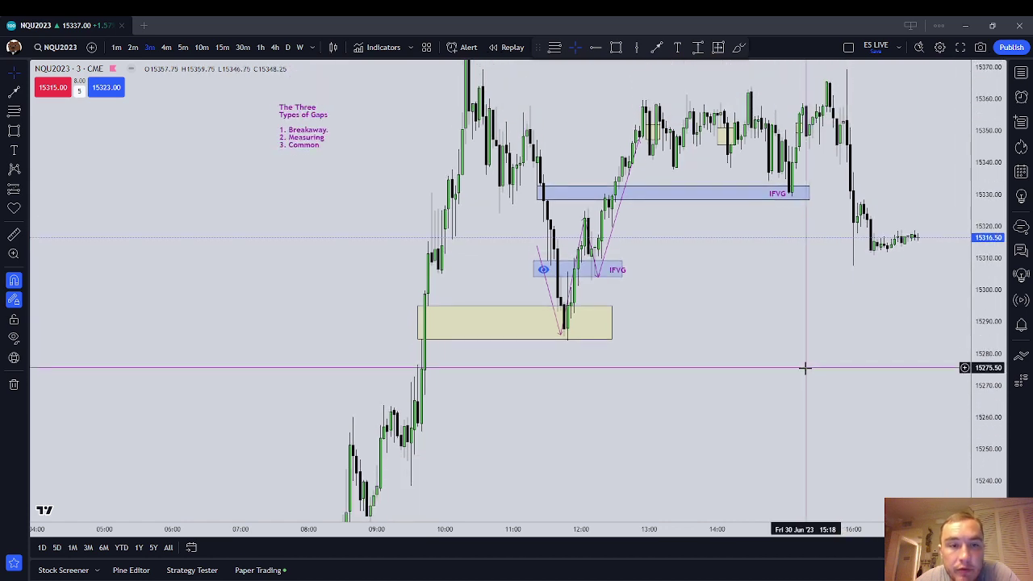
# Move the gap-types note closer to the morning rally, above the yellow gap rectangle.
pyautogui.moveTo(806, 369); pyautogui.dragTo(796, 380)
pyautogui.click(296, 129)
pyautogui.moveTo(701, 385); pyautogui.dragTo(719, 313)
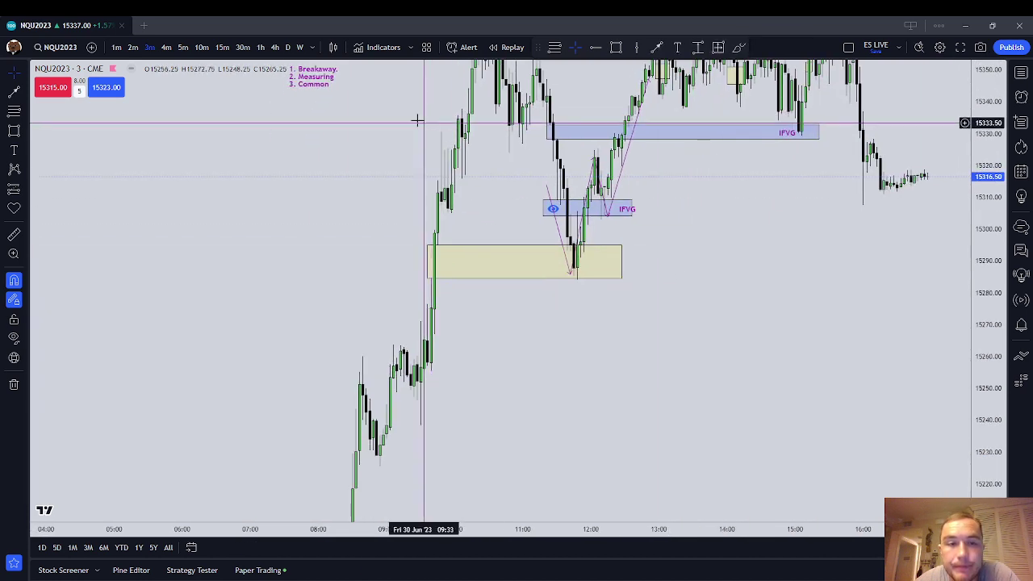
pyautogui.moveTo(323, 87); pyautogui.dragTo(389, 121)
pyautogui.click(484, 205)
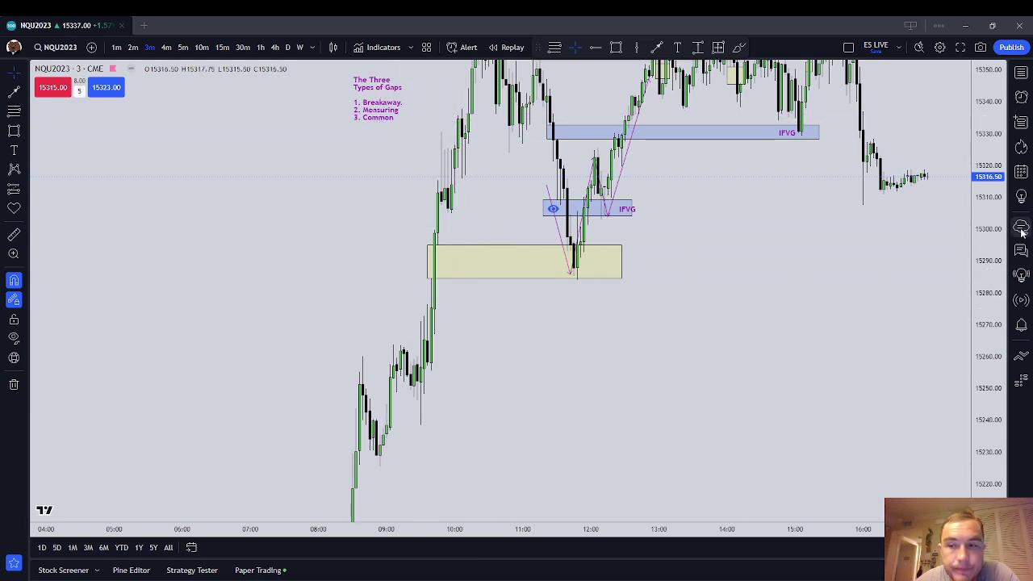
# Examine the marked gaps across the session, compare them on the 1-minute timeframe, and return to the 3-minute chart.
pyautogui.moveTo(989, 192); pyautogui.dragTo(988, 306)
pyautogui.moveTo(782, 296); pyautogui.dragTo(672, 348)
pyautogui.click(685, 234)
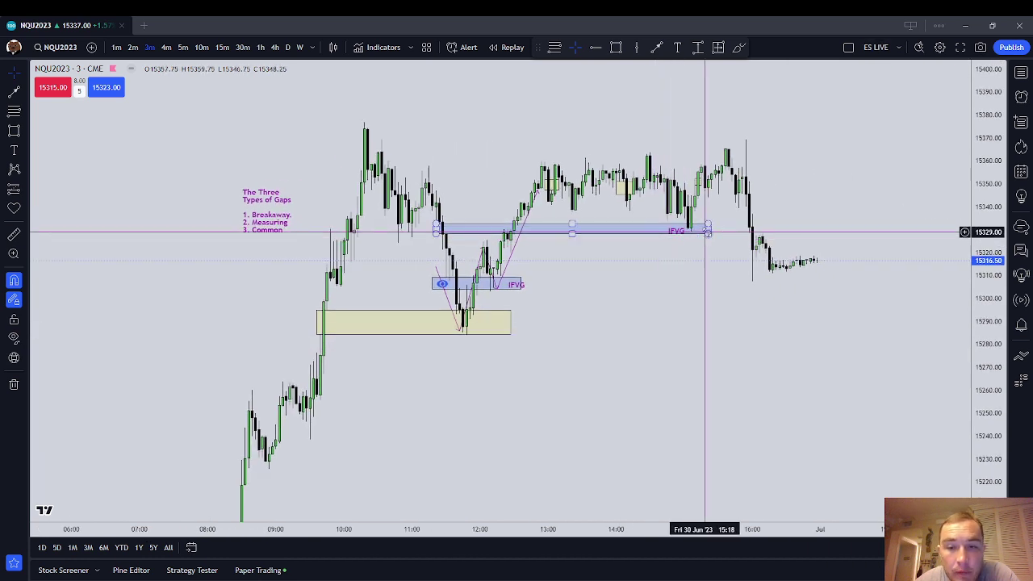
pyautogui.click(800, 292)
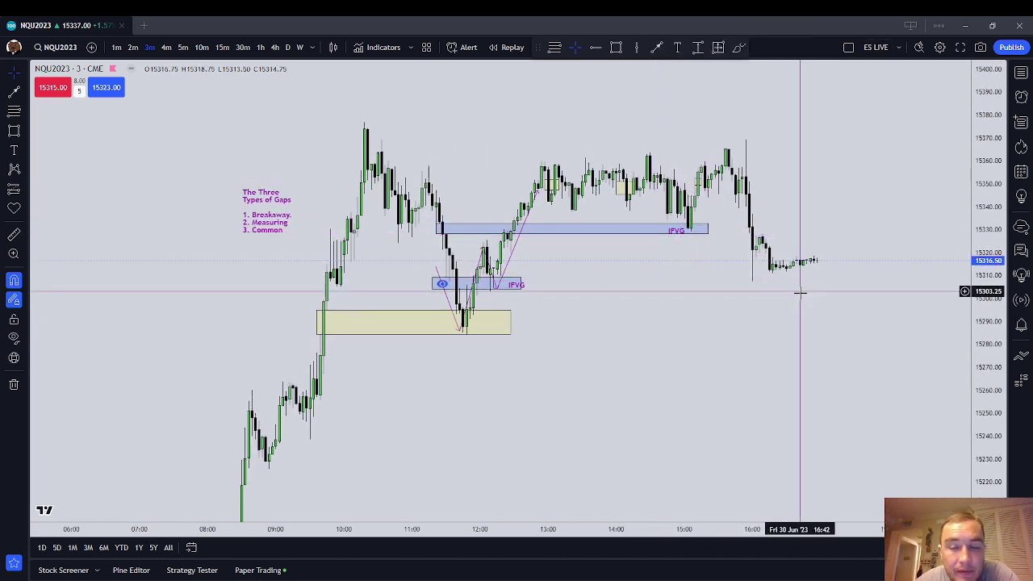
pyautogui.moveTo(691, 411); pyautogui.dragTo(698, 389)
pyautogui.click(124, 47)
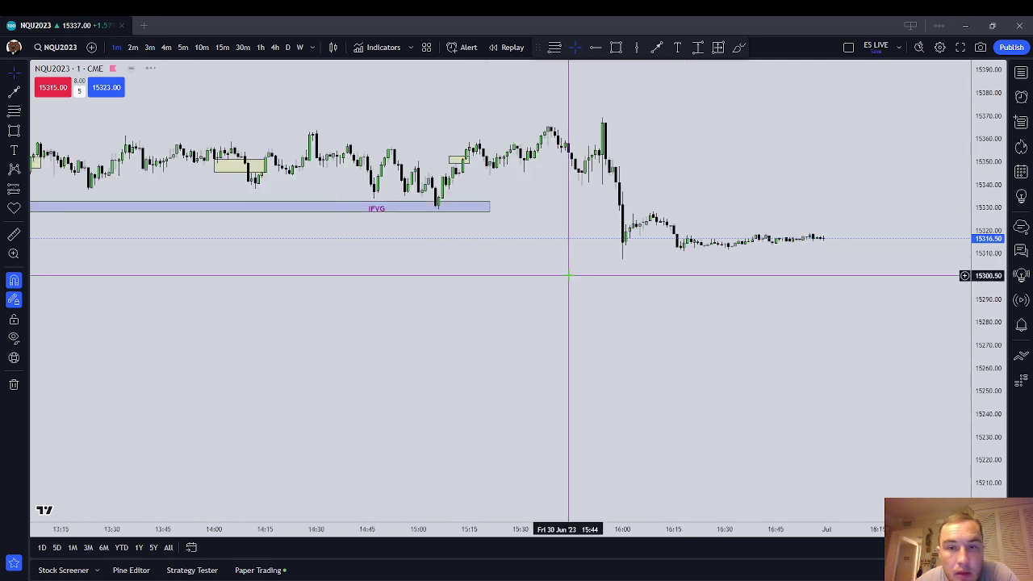
pyautogui.moveTo(452, 212); pyautogui.dragTo(508, 361)
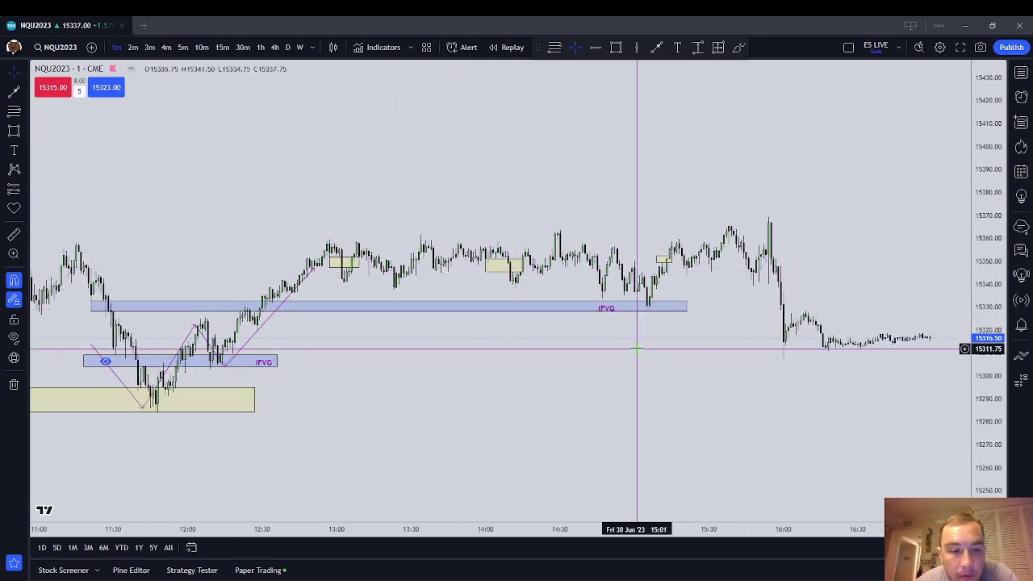
pyautogui.scroll(-1, 583, 364)
pyautogui.moveTo(561, 376); pyautogui.dragTo(749, 293)
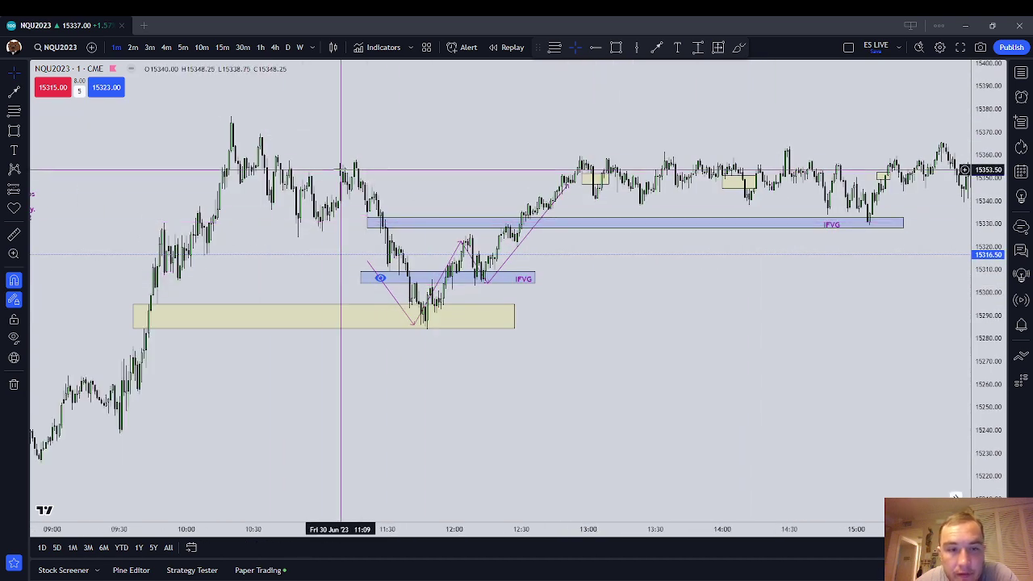
pyautogui.click(154, 52)
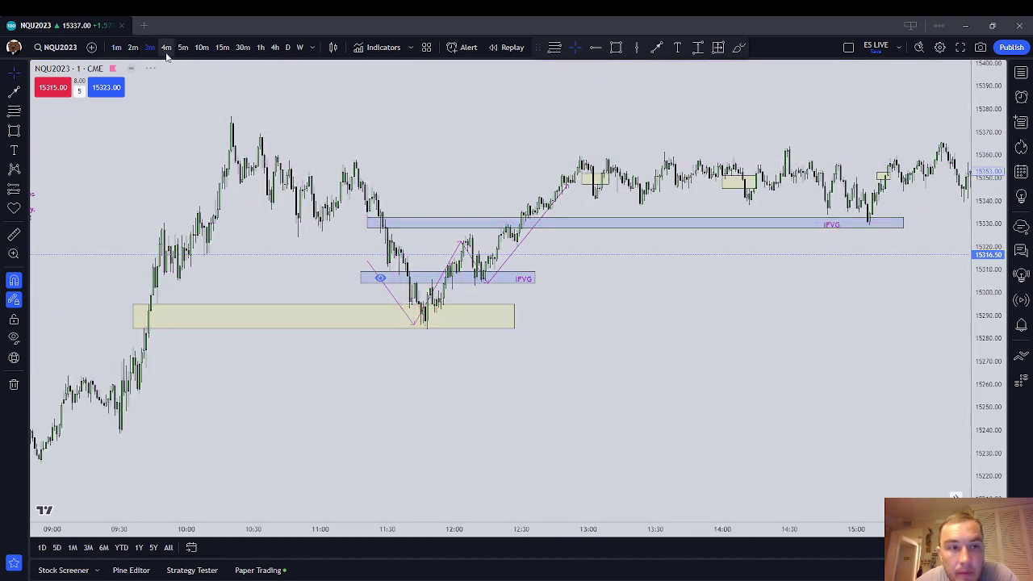
# Move the gap-types note down beside the morning rally, level with the large yellow gap rectangle.
pyautogui.moveTo(595, 360); pyautogui.dragTo(326, 134)
pyautogui.moveTo(988, 195); pyautogui.dragTo(997, 285)
pyautogui.scroll(-4, 786, 253)
pyautogui.moveTo(786, 255)
pyautogui.mouseDown()
pyautogui.moveTo(698, 372)
pyautogui.moveTo(865, 191)
pyautogui.moveTo(764, 293)
pyautogui.moveTo(726, 313)
pyautogui.mouseUp()
pyautogui.click(575, 169)
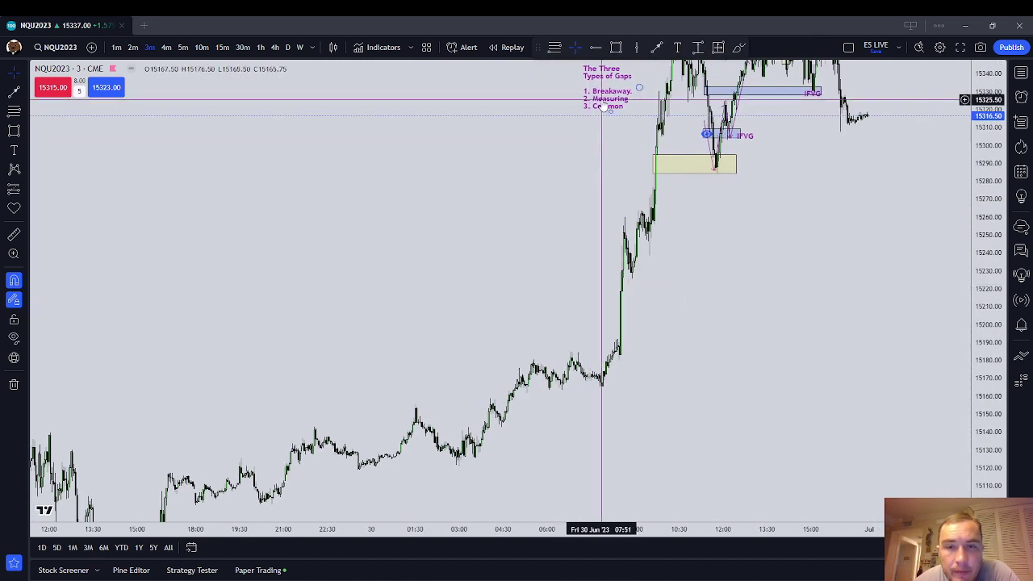
pyautogui.moveTo(636, 87); pyautogui.dragTo(604, 174)
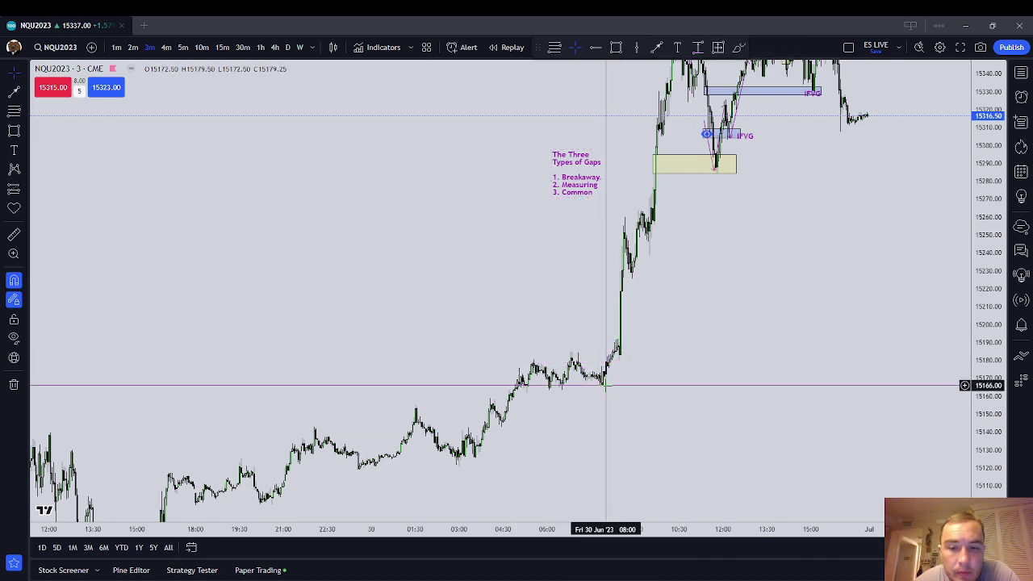
# Draw a rectangle over the overnight gap near 03:45, from 15133.50 to 15135.75, and extend its end to about 04:21.
pyautogui.moveTo(558, 458); pyautogui.dragTo(713, 334)
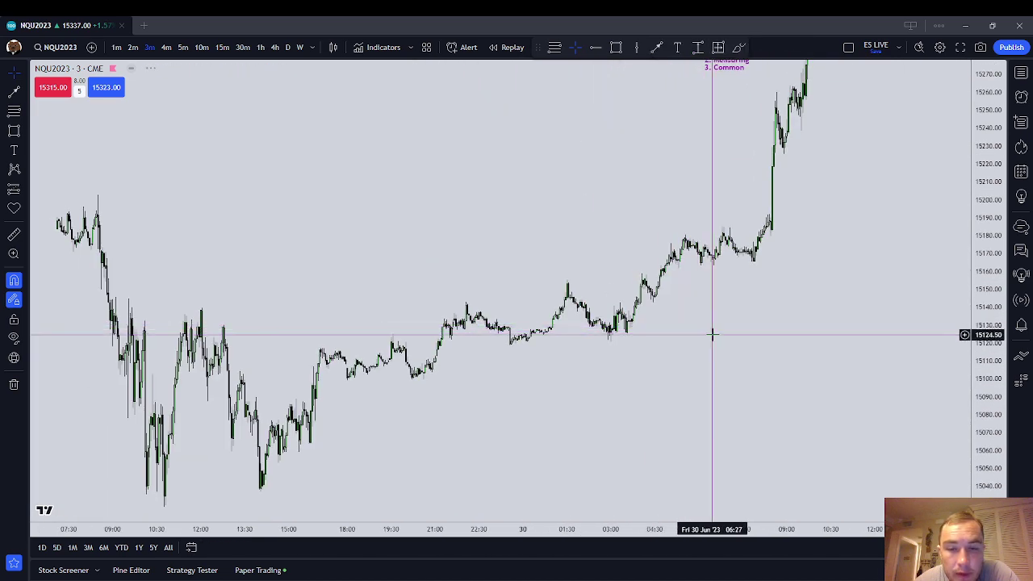
pyautogui.scroll(6, 714, 336)
pyautogui.moveTo(983, 432); pyautogui.dragTo(983, 120)
pyautogui.moveTo(514, 417); pyautogui.dragTo(685, 411)
pyautogui.scroll(2, 685, 411)
pyautogui.click(14, 131)
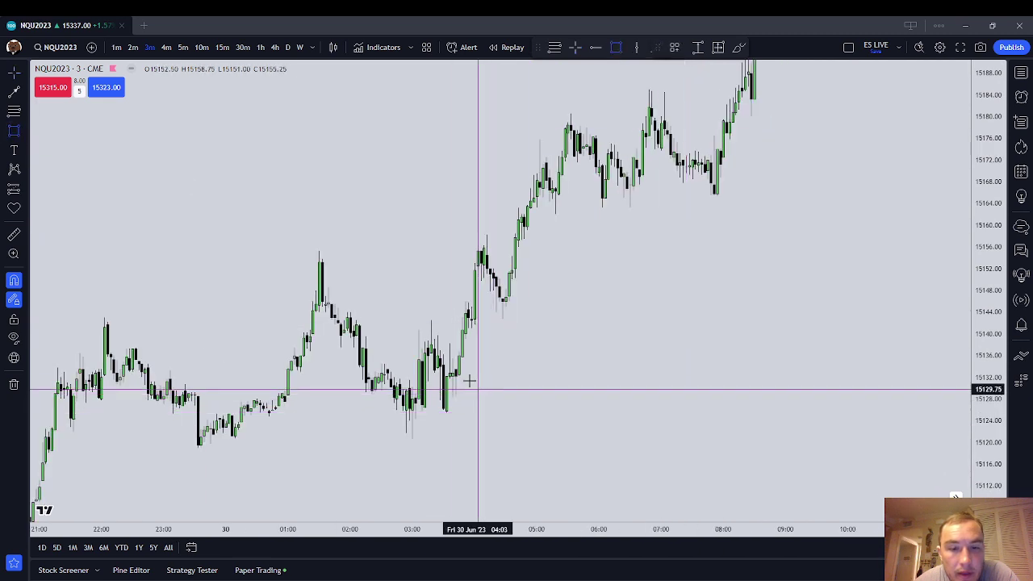
pyautogui.click(463, 358)
pyautogui.click(503, 363)
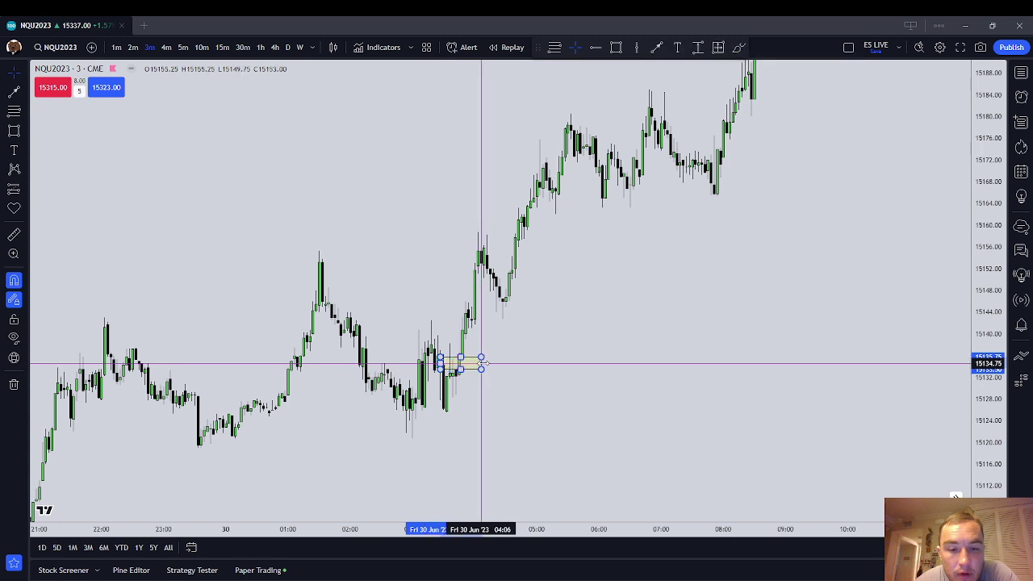
pyautogui.moveTo(496, 362); pyautogui.dragTo(490, 363)
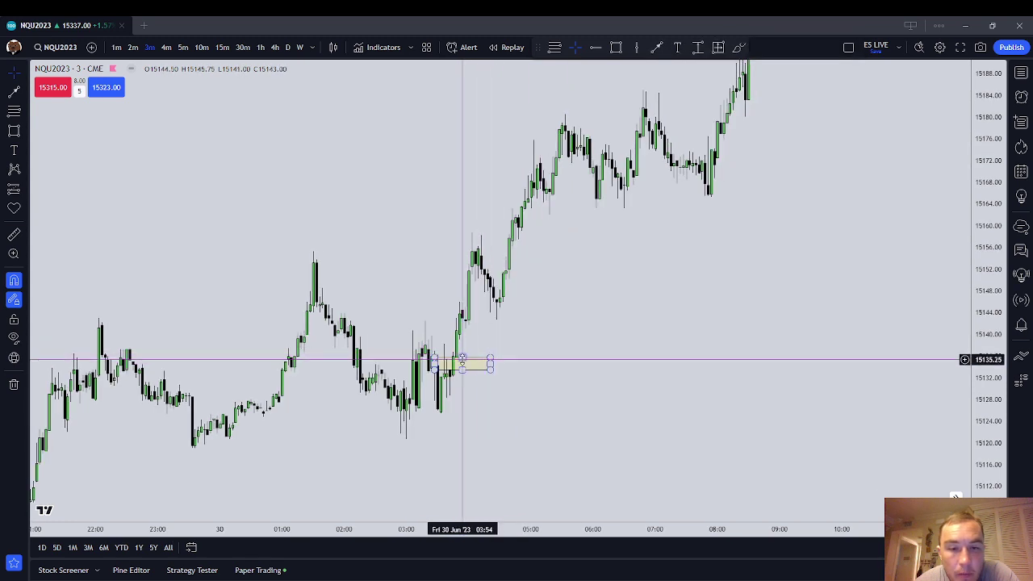
# Draw a second rectangle over the gap at 03:45 from 15136.75 to 15139.00, extend its end to 04:21, and fill it pink.
pyautogui.hotkey('alt', 'shift', 'r')
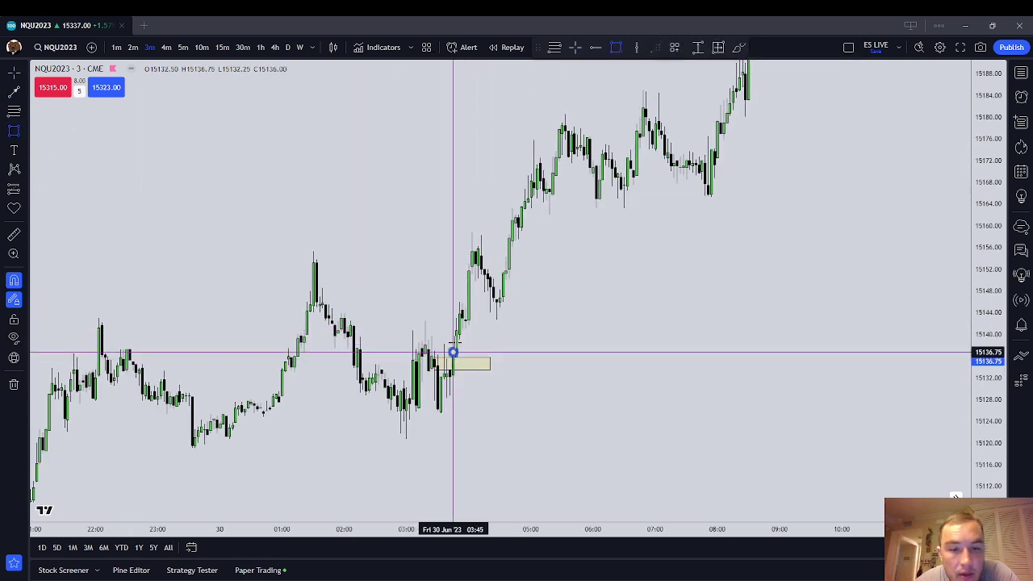
pyautogui.press('Escape')
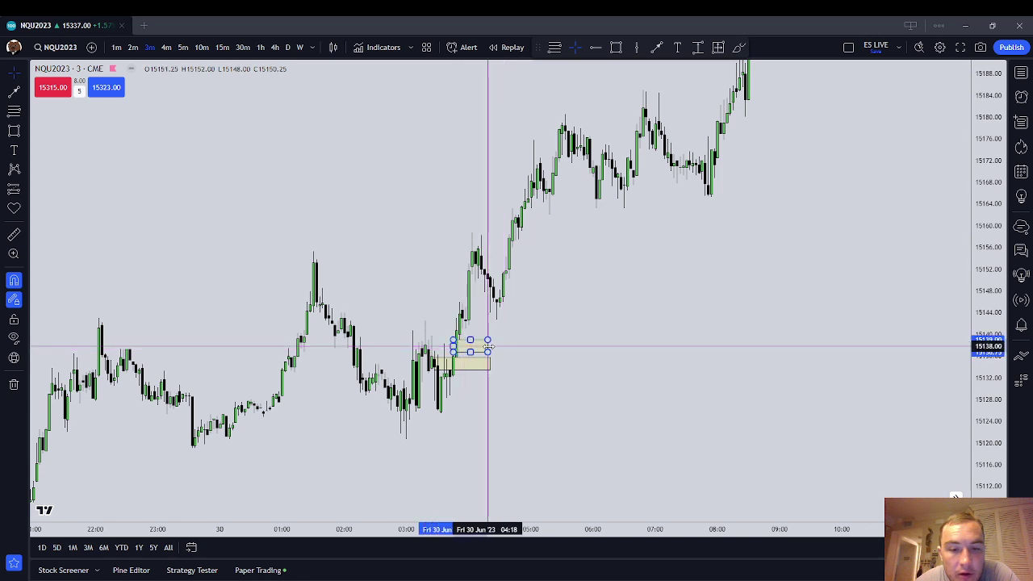
pyautogui.click(487, 347)
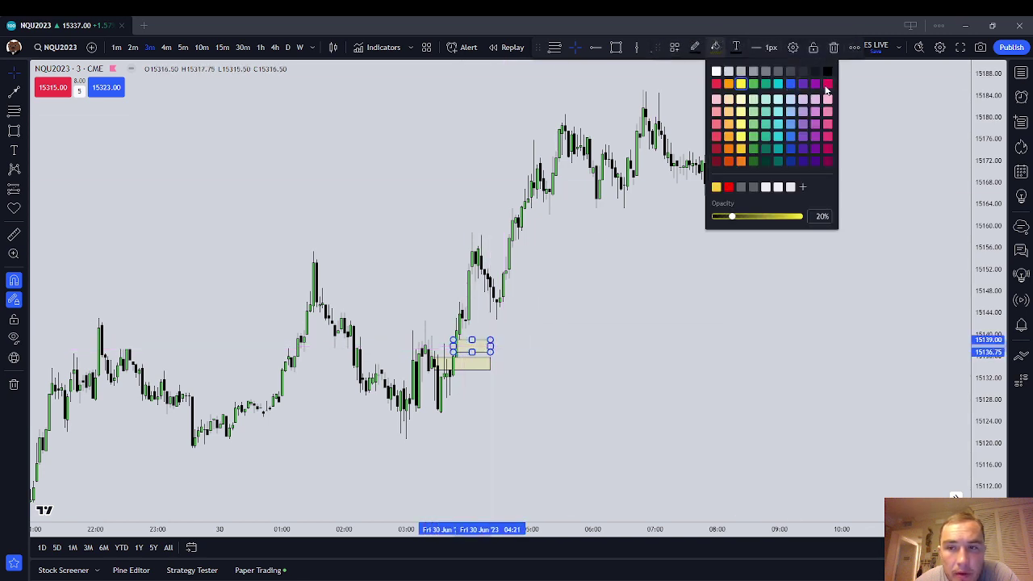
pyautogui.click(826, 86)
pyautogui.click(715, 315)
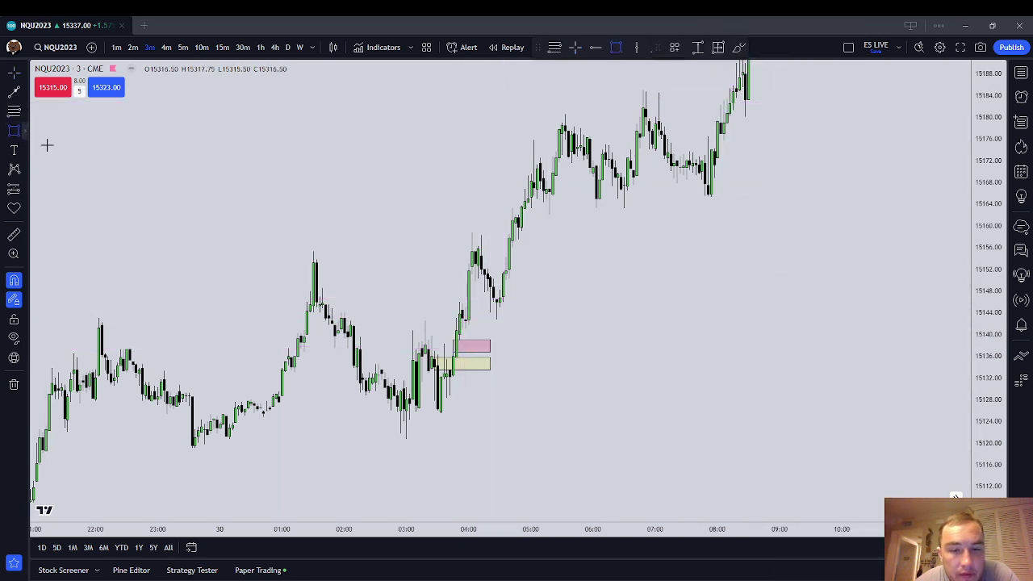
# Draw a tall rectangle from the swing low at 15125.50 up to the pink gap's upper edge, and move it above the gap.
pyautogui.moveTo(462, 428)
pyautogui.mouseDown()
pyautogui.moveTo(459, 339)
pyautogui.moveTo(501, 332)
pyautogui.moveTo(451, 335)
pyautogui.mouseUp()
pyautogui.click(461, 340)
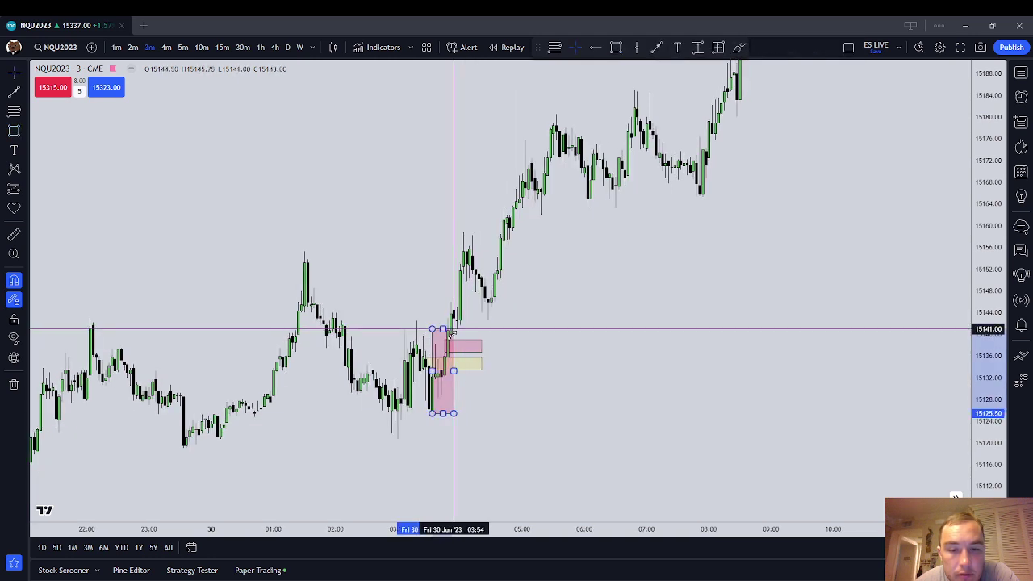
pyautogui.click(518, 382)
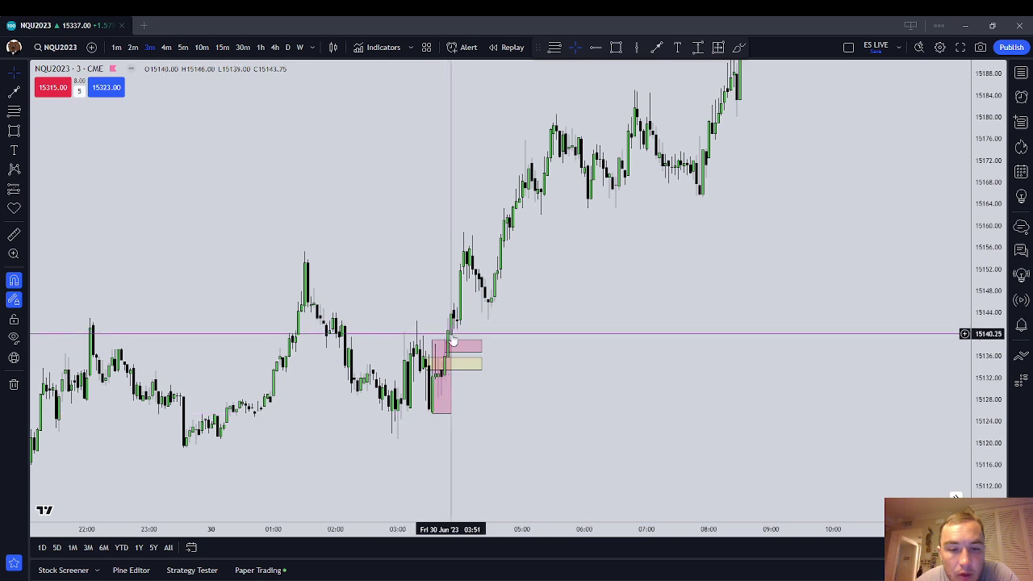
pyautogui.moveTo(449, 359); pyautogui.dragTo(463, 268)
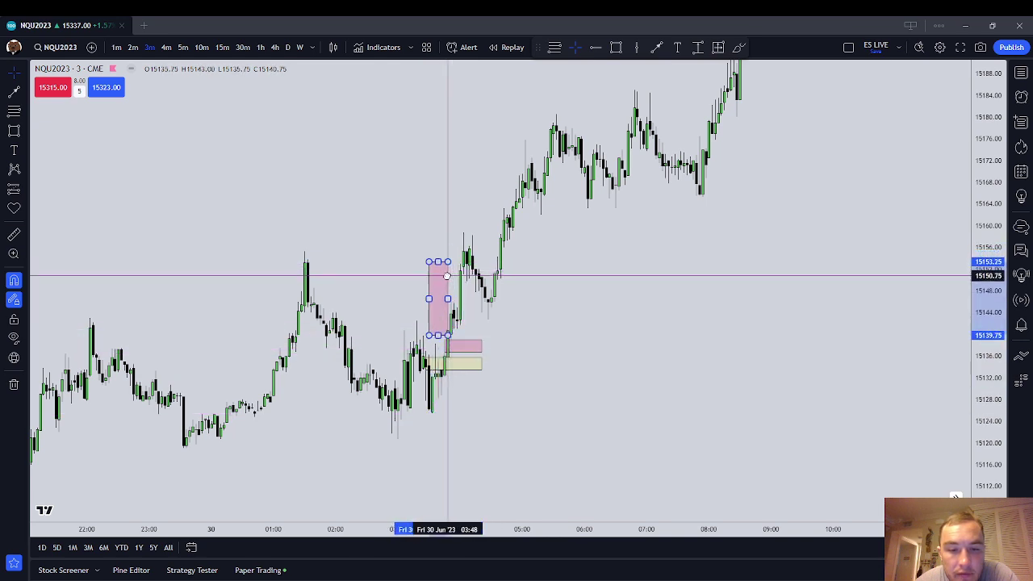
pyautogui.click(490, 277)
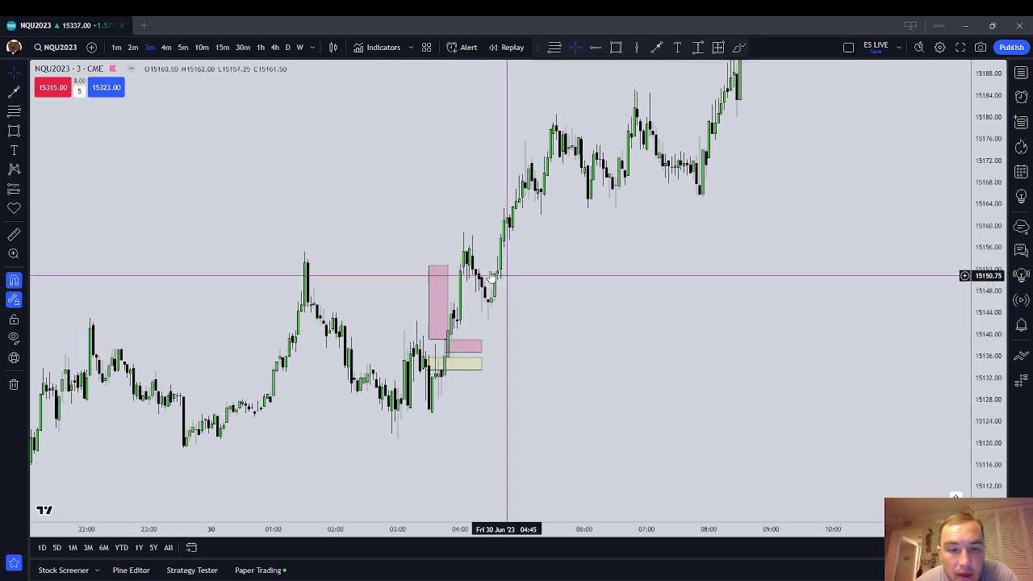
# Clone the tall rectangle and stack both copies end to end above the pink gap, the upper one spanning 15152.50 to 15166.00.
pyautogui.rightClick(449, 299)
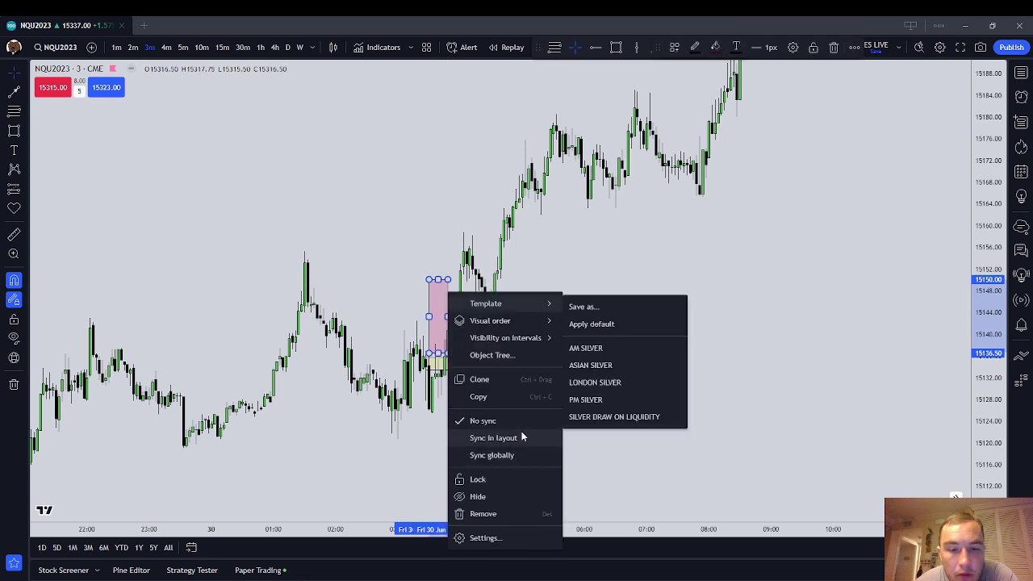
pyautogui.click(497, 378)
pyautogui.moveTo(449, 279); pyautogui.dragTo(478, 235)
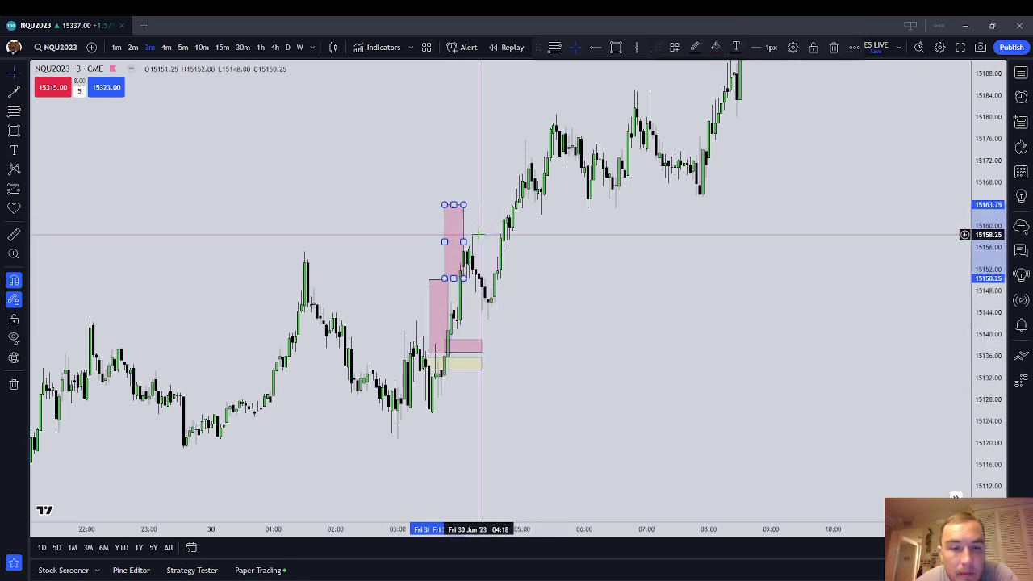
pyautogui.click(478, 236)
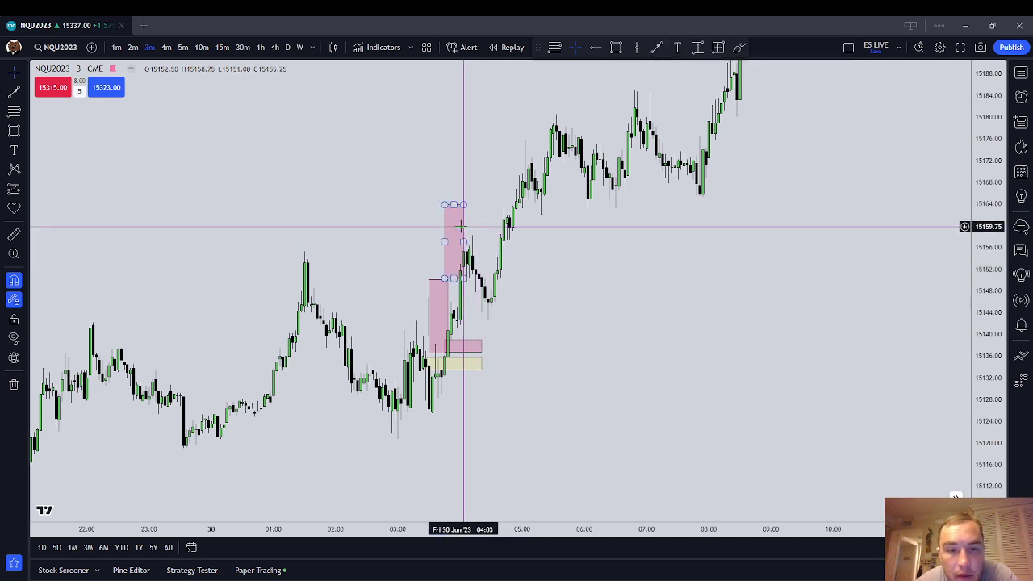
pyautogui.moveTo(464, 232); pyautogui.dragTo(488, 203)
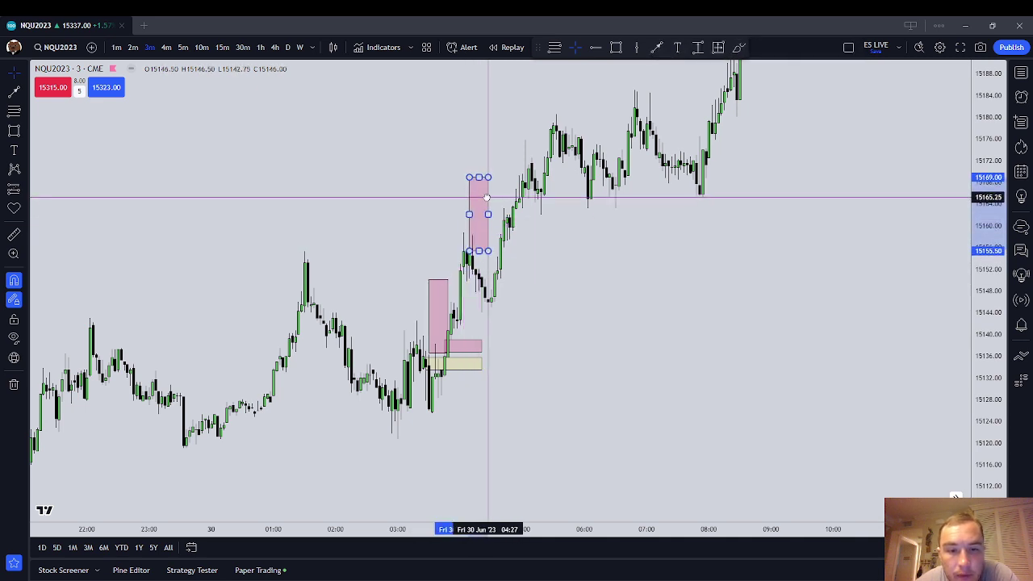
pyautogui.click(447, 298)
pyautogui.moveTo(447, 298); pyautogui.dragTo(497, 286)
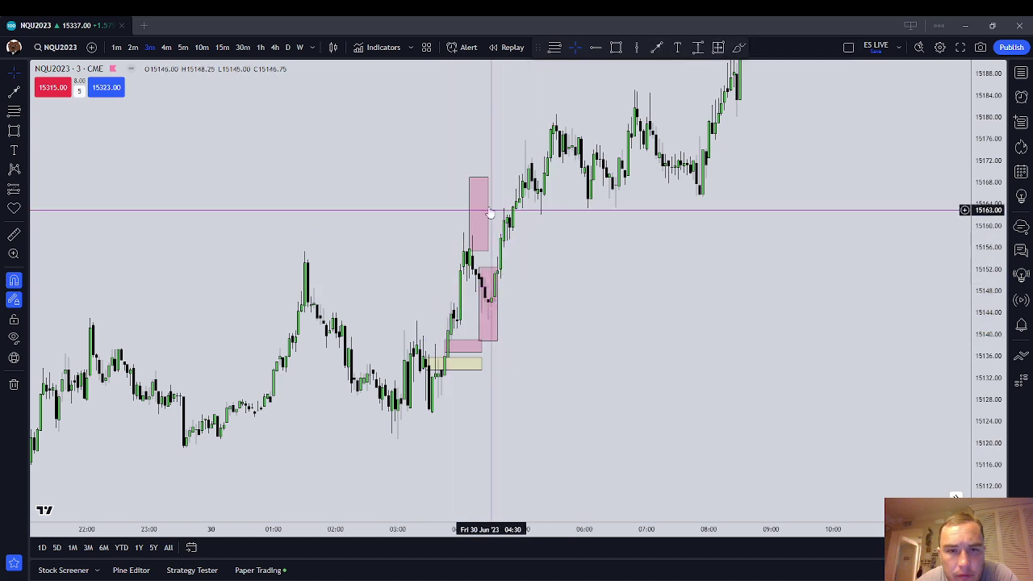
pyautogui.moveTo(486, 205); pyautogui.dragTo(514, 222)
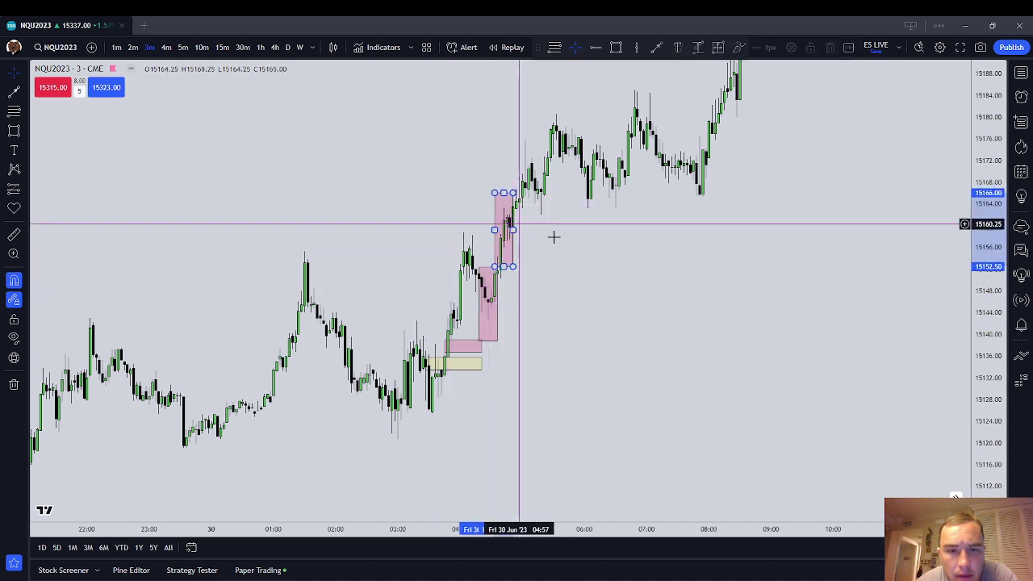
pyautogui.click(553, 238)
# Clone the upper tall rectangle and place the copy directly on top of it, reaching about 15179.75.
pyautogui.rightClick(513, 205)
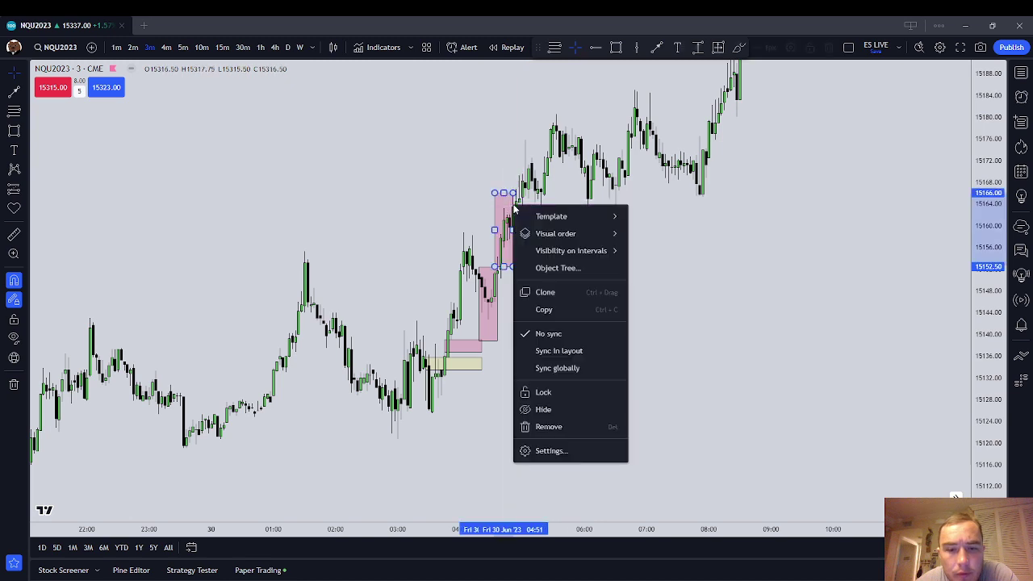
pyautogui.click(570, 292)
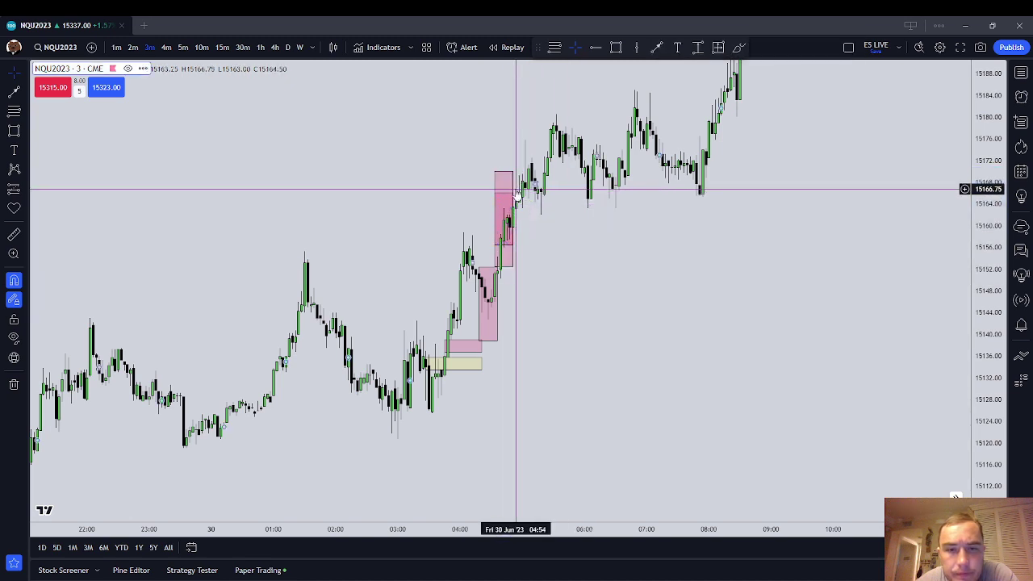
pyautogui.moveTo(511, 185)
pyautogui.mouseDown()
pyautogui.moveTo(532, 118)
pyautogui.moveTo(529, 132)
pyautogui.mouseUp()
pyautogui.click(594, 169)
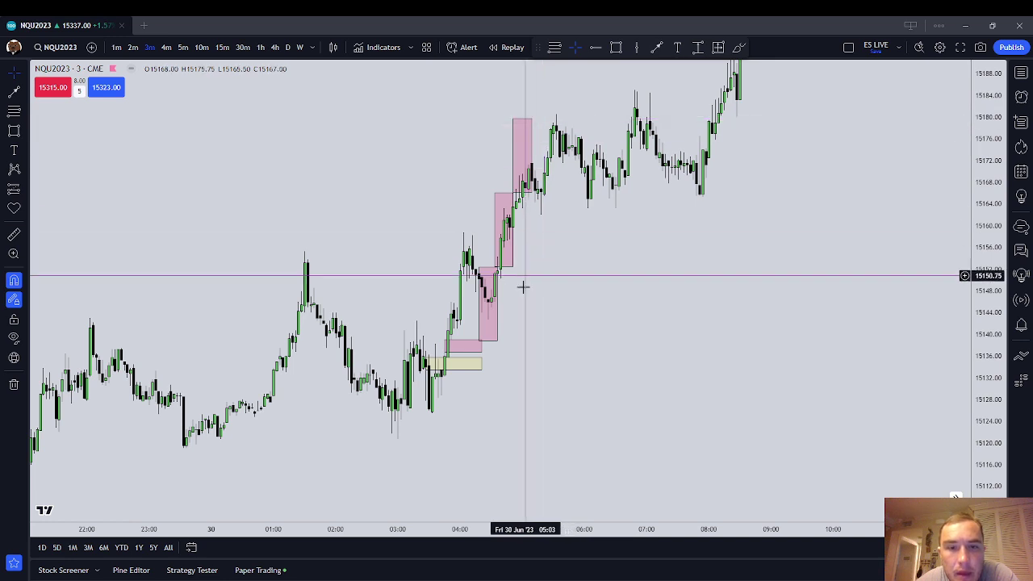
# Remove all the drawn gap and projection rectangles from the chart.
pyautogui.click(467, 369)
pyautogui.moveTo(470, 358); pyautogui.dragTo(471, 346)
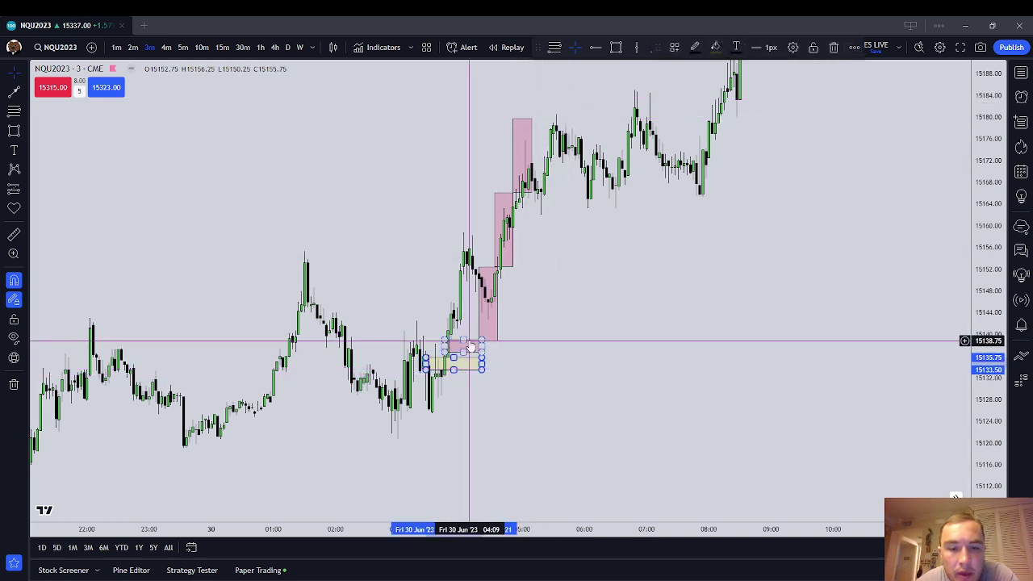
pyautogui.click(469, 339)
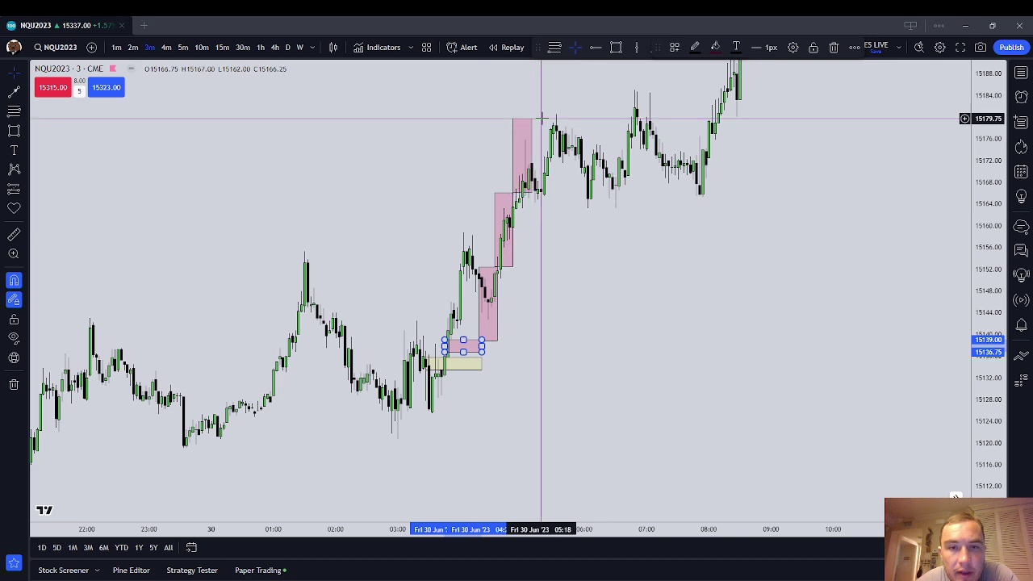
pyautogui.scroll(1, 538, 166)
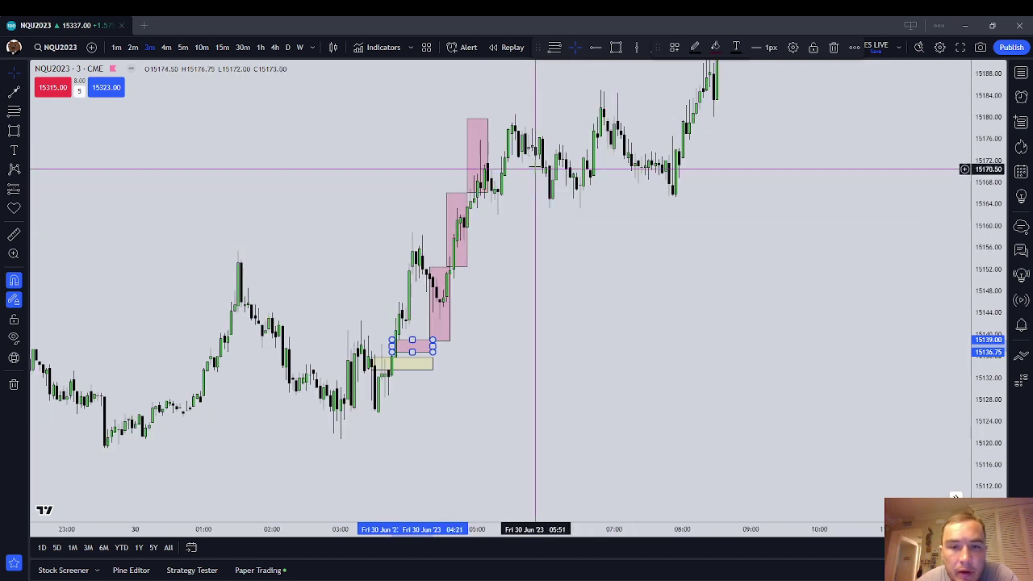
pyautogui.rightClick(522, 345)
pyautogui.click(569, 528)
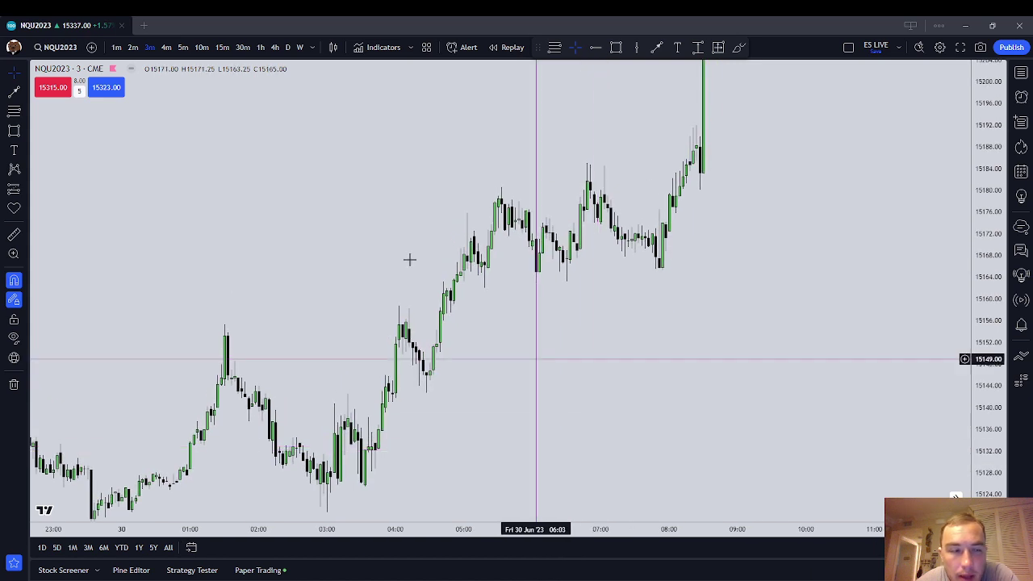
# Draw a rectangle over the gap near 05:18 from 15167.00 to 15169.25, ending at 06:45, and move its start back to 05:09.
pyautogui.click(14, 131)
pyautogui.click(487, 253)
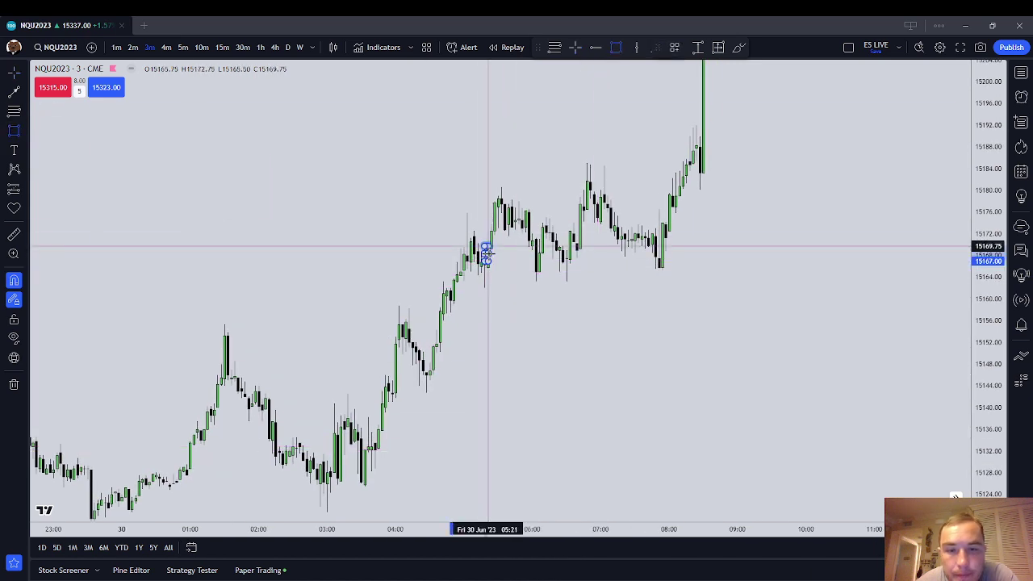
pyautogui.press('Escape')
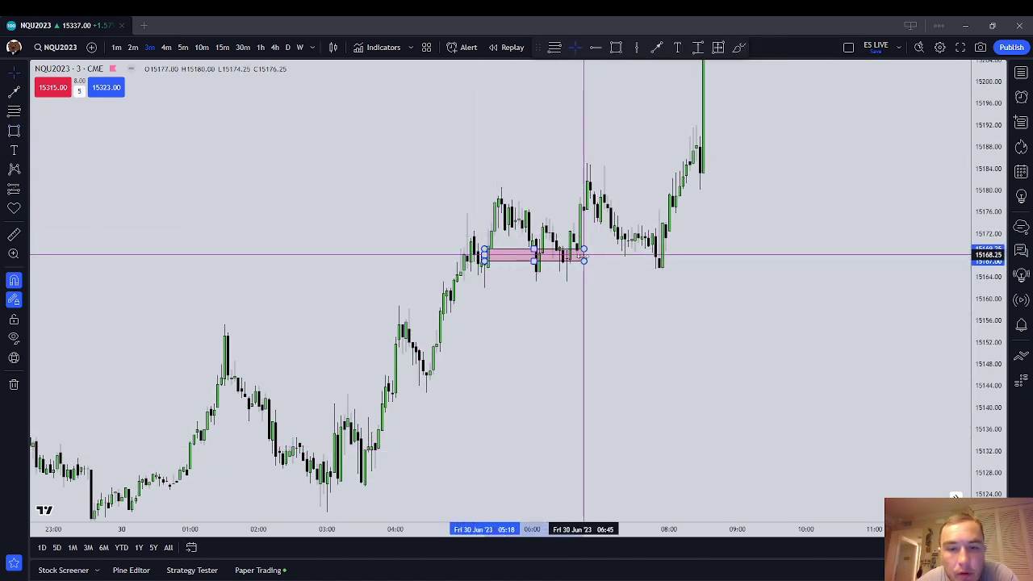
pyautogui.click(583, 260)
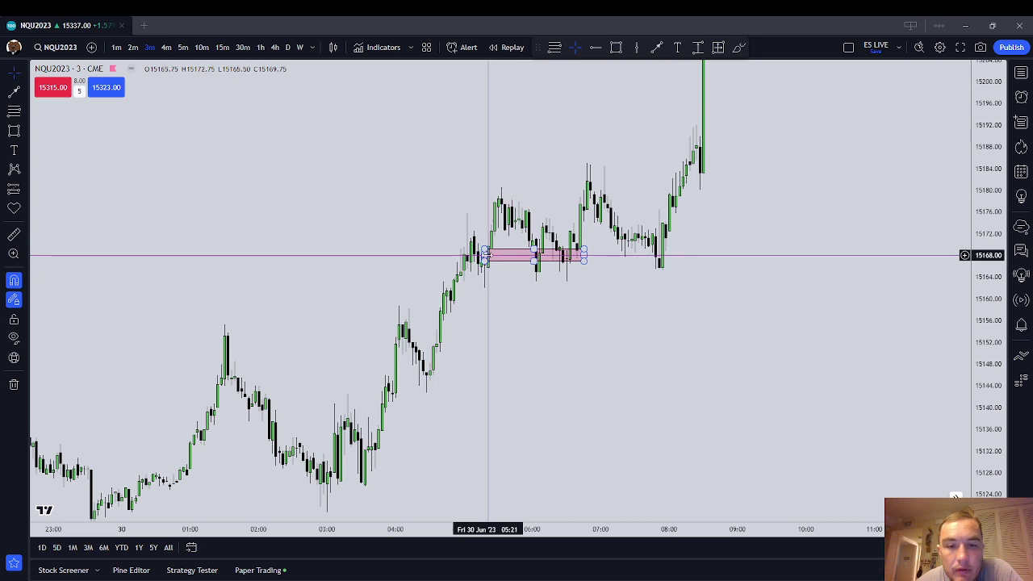
pyautogui.moveTo(488, 255); pyautogui.dragTo(473, 254)
pyautogui.click(523, 304)
# Extend the end of the pink gap rectangle to 08:00, across the later retests.
pyautogui.moveTo(539, 308); pyautogui.dragTo(539, 338)
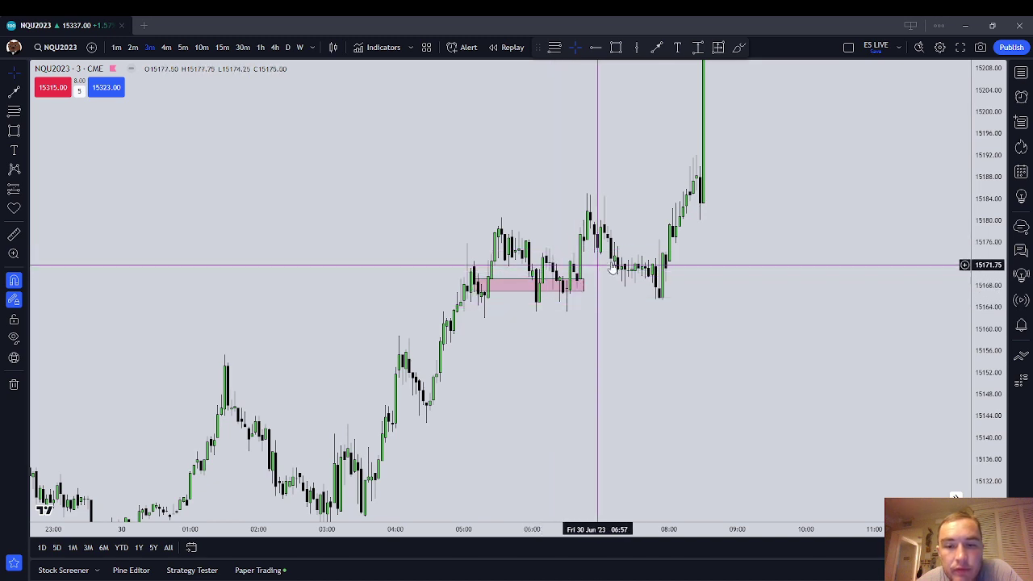
pyautogui.moveTo(664, 283); pyautogui.dragTo(670, 282)
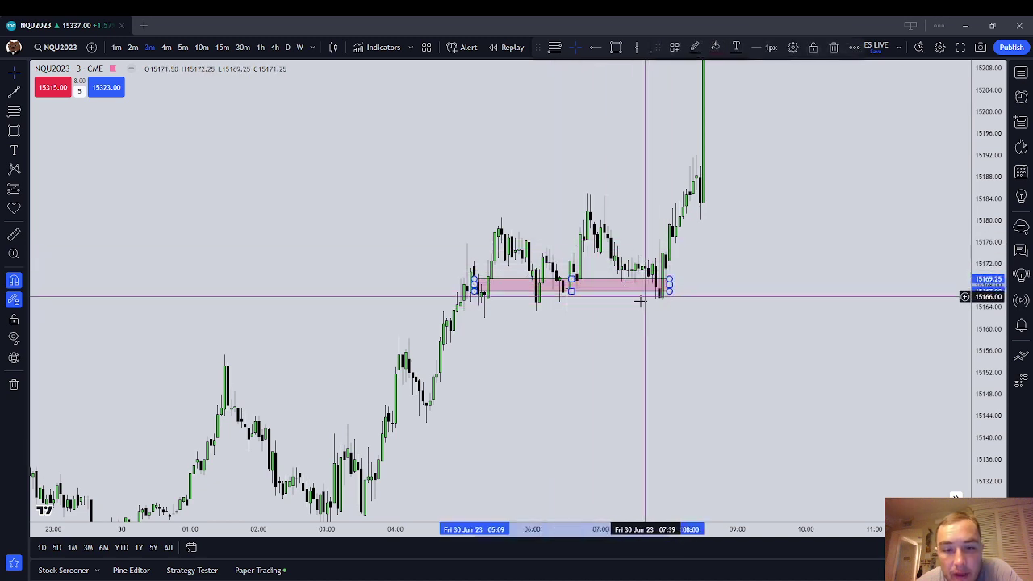
pyautogui.click(624, 325)
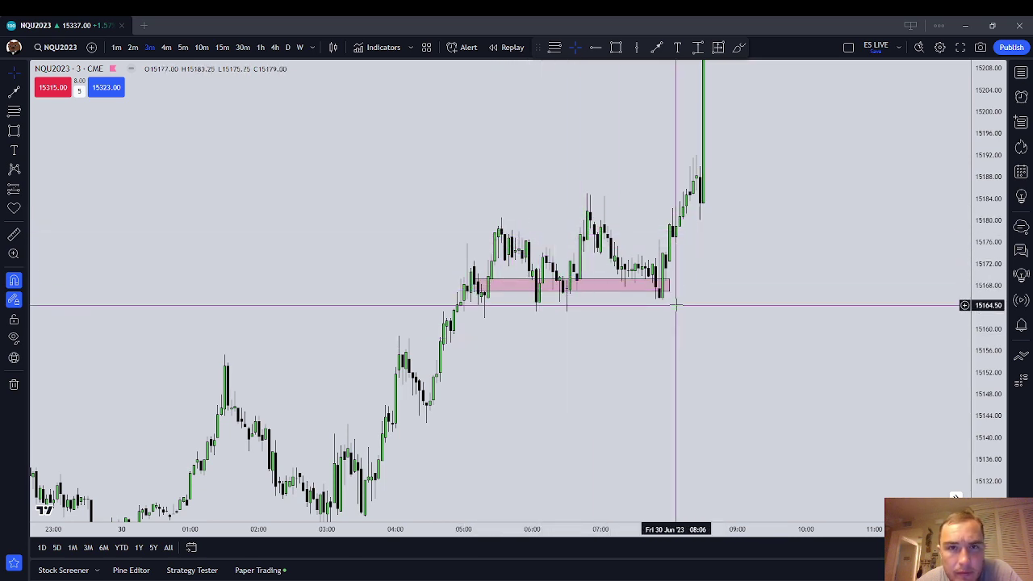
pyautogui.click(475, 285)
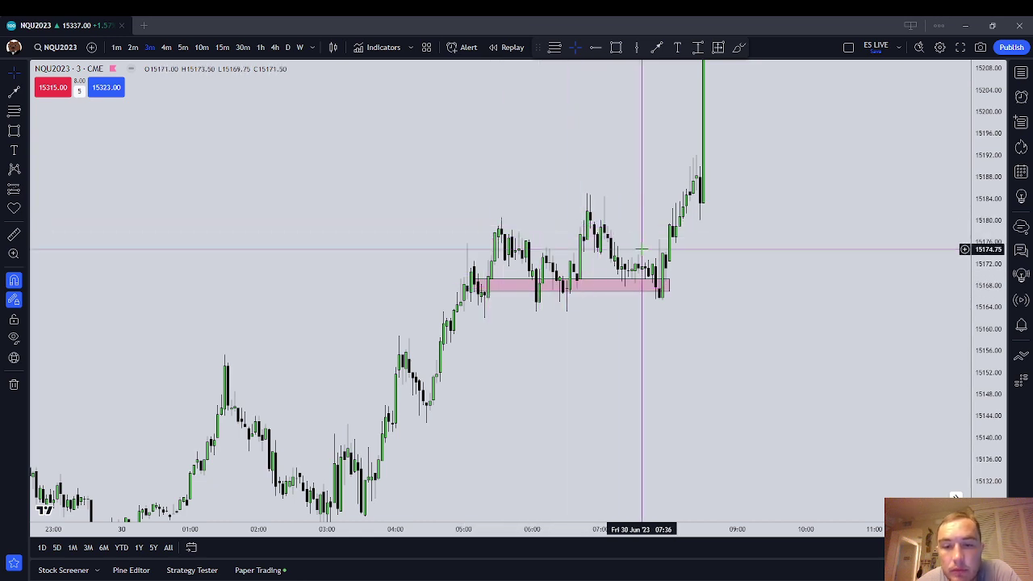
# Move the pink rectangle onto the gap at 07:57 and resize it to span 15174.25 to 15175.75, ending at about 08:15.
pyautogui.moveTo(732, 247); pyautogui.dragTo(613, 364)
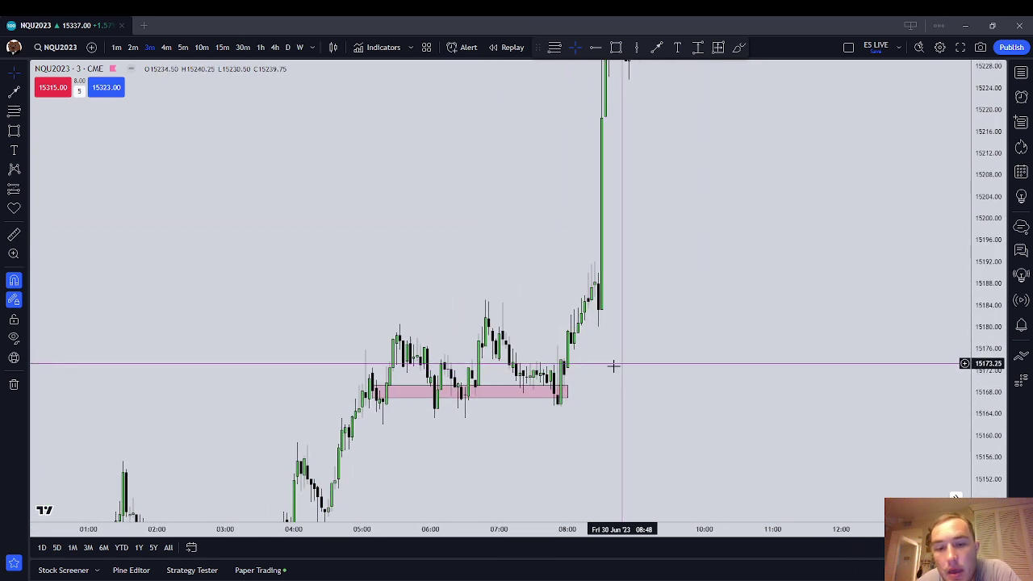
pyautogui.click(533, 391)
pyautogui.moveTo(534, 391); pyautogui.dragTo(715, 351)
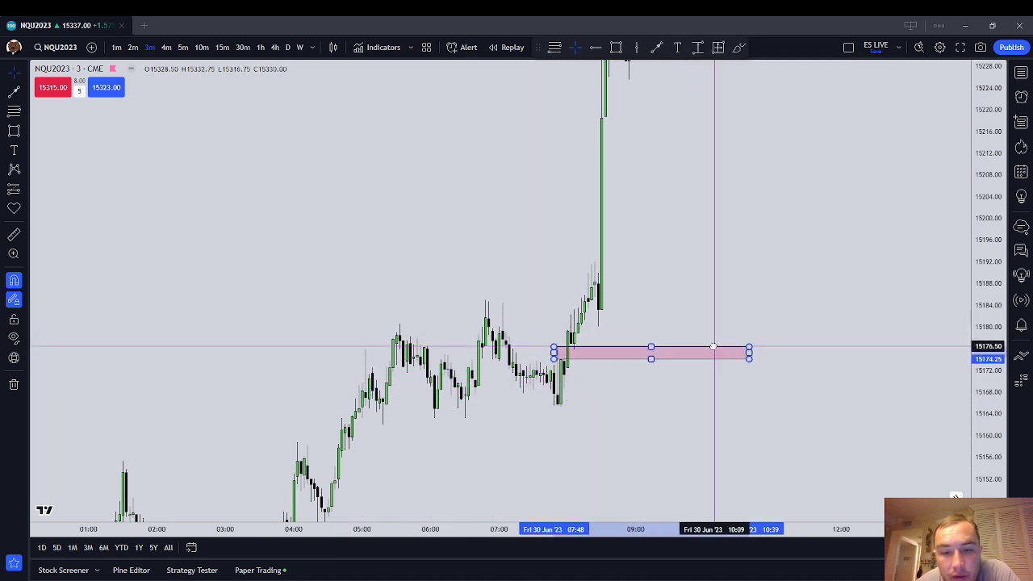
pyautogui.moveTo(554, 353); pyautogui.dragTo(565, 353)
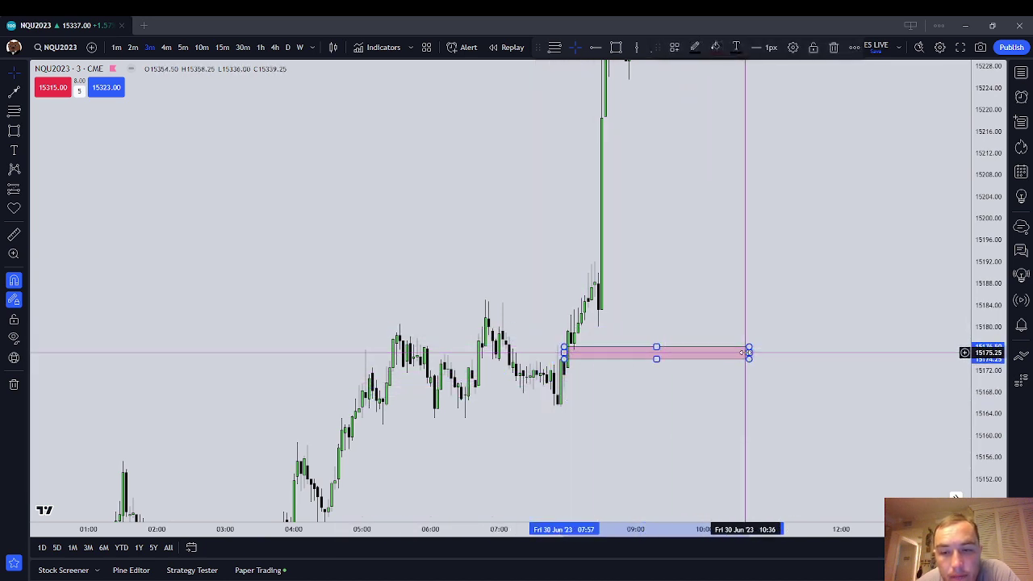
pyautogui.moveTo(749, 352); pyautogui.dragTo(574, 350)
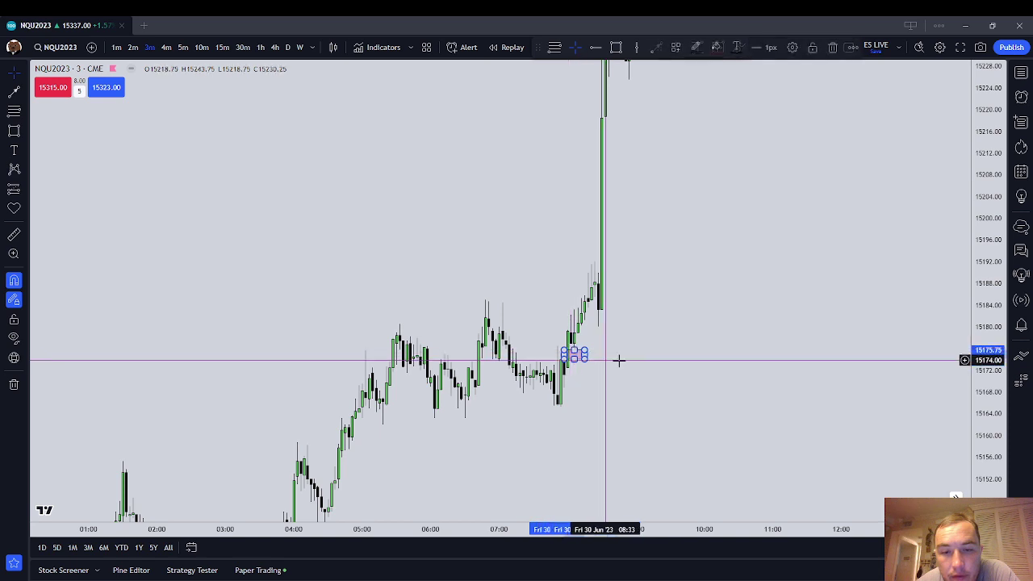
pyautogui.click(619, 360)
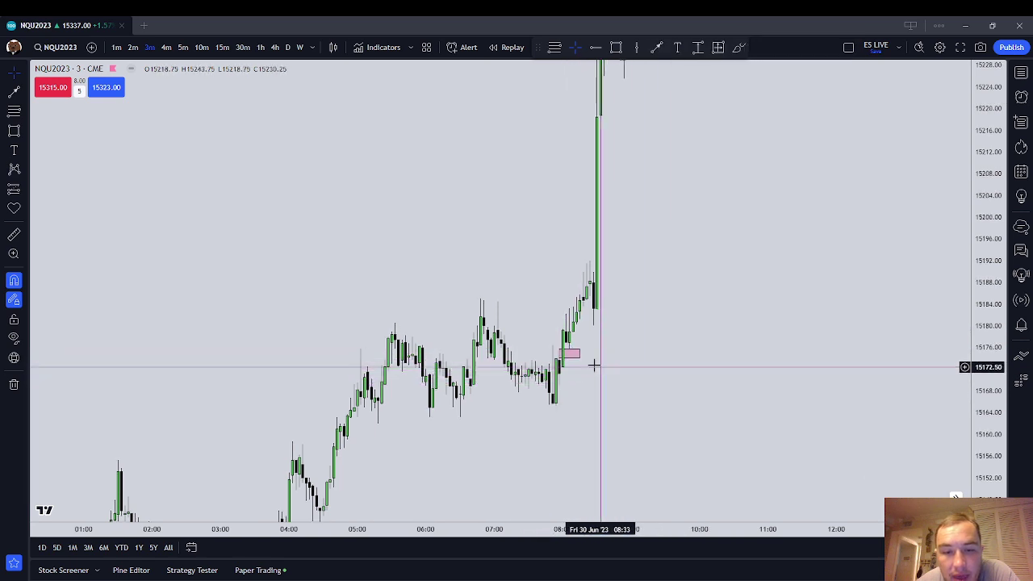
# Draw a rectangle over the large gap at 08:33, spanning 15190.00 to 15218.75.
pyautogui.moveTo(637, 333); pyautogui.dragTo(569, 373)
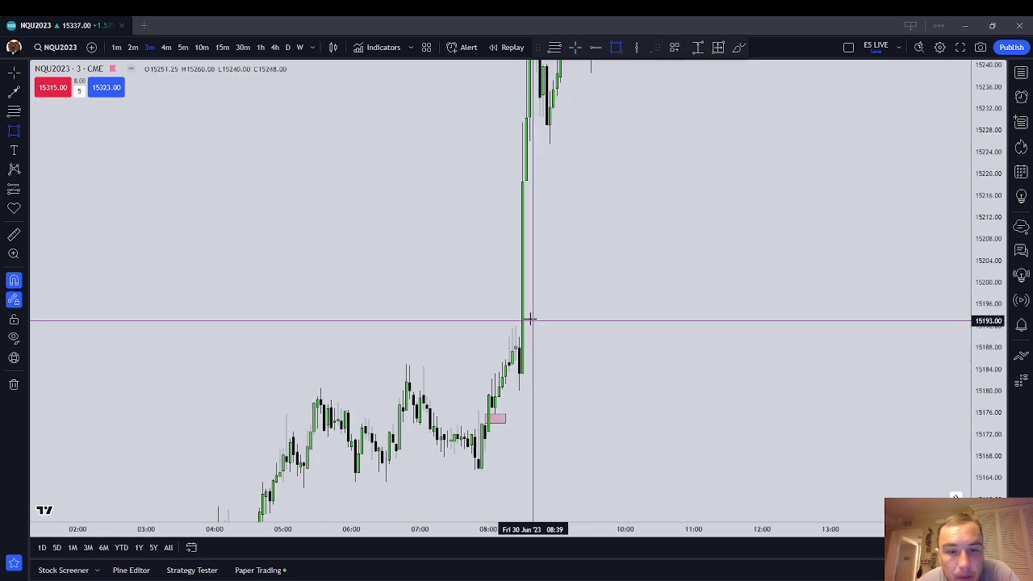
pyautogui.moveTo(520, 337); pyautogui.dragTo(529, 191)
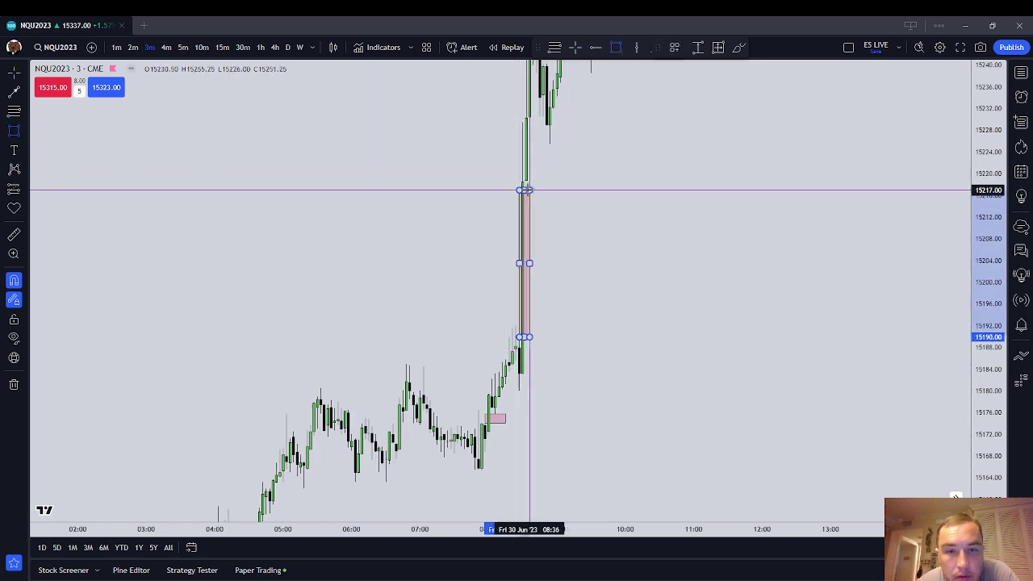
pyautogui.click(526, 180)
pyautogui.press('Escape')
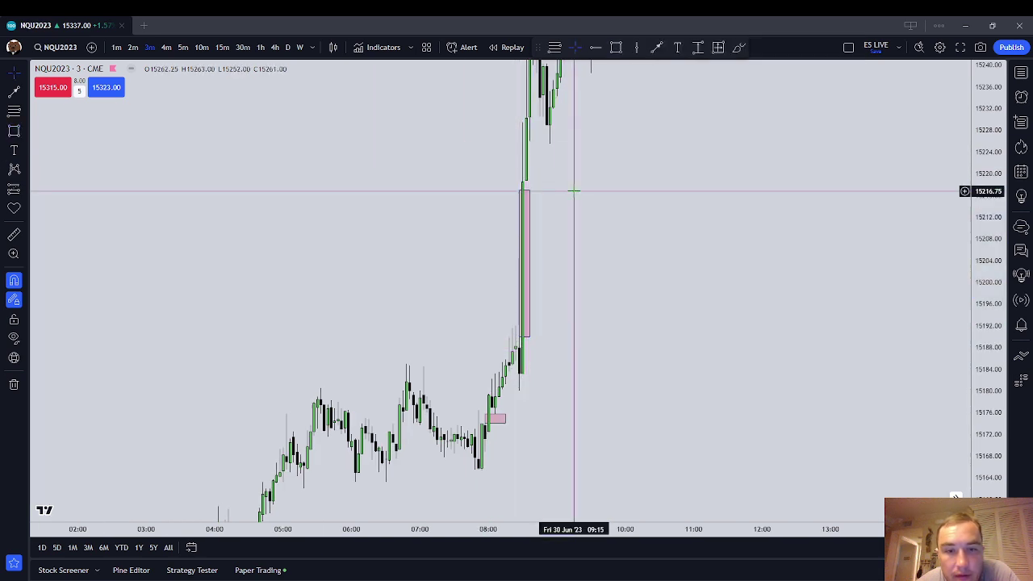
pyautogui.click(522, 203)
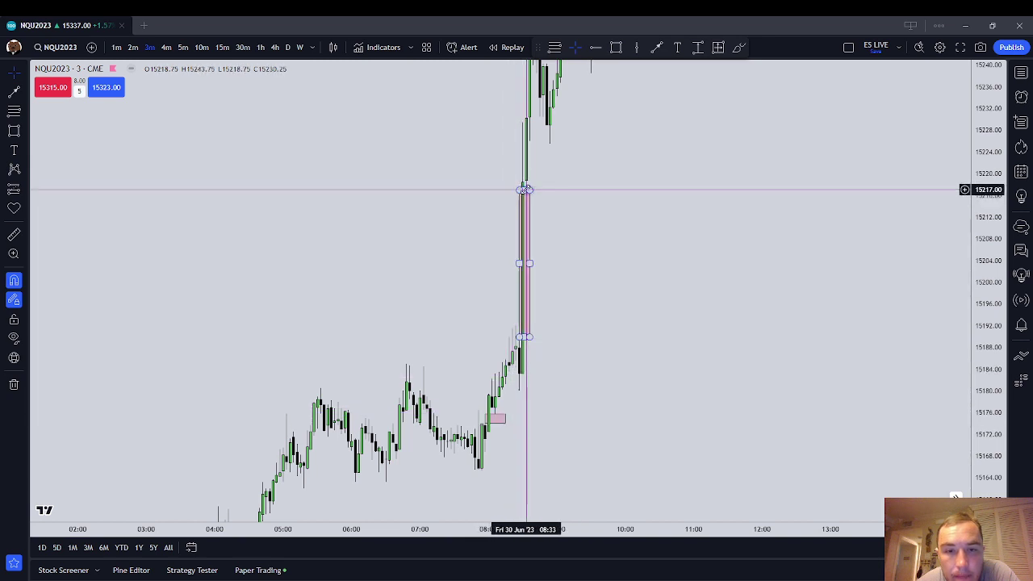
pyautogui.moveTo(580, 200); pyautogui.dragTo(572, 242)
# Draw a measuring rectangle from the swing low at 15165.25 before 08:00 up to the gap's upper edge at 15218.75, ending at 08:33.
pyautogui.click(14, 130)
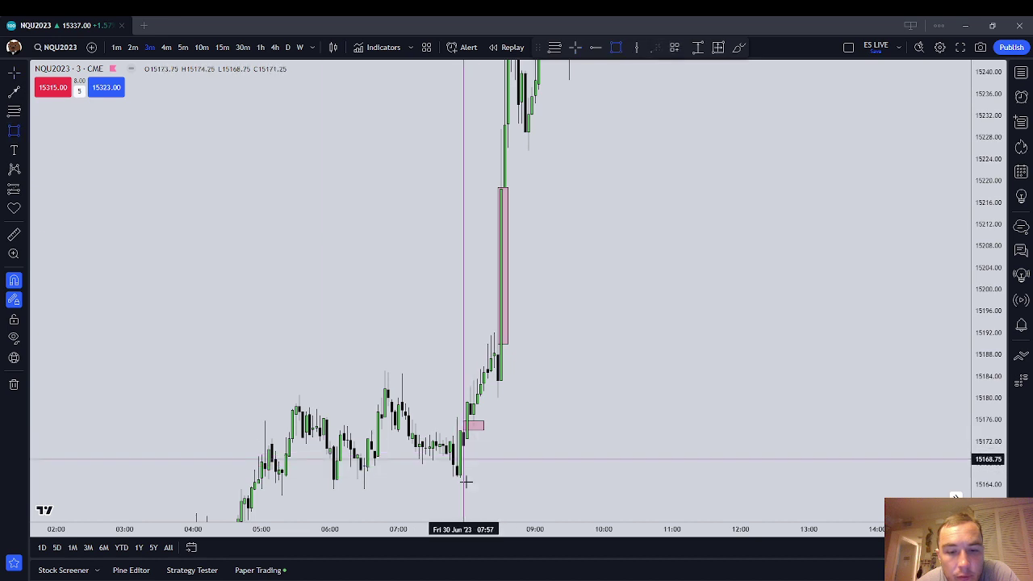
pyautogui.click(460, 478)
pyautogui.click(507, 186)
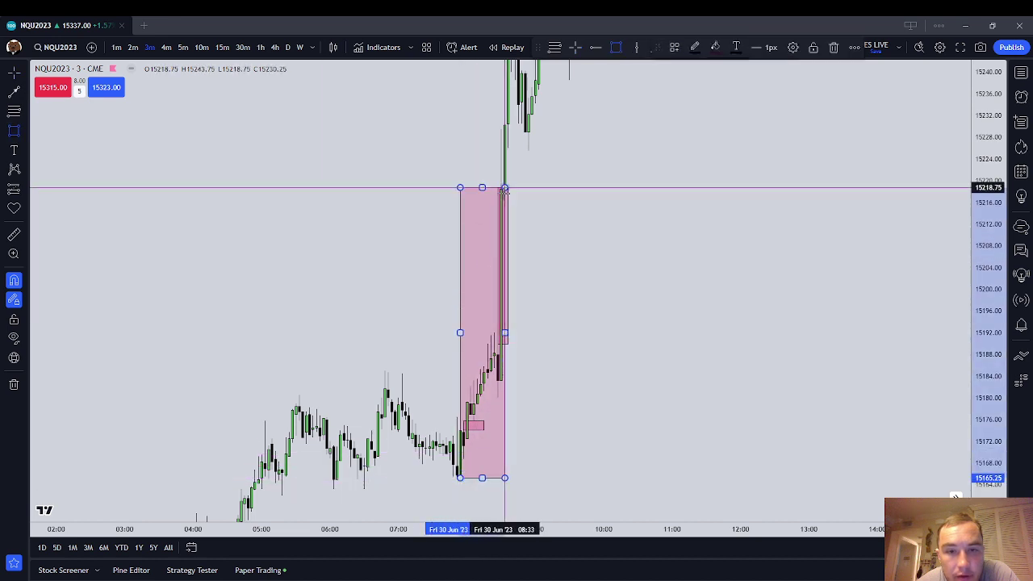
pyautogui.moveTo(511, 227); pyautogui.dragTo(449, 422)
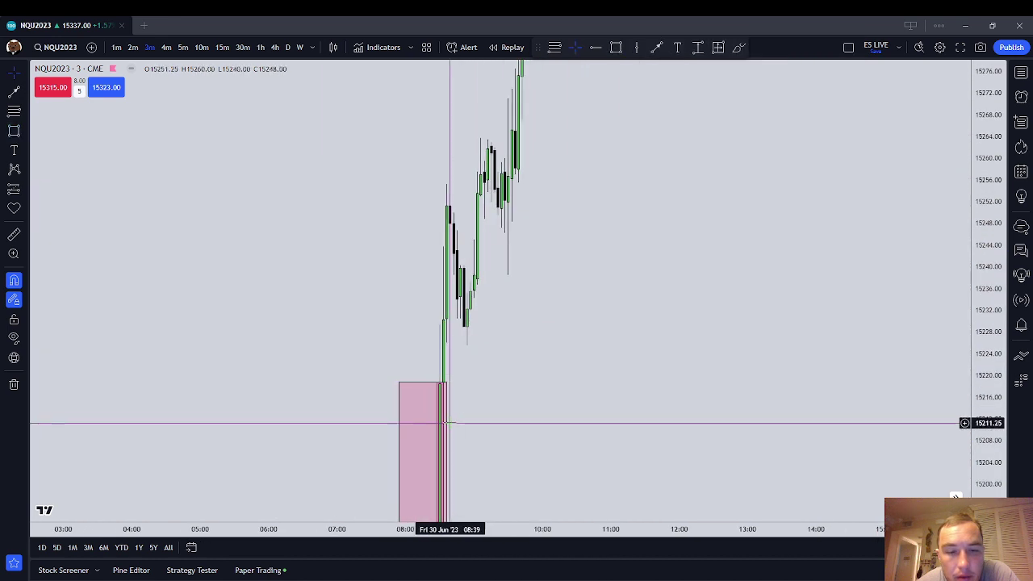
# Fill the tall measuring rectangle with blue and move it directly above the gap, spanning 15218.75 to 15272.25.
pyautogui.click(431, 381)
pyautogui.click(715, 48)
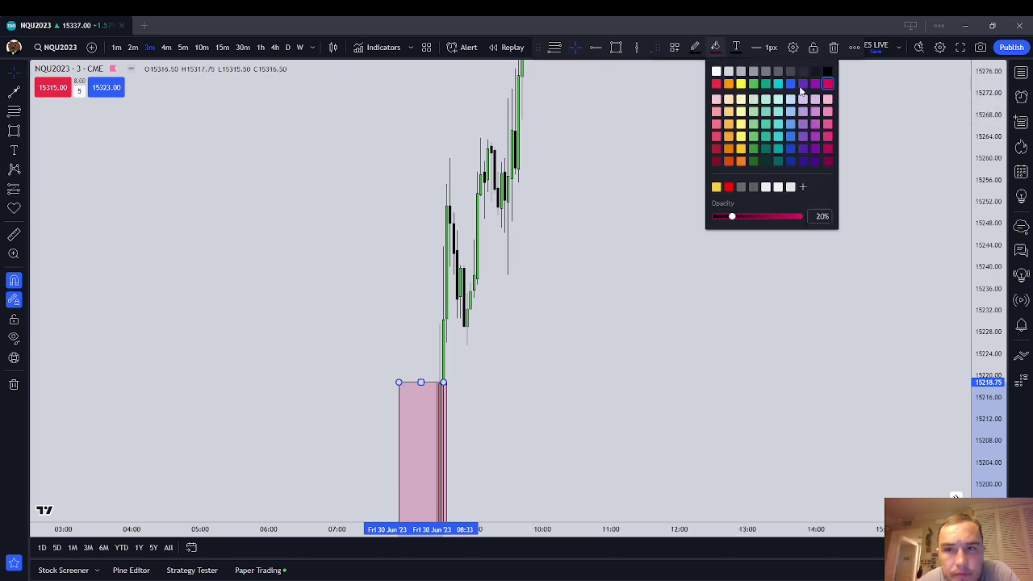
pyautogui.click(799, 86)
pyautogui.moveTo(355, 325); pyautogui.dragTo(329, 340)
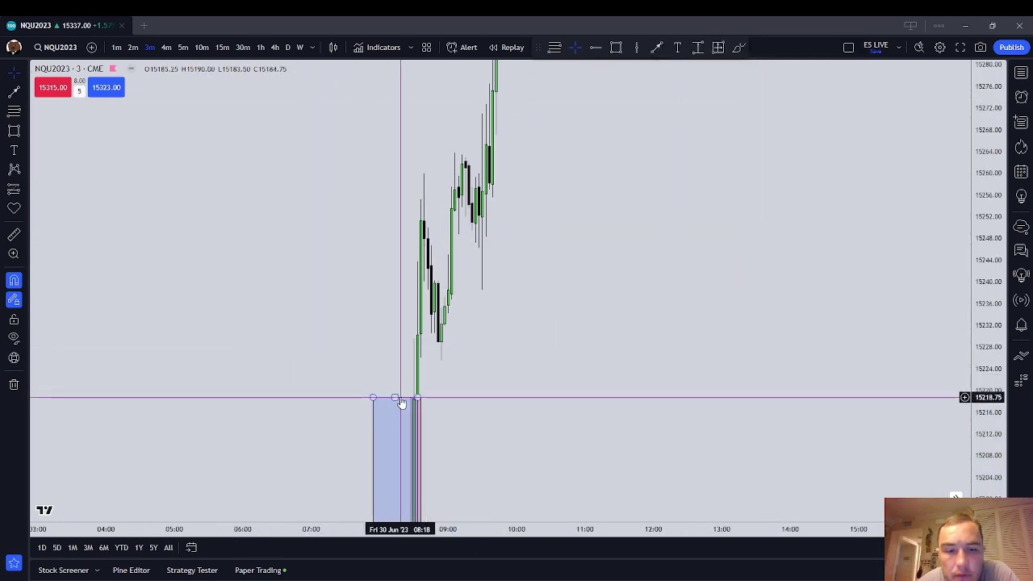
pyautogui.moveTo(401, 404); pyautogui.dragTo(446, 106)
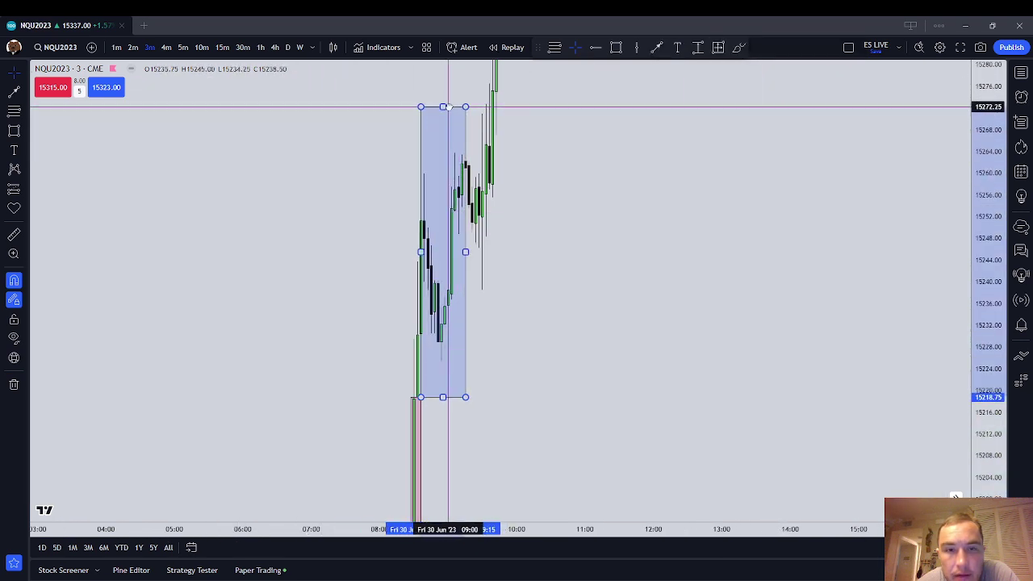
# Clone the blue rectangle twice and stack the copies above it, spanning 15272.25 to 15325.75 and 15325.75 to 15379.25.
pyautogui.moveTo(554, 188); pyautogui.dragTo(550, 289)
pyautogui.moveTo(978, 166); pyautogui.dragTo(978, 442)
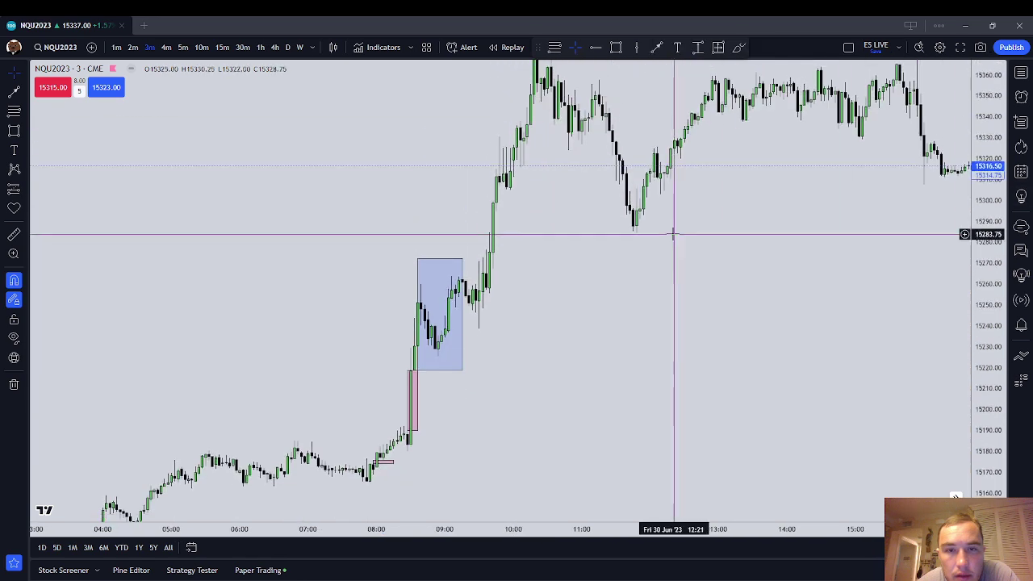
pyautogui.moveTo(673, 234); pyautogui.dragTo(616, 369)
pyautogui.rightClick(400, 394)
pyautogui.rightClick(387, 394)
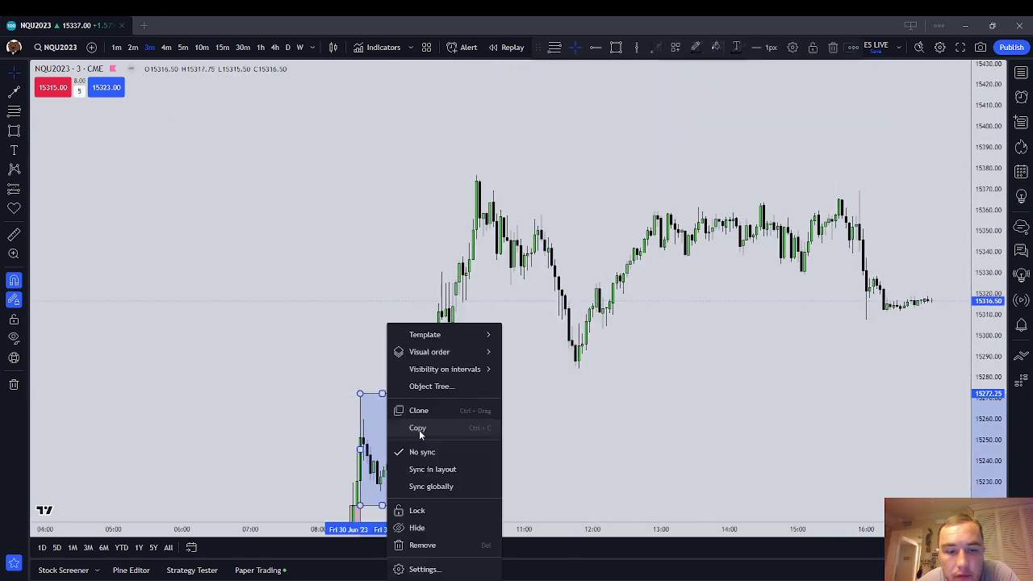
pyautogui.click(423, 409)
pyautogui.moveTo(415, 384)
pyautogui.mouseDown()
pyautogui.moveTo(406, 380)
pyautogui.moveTo(447, 295)
pyautogui.moveTo(434, 264)
pyautogui.moveTo(444, 220)
pyautogui.moveTo(472, 172)
pyautogui.moveTo(460, 187)
pyautogui.mouseUp()
pyautogui.rightClick(436, 288)
pyautogui.click(483, 383)
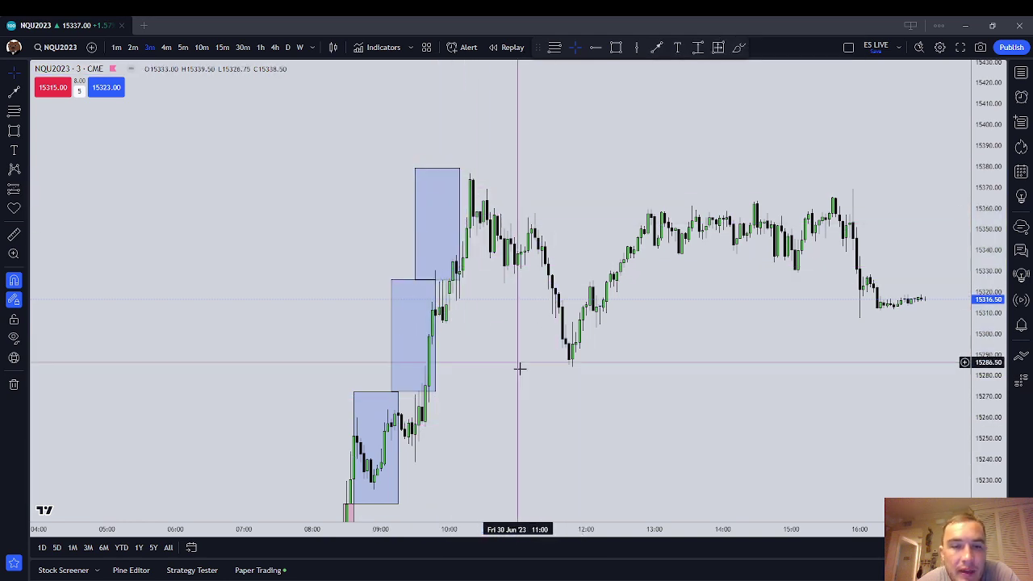
# Examine how the rally from the 08:33 gap to the session high lines up with the three stacked blue projections.
pyautogui.moveTo(519, 364); pyautogui.dragTo(660, 355)
pyautogui.moveTo(975, 271); pyautogui.dragTo(975, 363)
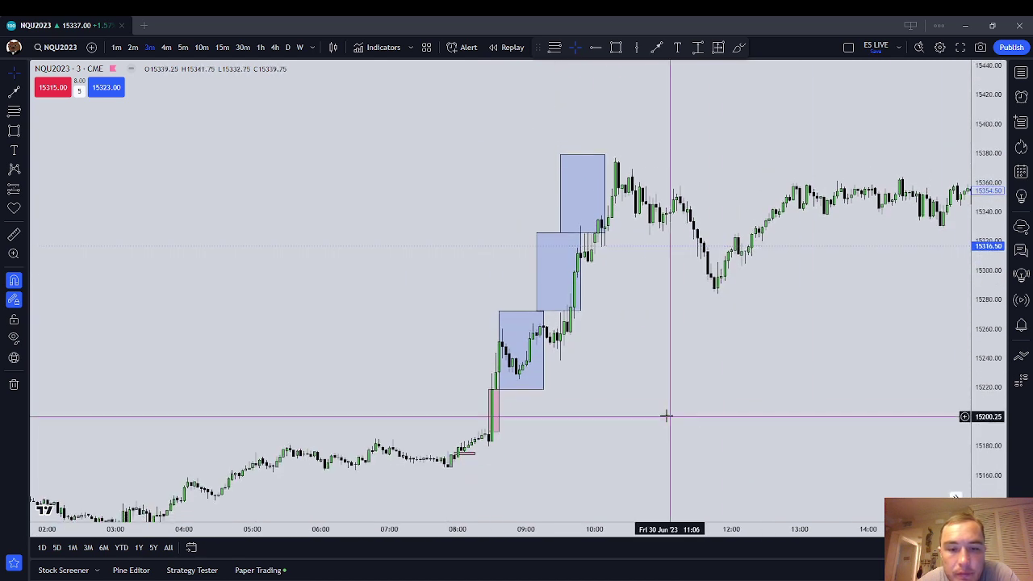
pyautogui.click(507, 407)
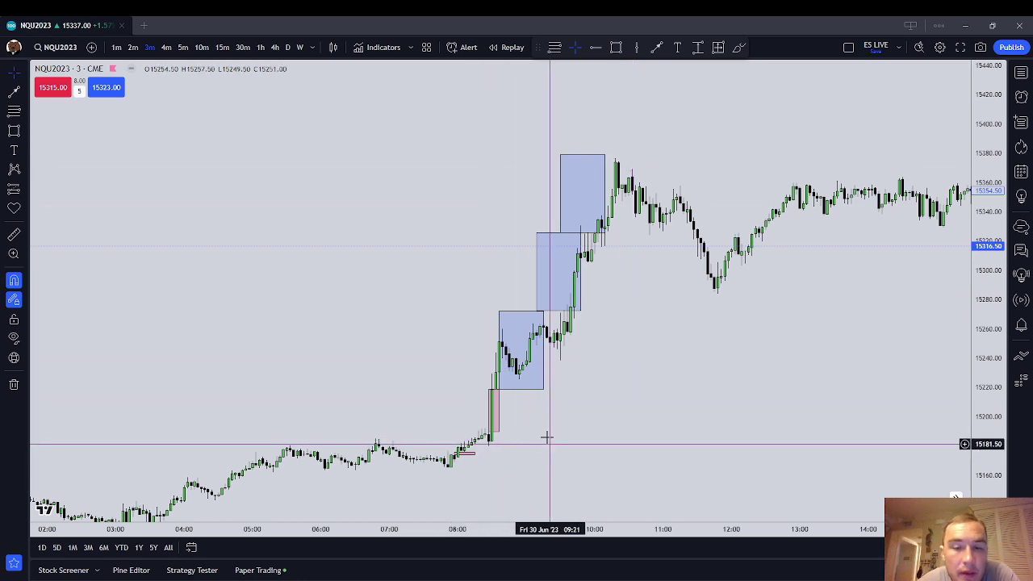
pyautogui.moveTo(548, 439); pyautogui.dragTo(512, 425)
pyautogui.click(581, 147)
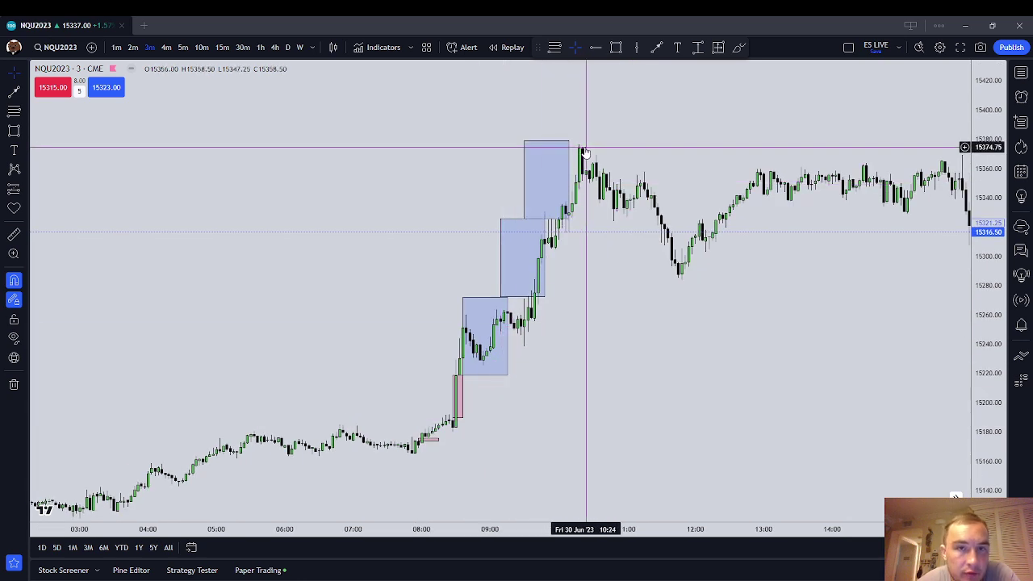
pyautogui.moveTo(564, 304); pyautogui.dragTo(550, 382)
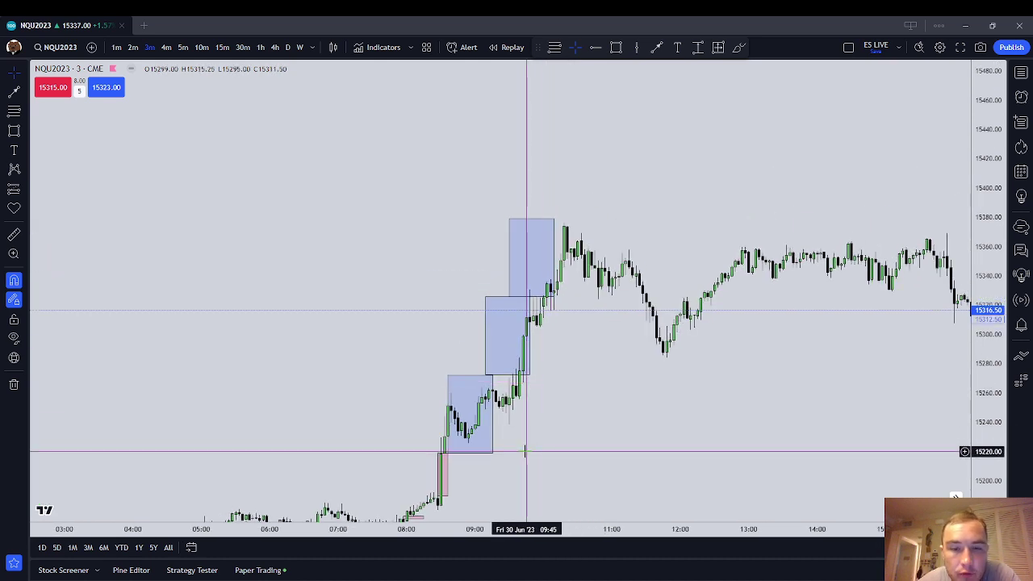
pyautogui.click(552, 296)
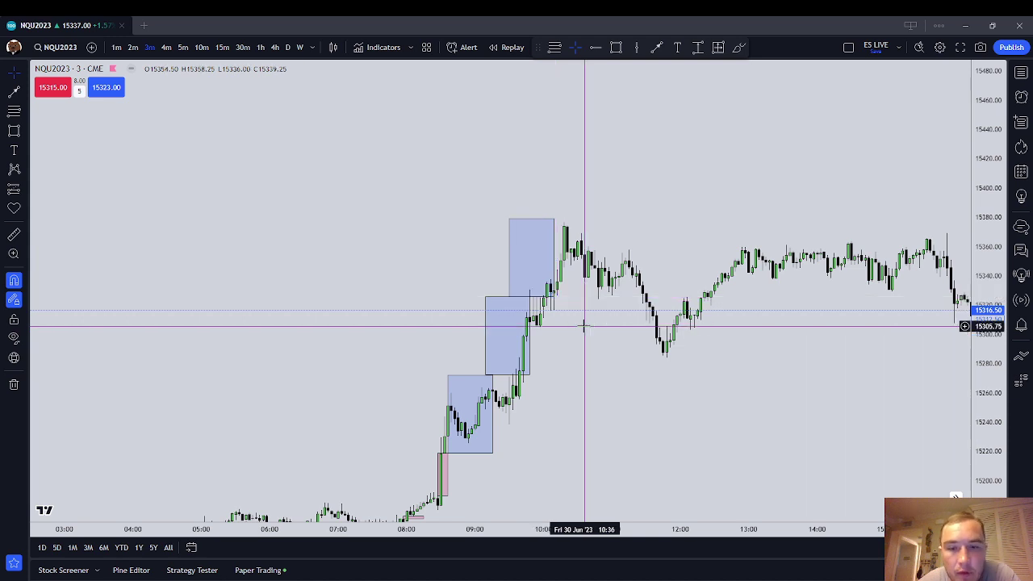
# Narrow the blue rectangles, from highest to lowest, to start at about 09:48, 09:30 and 08:50, and extend the lowest one's end to 09:27.
pyautogui.moveTo(508, 256); pyautogui.dragTo(529, 256)
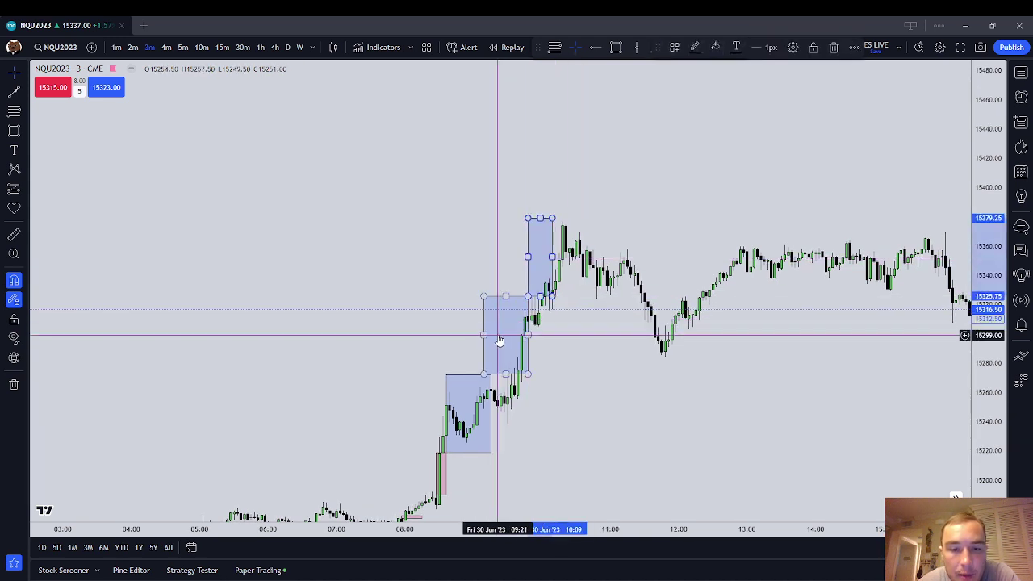
pyautogui.moveTo(487, 333); pyautogui.dragTo(507, 333)
pyautogui.moveTo(445, 414); pyautogui.dragTo(460, 413)
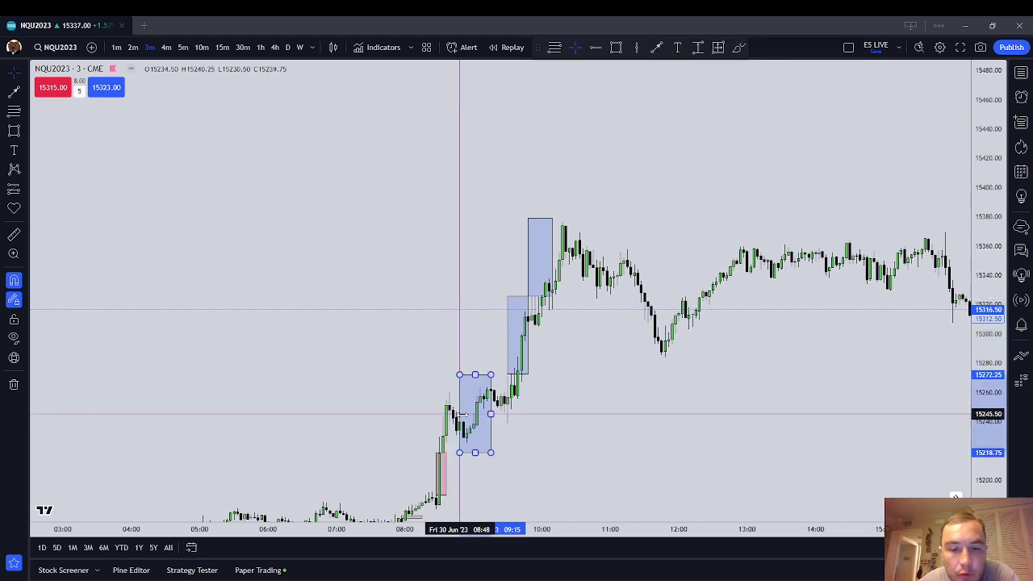
pyautogui.click(616, 437)
pyautogui.moveTo(617, 437); pyautogui.dragTo(616, 411)
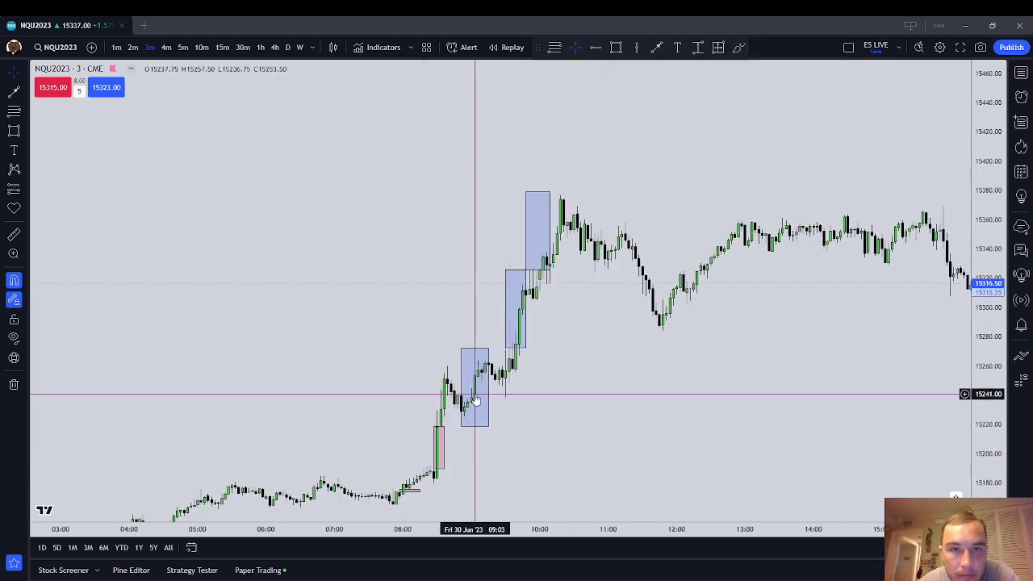
pyautogui.scroll(-3, 533, 408)
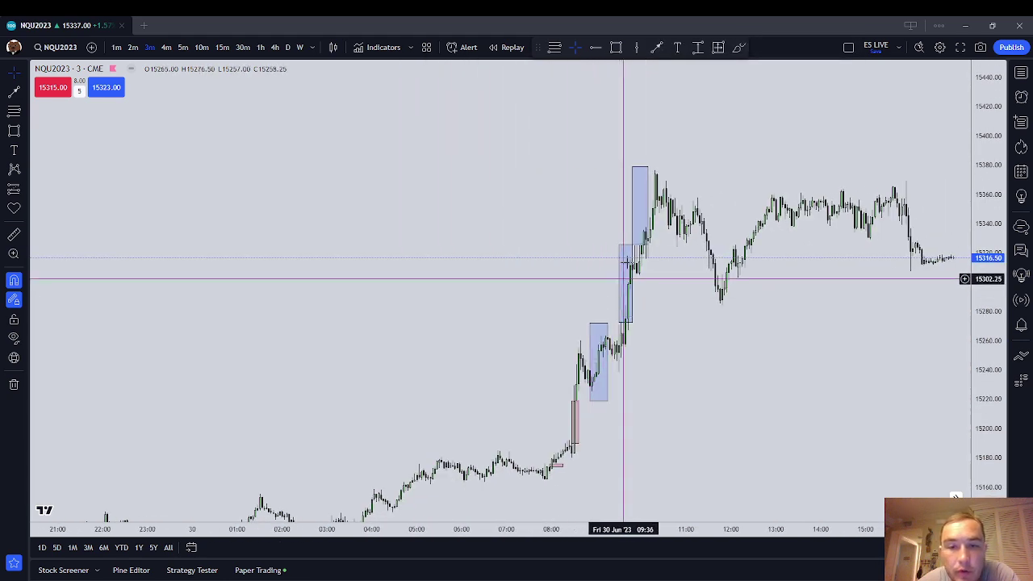
pyautogui.moveTo(694, 387); pyautogui.dragTo(621, 385)
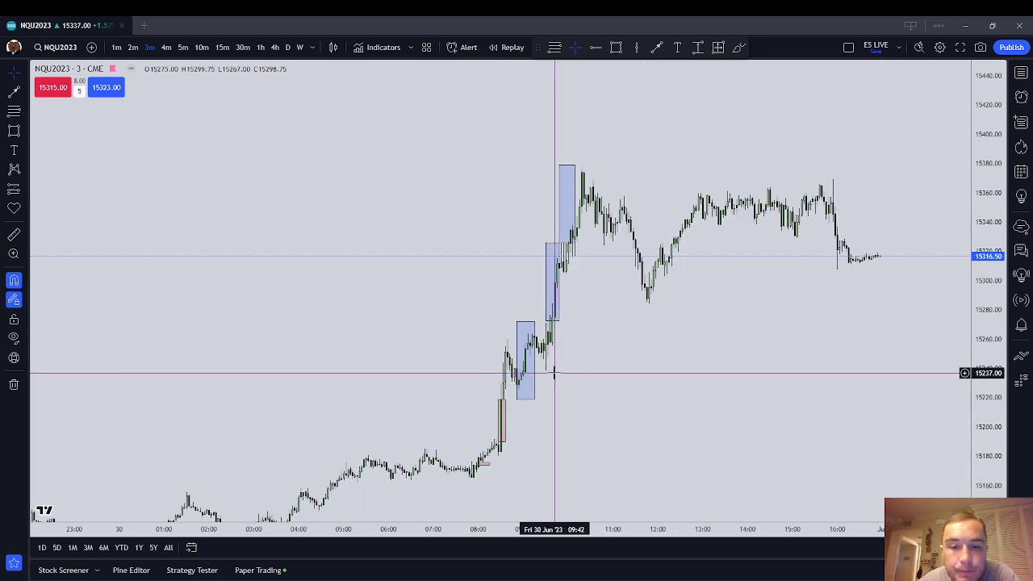
pyautogui.moveTo(534, 361); pyautogui.dragTo(544, 360)
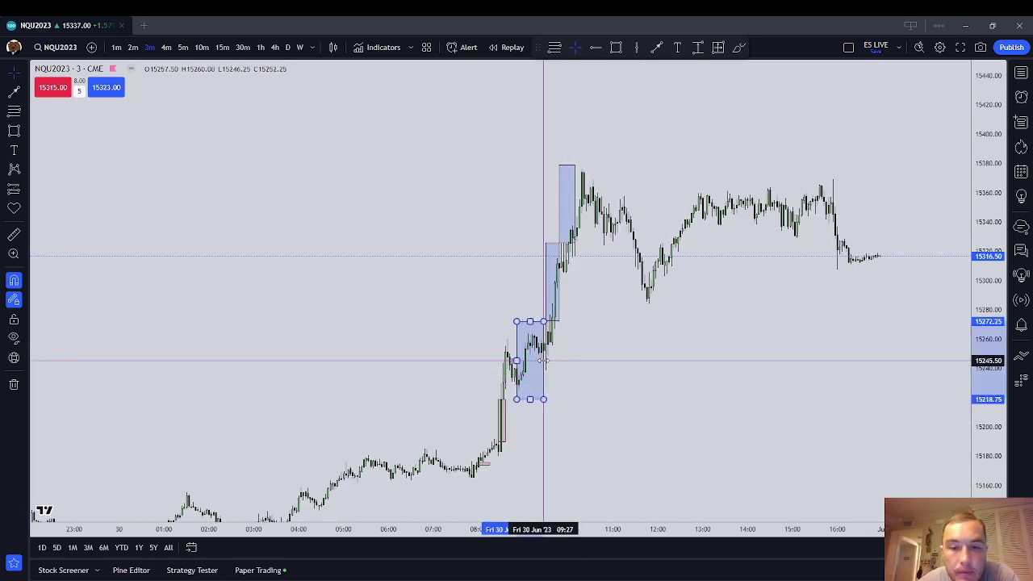
# Check the chart on the 1-hour, 15-minute and 5-minute timeframes and look through the 29 June price action for another gap.
pyautogui.click(261, 48)
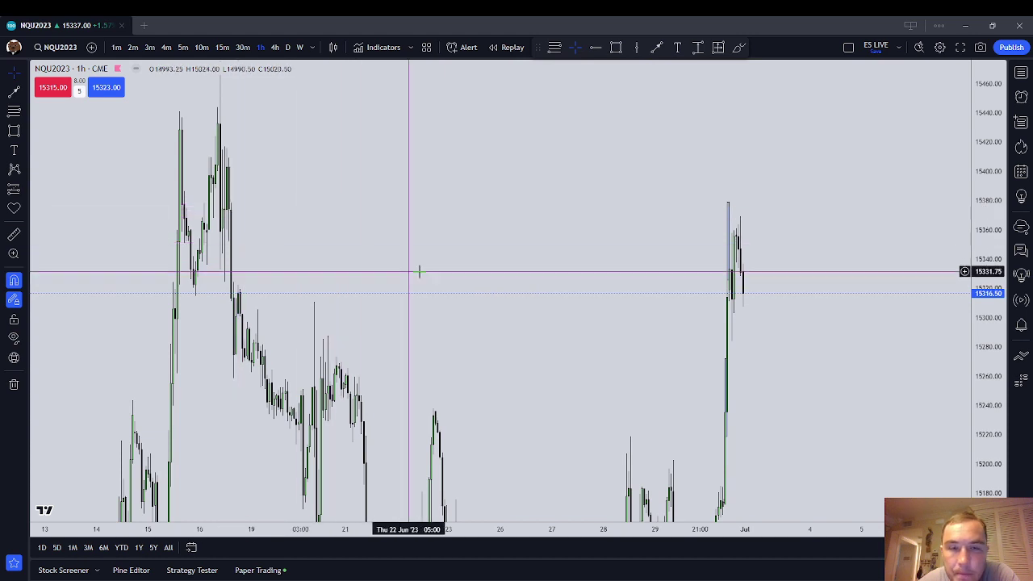
pyautogui.click(222, 47)
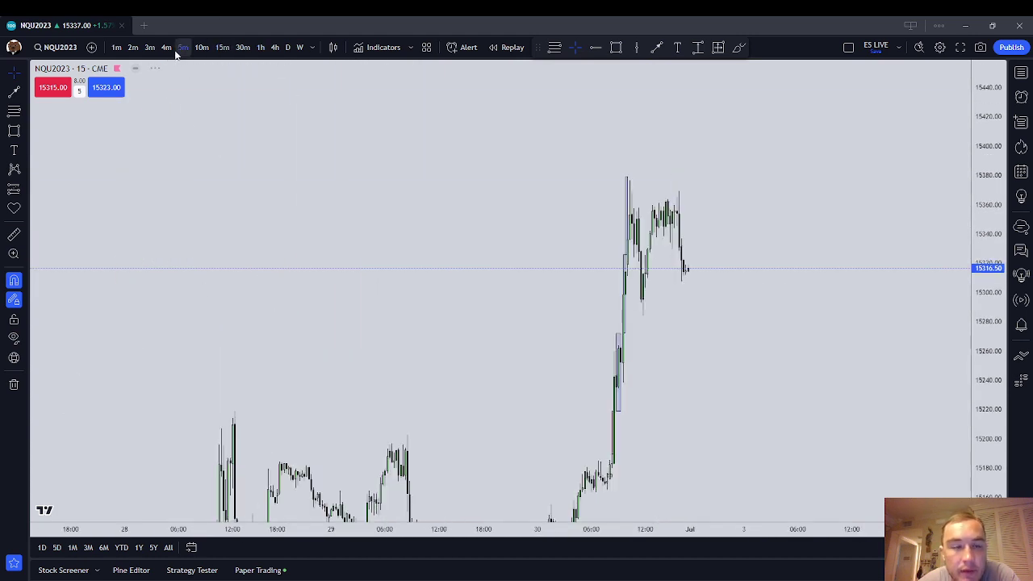
pyautogui.click(182, 48)
pyautogui.moveTo(689, 422); pyautogui.dragTo(735, 205)
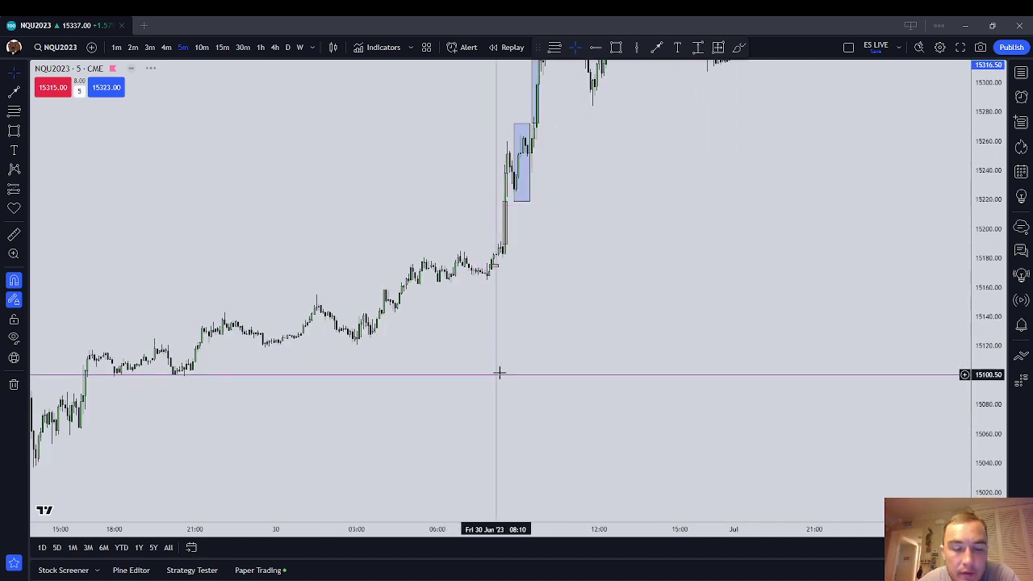
pyautogui.scroll(-3, 500, 373)
pyautogui.moveTo(210, 290); pyautogui.dragTo(459, 261)
pyautogui.moveTo(562, 254); pyautogui.dragTo(686, 264)
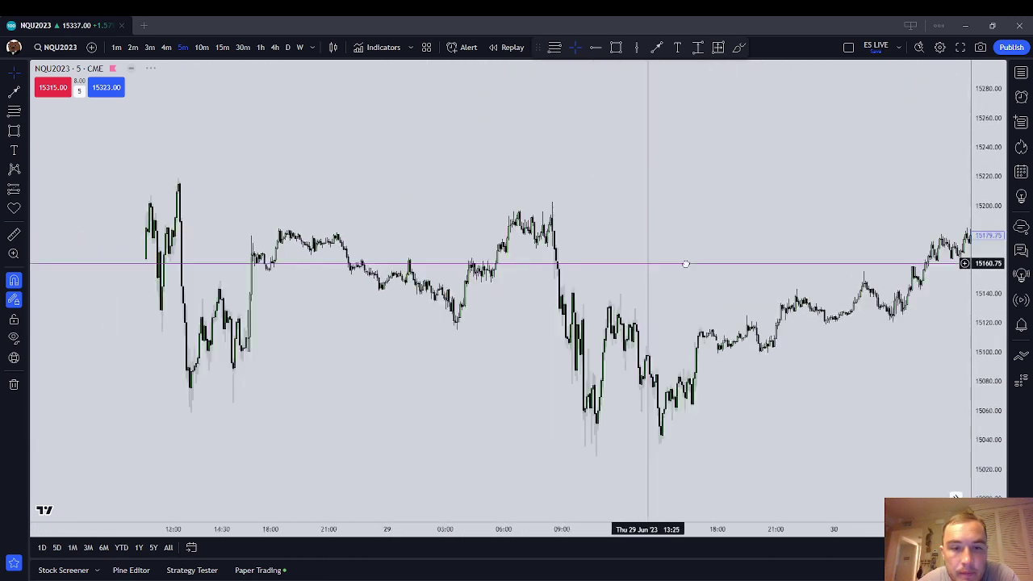
pyautogui.scroll(2, 692, 264)
pyautogui.moveTo(1000, 451); pyautogui.dragTo(999, 251)
pyautogui.scroll(3, 705, 330)
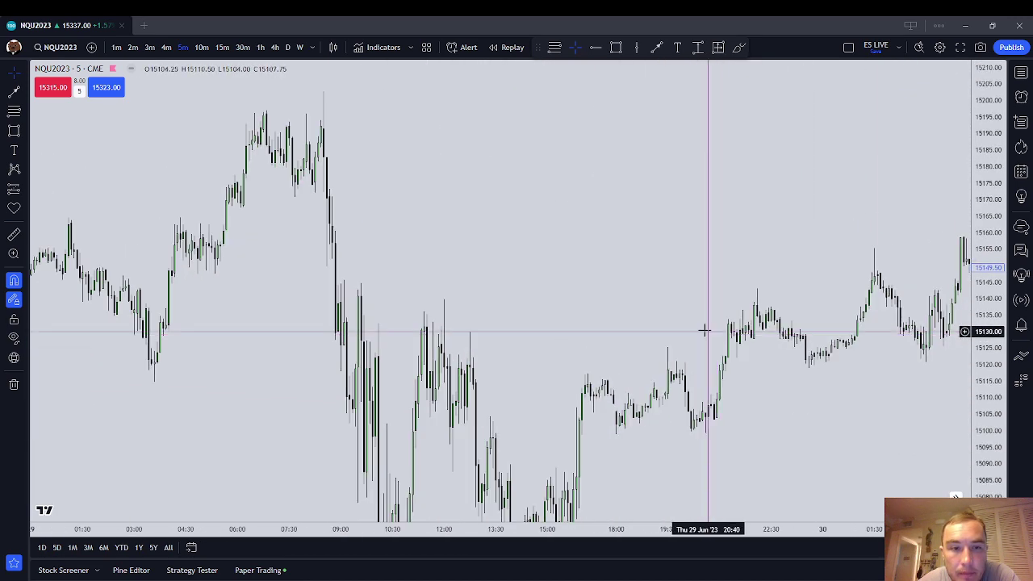
pyautogui.moveTo(503, 316); pyautogui.dragTo(812, 325)
pyautogui.scroll(4, 813, 325)
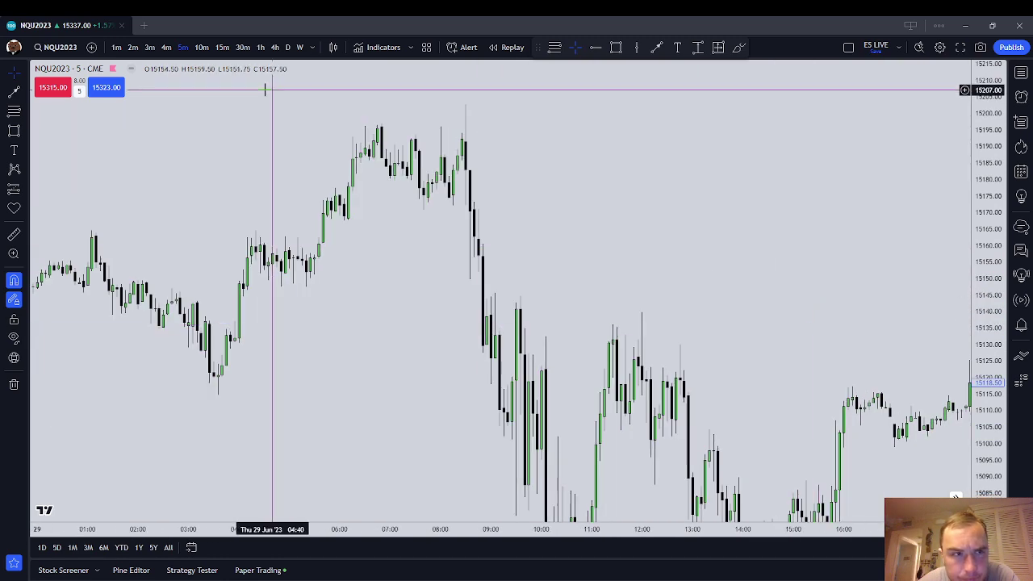
# On the 3-minute timeframe, draw a rectangle over the 29 June gap near 12:54, spanning 15115.25 to 15108.25 from about 12:33 to 13:12.
pyautogui.click(150, 48)
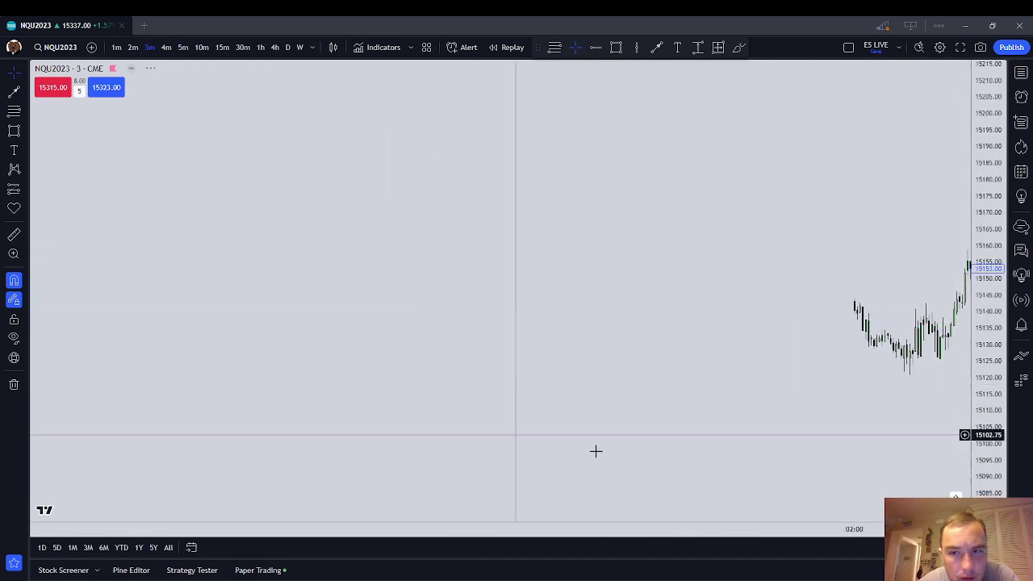
pyautogui.moveTo(582, 444); pyautogui.dragTo(864, 334)
pyautogui.scroll(-2, 723, 388)
pyautogui.moveTo(542, 399); pyautogui.dragTo(405, 355)
pyautogui.scroll(3, 723, 387)
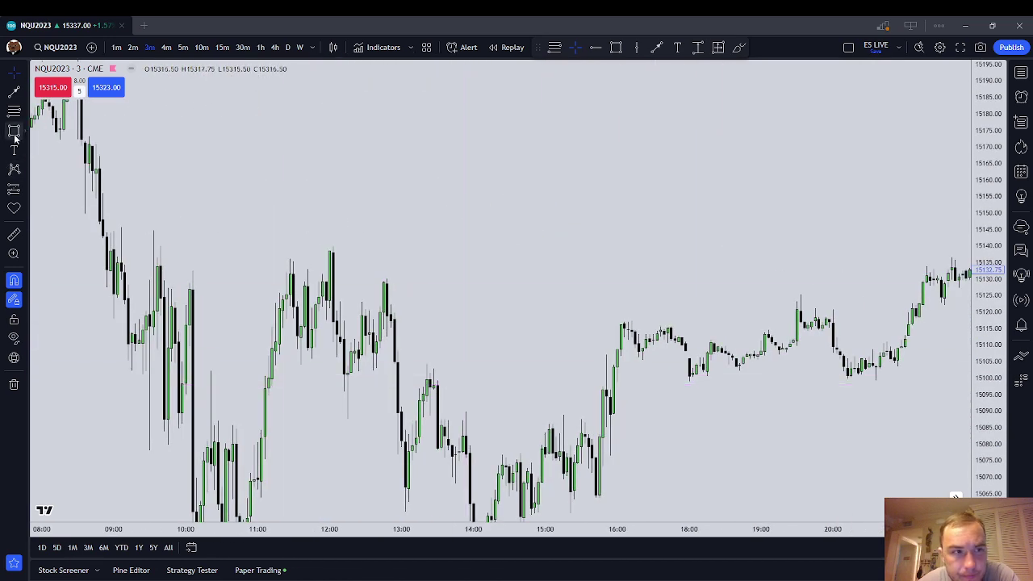
pyautogui.click(391, 328)
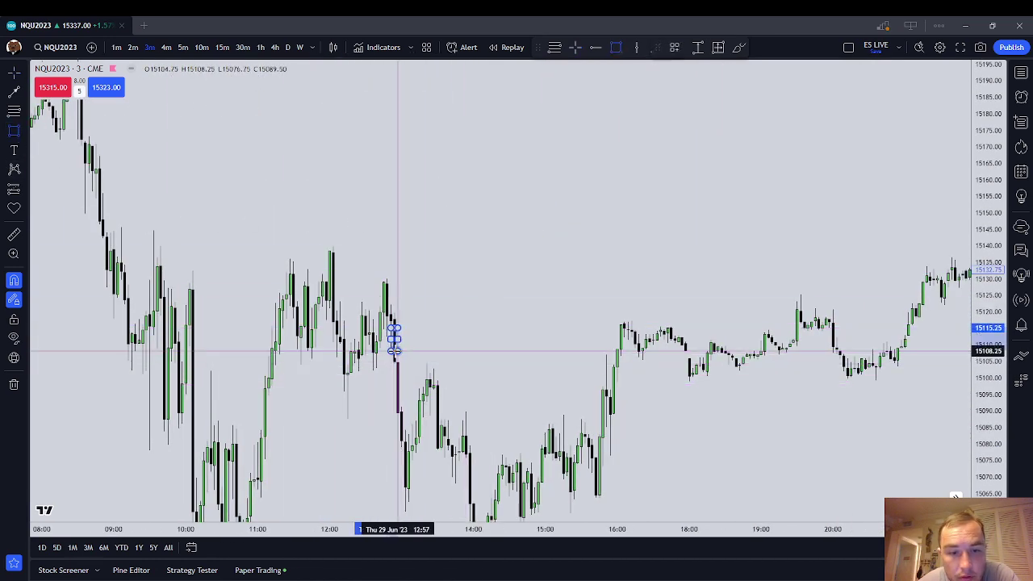
pyautogui.click(395, 349)
pyautogui.moveTo(481, 339); pyautogui.dragTo(475, 285)
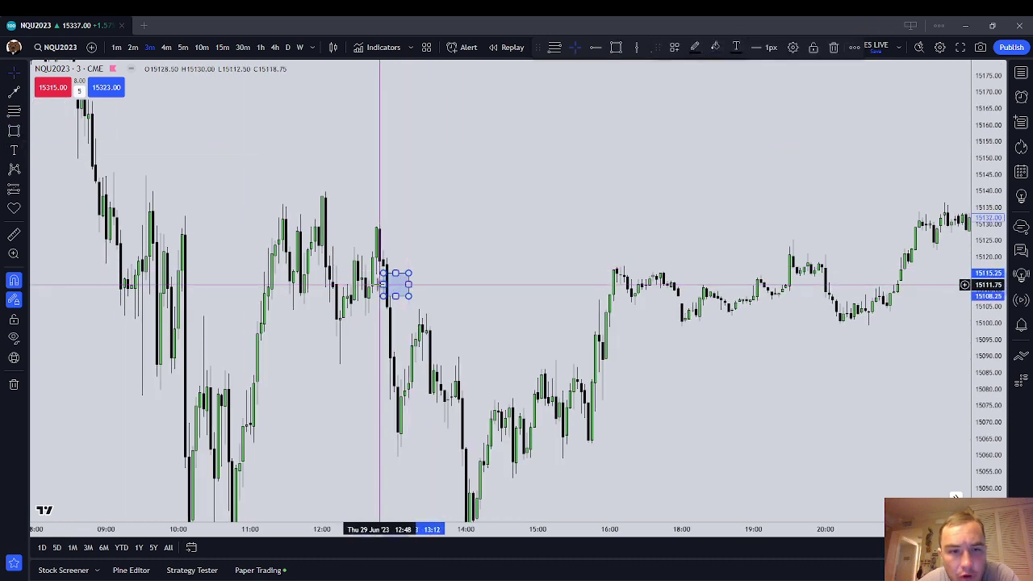
pyautogui.moveTo(381, 285); pyautogui.dragTo(364, 284)
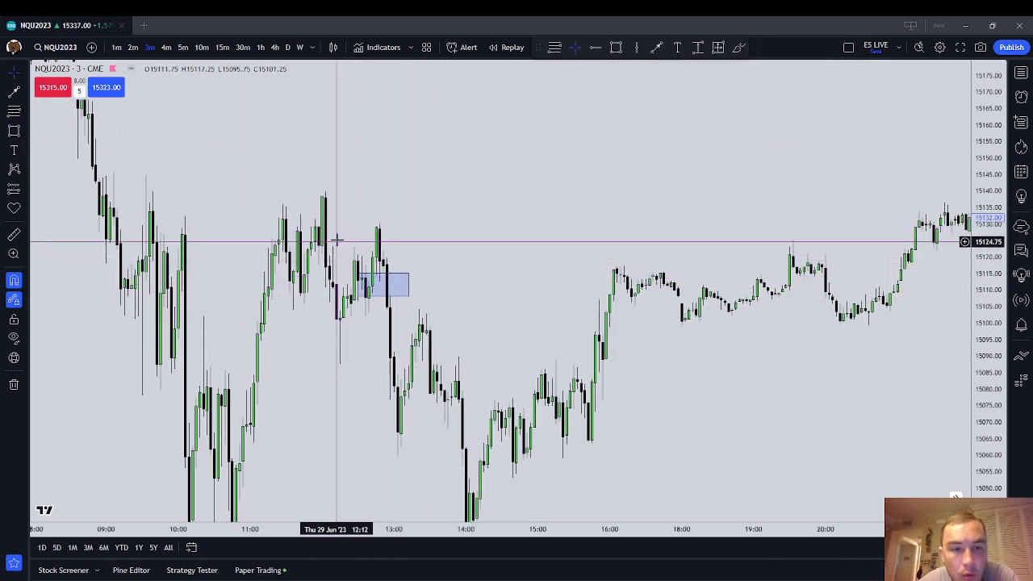
# Narrow the blue rectangle to about 12:42–13:09 and draw a red-filled rectangle over the gap below it, spanning 15104.25 to 15091.25.
pyautogui.moveTo(361, 280); pyautogui.dragTo(405, 285)
pyautogui.click(429, 284)
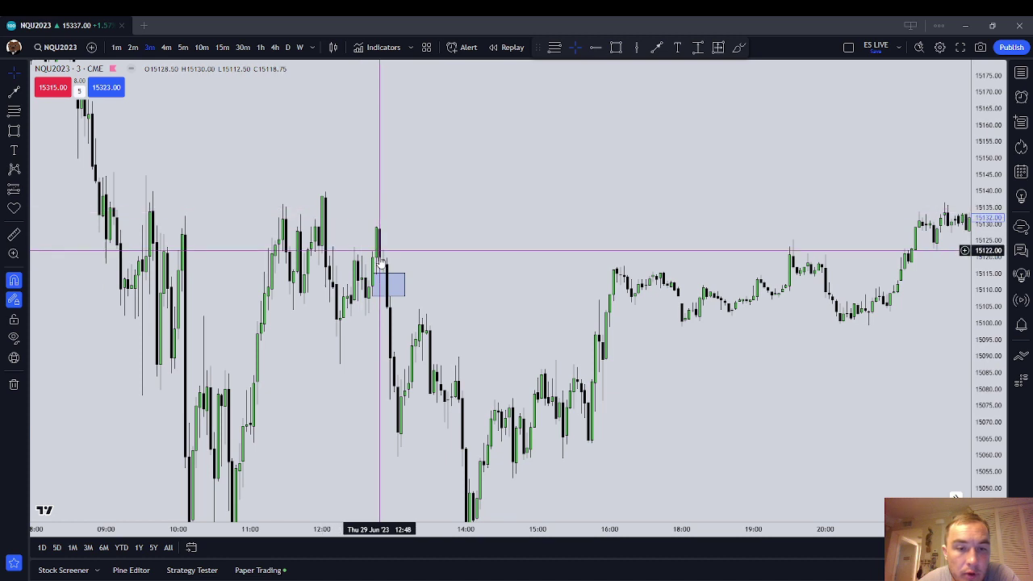
pyautogui.moveTo(488, 281); pyautogui.dragTo(495, 236)
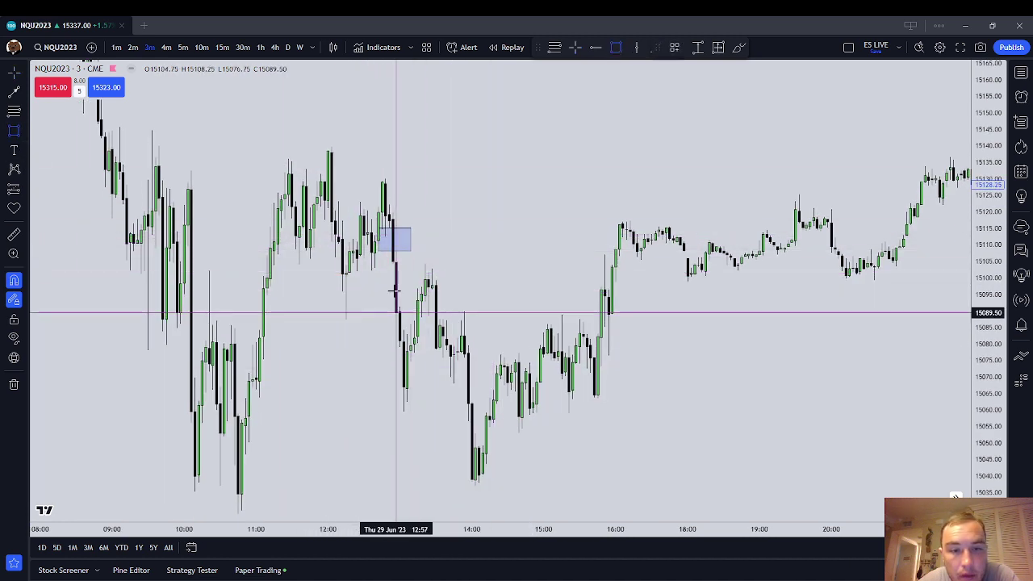
pyautogui.moveTo(393, 263); pyautogui.dragTo(401, 306)
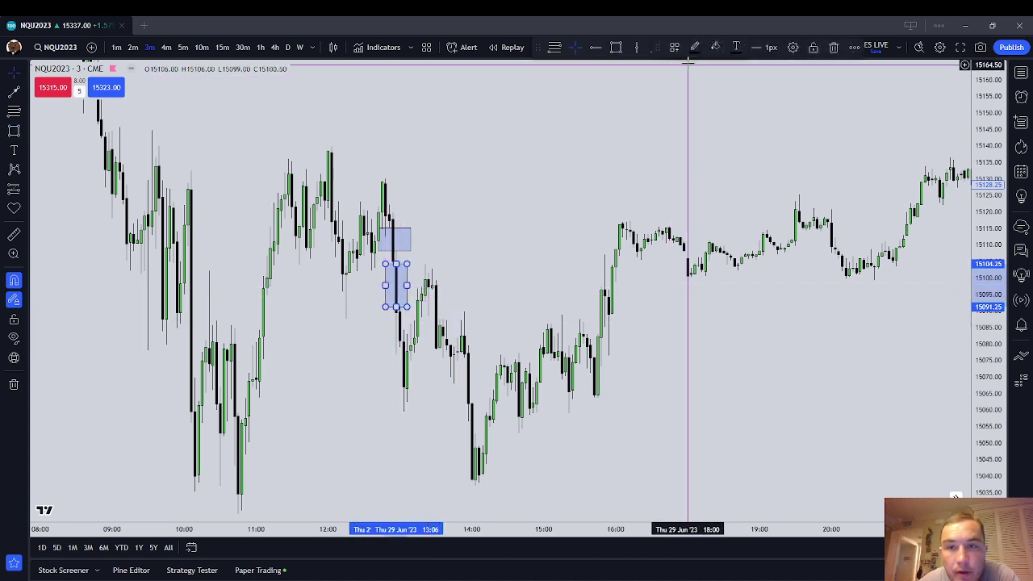
pyautogui.click(715, 46)
pyautogui.click(717, 83)
pyautogui.click(673, 136)
# Draw a purple-filled rectangle from the swing high at 15130.00 to the red gap's lower edge at 15091.25, ending at about 13:00.
pyautogui.click(14, 130)
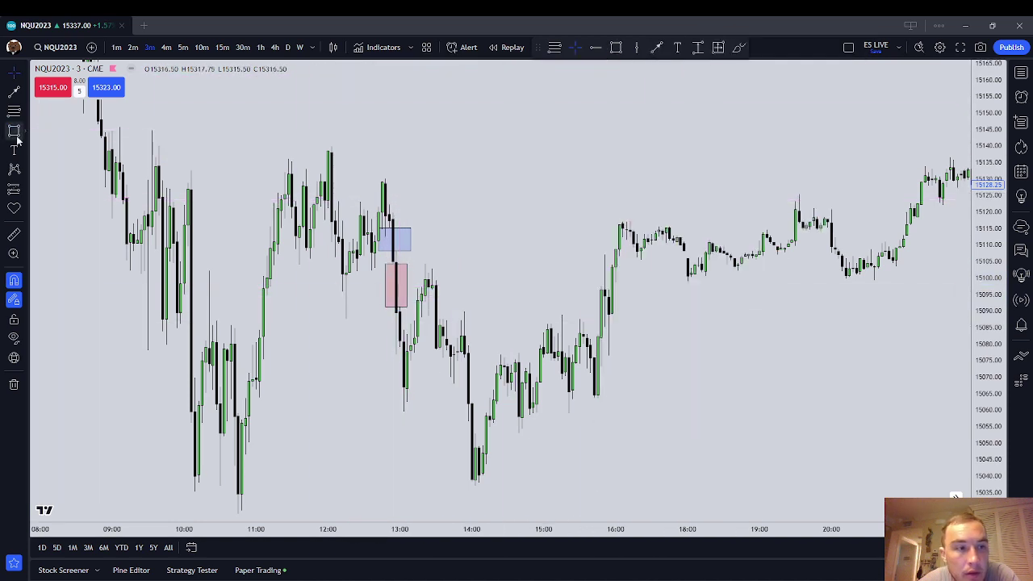
pyautogui.moveTo(387, 174); pyautogui.dragTo(393, 264)
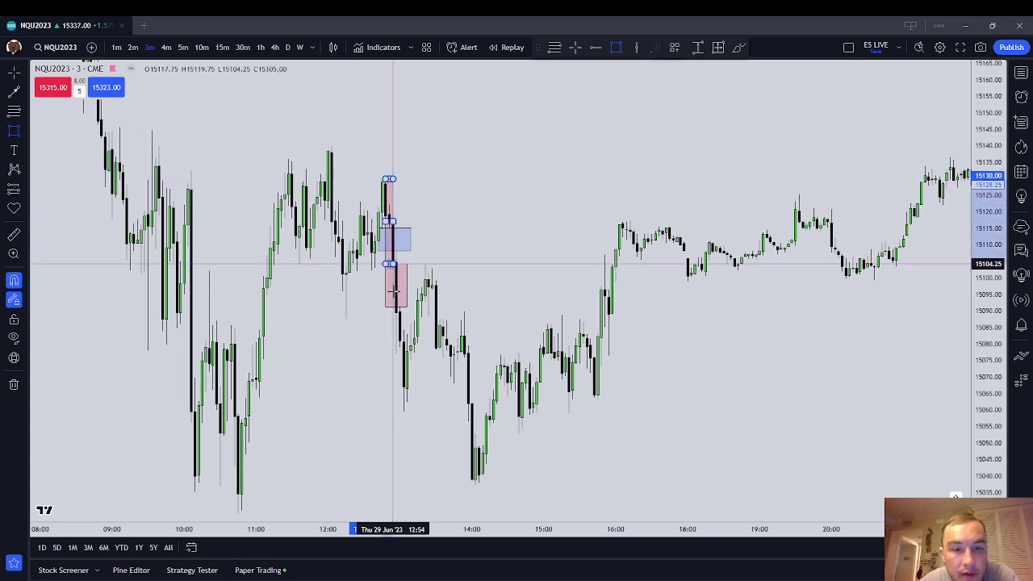
pyautogui.click(715, 46)
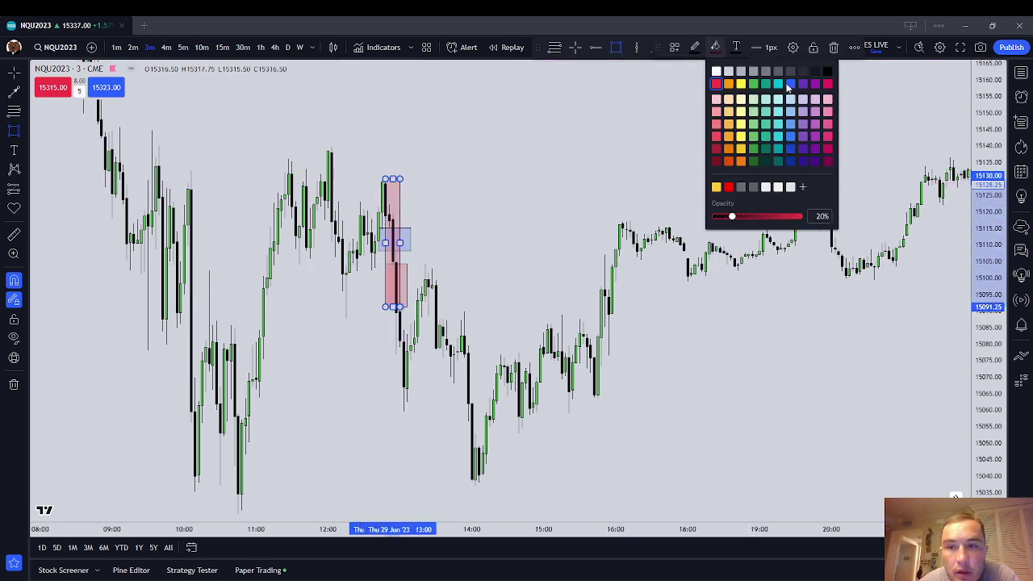
pyautogui.click(815, 85)
pyautogui.click(504, 164)
# Move the purple rectangle below the red gap to span about 15091 to 15052, and stack a clone beneath it down to about 15013.
pyautogui.moveTo(474, 208); pyautogui.dragTo(481, 154)
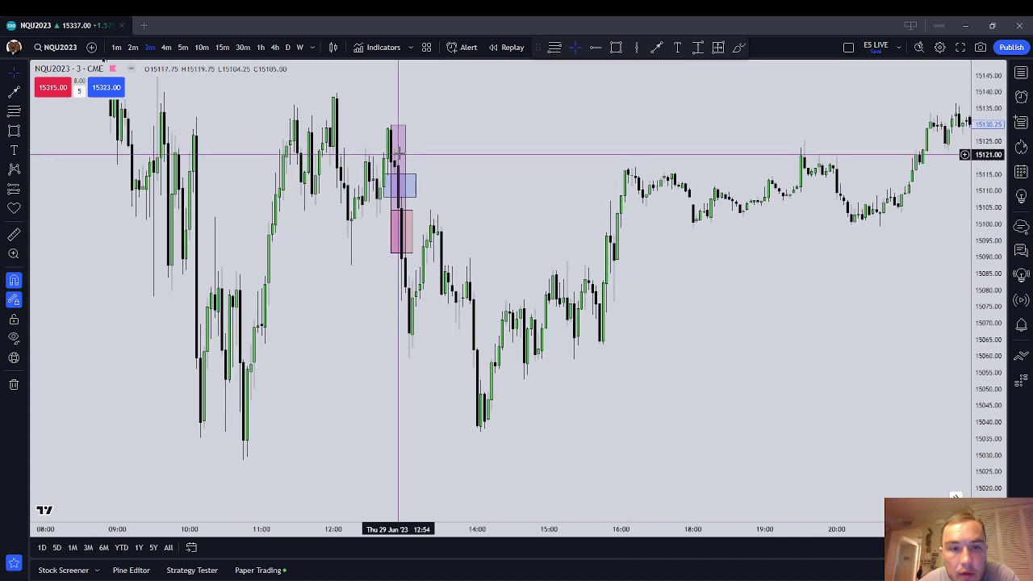
pyautogui.moveTo(406, 153); pyautogui.dragTo(423, 276)
pyautogui.click(517, 262)
pyautogui.moveTo(580, 276); pyautogui.dragTo(578, 212)
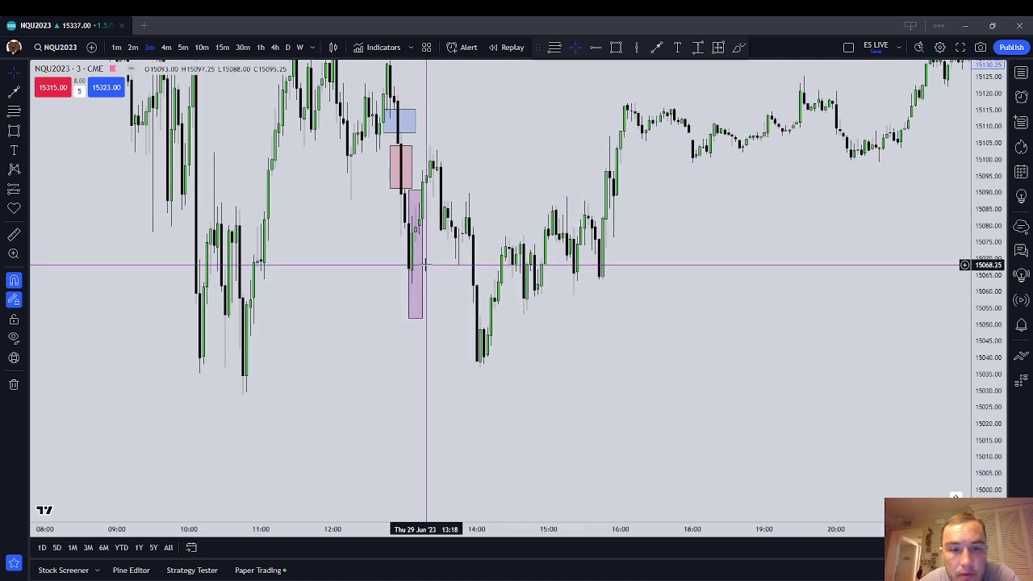
pyautogui.rightClick(423, 255)
pyautogui.click(468, 340)
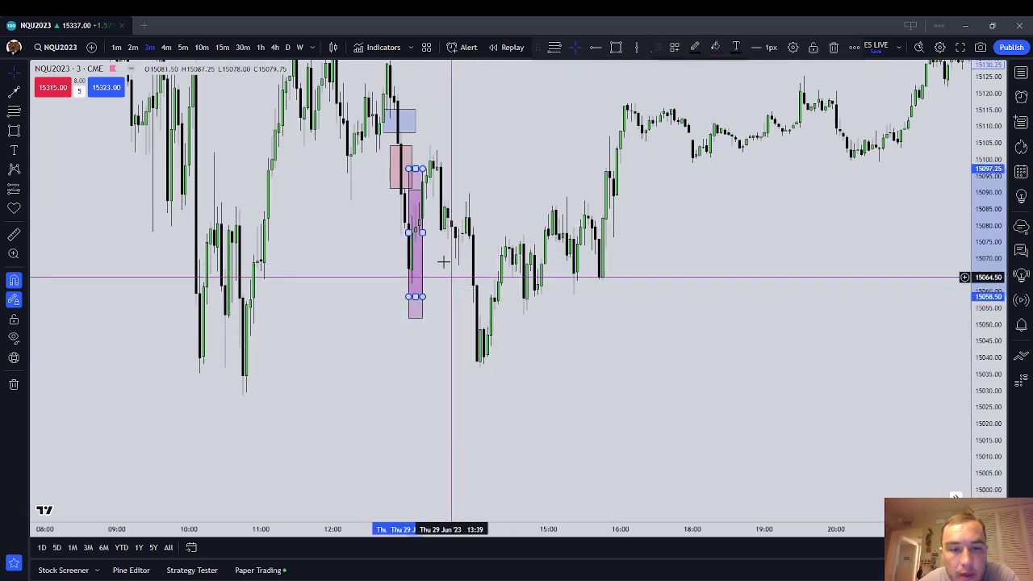
pyautogui.moveTo(422, 183)
pyautogui.mouseDown()
pyautogui.moveTo(463, 218)
pyautogui.moveTo(447, 337)
pyautogui.moveTo(432, 333)
pyautogui.mouseUp()
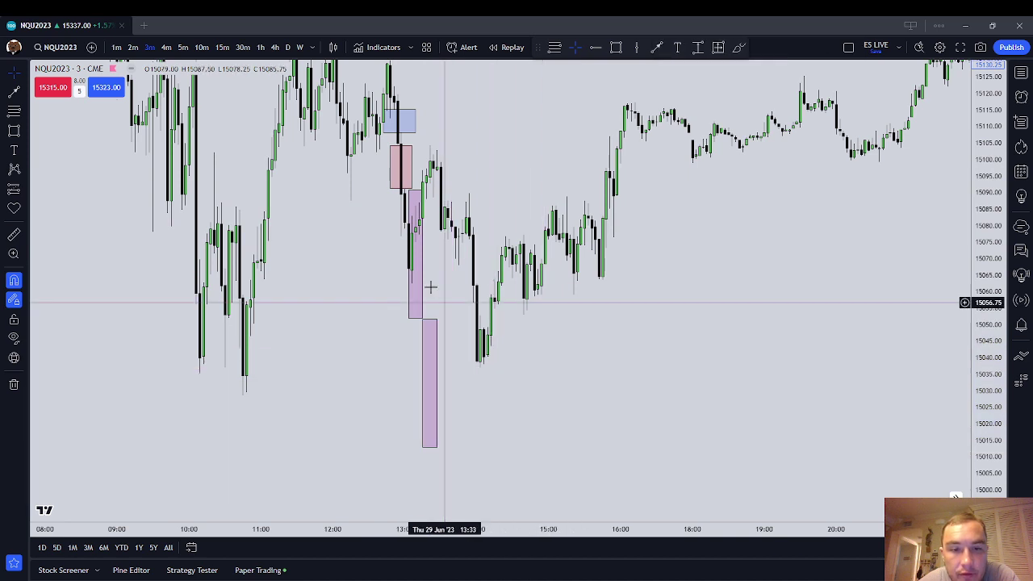
# Try stacking the purple projections from the red gap's upper edge, with the second one spanning about 15066 to 15027.
pyautogui.moveTo(423, 230); pyautogui.dragTo(426, 182)
pyautogui.click(428, 298)
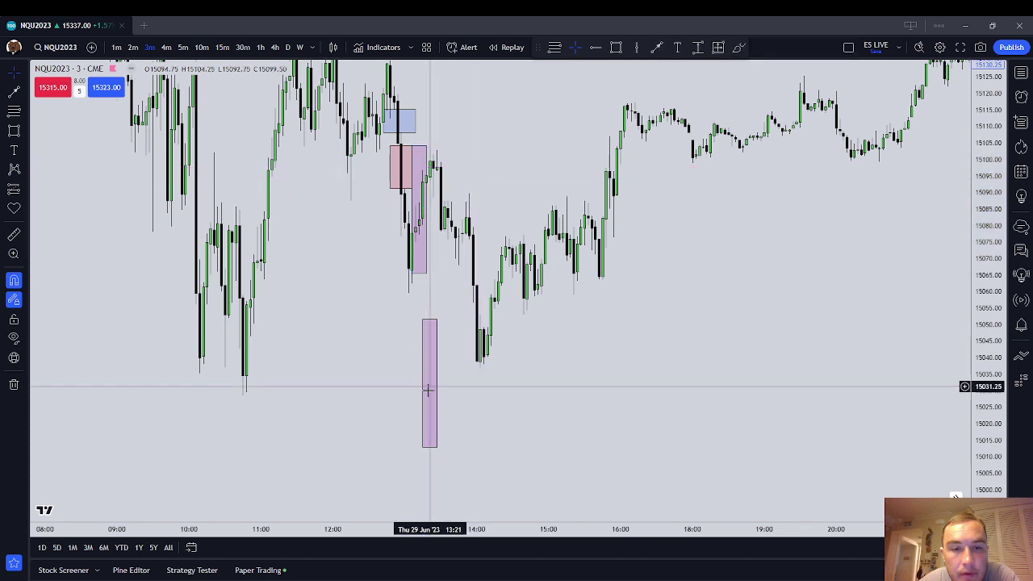
pyautogui.moveTo(437, 355); pyautogui.dragTo(441, 303)
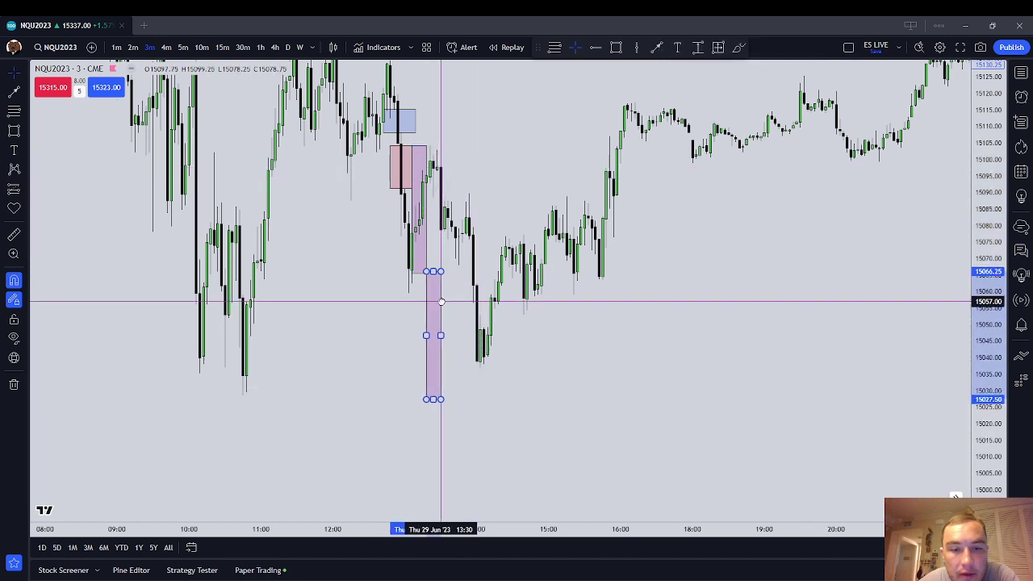
pyautogui.click(513, 367)
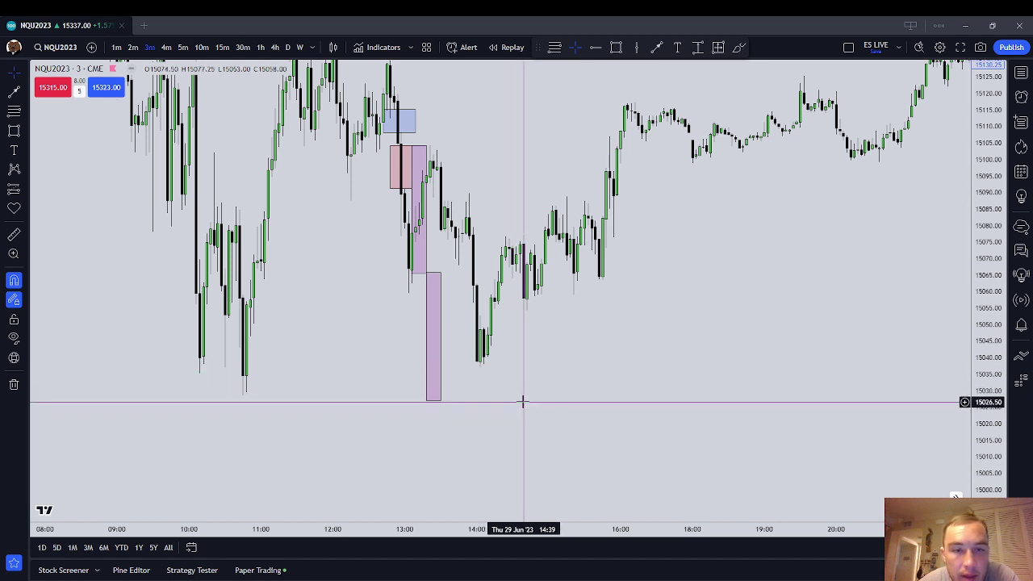
# Start the blue rectangle at about 12:48 and restack the purple projections from the red gap's lower edge, spanning about 15091–15052 and 15052–15014.
pyautogui.click(385, 119)
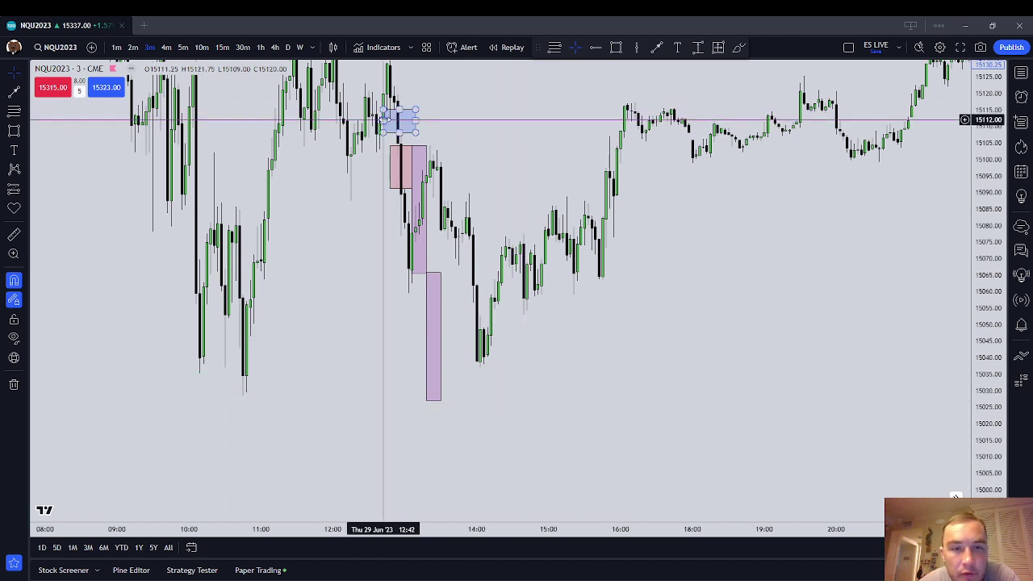
pyautogui.click(463, 126)
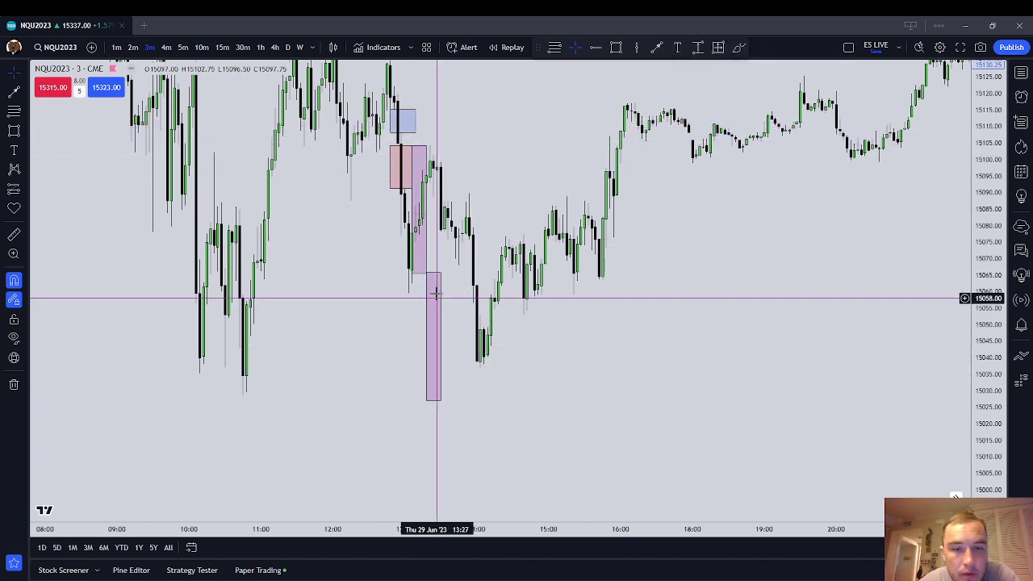
pyautogui.moveTo(437, 296); pyautogui.dragTo(451, 380)
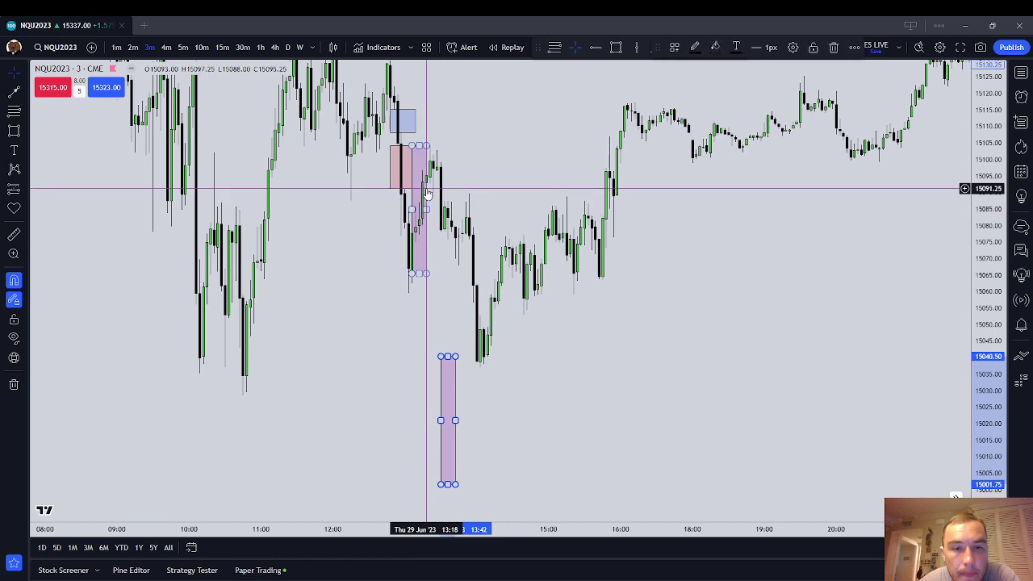
pyautogui.moveTo(426, 189); pyautogui.dragTo(424, 230)
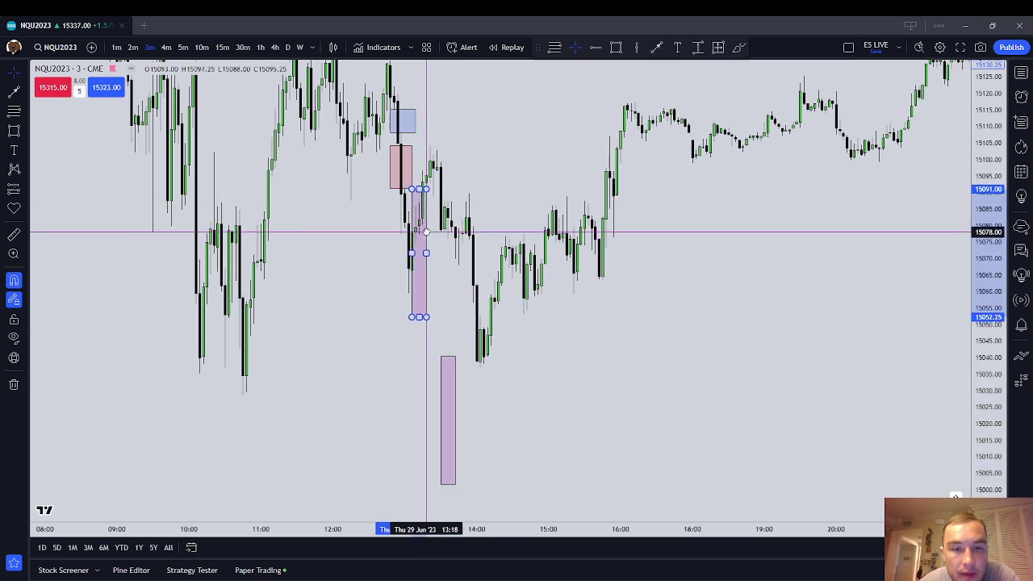
pyautogui.click(456, 389)
pyautogui.moveTo(456, 389); pyautogui.dragTo(440, 349)
pyautogui.click(496, 350)
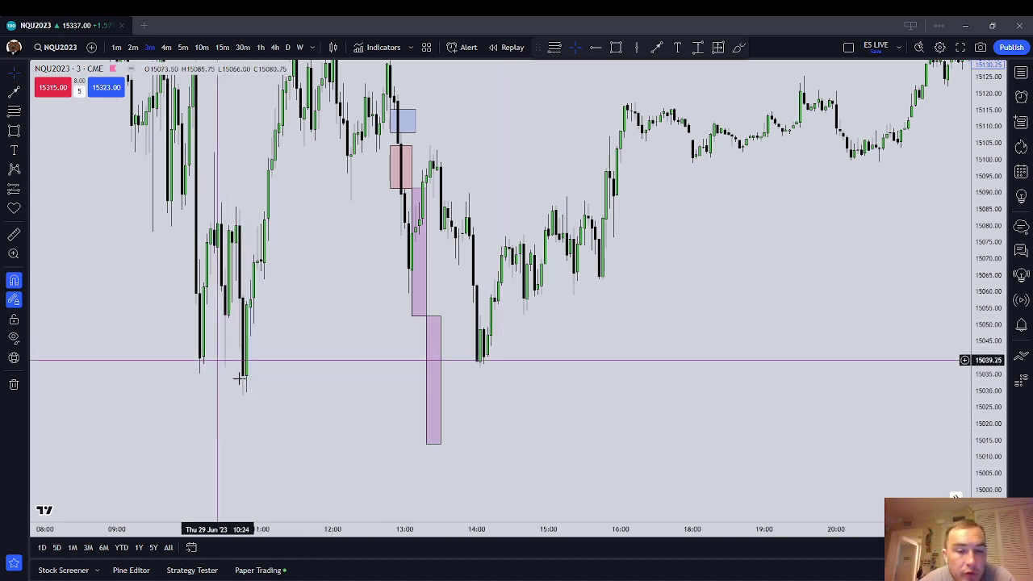
# Remove all drawings from the chart.
pyautogui.moveTo(591, 381); pyautogui.dragTo(601, 411)
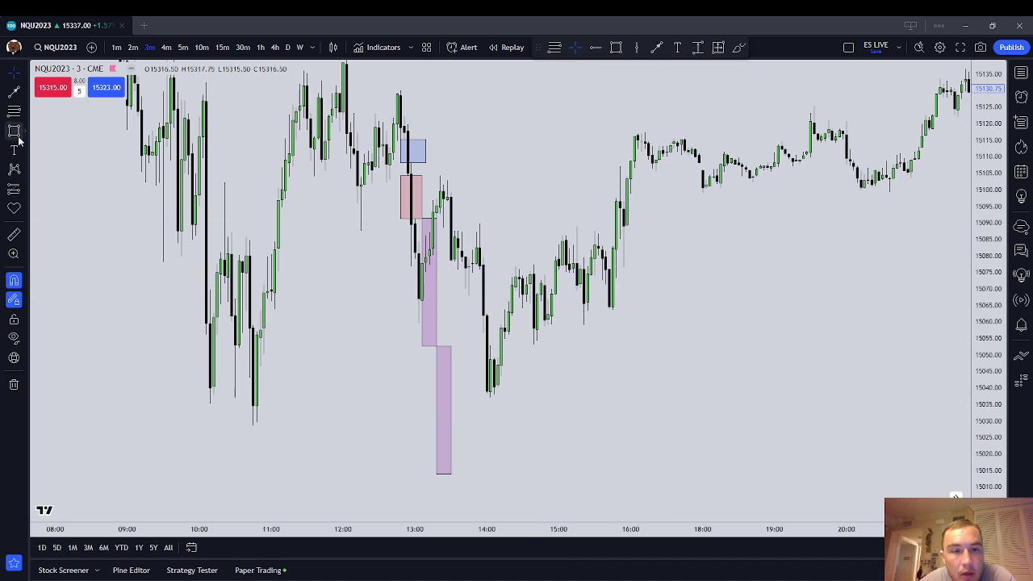
pyautogui.rightClick(529, 206)
pyautogui.click(583, 428)
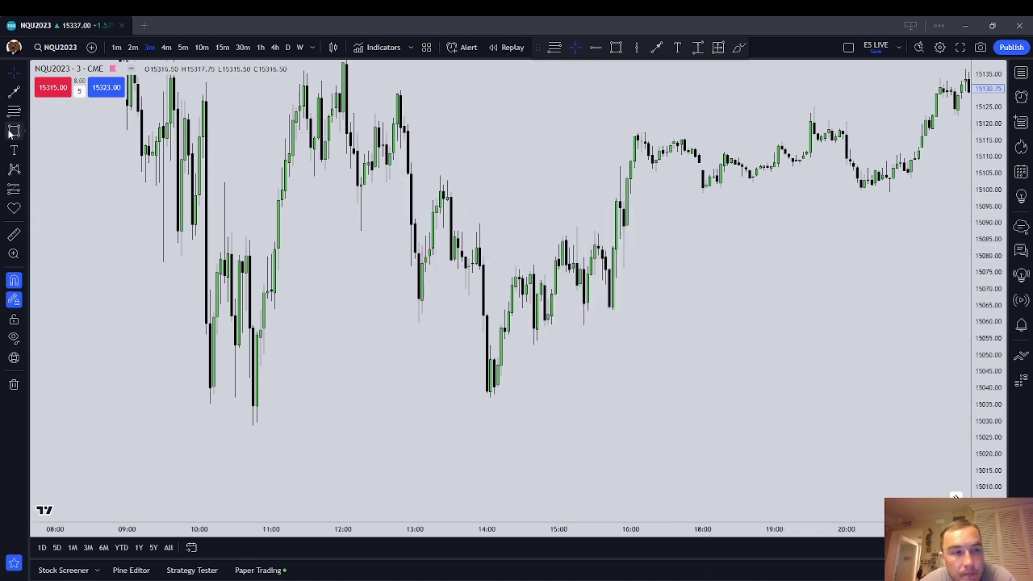
# Draw a rectangle over the gap at the 13:57 candle, spanning about 15075.75 to 15062 and extending to about 16:03.
pyautogui.moveTo(480, 270); pyautogui.dragTo(483, 314)
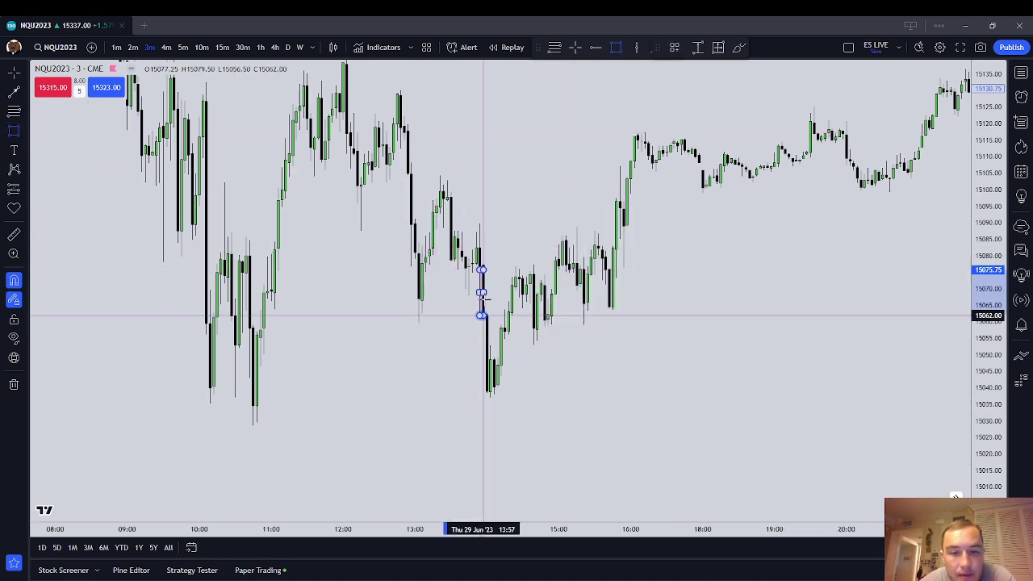
pyautogui.click(605, 339)
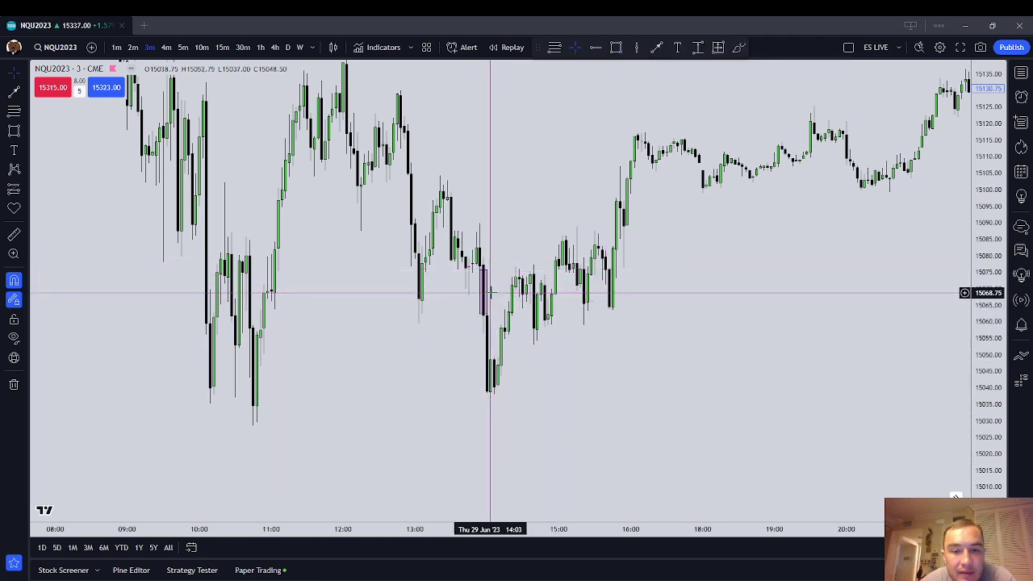
pyautogui.moveTo(485, 293); pyautogui.dragTo(635, 296)
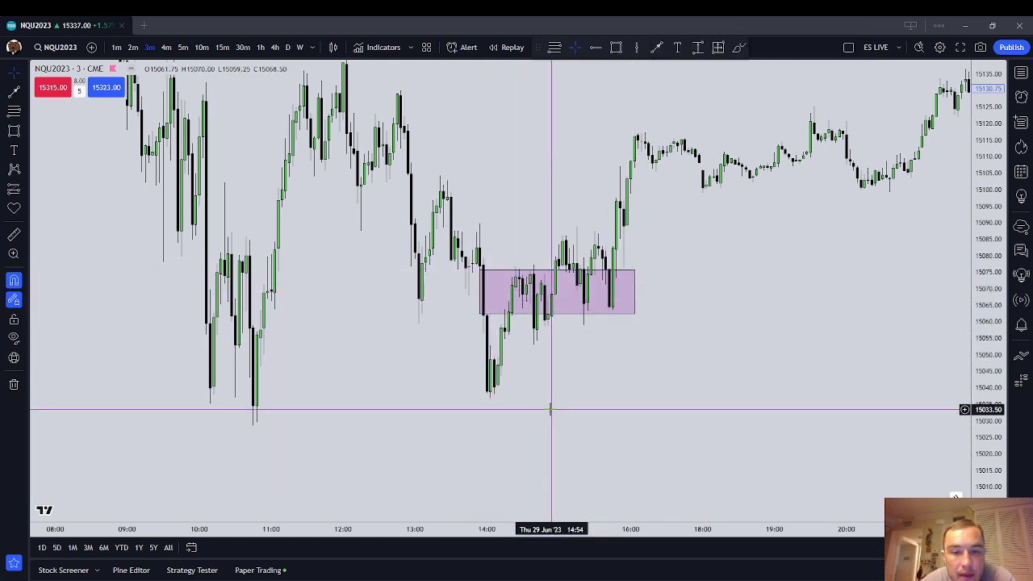
# Move the rectangle to the small gap near 14:00 and resize it to span about 15056.5 to 15053, from 13:45 to 14:24.
pyautogui.moveTo(634, 283)
pyautogui.mouseDown()
pyautogui.moveTo(495, 292)
pyautogui.moveTo(508, 348)
pyautogui.moveTo(500, 371)
pyautogui.mouseUp()
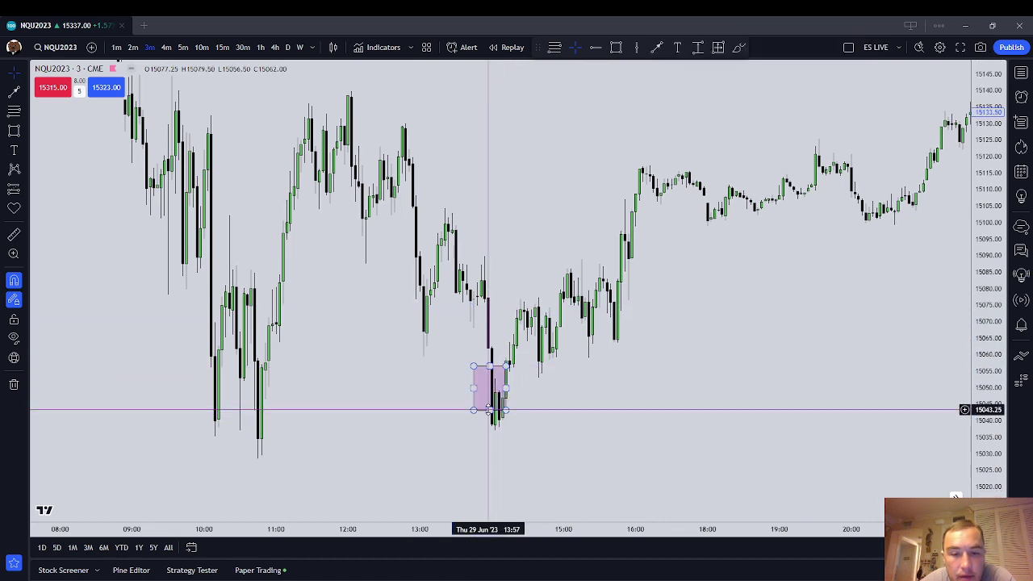
pyautogui.moveTo(489, 410); pyautogui.dragTo(489, 376)
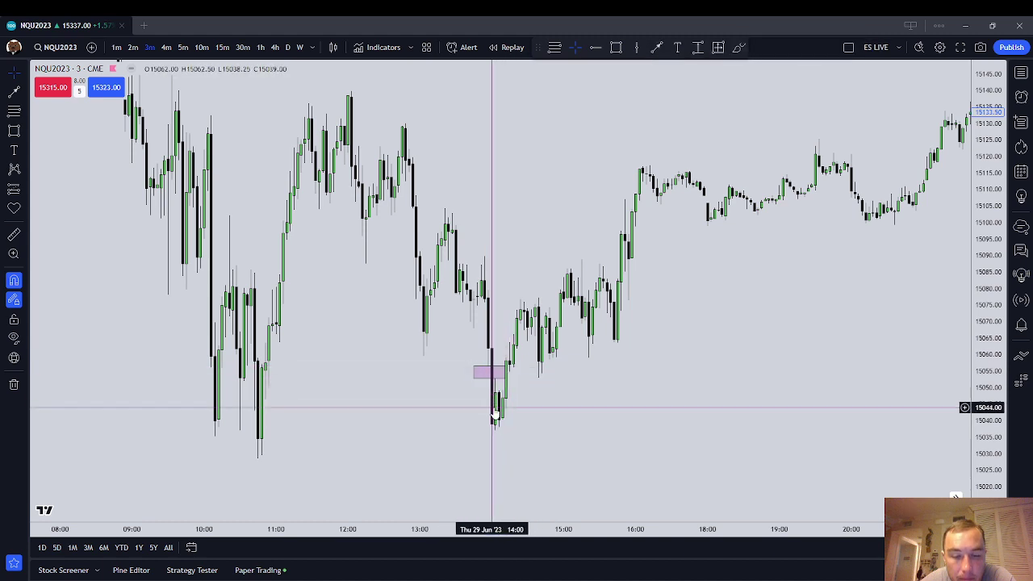
pyautogui.click(504, 385)
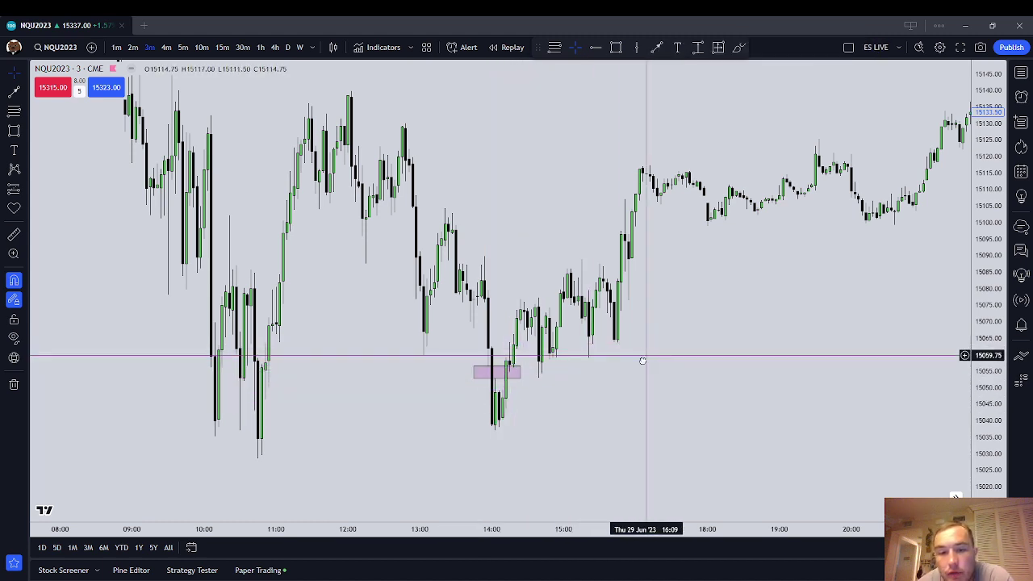
# Switch to the 2-minute timeframe and fit the purple rectangle over the bullish gap near 14:12, spanning 15054.75 to 15049.25.
pyautogui.moveTo(645, 358); pyautogui.dragTo(615, 388)
pyautogui.click(133, 47)
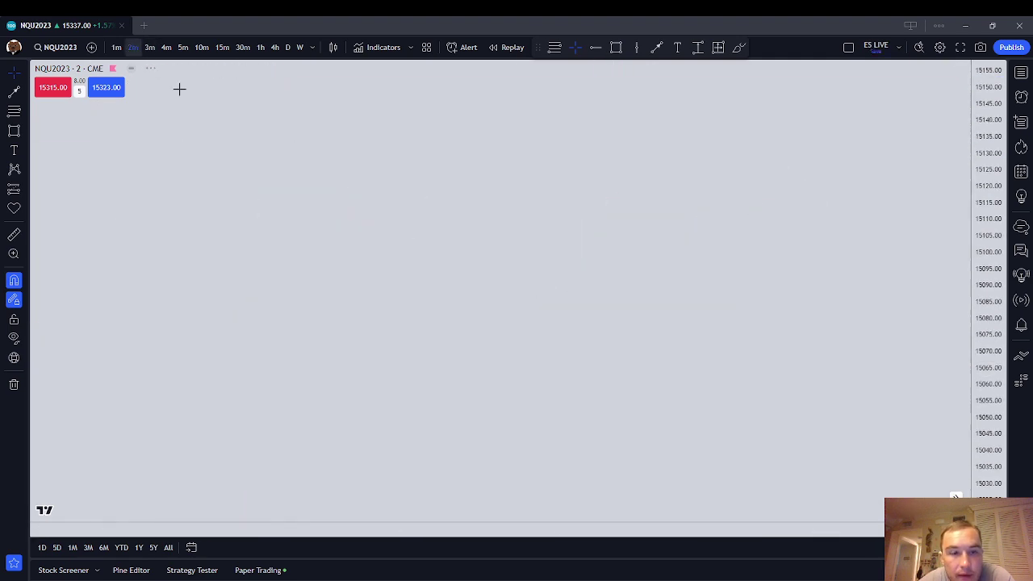
pyautogui.moveTo(556, 444); pyautogui.dragTo(702, 424)
pyautogui.scroll(5, 704, 423)
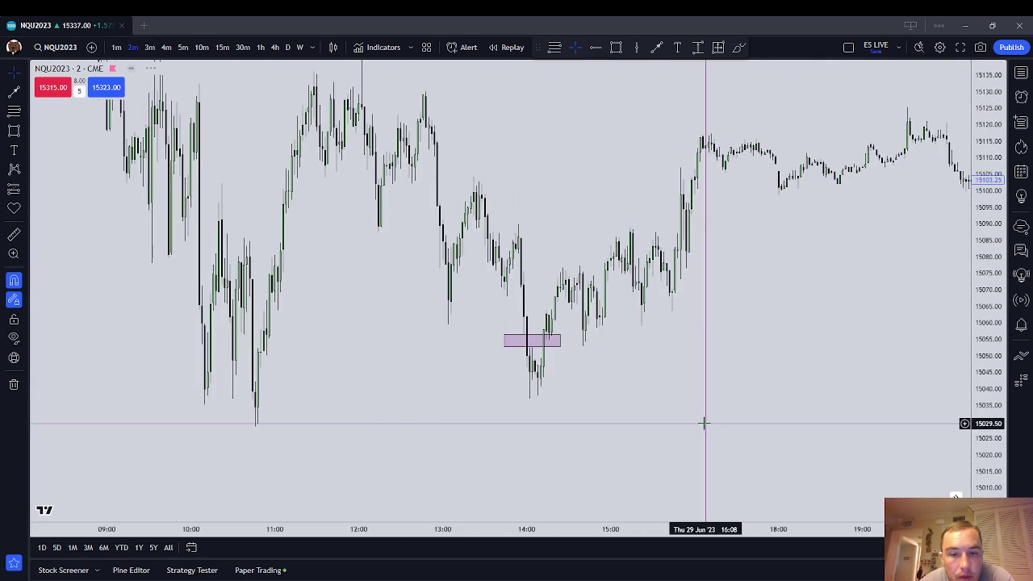
pyautogui.moveTo(581, 400); pyautogui.dragTo(653, 407)
pyautogui.moveTo(986, 456); pyautogui.dragTo(989, 305)
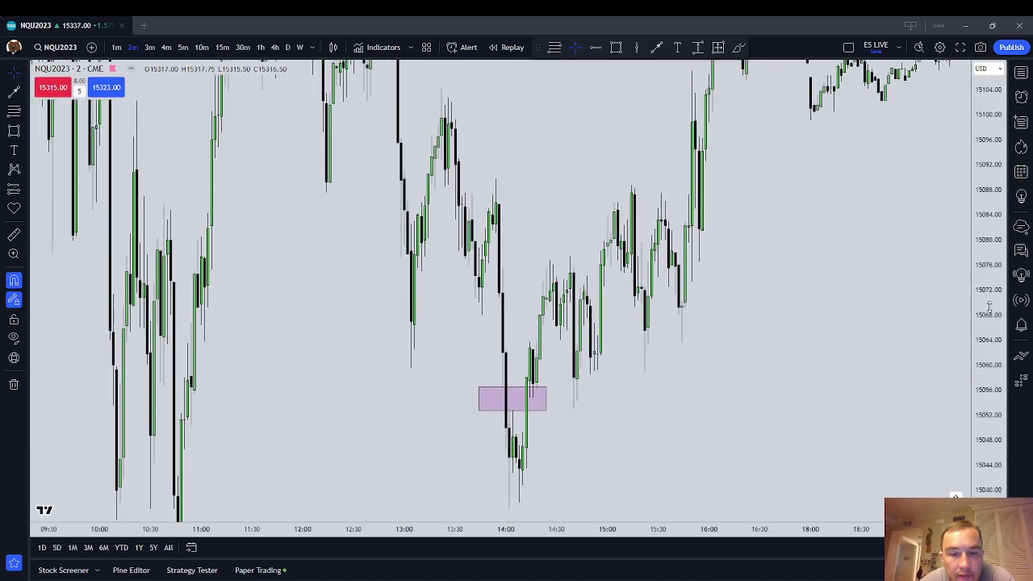
pyautogui.moveTo(773, 417); pyautogui.dragTo(741, 368)
pyautogui.moveTo(489, 349)
pyautogui.mouseDown()
pyautogui.moveTo(498, 366)
pyautogui.moveTo(481, 363)
pyautogui.mouseUp()
pyautogui.click(557, 379)
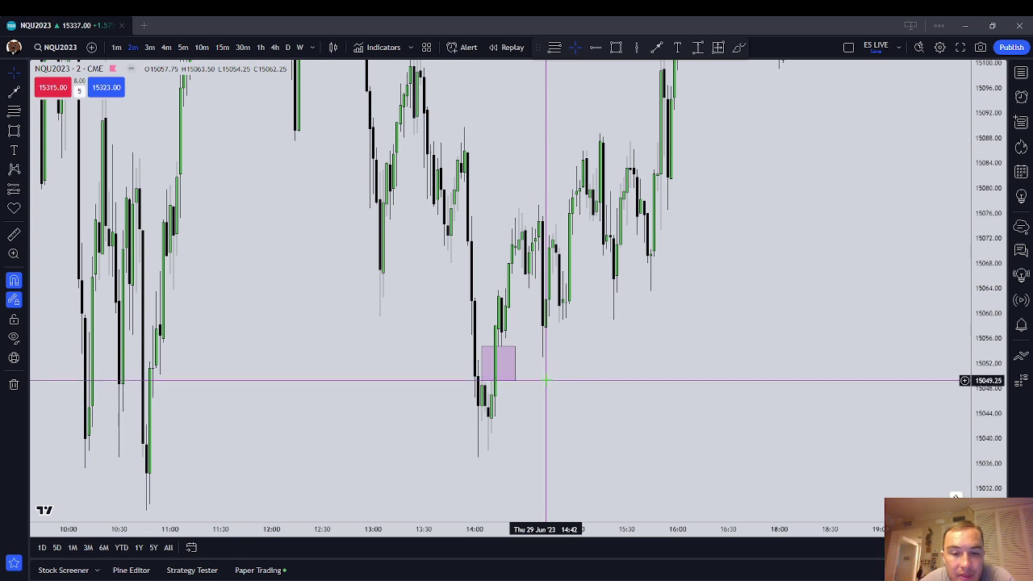
# Narrow the purple gap rectangle to run from about 14:06 to 14:20.
pyautogui.click(491, 362)
pyautogui.moveTo(512, 364); pyautogui.dragTo(509, 363)
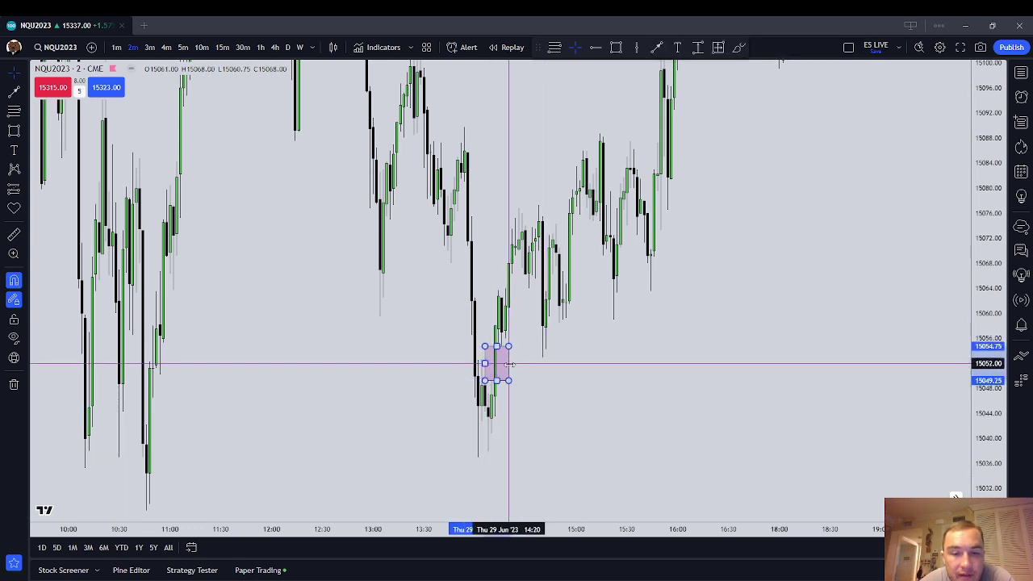
pyautogui.click(514, 258)
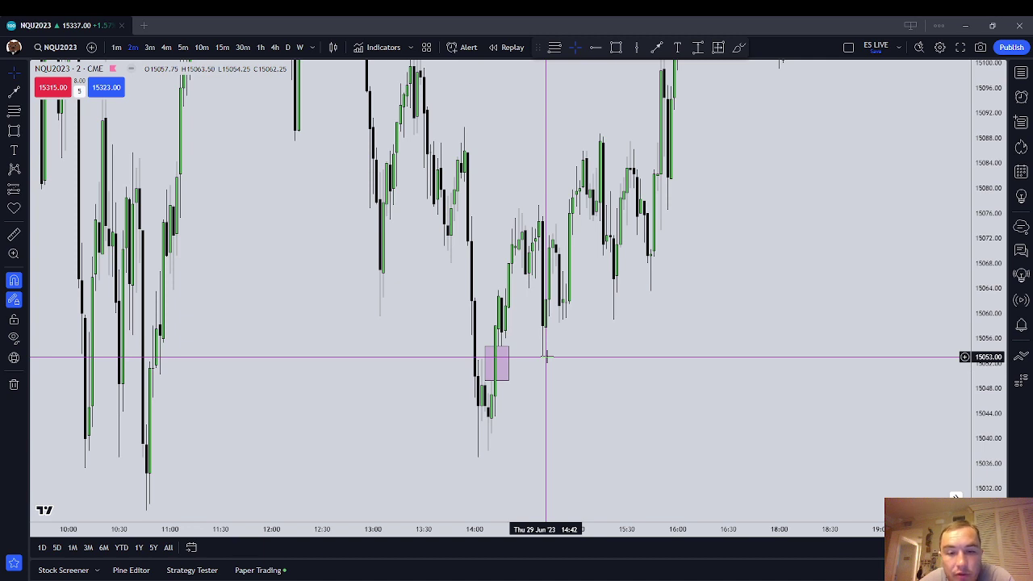
pyautogui.click(484, 364)
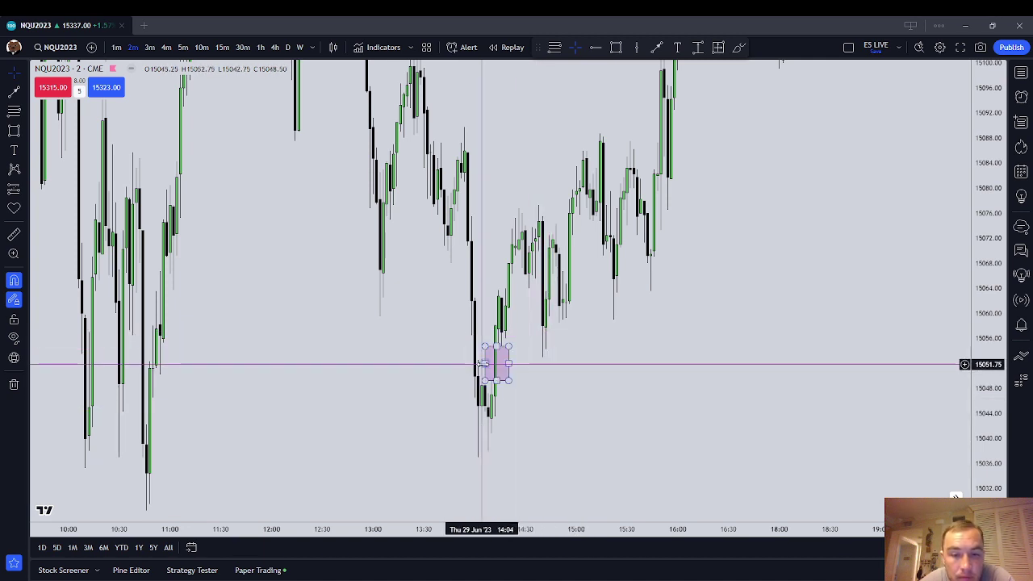
pyautogui.click(544, 367)
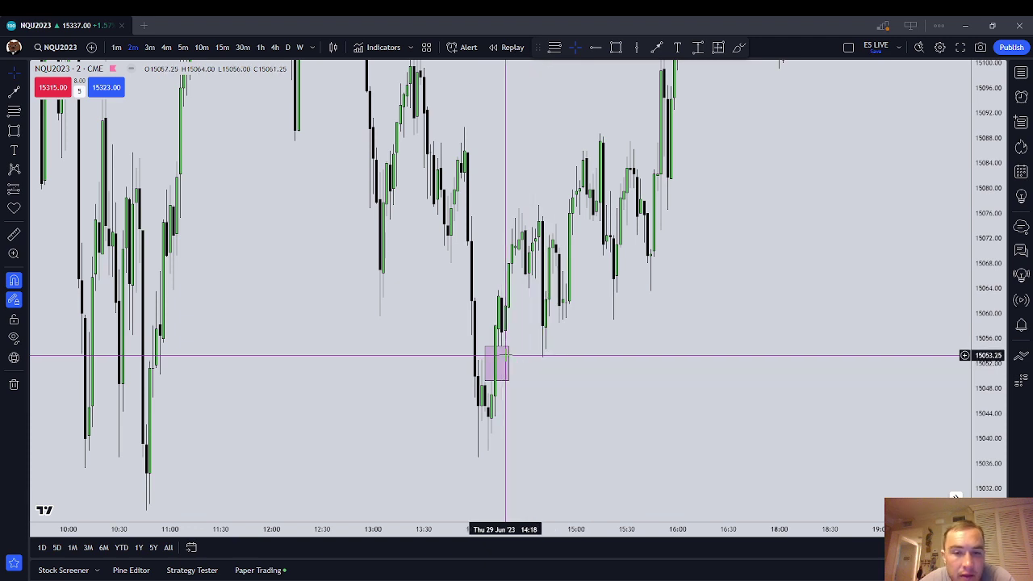
pyautogui.moveTo(647, 350); pyautogui.dragTo(586, 426)
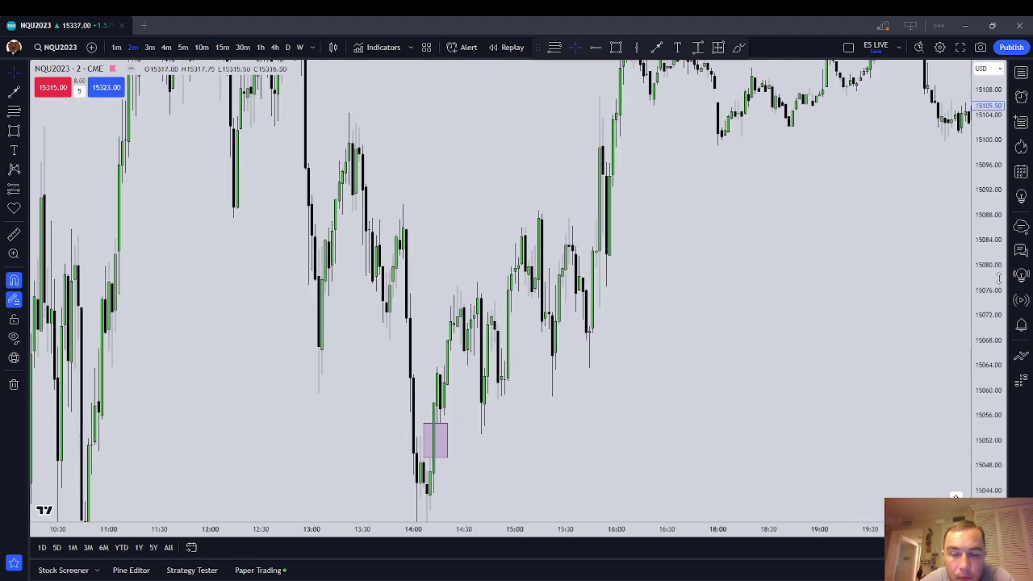
# Draw a purple rectangle over the bearish gap at 08:28, spanning 15189.75 to about 15187.50 and ending near 08:46.
pyautogui.moveTo(999, 278); pyautogui.dragTo(999, 359)
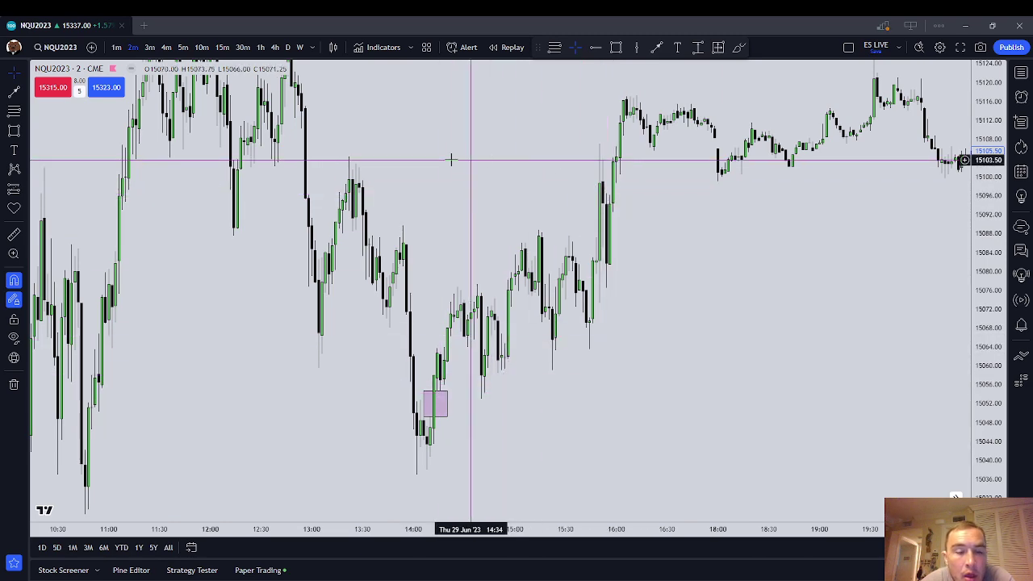
pyautogui.moveTo(452, 155); pyautogui.dragTo(730, 172)
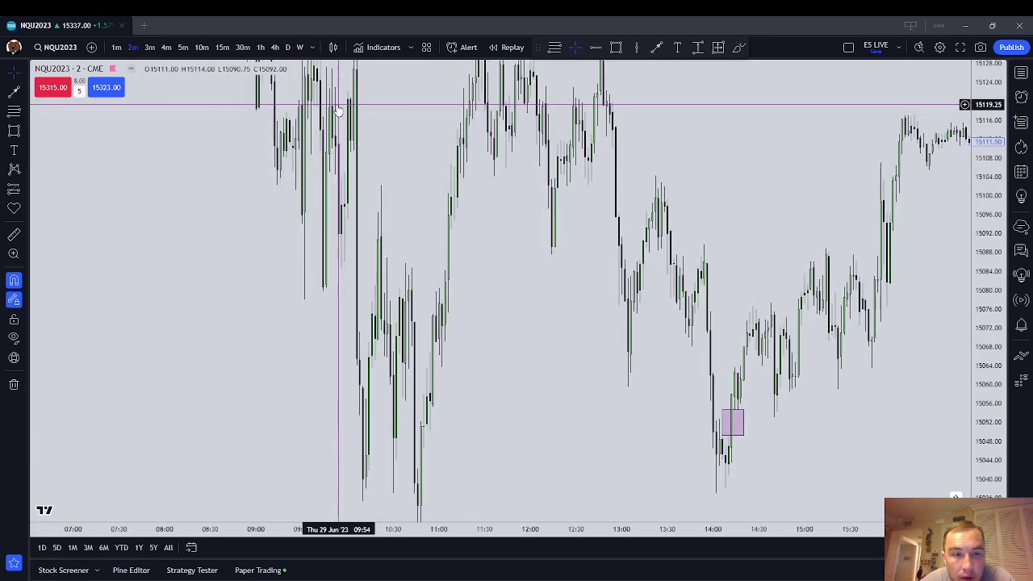
pyautogui.moveTo(338, 104); pyautogui.dragTo(604, 244)
pyautogui.scroll(2, 603, 243)
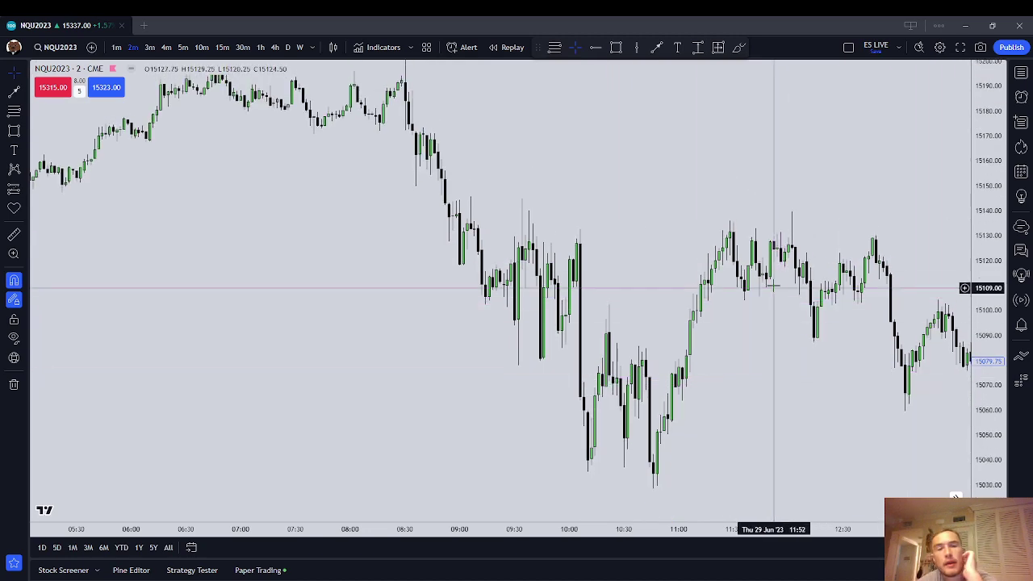
pyautogui.moveTo(568, 132); pyautogui.dragTo(640, 215)
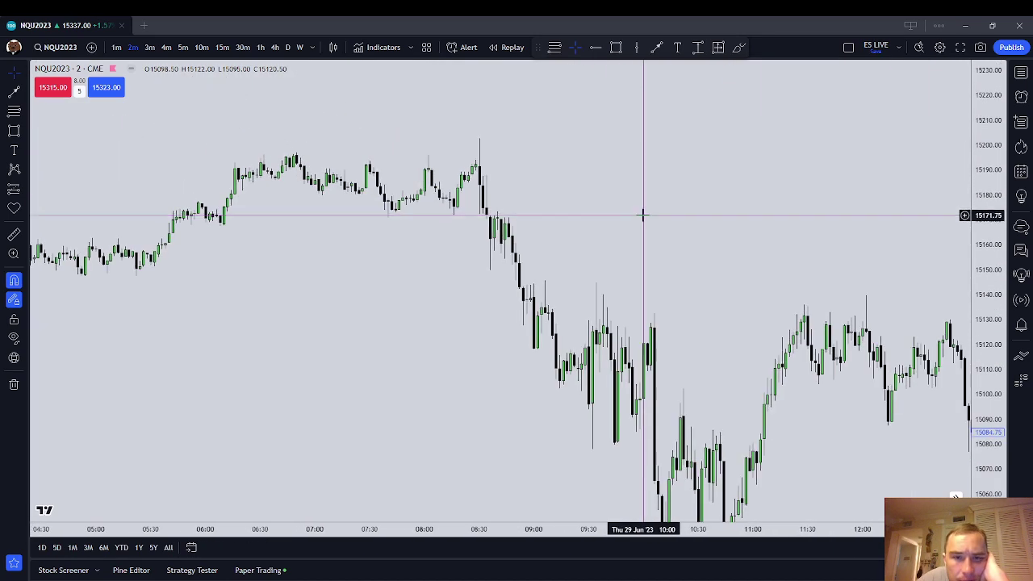
pyautogui.moveTo(570, 182); pyautogui.dragTo(692, 325)
pyautogui.moveTo(978, 383); pyautogui.dragTo(978, 168)
pyautogui.scroll(2, 773, 279)
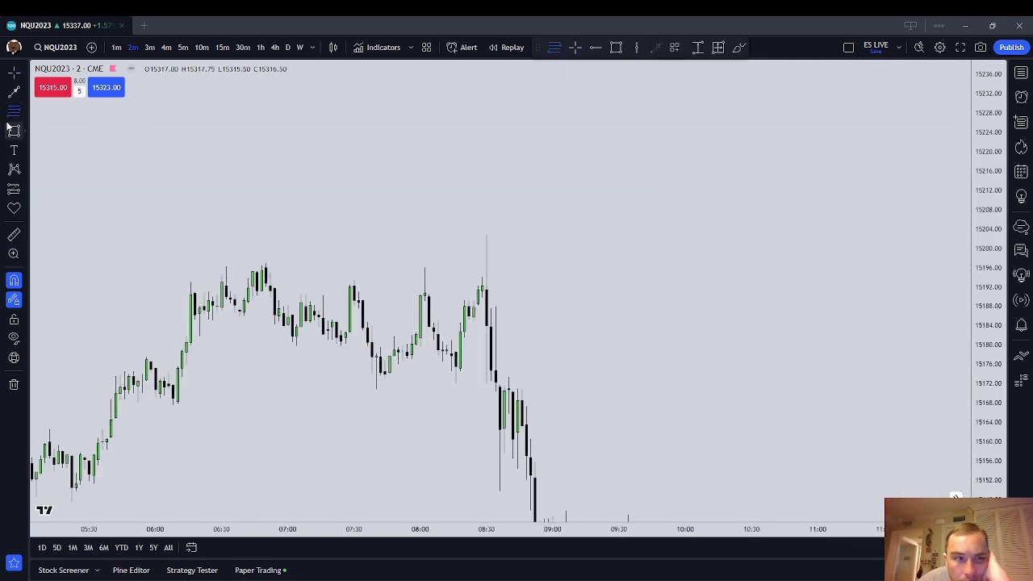
pyautogui.click(482, 297)
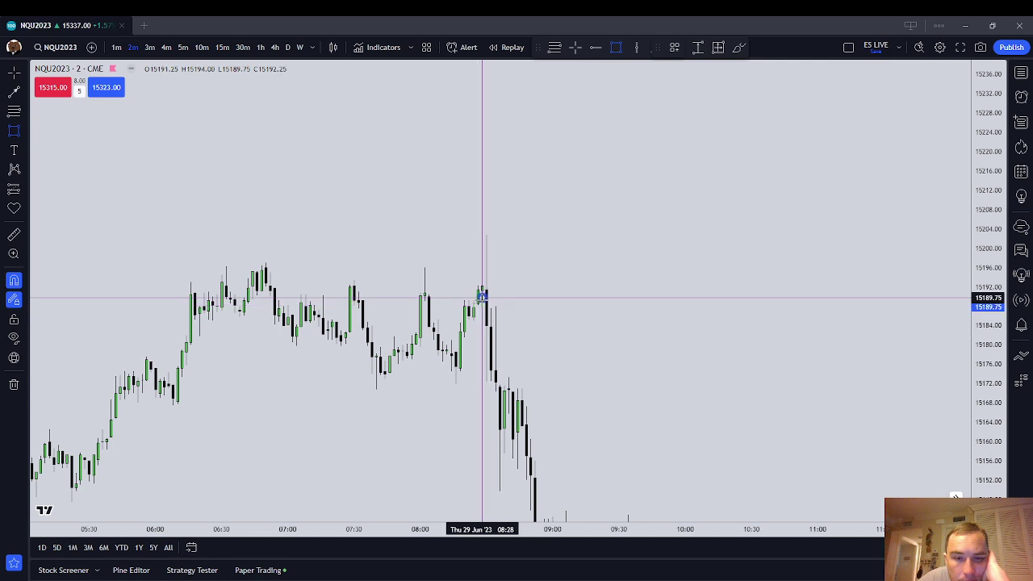
pyautogui.click(523, 309)
# Mark the smaller gap near 08:46 with a rectangle from 15163.00 to 15160.50, extend it to about 08:56, and fill it red.
pyautogui.moveTo(576, 315); pyautogui.dragTo(530, 231)
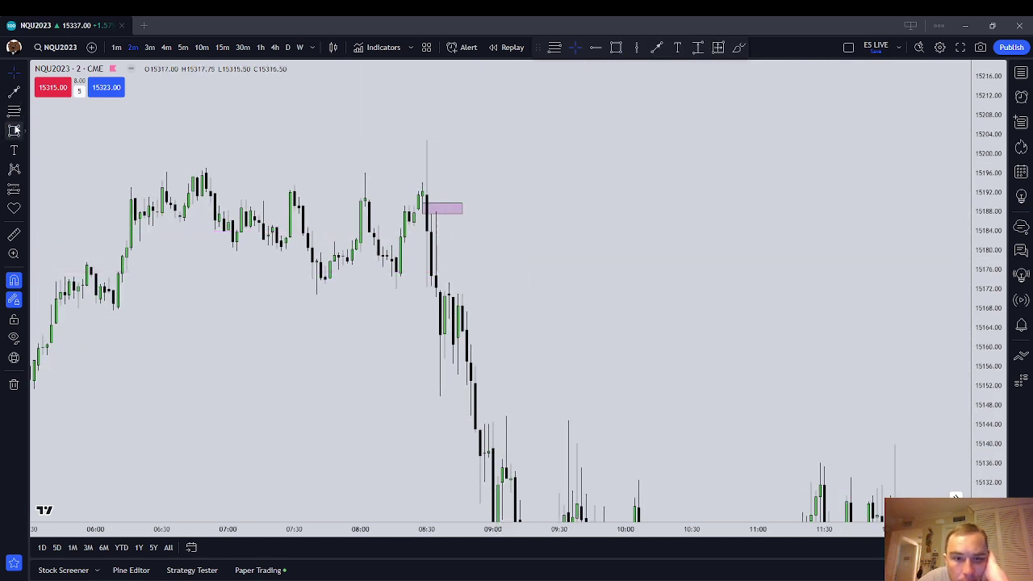
pyautogui.click(463, 333)
pyautogui.click(471, 344)
pyautogui.click(492, 341)
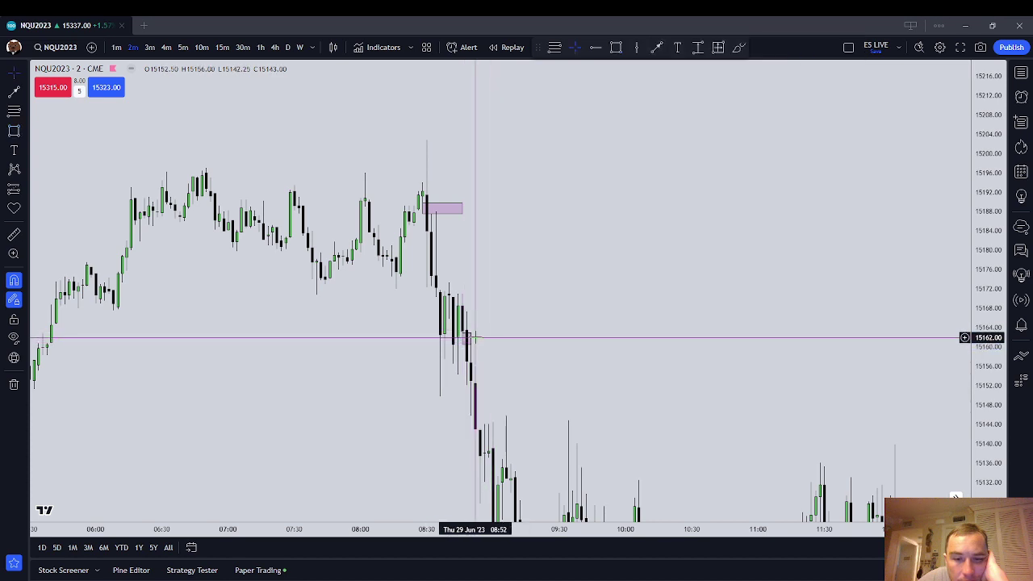
pyautogui.click(471, 339)
pyautogui.click(487, 345)
pyautogui.click(714, 49)
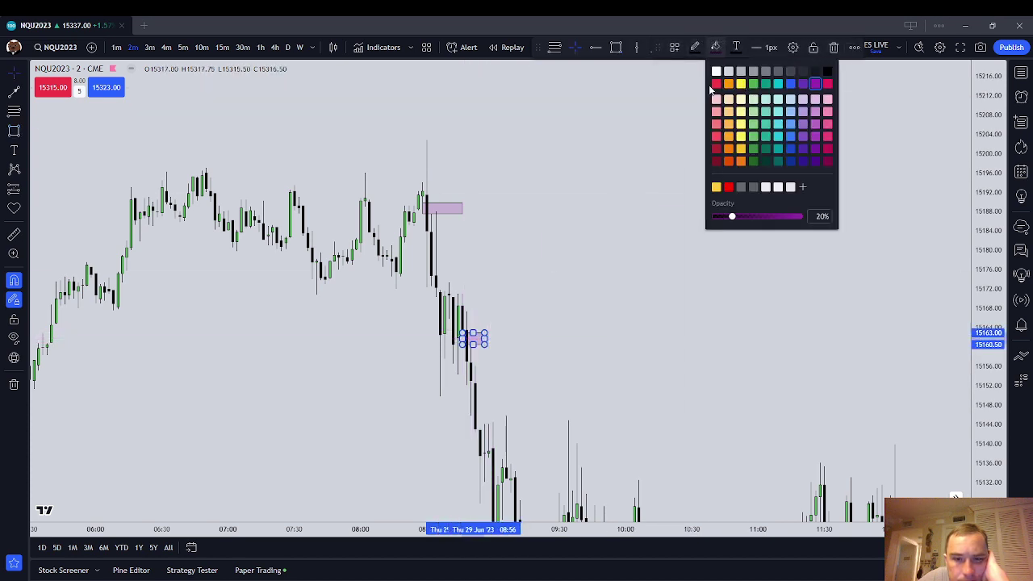
pyautogui.click(716, 84)
pyautogui.click(715, 162)
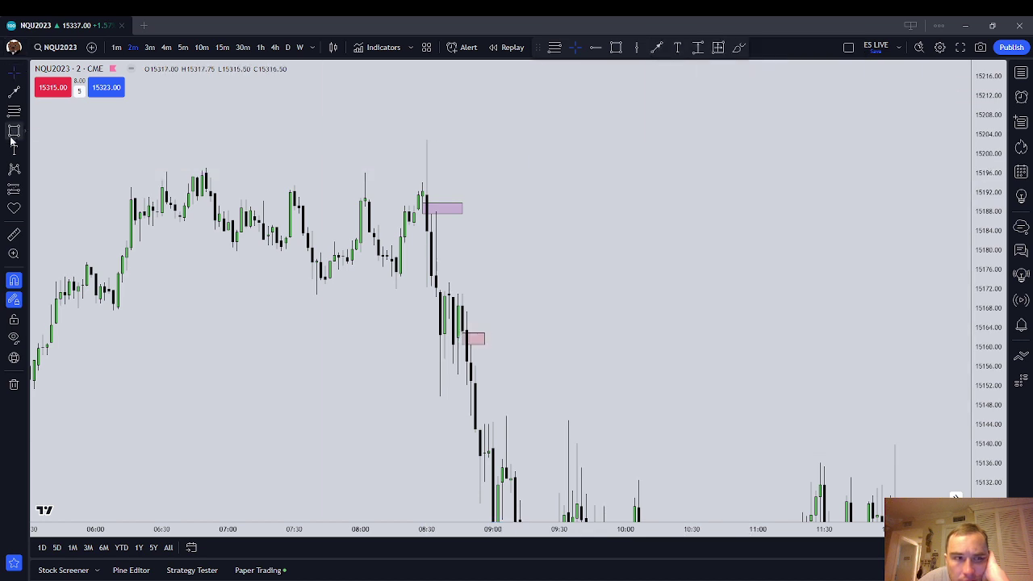
# Draw a rectangle from the 08:30 high at 15202.75 down to 15163.00, ending at 08:46, and fill it blue.
pyautogui.click(426, 140)
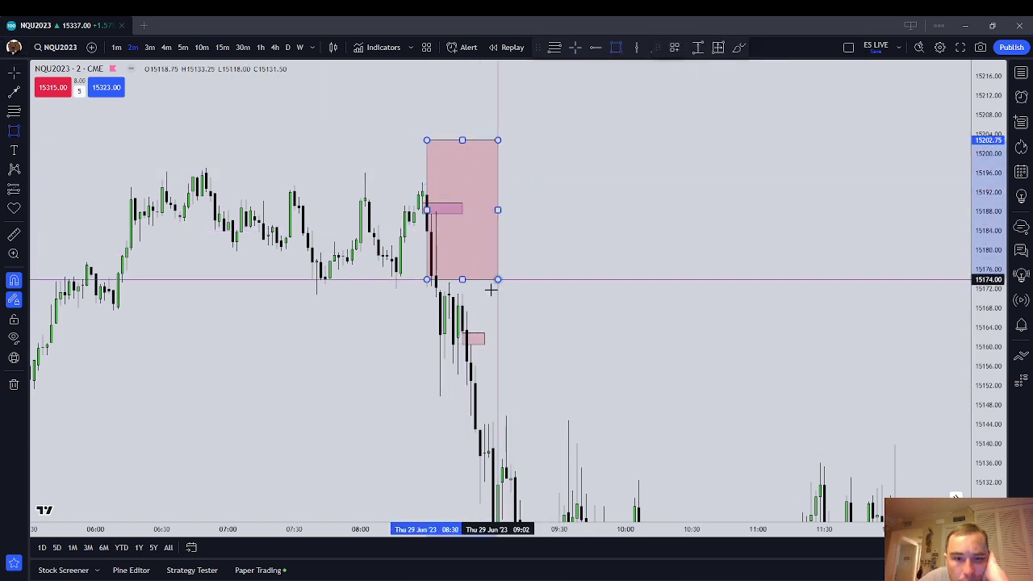
pyautogui.click(466, 329)
pyautogui.moveTo(493, 212); pyautogui.dragTo(429, 152)
pyautogui.click(399, 111)
pyautogui.click(715, 47)
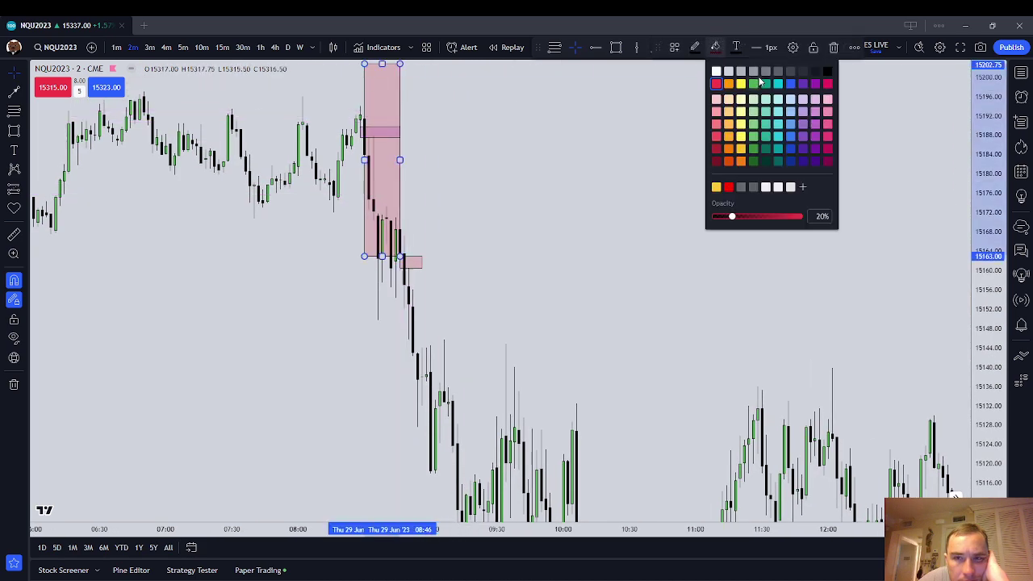
pyautogui.click(792, 84)
pyautogui.click(590, 198)
# Move the blue rectangle directly below the red gap, spanning 15160.50 to 15120.75.
pyautogui.scroll(-3, 570, 276)
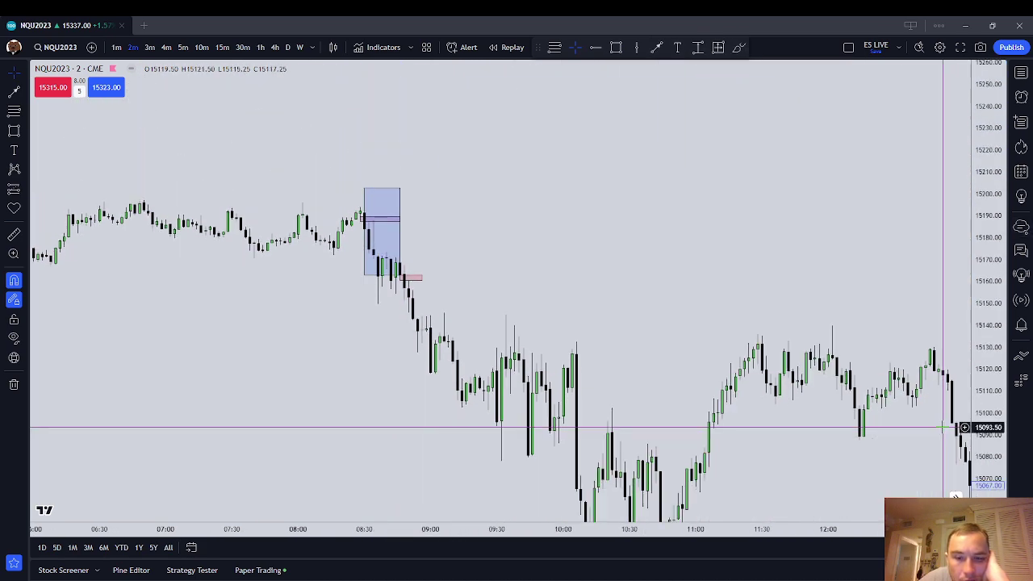
pyautogui.moveTo(554, 202); pyautogui.dragTo(595, 282)
pyautogui.rightClick(590, 297)
pyautogui.click(637, 401)
# Clone the blue rectangle and stack the copy beneath it, spanning 15120.75 to 15081.00.
pyautogui.rightClick(569, 272)
pyautogui.moveTo(593, 289)
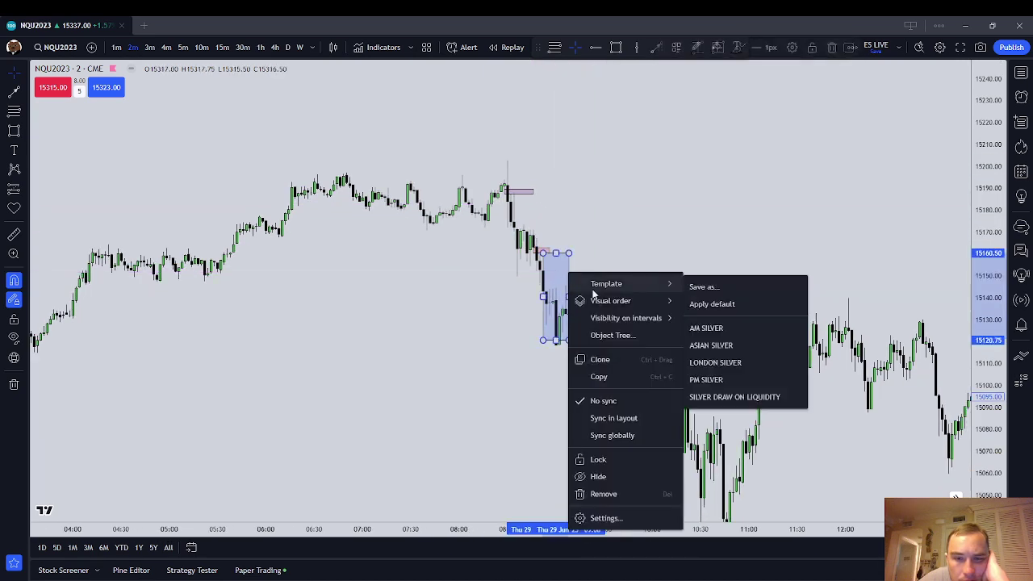
pyautogui.click(611, 360)
pyautogui.moveTo(570, 246)
pyautogui.mouseDown()
pyautogui.moveTo(576, 356)
pyautogui.moveTo(587, 356)
pyautogui.mouseUp()
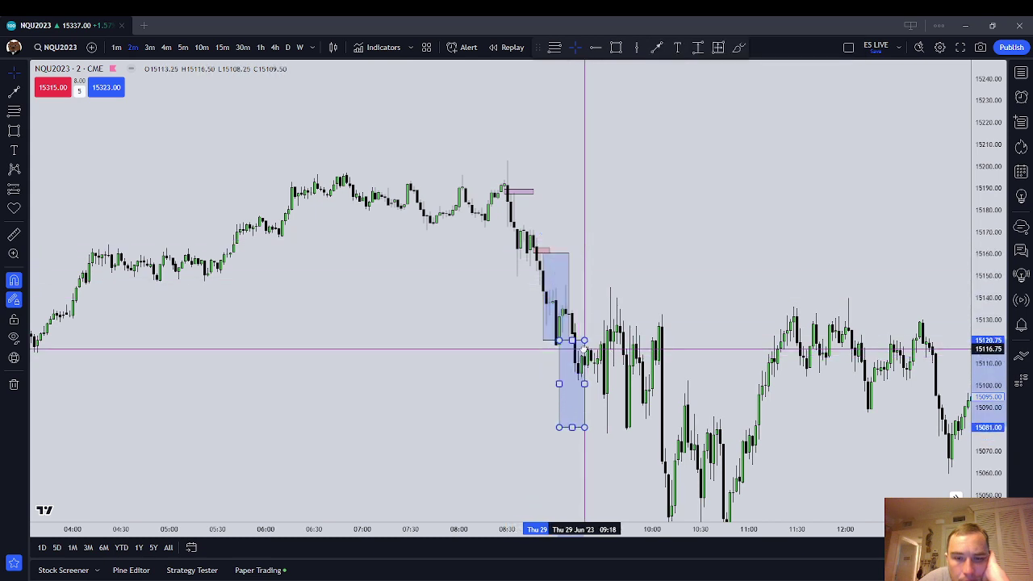
# Clone the lower blue rectangle and place the third projection beneath it, spanning 15081.00 to about 15041.
pyautogui.moveTo(676, 293); pyautogui.dragTo(610, 224)
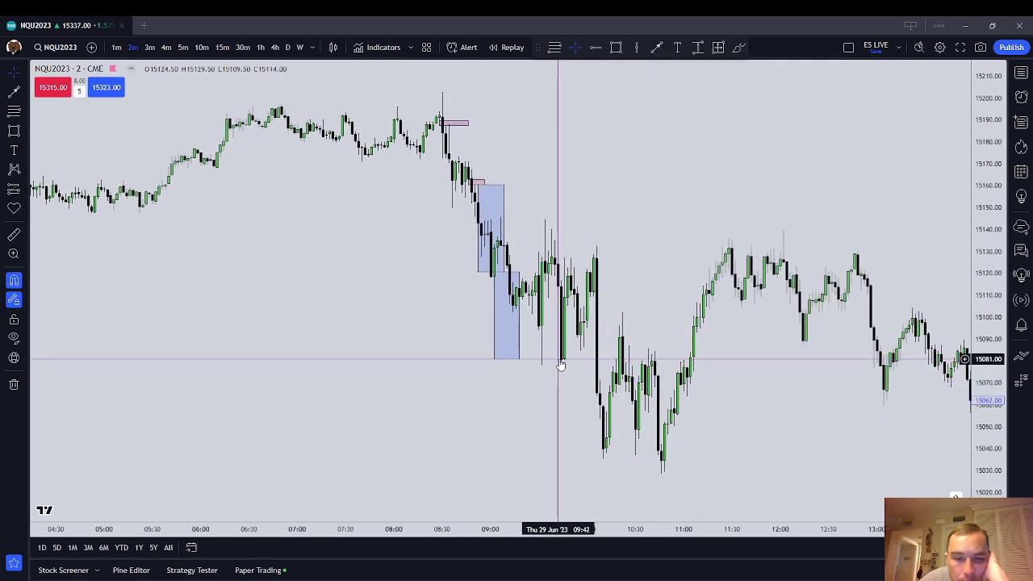
pyautogui.rightClick(519, 328)
pyautogui.click(576, 410)
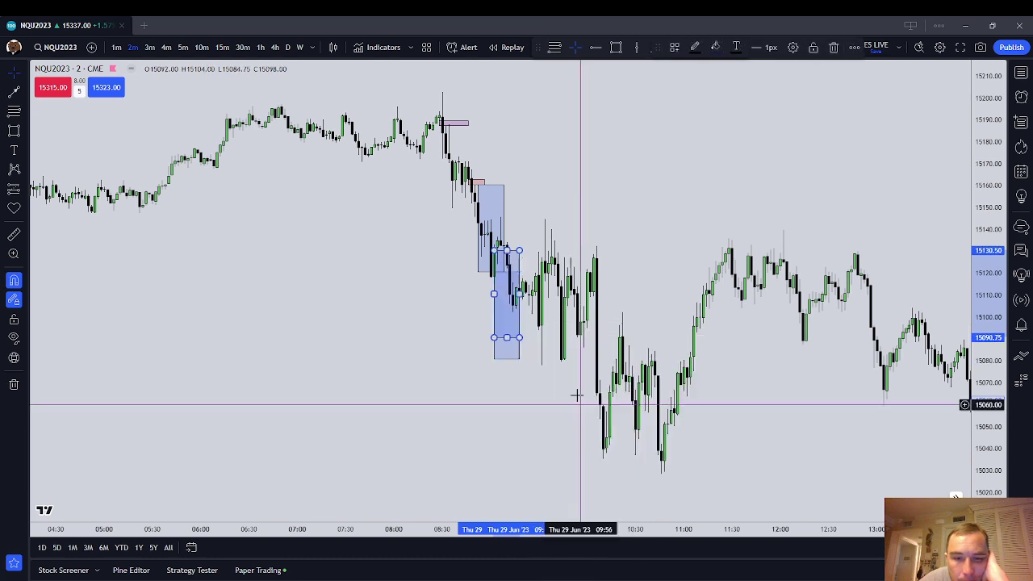
pyautogui.moveTo(522, 264)
pyautogui.mouseDown()
pyautogui.moveTo(549, 302)
pyautogui.moveTo(548, 372)
pyautogui.mouseUp()
pyautogui.moveTo(601, 449); pyautogui.dragTo(602, 459)
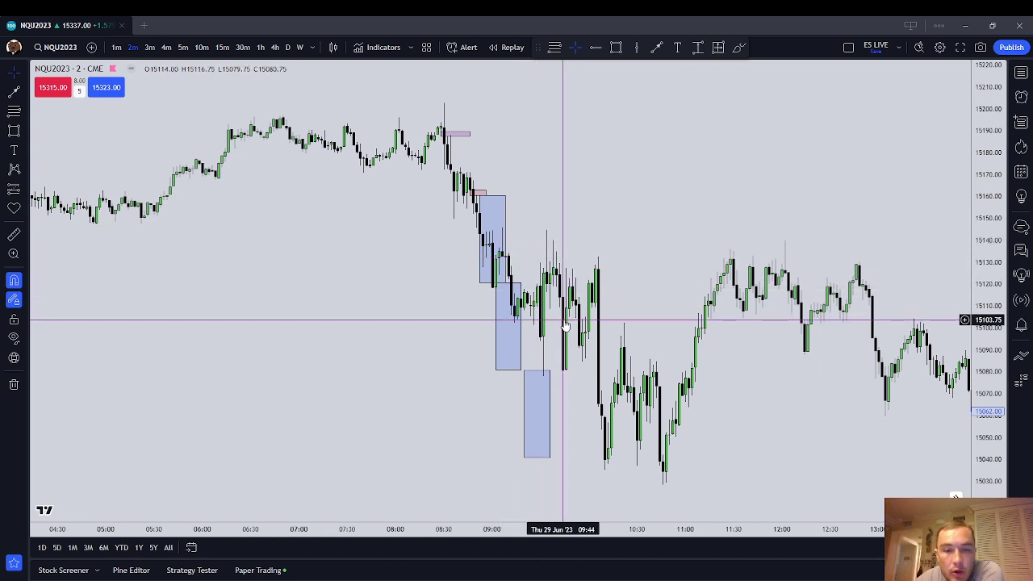
# Examine how the three stacked blue projections line up with the session's lows and the purple gap near 14:12.
pyautogui.click(481, 208)
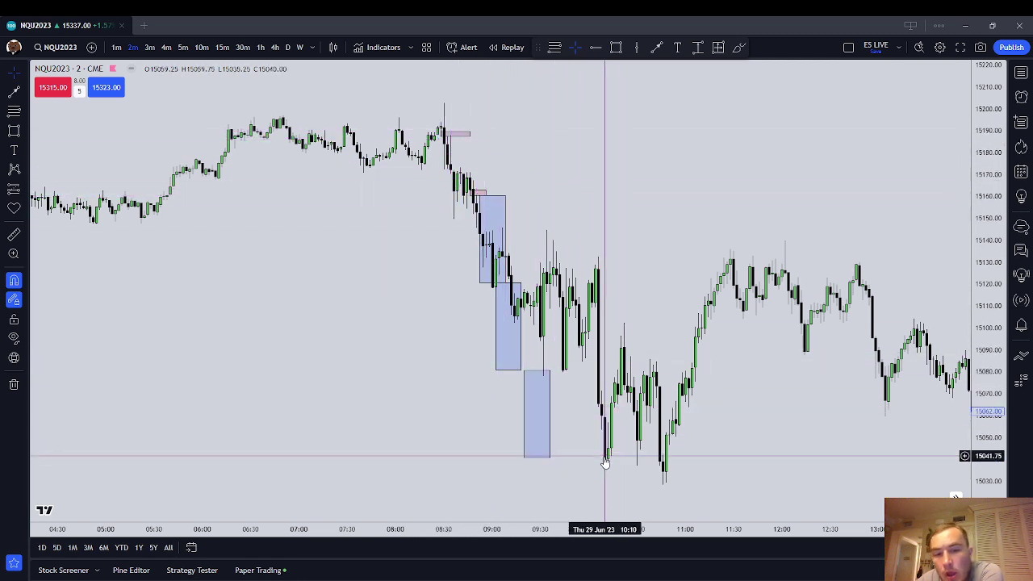
pyautogui.scroll(-3, 613, 402)
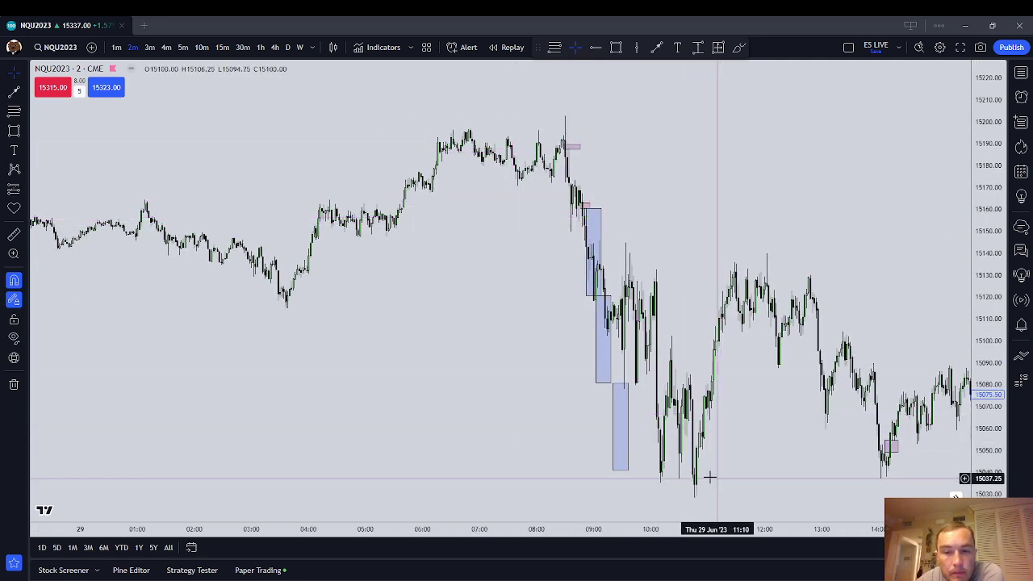
pyautogui.moveTo(792, 435); pyautogui.dragTo(770, 438)
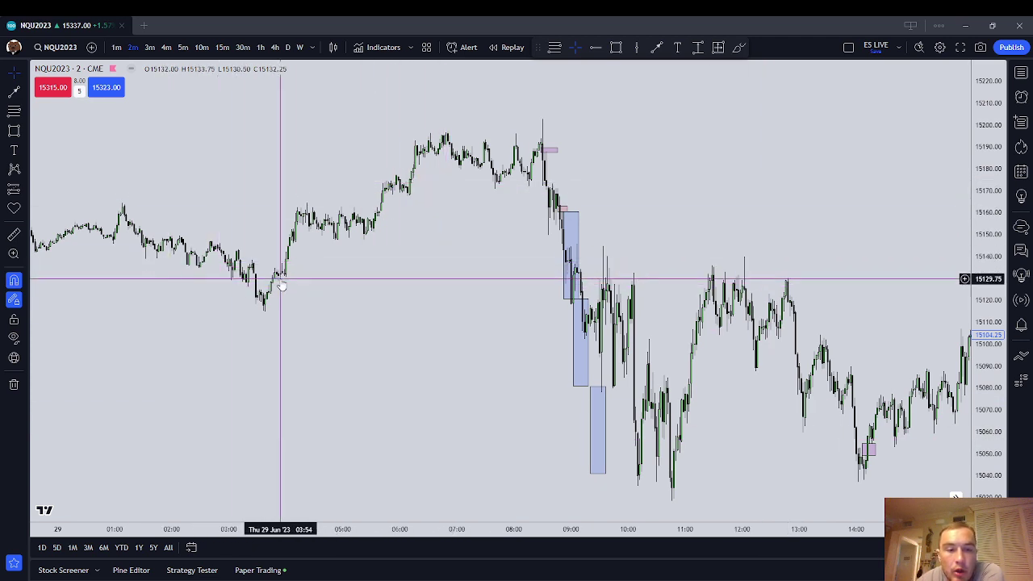
pyautogui.moveTo(427, 282); pyautogui.dragTo(281, 283)
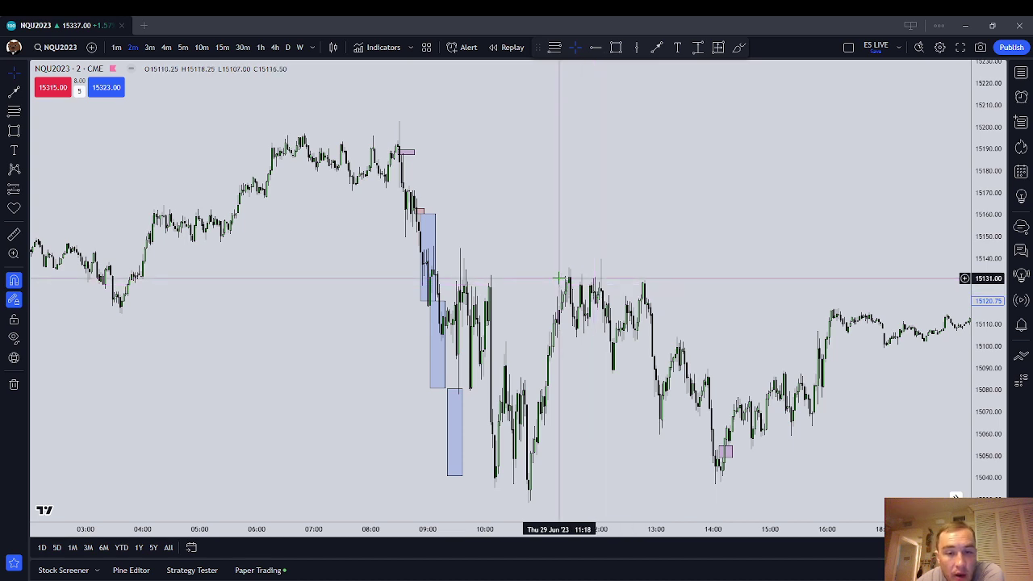
pyautogui.click(432, 341)
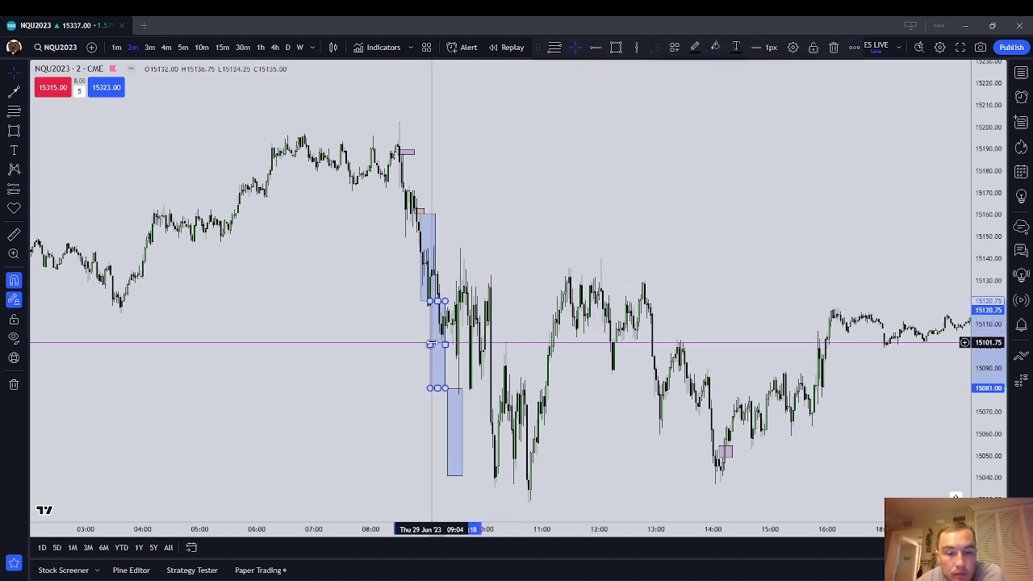
pyautogui.moveTo(432, 343); pyautogui.dragTo(426, 258)
pyautogui.click(461, 260)
pyautogui.click(425, 260)
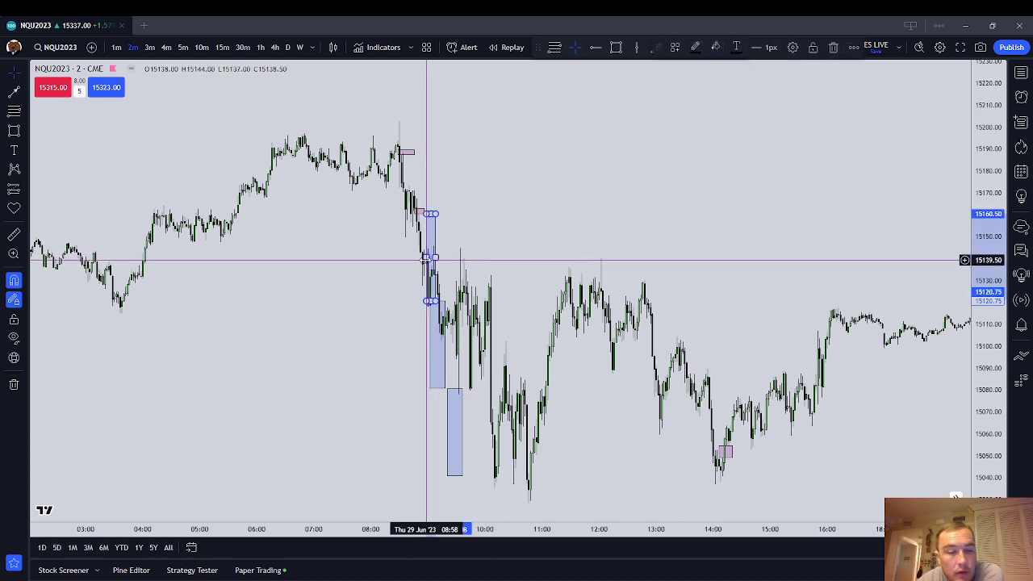
pyautogui.moveTo(713, 223); pyautogui.dragTo(662, 231)
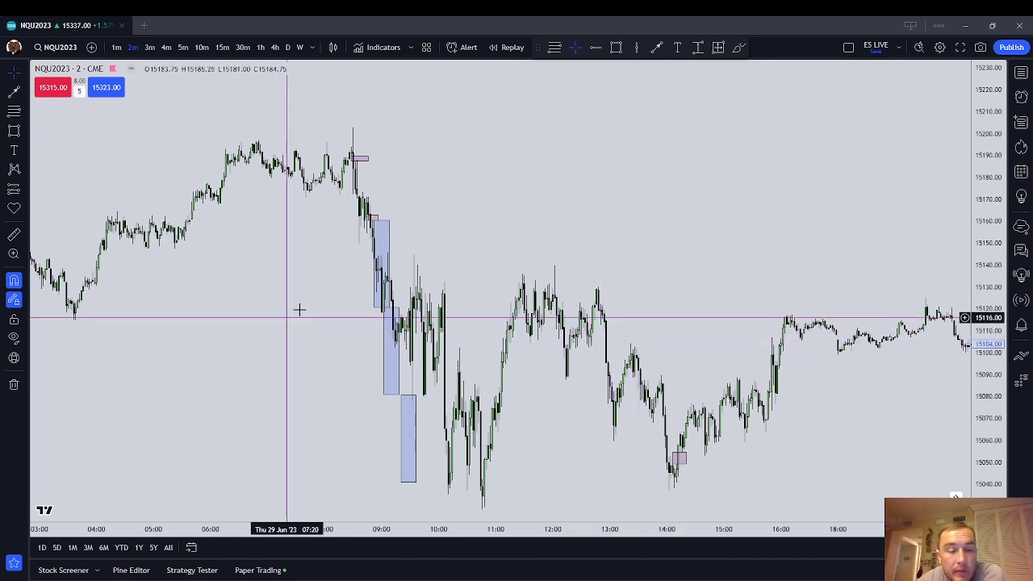
pyautogui.hscroll(5, 653, 284)
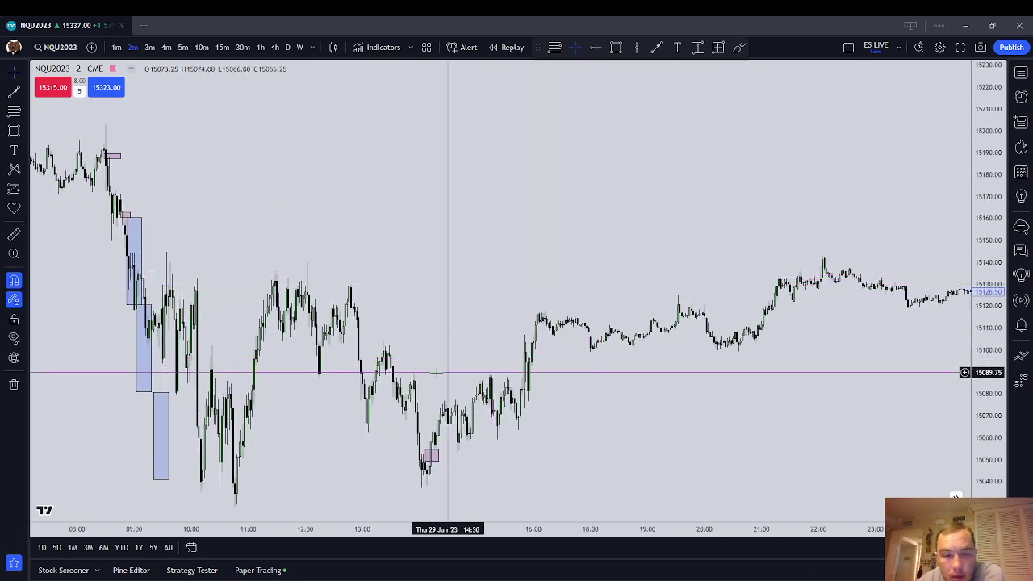
pyautogui.hscroll(-4, 444, 369)
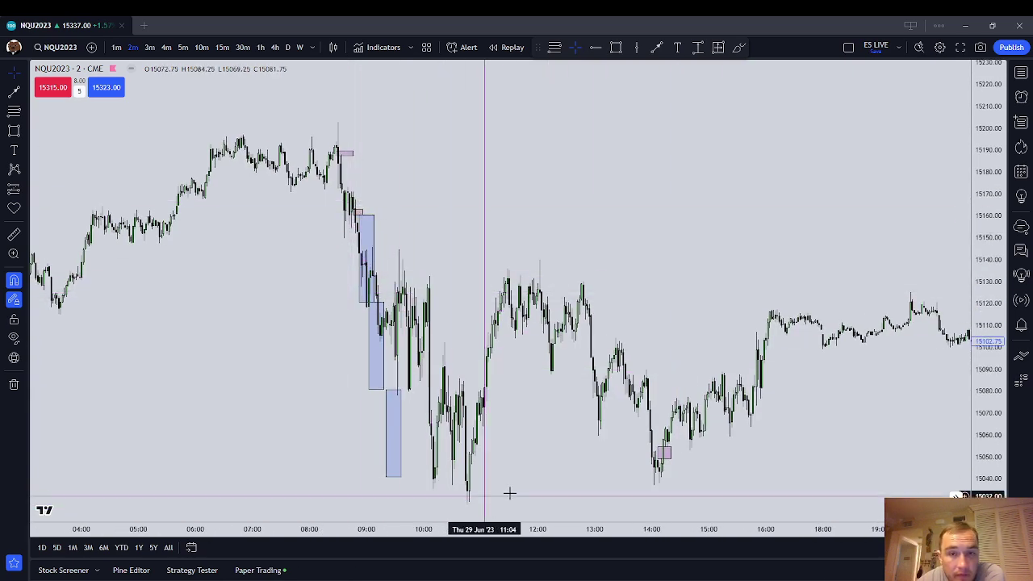
pyautogui.hscroll(6, 484, 492)
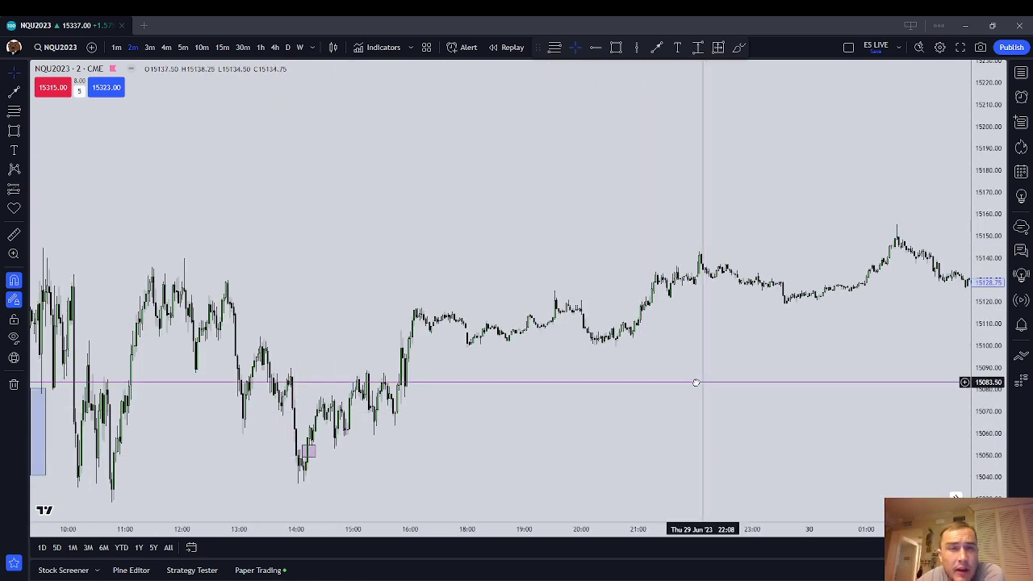
pyautogui.hscroll(2, 660, 388)
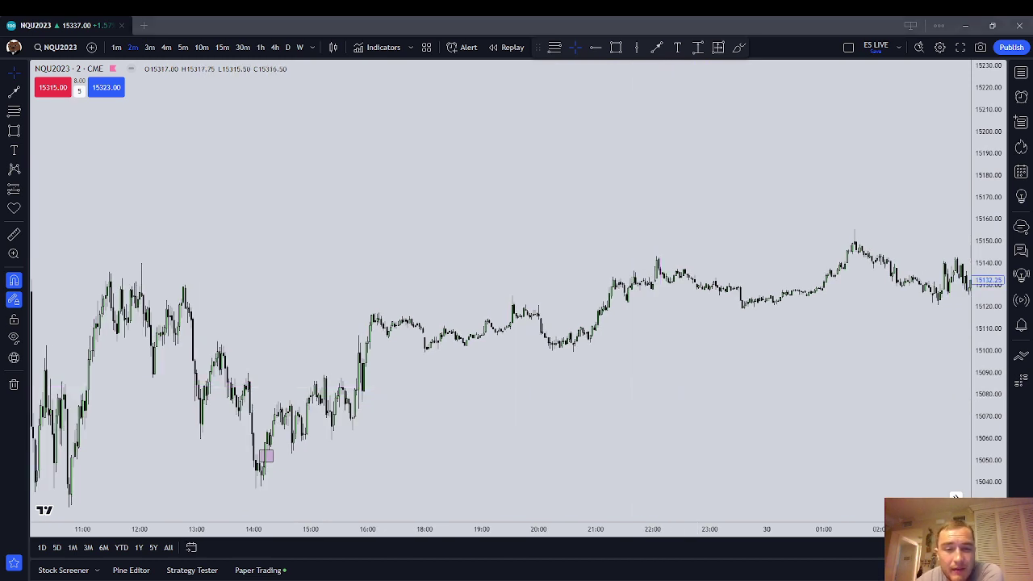
pyautogui.hscroll(-8, 756, 380)
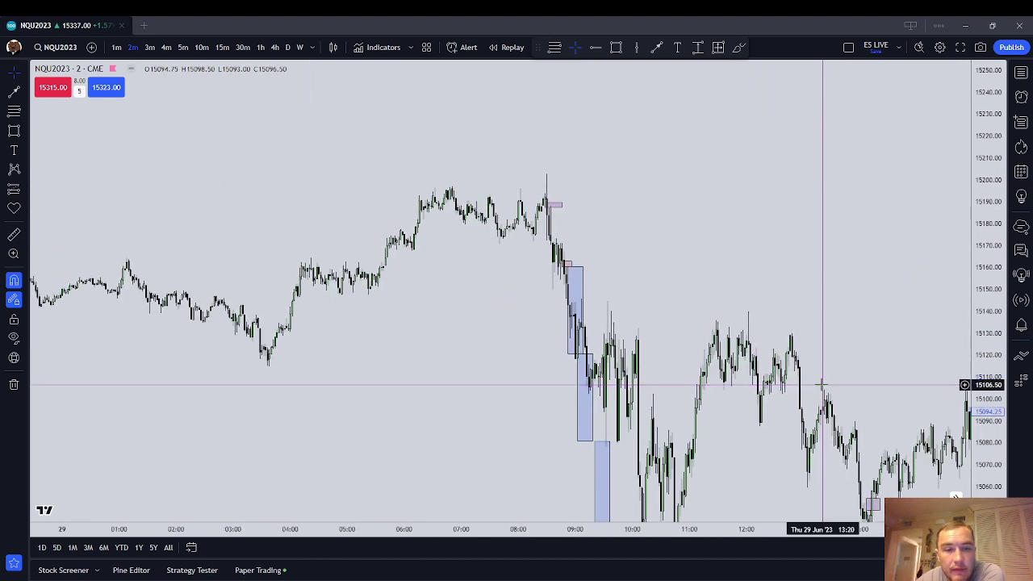
# Extend the start of the purple gap rectangle at 15189.75 back to about 08:18.
pyautogui.moveTo(983, 389); pyautogui.dragTo(975, 165)
pyautogui.moveTo(713, 193); pyautogui.dragTo(779, 307)
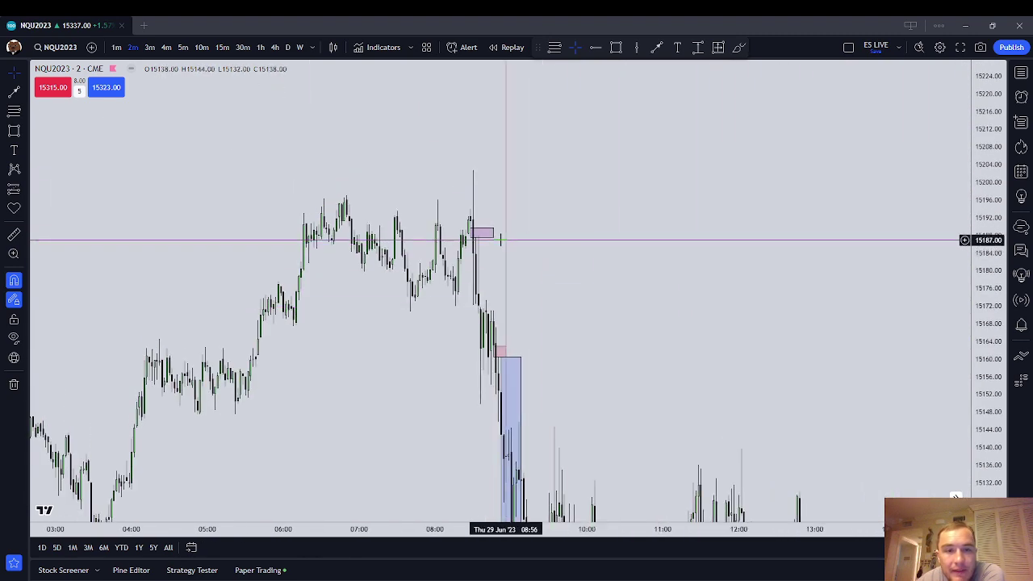
pyautogui.click(482, 234)
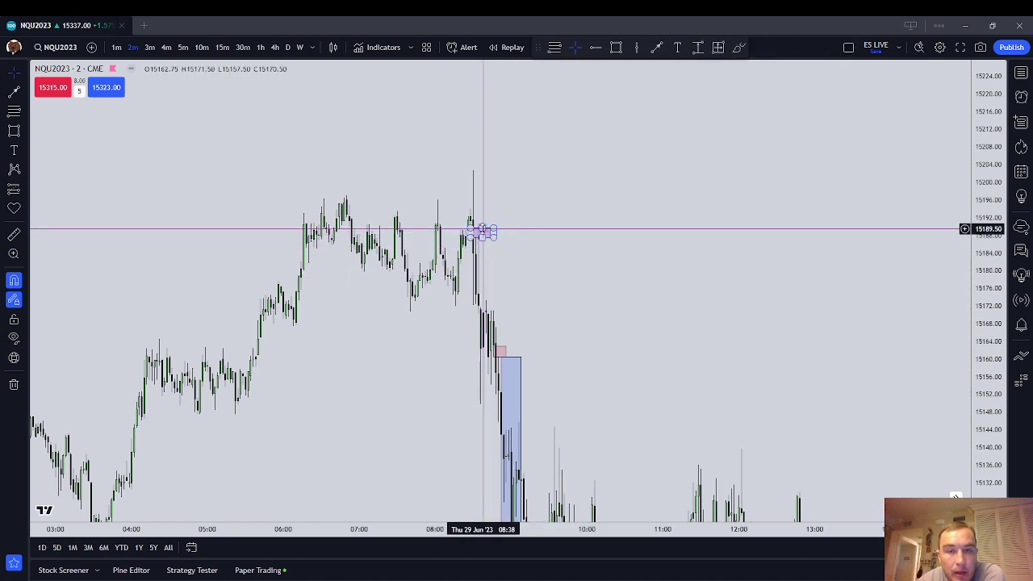
pyautogui.moveTo(482, 233); pyautogui.dragTo(562, 285)
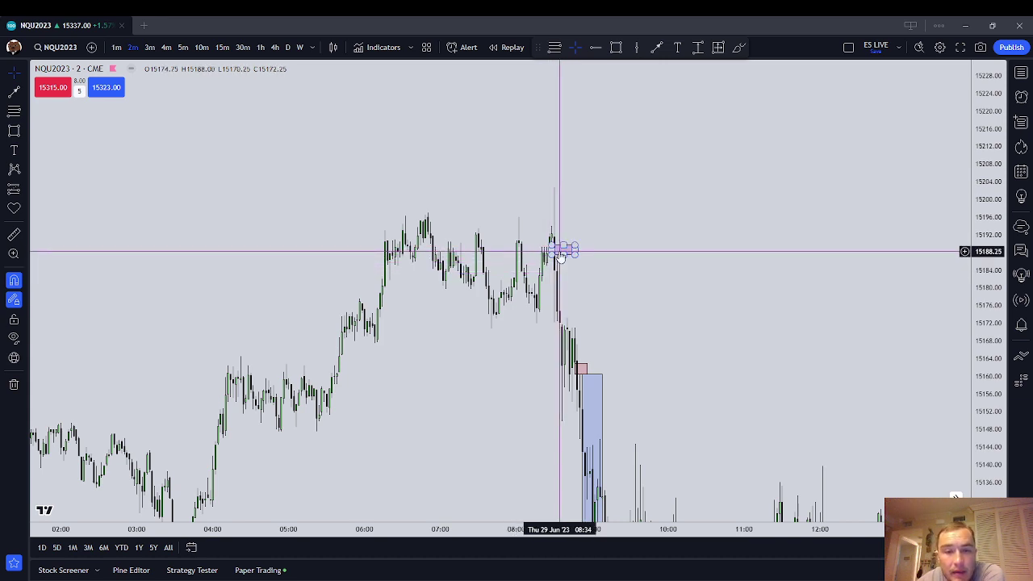
pyautogui.moveTo(551, 250); pyautogui.dragTo(539, 250)
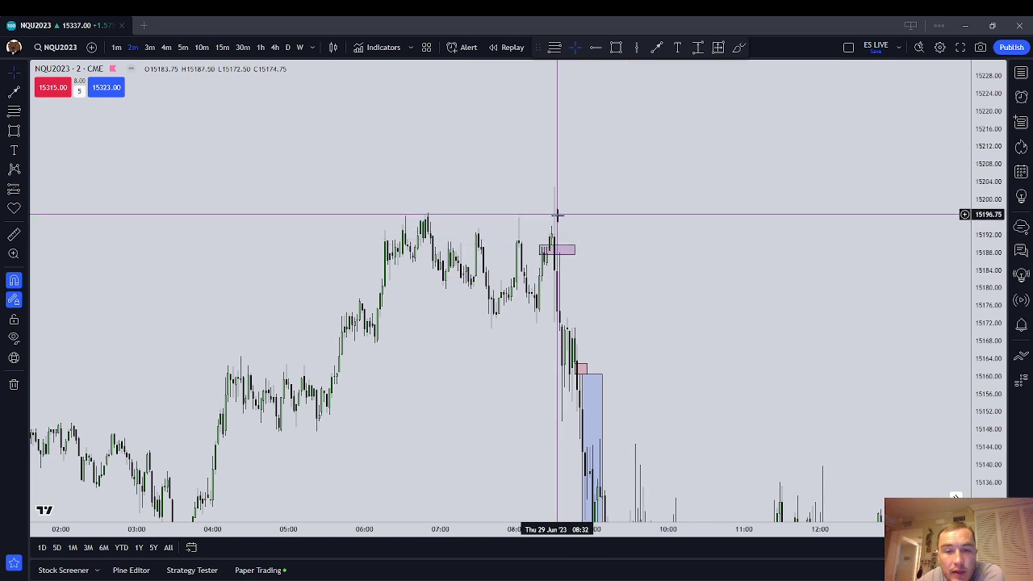
pyautogui.moveTo(693, 348); pyautogui.dragTo(641, 290)
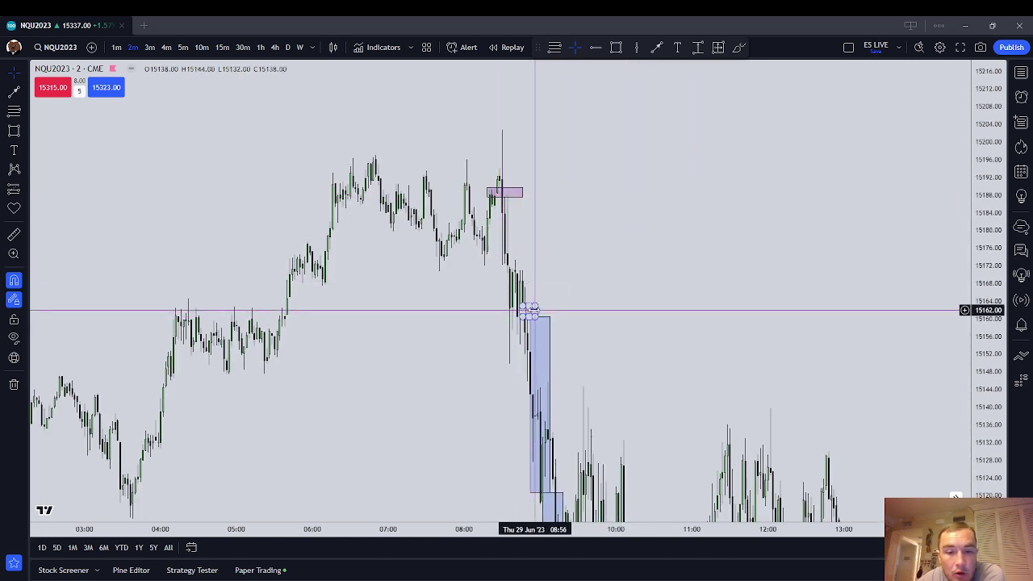
# Examine how the stacked blue projections reach the 29 June lows, and follow price through the 30 June rally.
pyautogui.moveTo(626, 309); pyautogui.dragTo(445, 131)
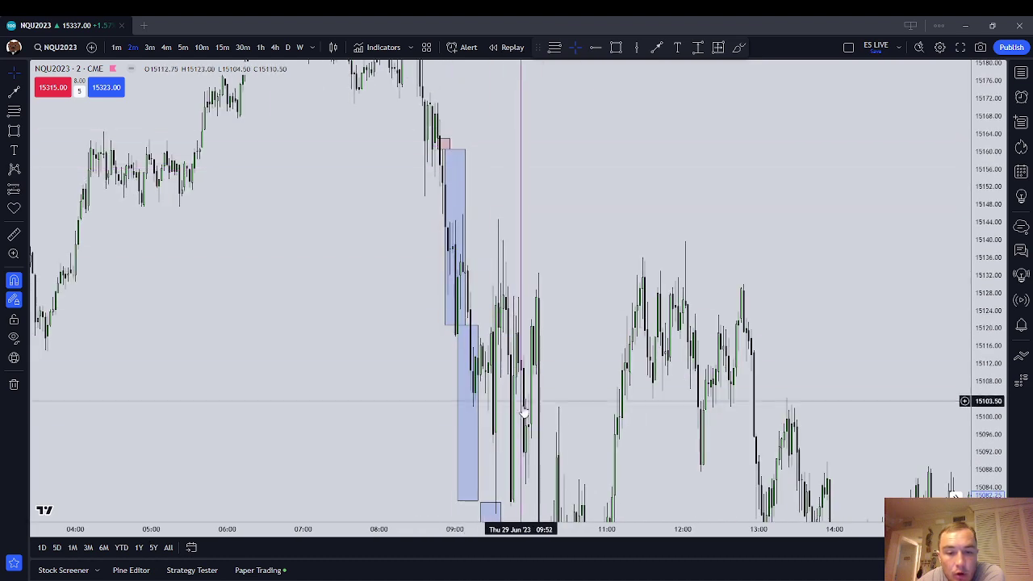
pyautogui.moveTo(521, 403); pyautogui.dragTo(531, 329)
pyautogui.moveTo(973, 215); pyautogui.dragTo(973, 413)
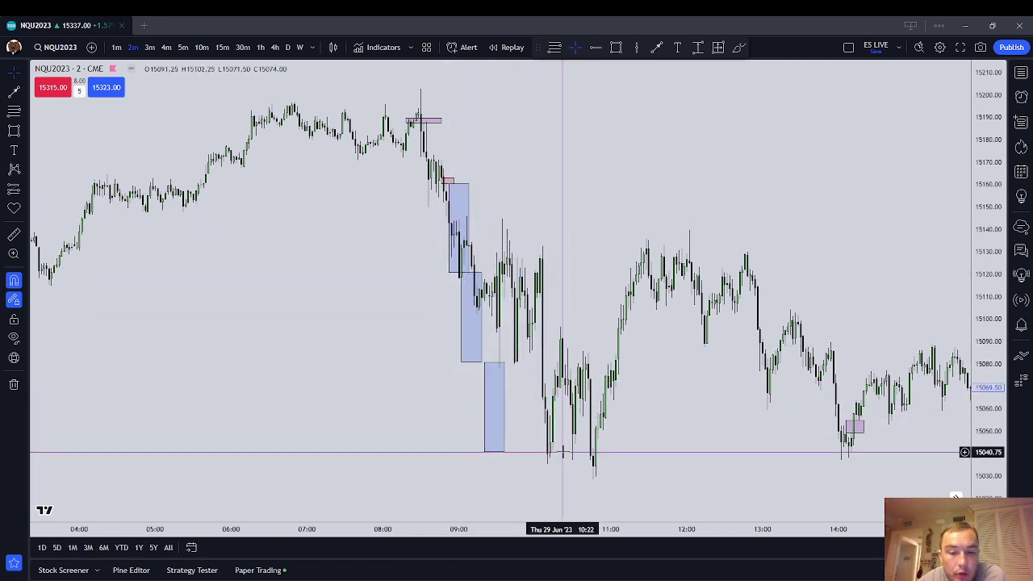
pyautogui.moveTo(694, 437); pyautogui.dragTo(87, 448)
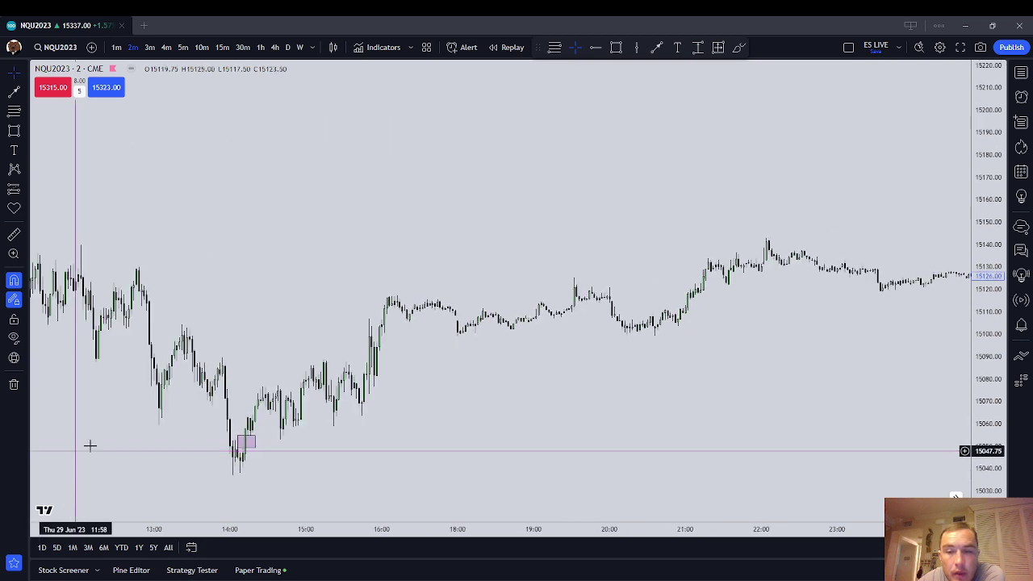
pyautogui.scroll(-6, 484, 323)
pyautogui.moveTo(813, 203); pyautogui.dragTo(247, 358)
pyautogui.moveTo(780, 138); pyautogui.dragTo(838, 185)
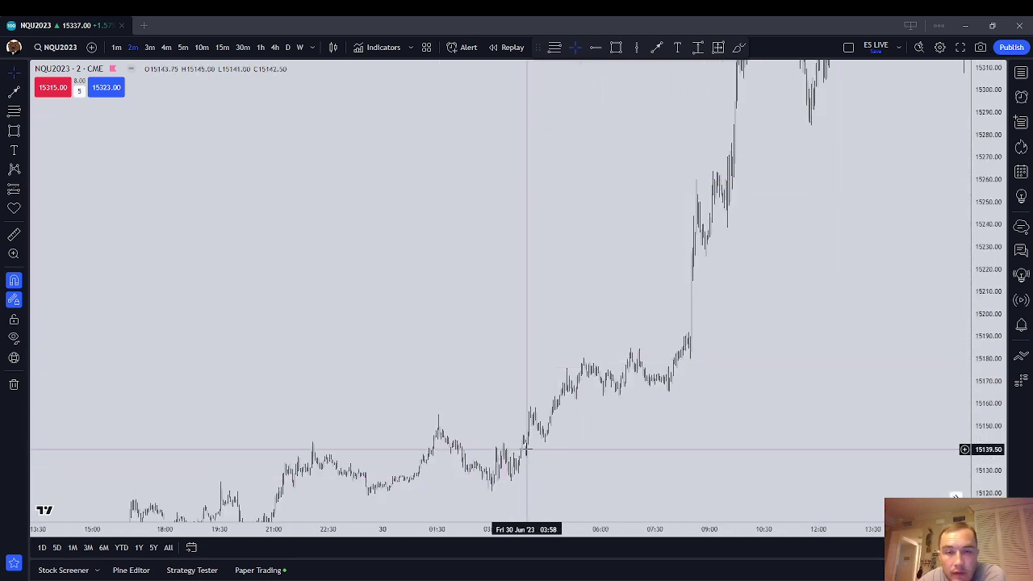
pyautogui.moveTo(641, 376); pyautogui.dragTo(632, 388)
pyautogui.moveTo(775, 173); pyautogui.dragTo(736, 261)
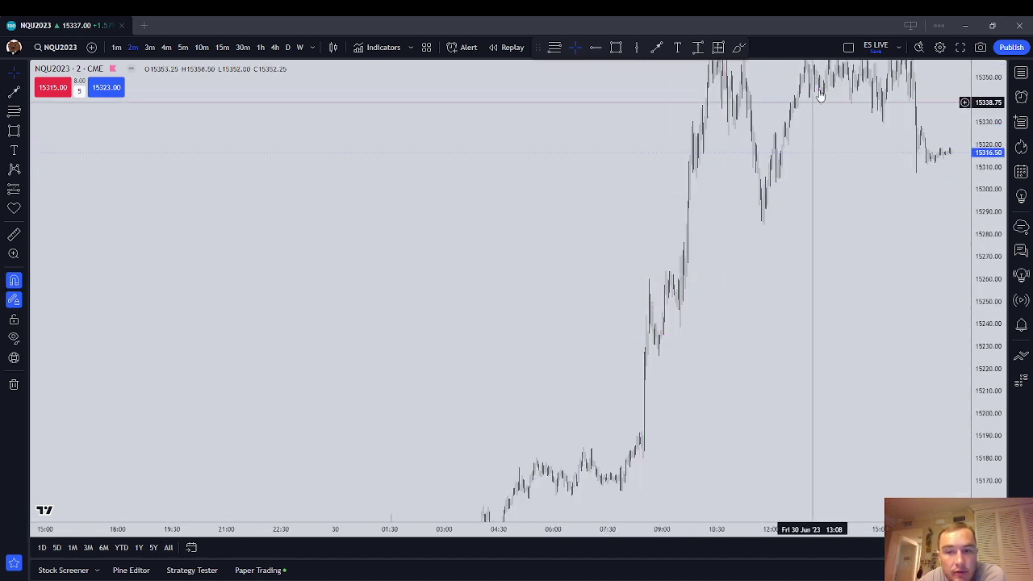
pyautogui.doubleClick(989, 181)
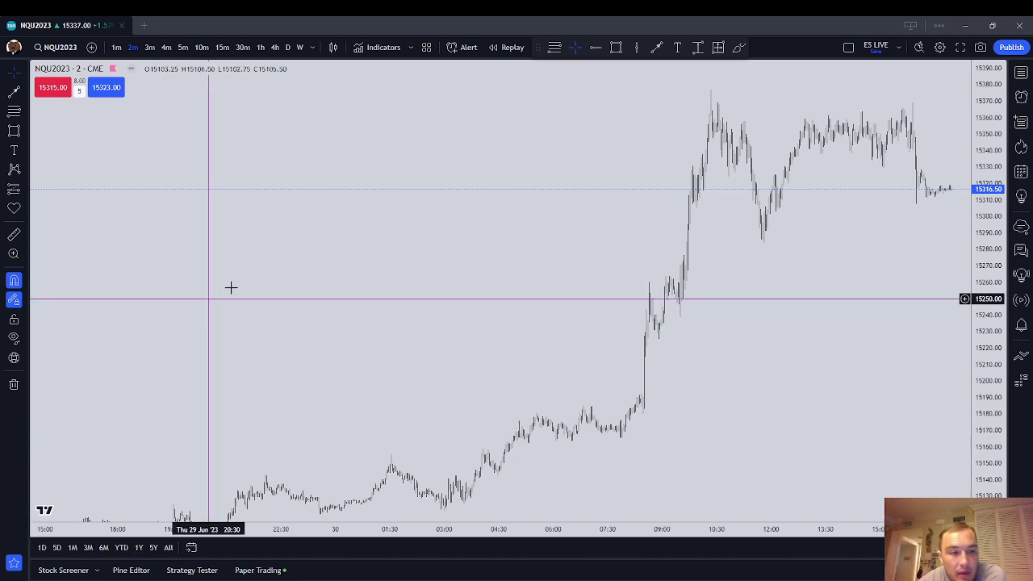
# Add a text note at about 15270.50, 30 June 04:46, using the saved template that lists The Three Types of Gaps: Breakaway, Measuring, Common.
pyautogui.click(14, 151)
pyautogui.click(508, 265)
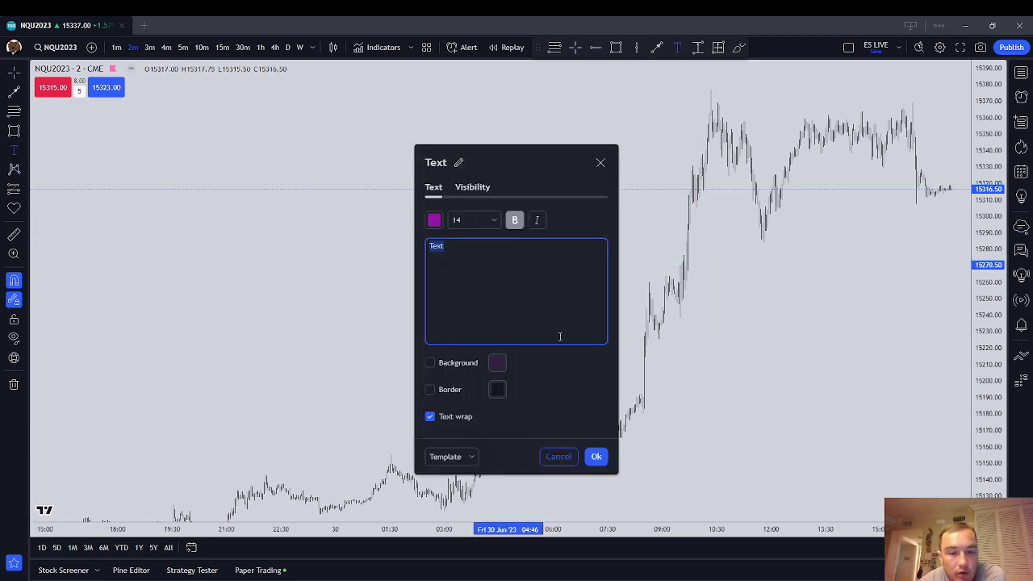
pyautogui.click(474, 456)
pyautogui.click(517, 553)
pyautogui.click(596, 457)
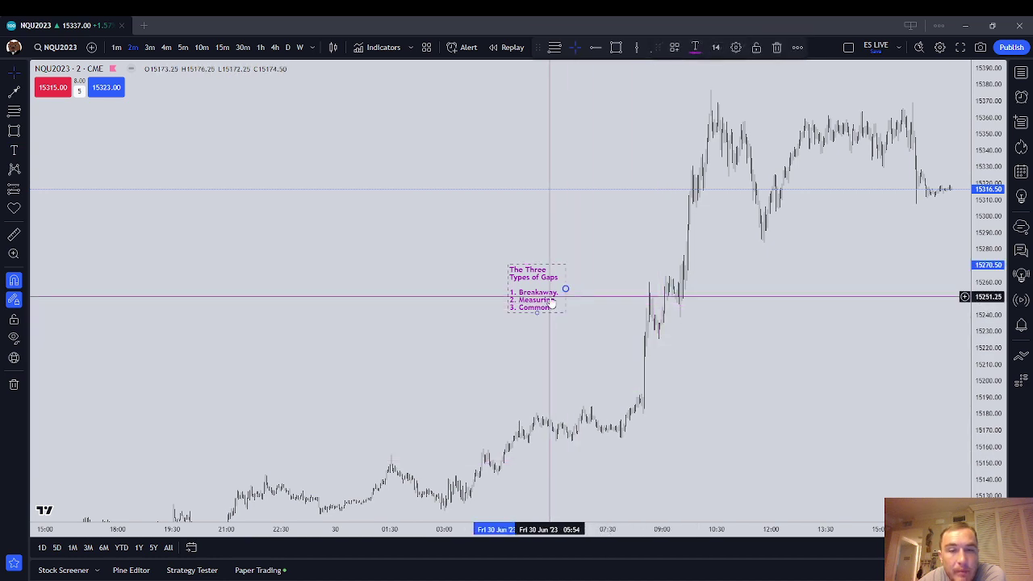
# Widen the gap-types text note slightly so "The Three Types" fits on its first line.
pyautogui.moveTo(565, 288); pyautogui.dragTo(571, 288)
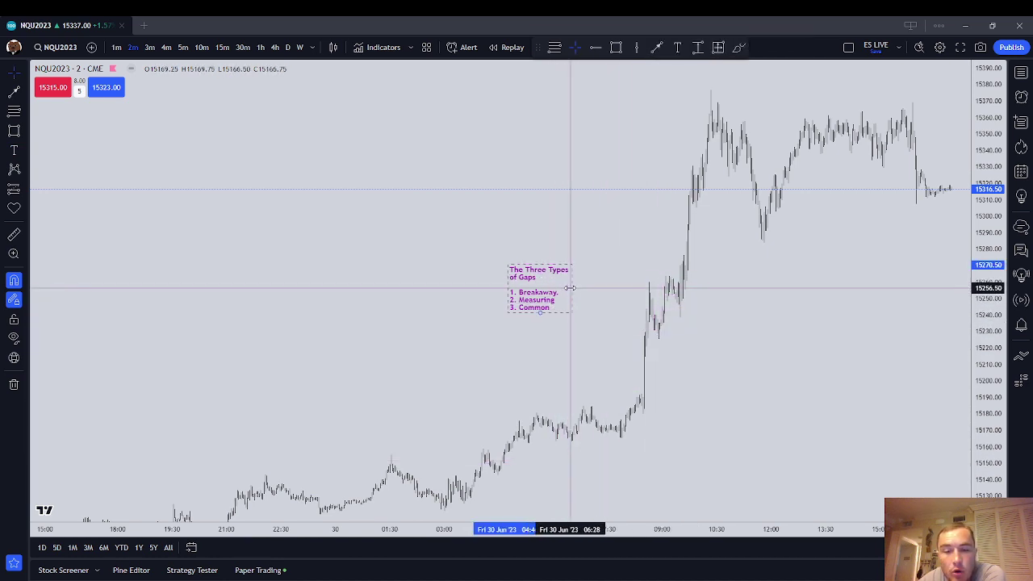
pyautogui.click(641, 285)
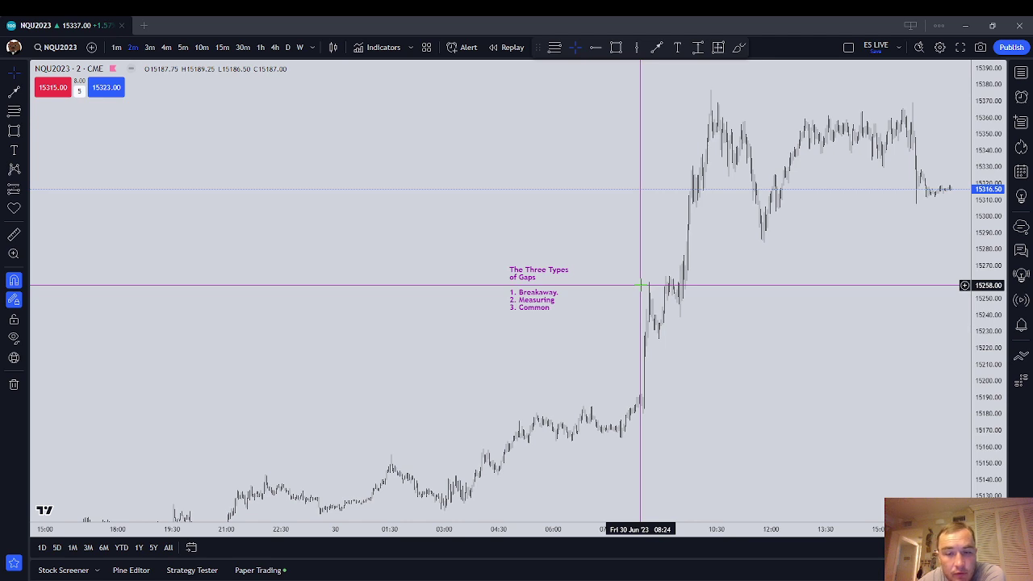
pyautogui.click(544, 279)
pyautogui.click(599, 293)
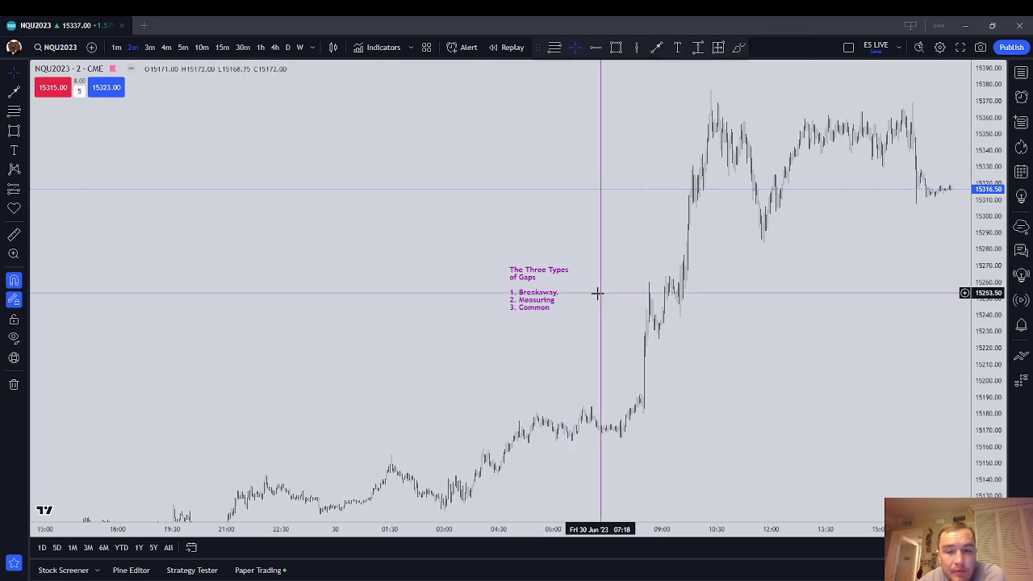